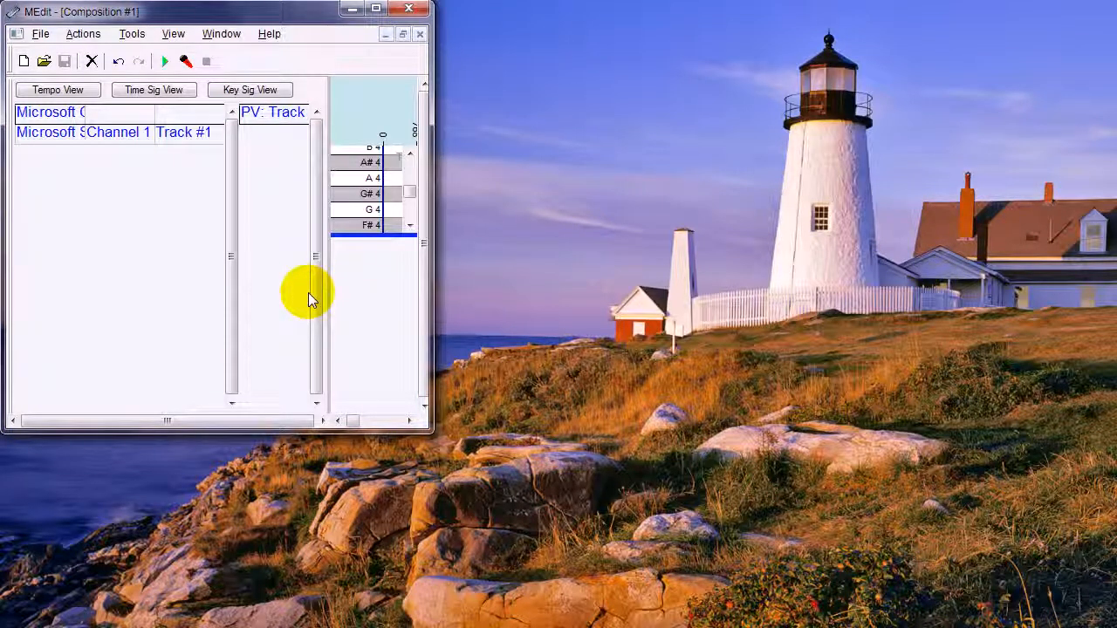
Turn off showing help at startup in the MEdit options and close them.
{"action": "left_click", "coordinate": [42, 34]}
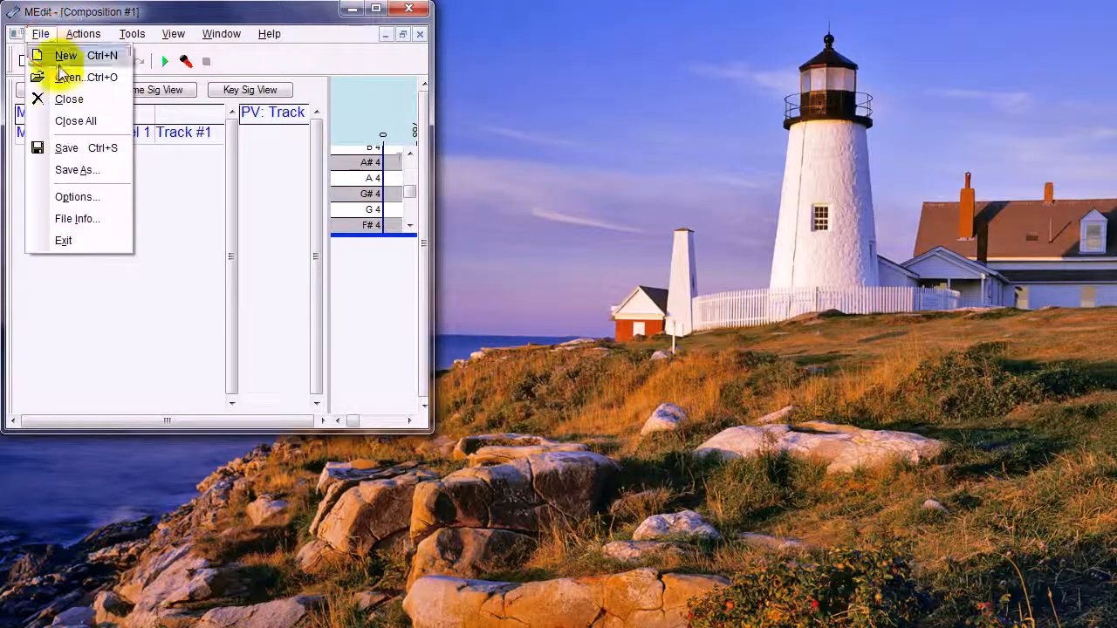
{"action": "left_click", "coordinate": [75, 197]}
{"action": "left_click_drag", "start_coordinate": [88, 50], "coordinate": [232, 83]}
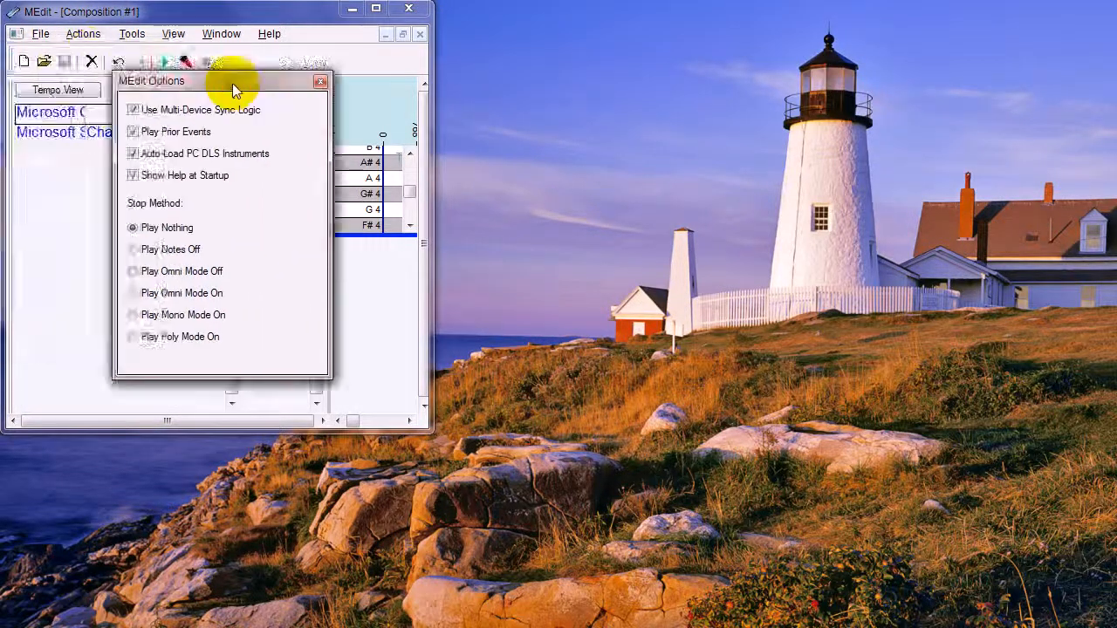
{"action": "left_click", "coordinate": [132, 176]}
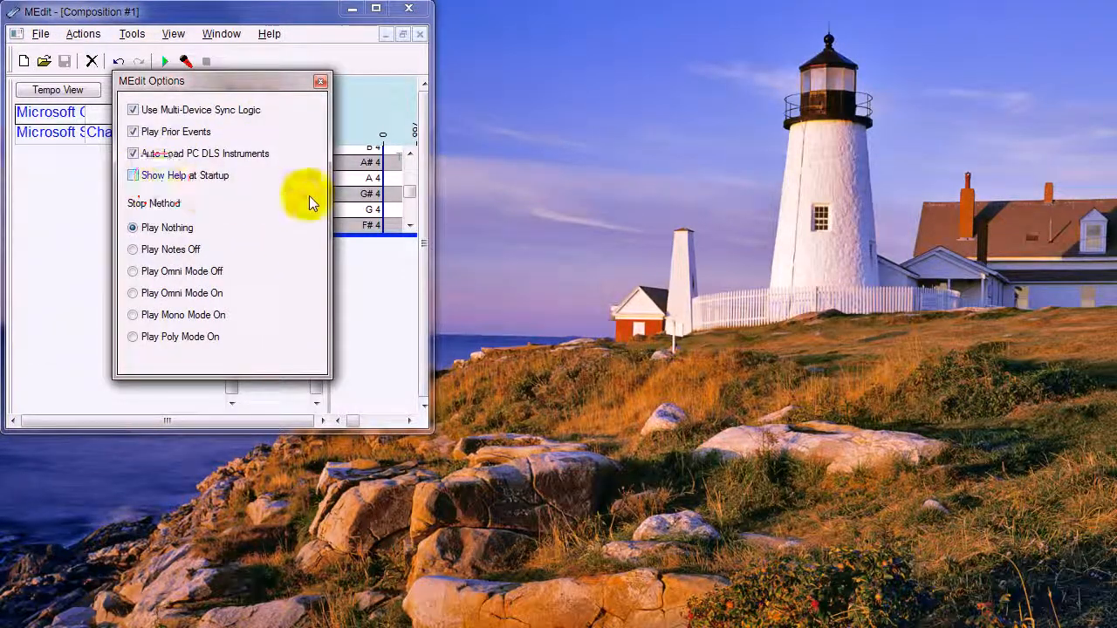
{"action": "left_click", "coordinate": [320, 81]}
Browse the initial instruments for Channel 1 and accept 001 PA "Piano," Acoustic Grand on MIDI channel 1.
{"action": "left_click", "coordinate": [408, 9]}
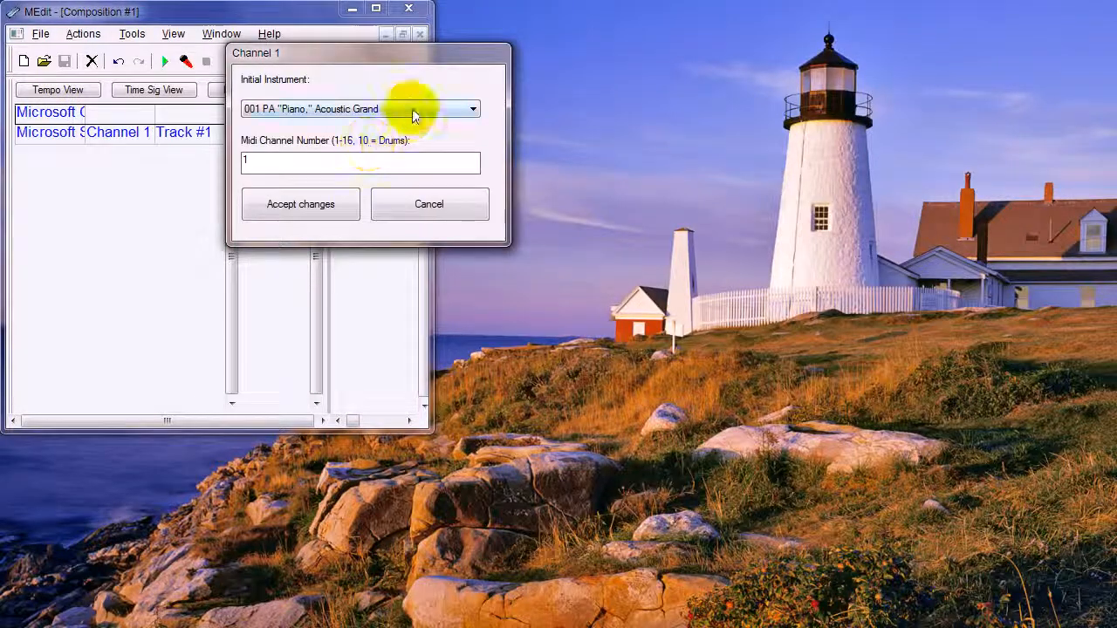
{"action": "left_click", "coordinate": [436, 108]}
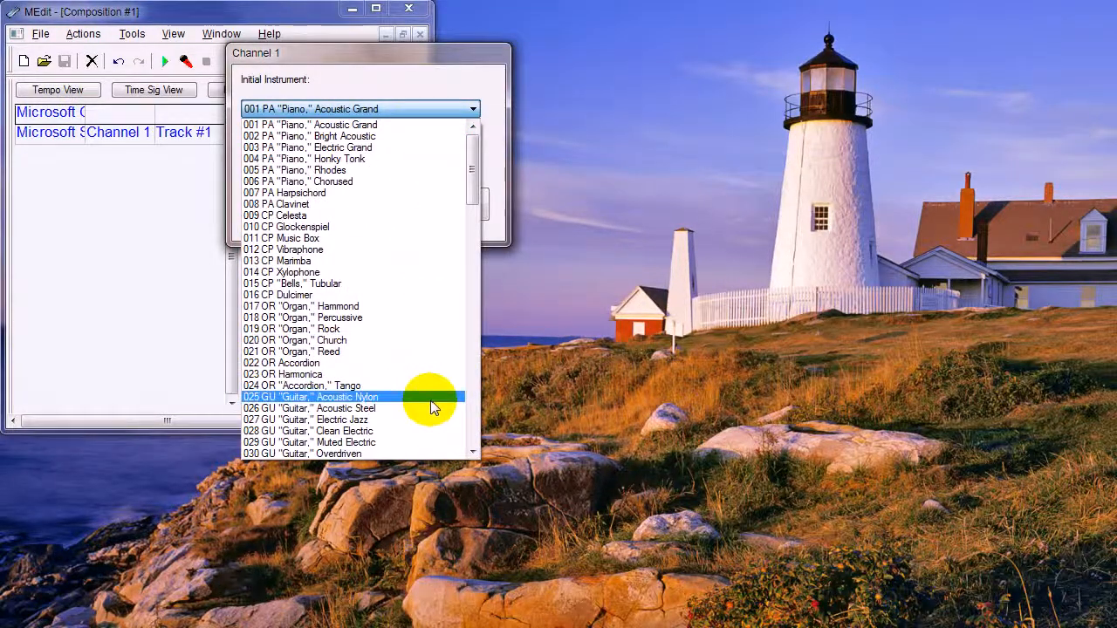
{"action": "left_click", "coordinate": [413, 111]}
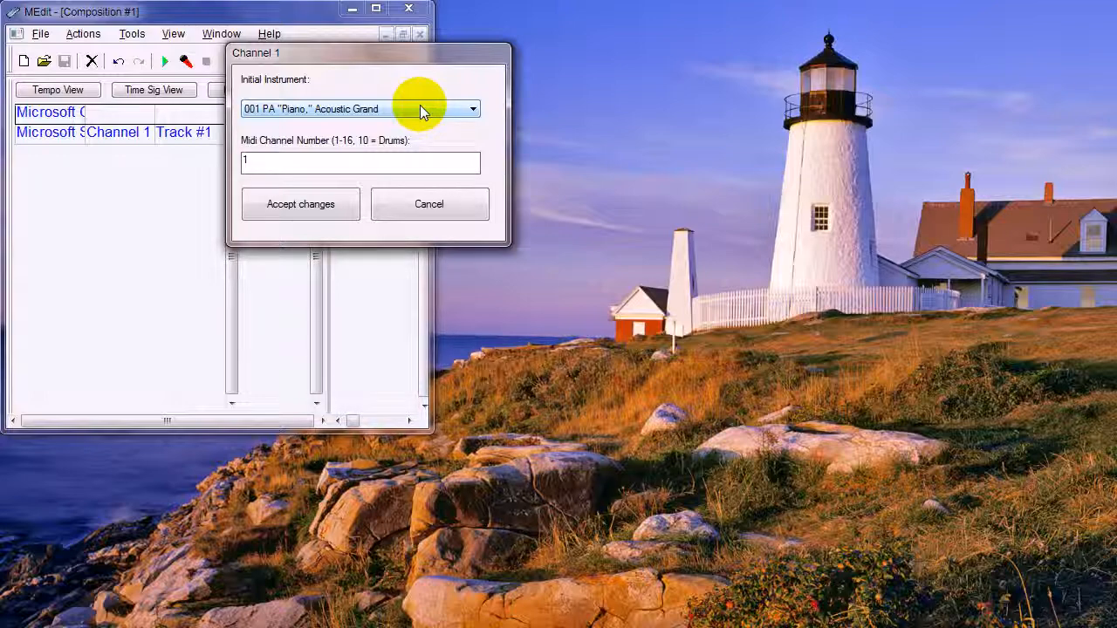
{"action": "left_click", "coordinate": [319, 207]}
Enlarge the window to fill the screen and extend the piano view of Track #1 to show B 5 through F# 4.
{"action": "left_click_drag", "start_coordinate": [427, 428], "coordinate": [1108, 619]}
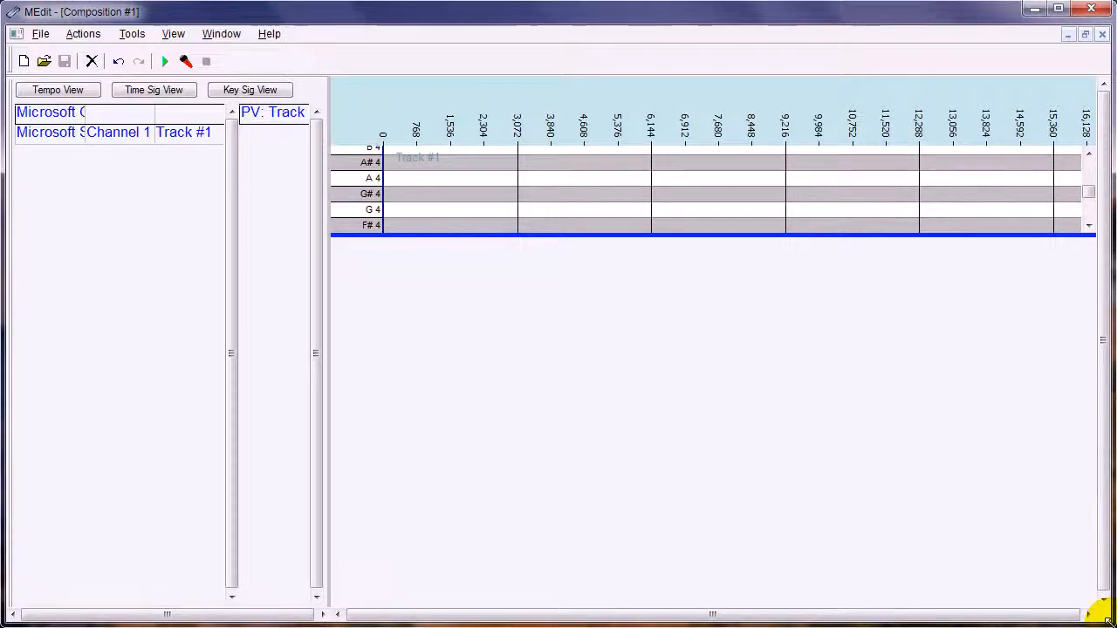
{"action": "left_click_drag", "start_coordinate": [711, 234], "coordinate": [716, 428]}
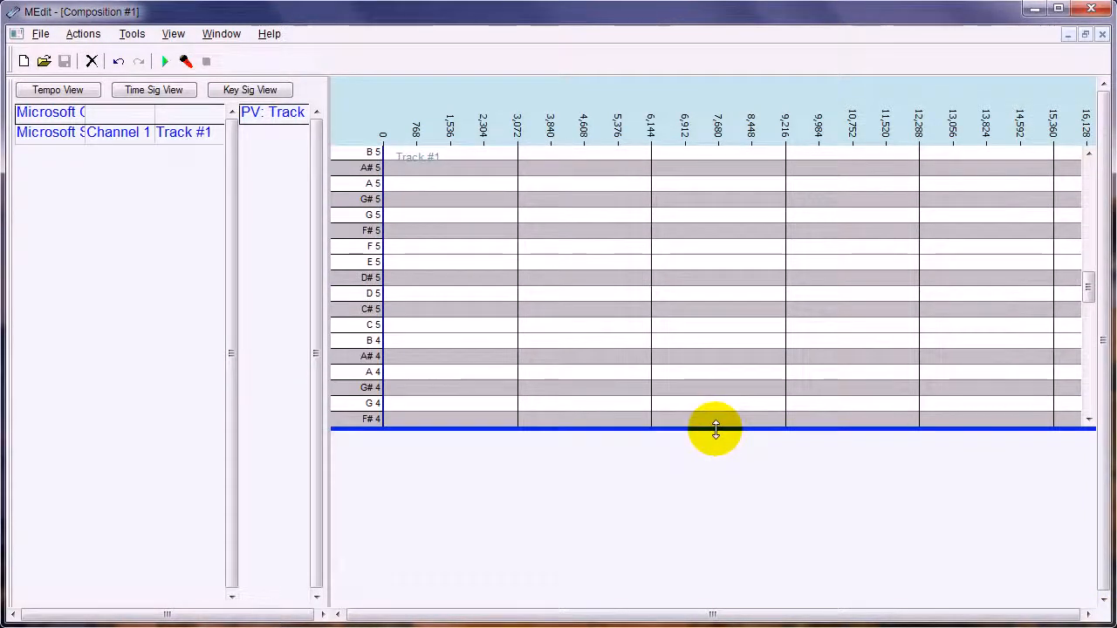
Add a note on C# 5 at tick 0 of Track #1, then play the composition and stop it.
{"action": "left_click", "coordinate": [387, 310]}
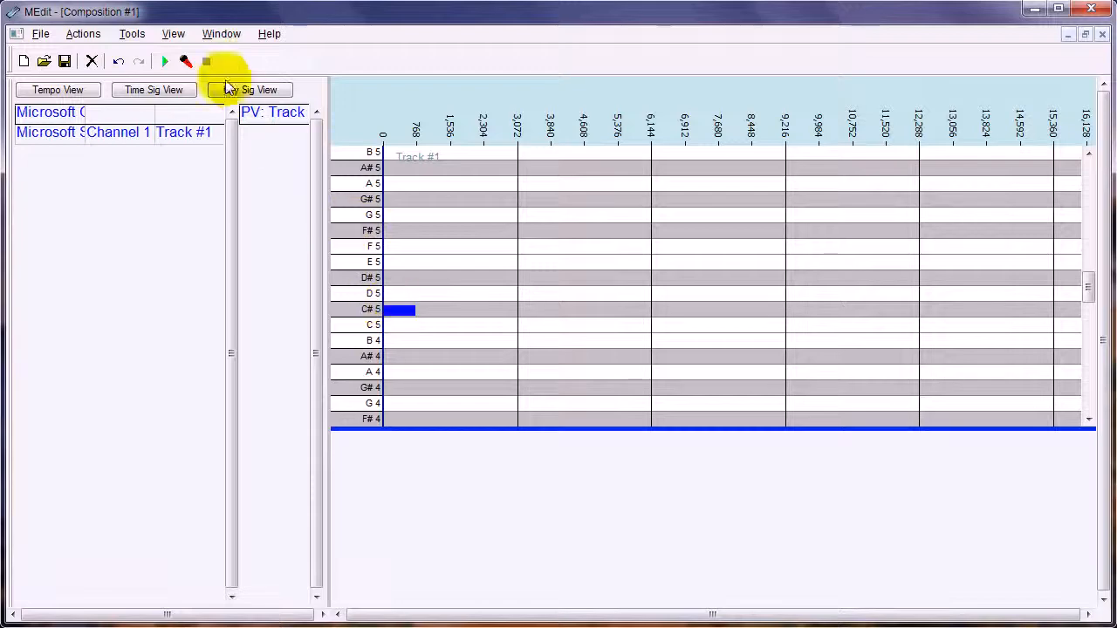
{"action": "left_click", "coordinate": [164, 61]}
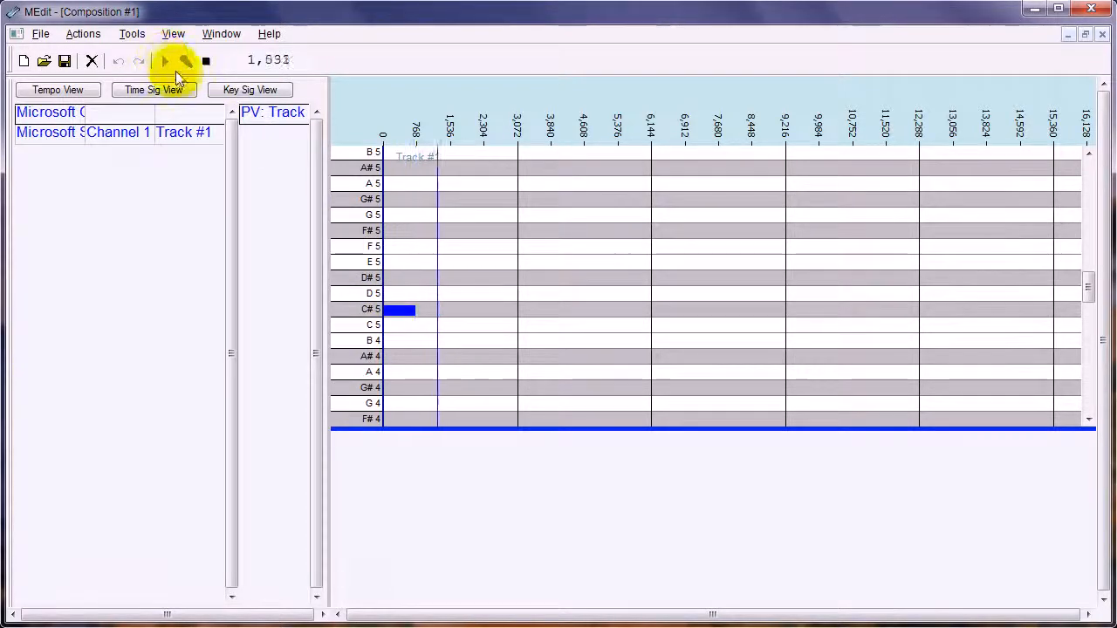
{"action": "left_click", "coordinate": [206, 61]}
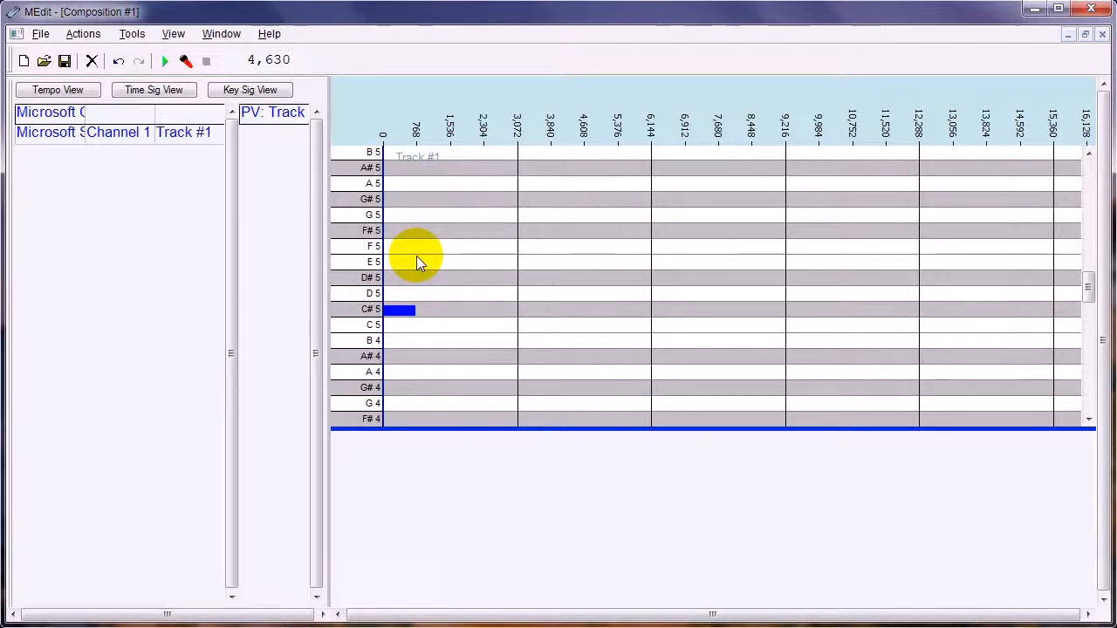
Move the C# 5 note to D# 5 at tick 1,536 and try adjusting its velocity and duration.
{"action": "left_click_drag", "start_coordinate": [396, 311], "coordinate": [475, 279]}
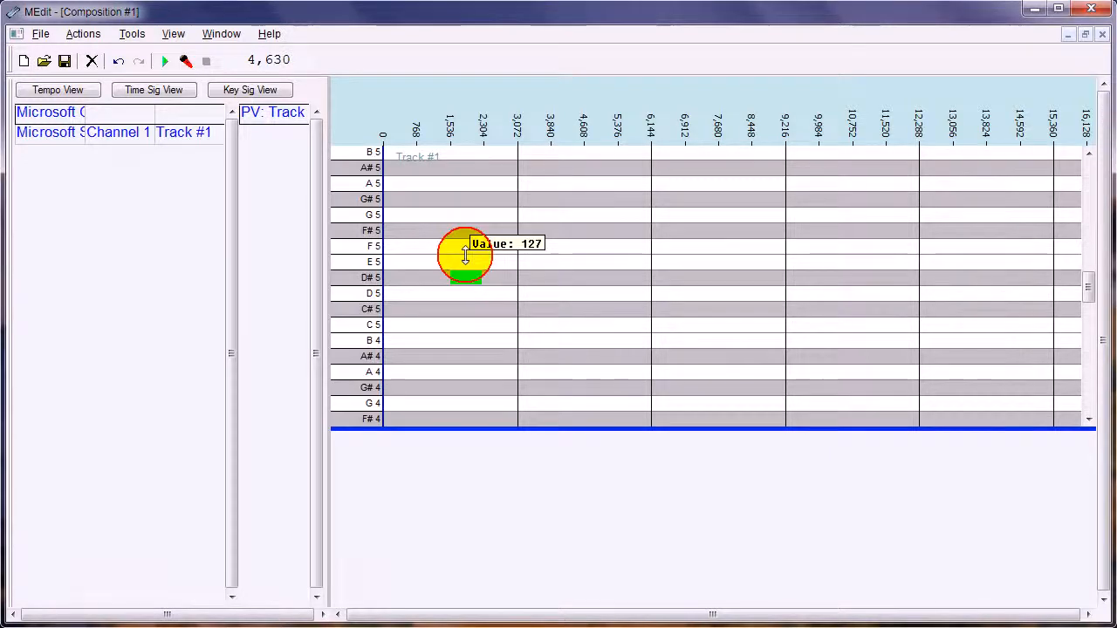
{"action": "left_click_drag", "start_coordinate": [472, 267], "coordinate": [470, 279]}
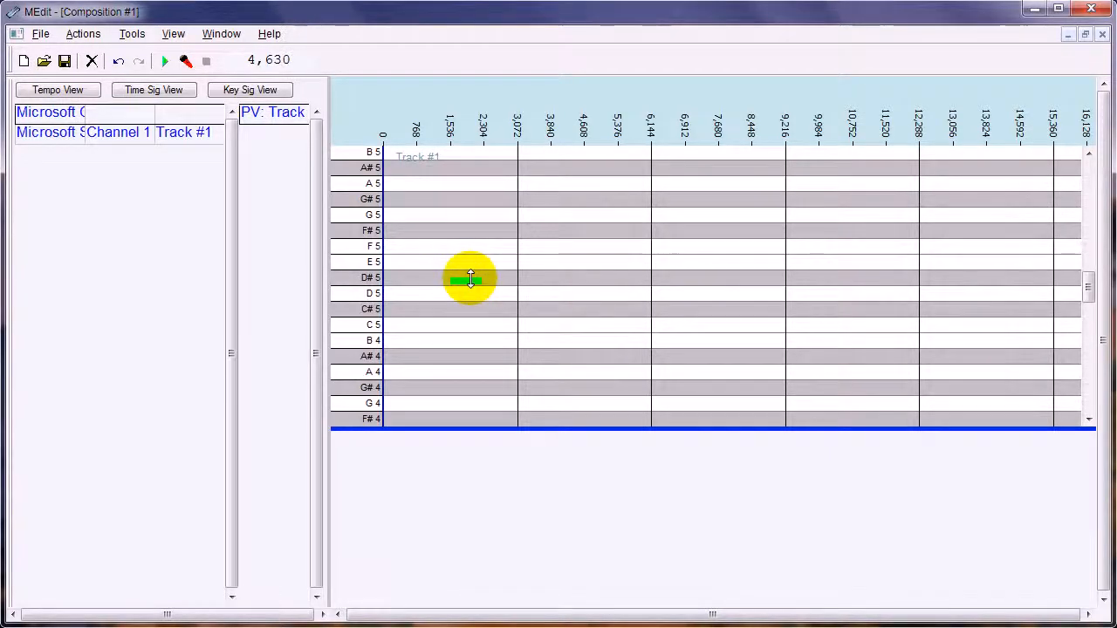
{"action": "mouse_move", "coordinate": [480, 279]}
{"action": "left_mouse_down"}
{"action": "mouse_move", "coordinate": [582, 274]}
{"action": "mouse_move", "coordinate": [474, 277]}
{"action": "mouse_move", "coordinate": [483, 283]}
{"action": "left_mouse_up"}
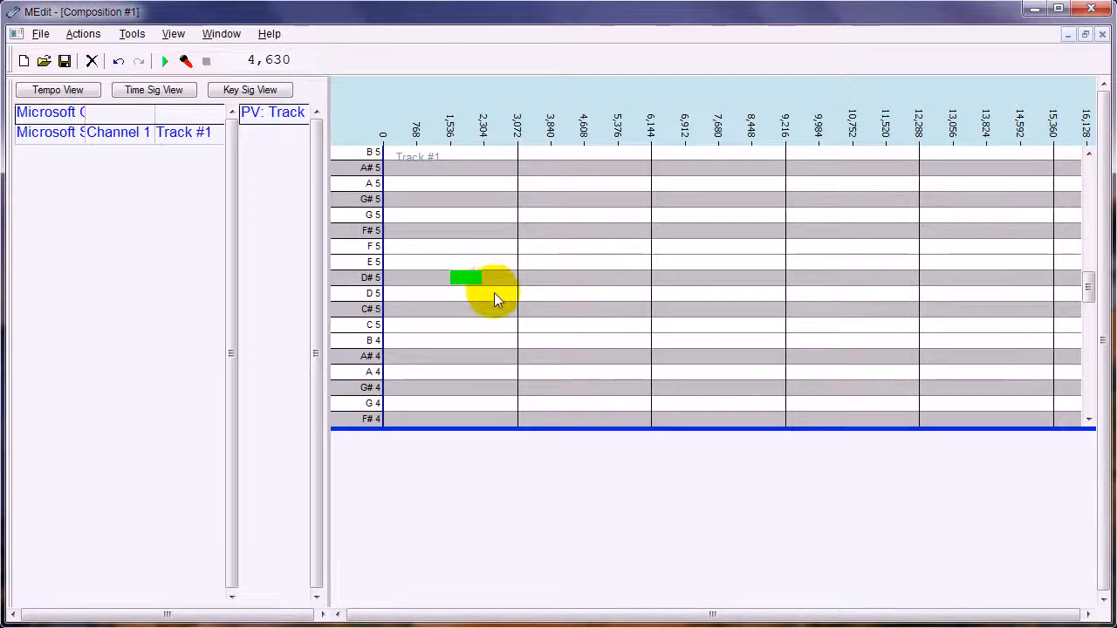
Add three descending notes: D 5 at tick 2,304, C# 5 at tick 3,072 and C 5 at tick 3,840.
{"action": "left_click", "coordinate": [492, 292]}
{"action": "left_click", "coordinate": [522, 309]}
{"action": "left_click", "coordinate": [558, 323]}
Select all four notes from D# 5 down to C 5 together.
{"action": "left_click", "coordinate": [466, 279]}
{"action": "left_click", "coordinate": [530, 311], "text": "ctrl"}
{"action": "left_click", "coordinate": [498, 293], "text": "ctrl"}
{"action": "left_click", "coordinate": [563, 325], "text": "ctrl"}
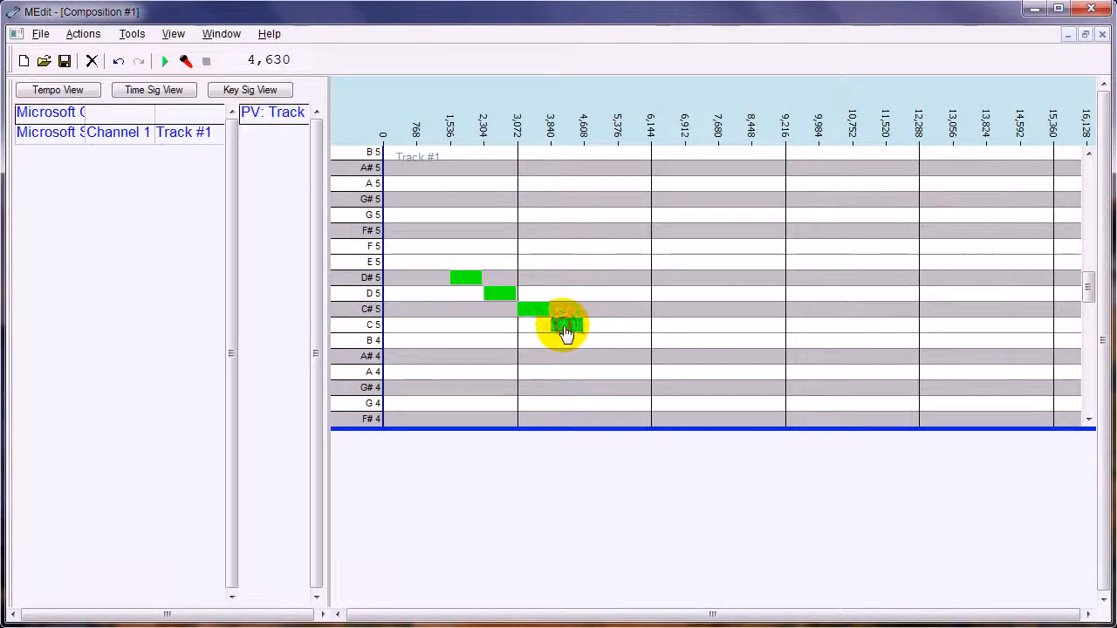
Limit the selection to the D# 5 and C# 5 notes and try adjusting their velocity together.
{"action": "left_click", "coordinate": [492, 297], "text": "ctrl"}
{"action": "left_click", "coordinate": [564, 326], "text": "ctrl"}
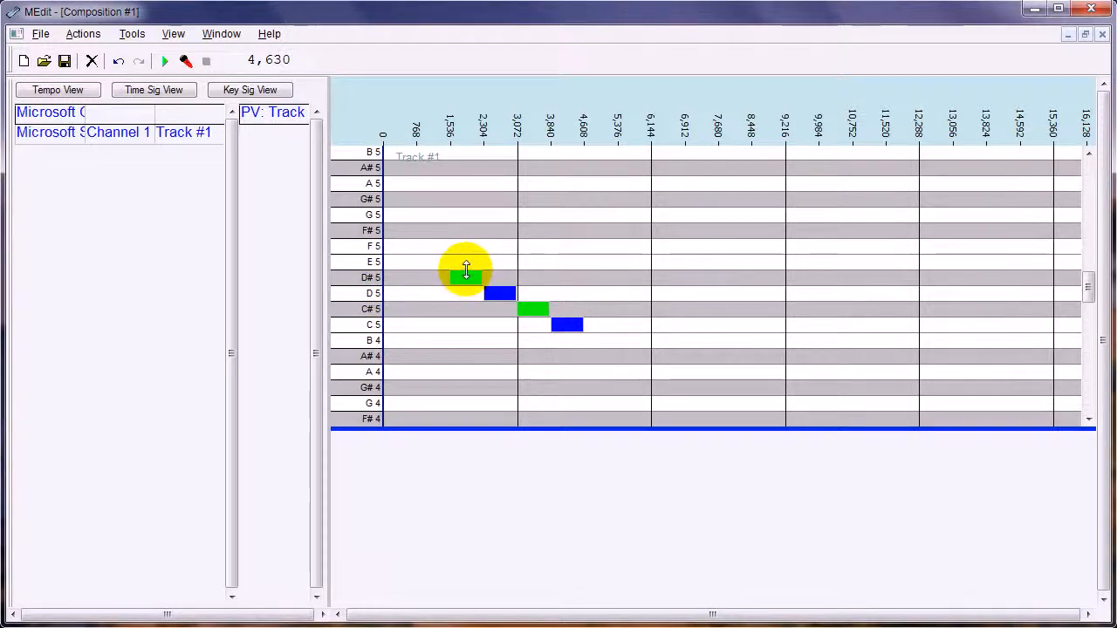
{"action": "mouse_move", "coordinate": [465, 271]}
{"action": "left_mouse_down"}
{"action": "mouse_move", "coordinate": [462, 279]}
{"action": "mouse_move", "coordinate": [464, 261]}
{"action": "mouse_move", "coordinate": [568, 274]}
{"action": "mouse_move", "coordinate": [466, 277]}
{"action": "left_mouse_up"}
{"action": "left_click", "coordinate": [499, 288]}
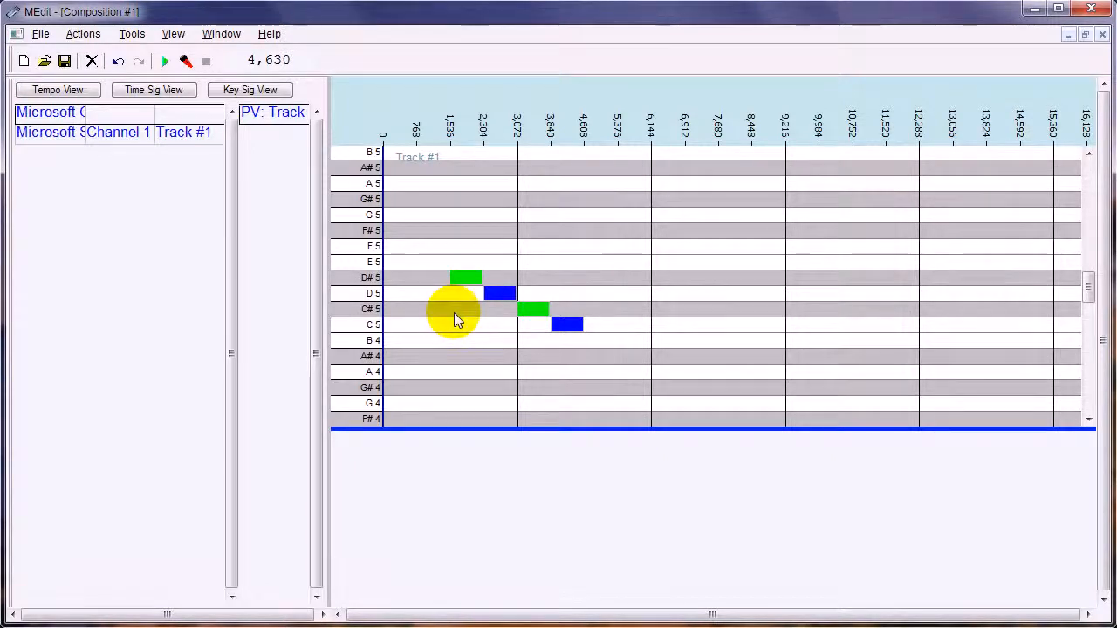
Select the D# 5 and D 5 notes and paste a copy of them at tick 6,144.
{"action": "left_click", "coordinate": [452, 296]}
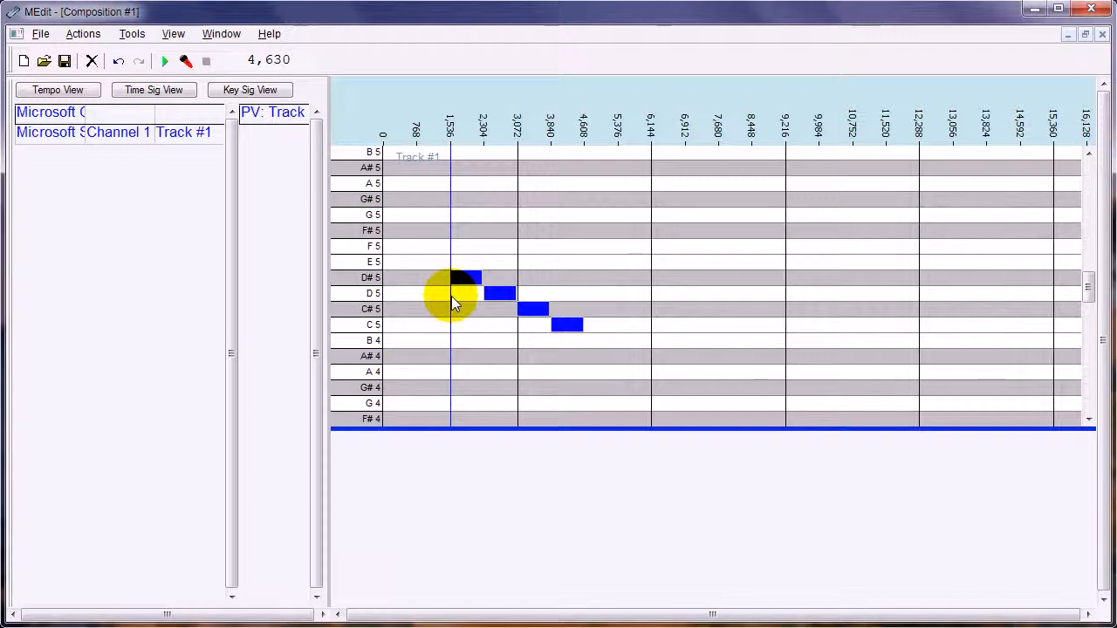
{"action": "left_click", "coordinate": [507, 252]}
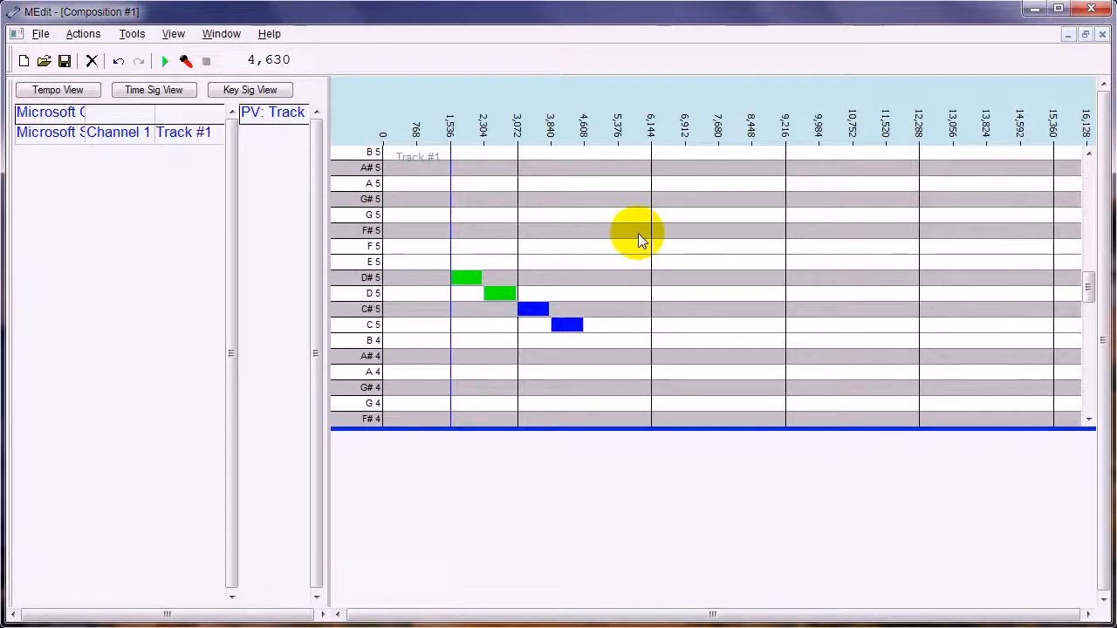
{"action": "key", "text": "ctrl+v"}
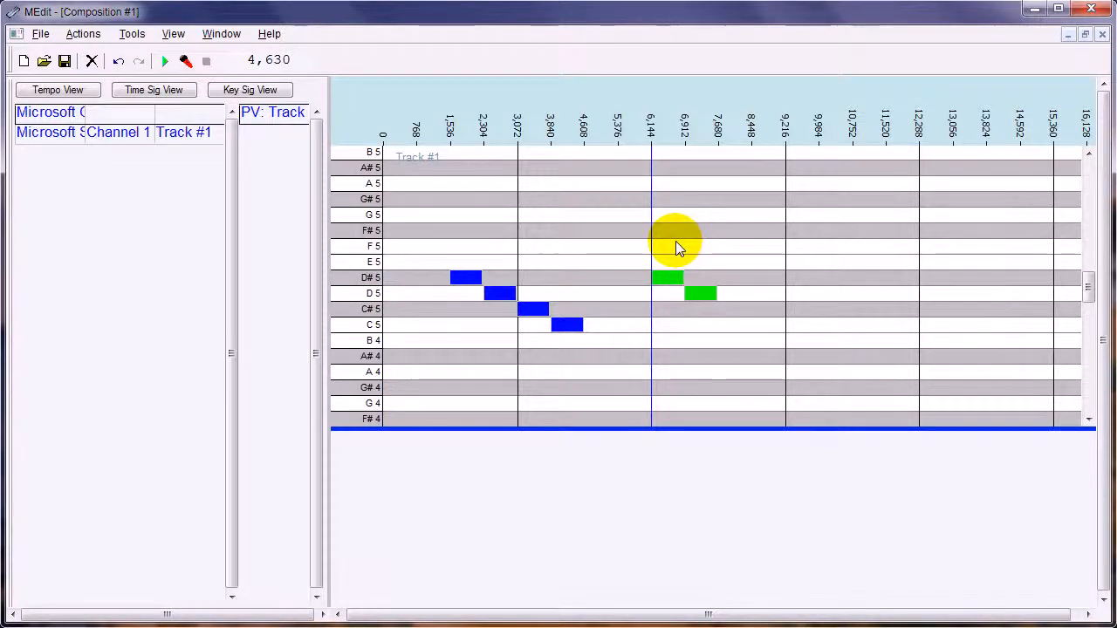
Delete the two pasted notes at tick 6,144, restore them, and remove them again.
{"action": "key", "text": "Delete"}
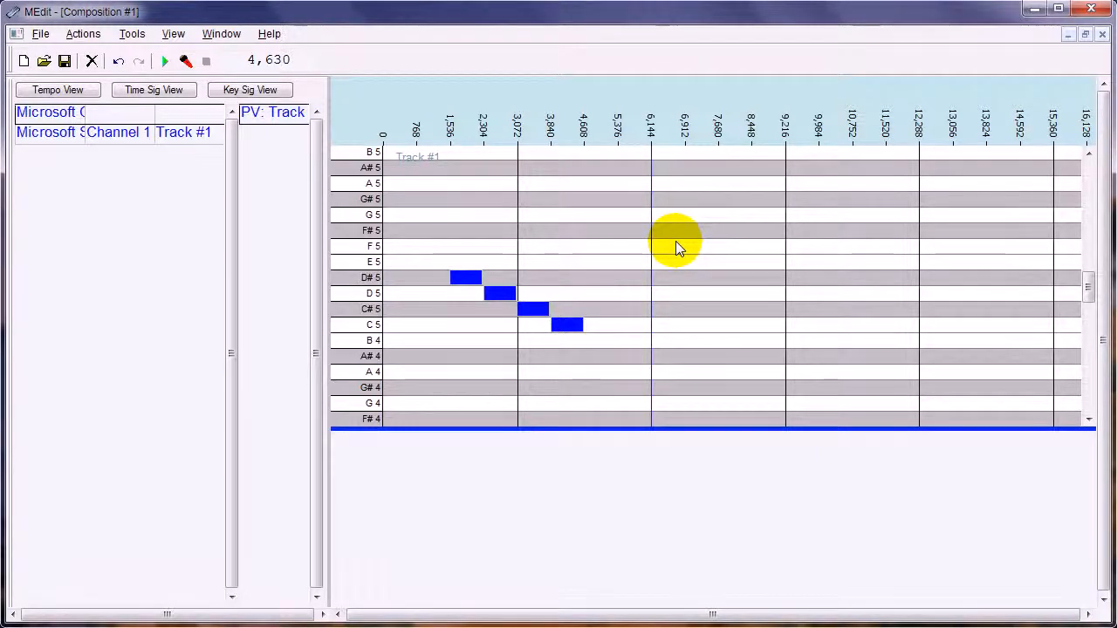
{"action": "key", "text": "ctrl+v"}
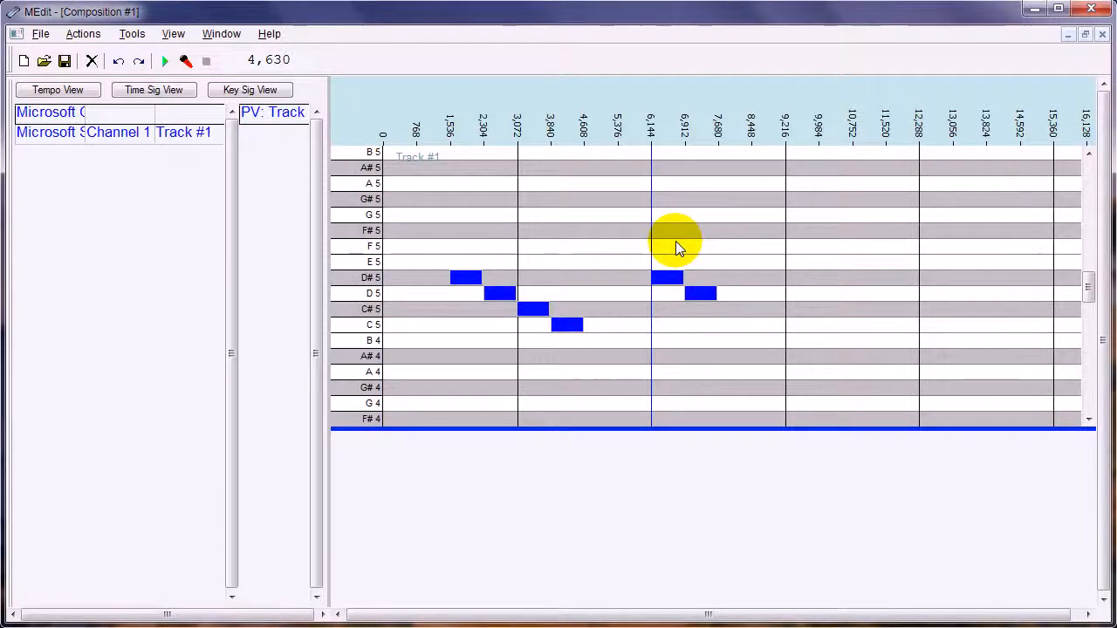
{"action": "key", "text": "Delete"}
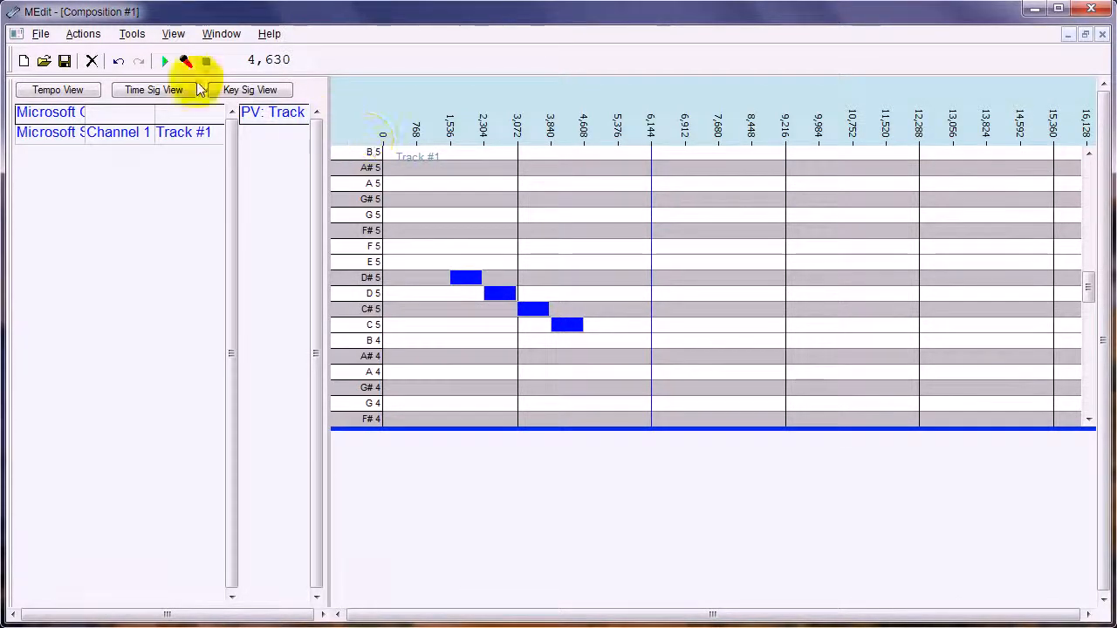
{"action": "left_click", "coordinate": [83, 34]}
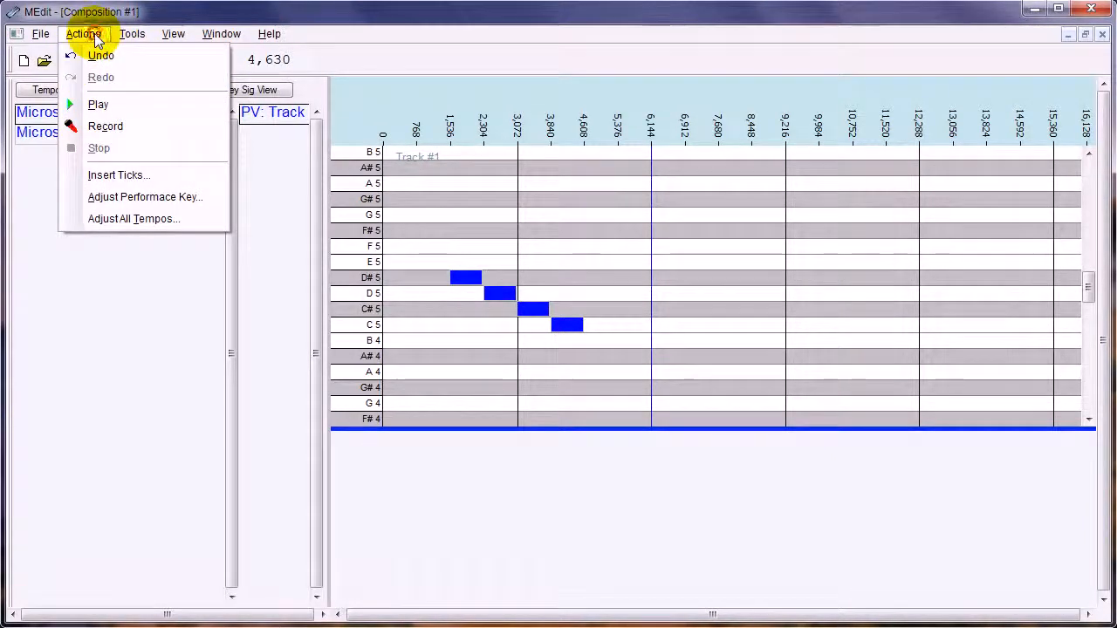
{"action": "left_click", "coordinate": [94, 35]}
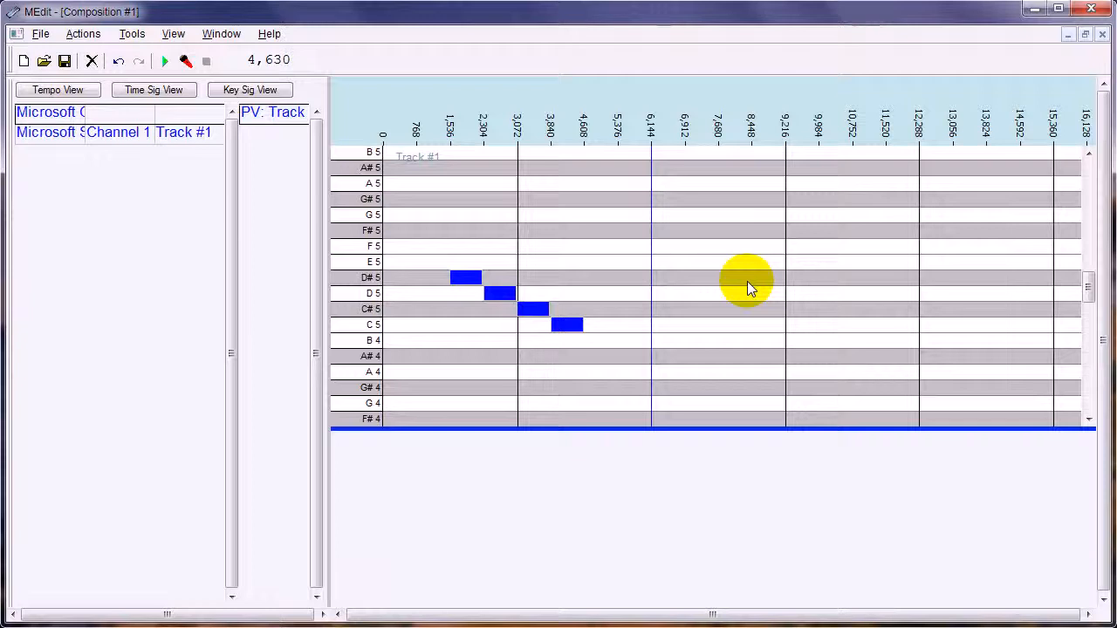
Add a quarter note on D# 5 at tick 5,376, plus a whole note on D# 5 and a half note on D 5 at tick 6,144.
{"action": "left_click", "coordinate": [622, 277]}
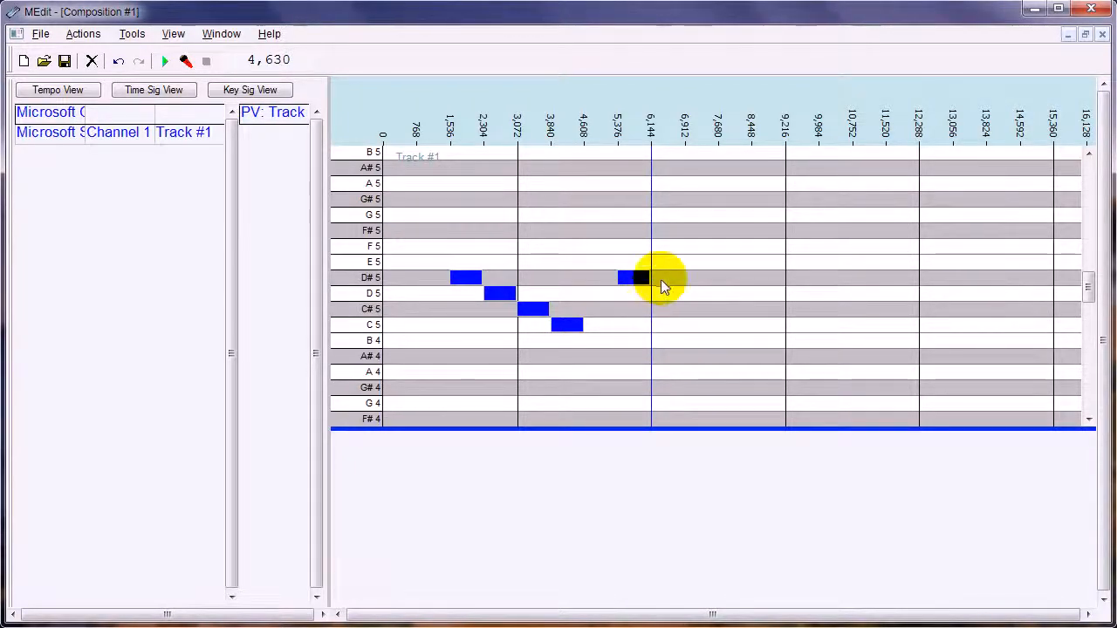
{"action": "left_click", "coordinate": [661, 279]}
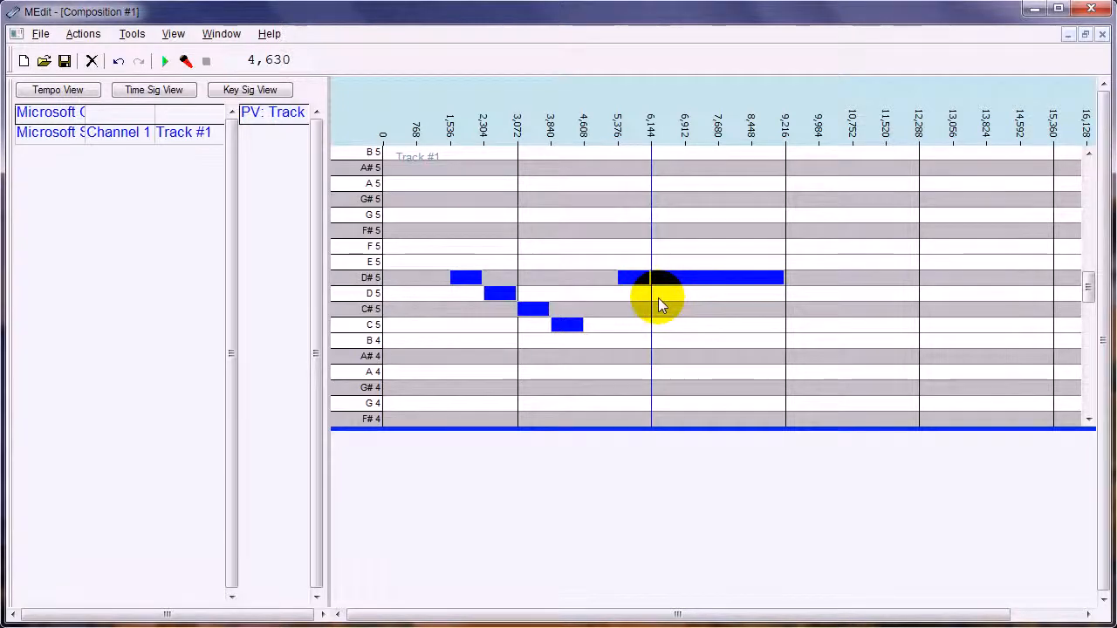
{"action": "left_click", "coordinate": [658, 298]}
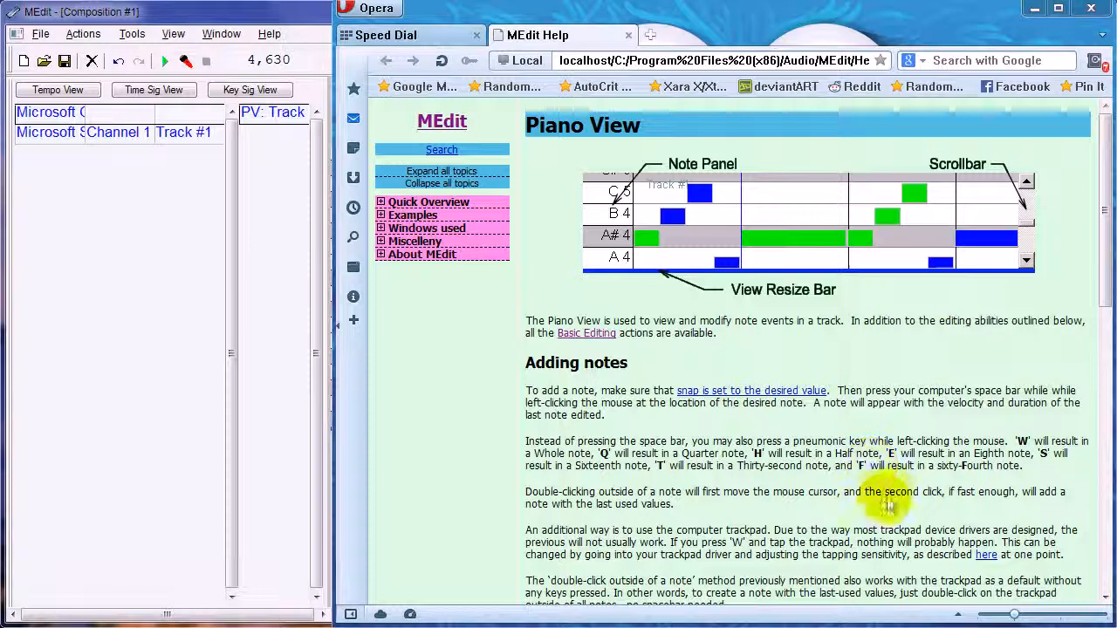
Close the Piano View help page and minimize the Opera browser to return to MEdit.
{"action": "left_click", "coordinate": [628, 35]}
{"action": "left_click", "coordinate": [1033, 11]}
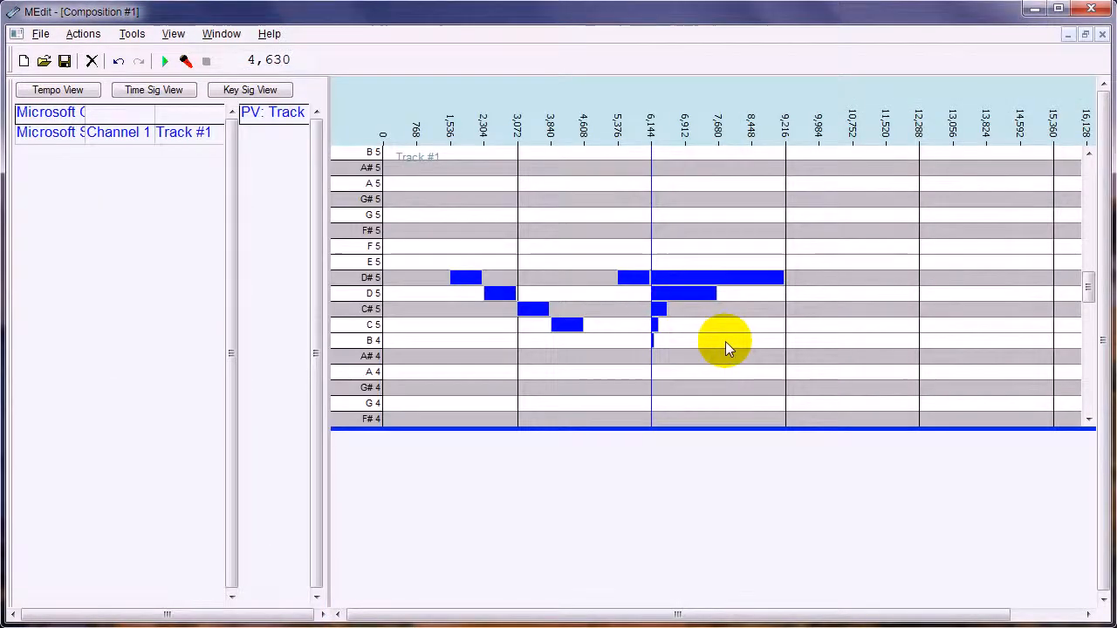
Set the piano view to 5.0 ticks per pixel and bring the notes around tick 6,144 into view.
{"action": "right_click", "coordinate": [659, 360]}
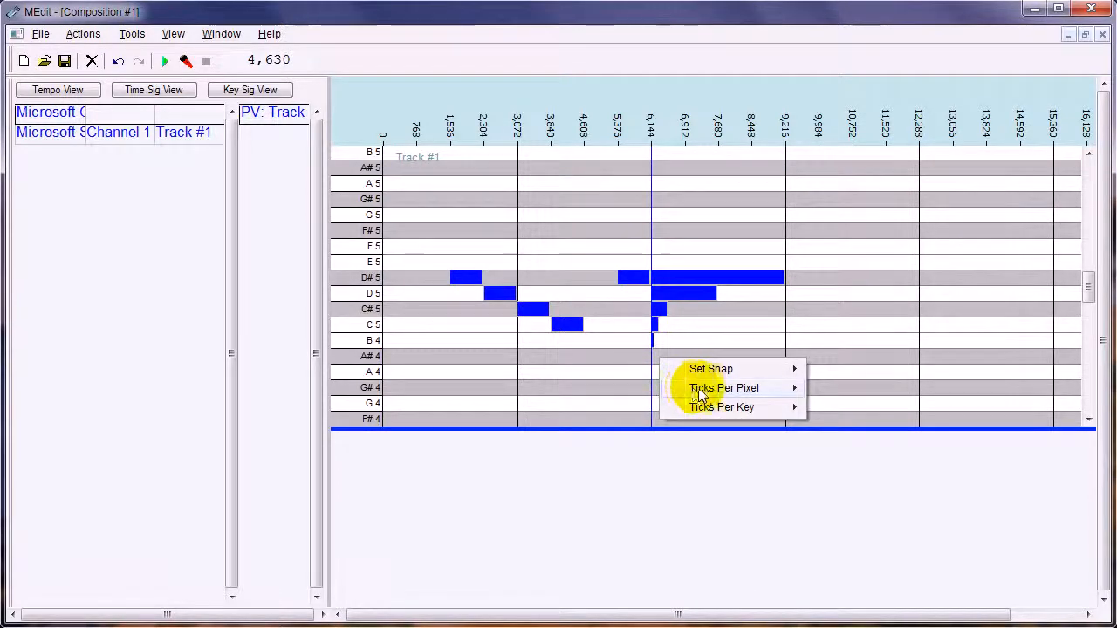
{"action": "mouse_move", "coordinate": [698, 387]}
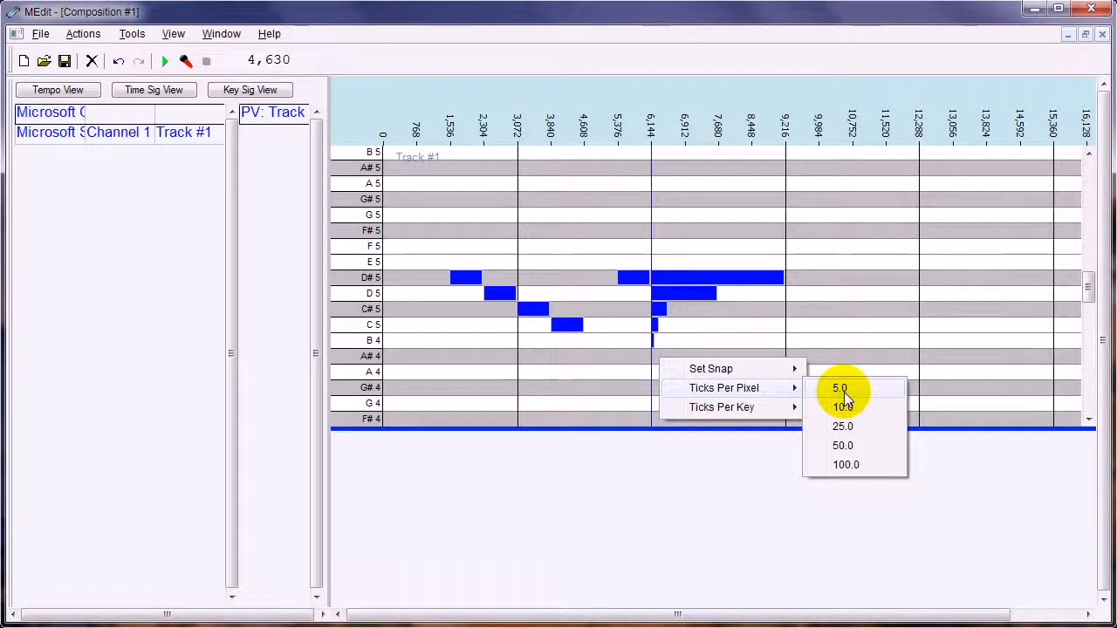
{"action": "left_click", "coordinate": [843, 390]}
{"action": "left_click_drag", "start_coordinate": [469, 615], "coordinate": [668, 615]}
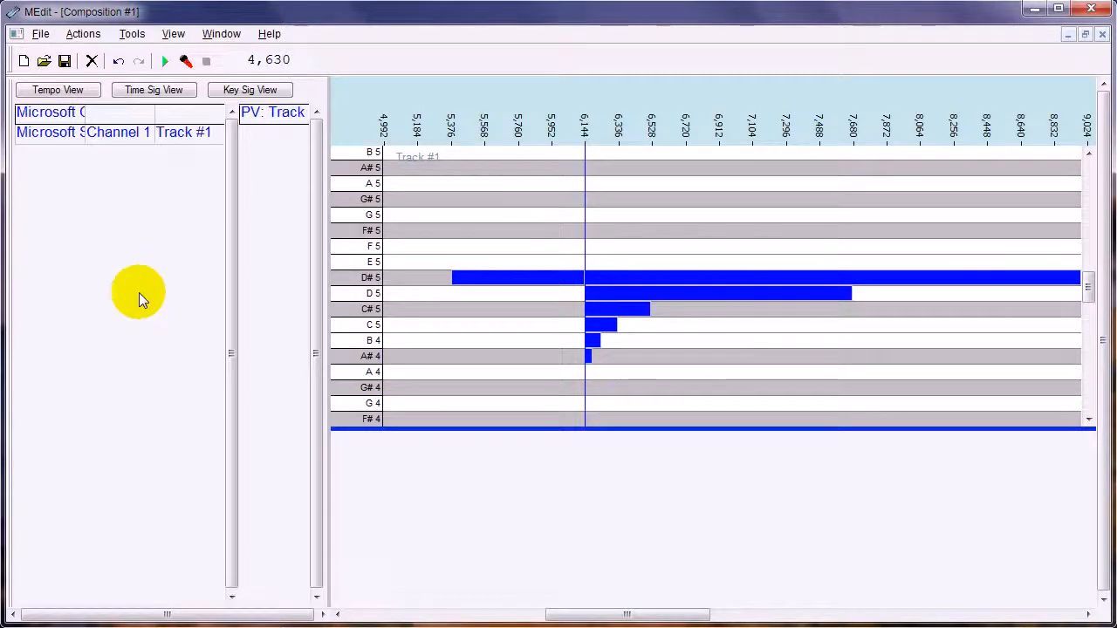
Open the help on the Device / Track / Window docking toolbar, then close it and minimize the browser.
{"action": "key", "text": "F1"}
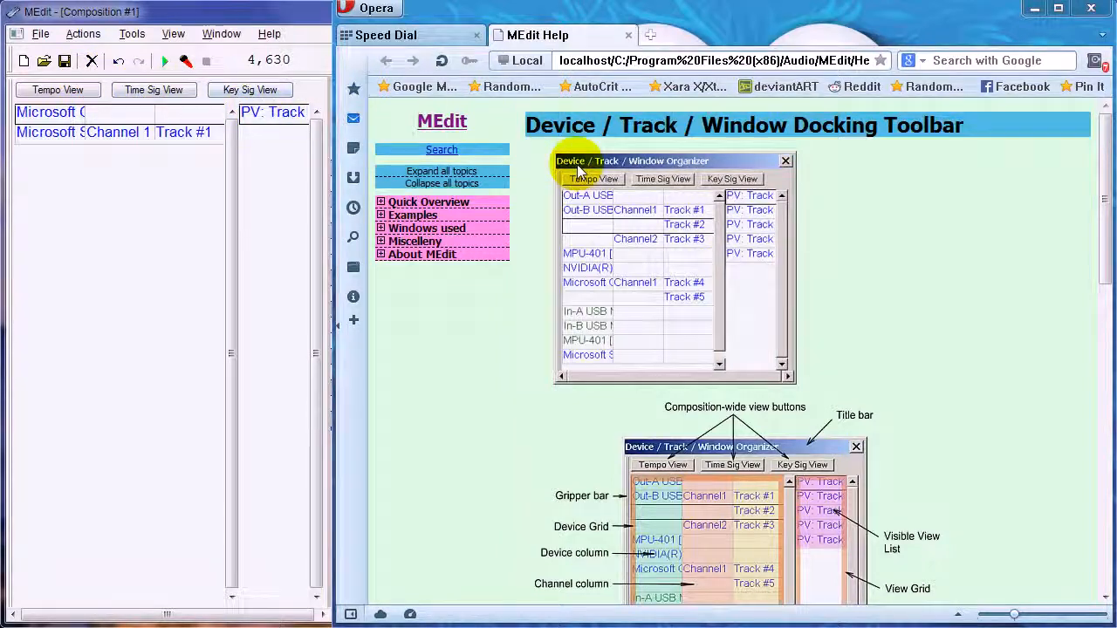
{"action": "left_click", "coordinate": [628, 35]}
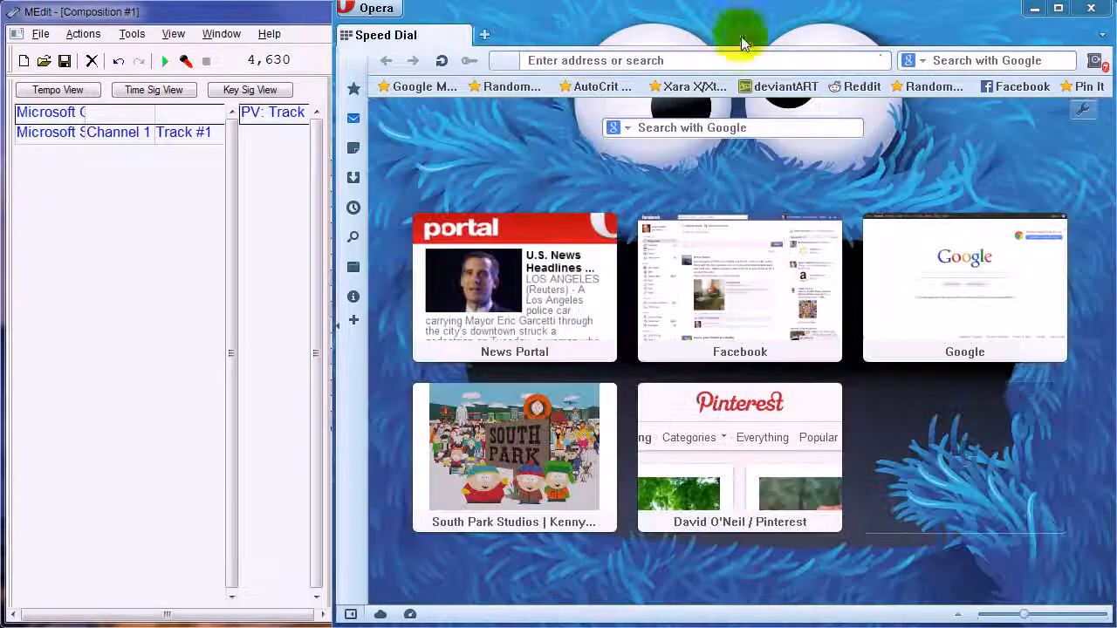
{"action": "left_click", "coordinate": [1030, 9]}
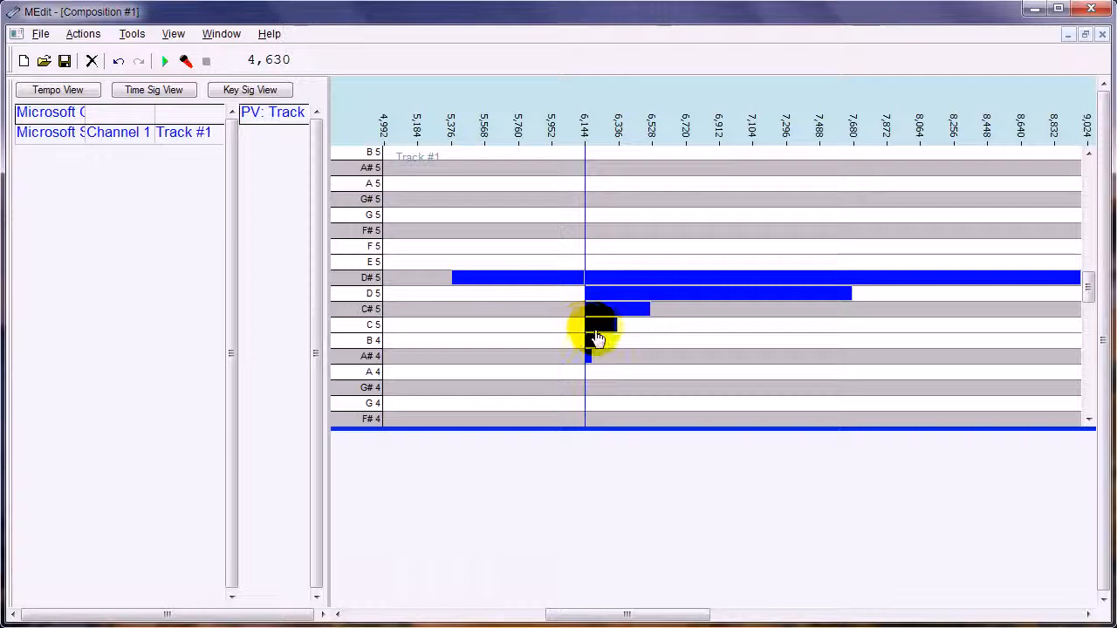
Add short notes with reduced bar height on G# 4 at ticks 6,144 and 7,680.
{"action": "left_click", "coordinate": [613, 390]}
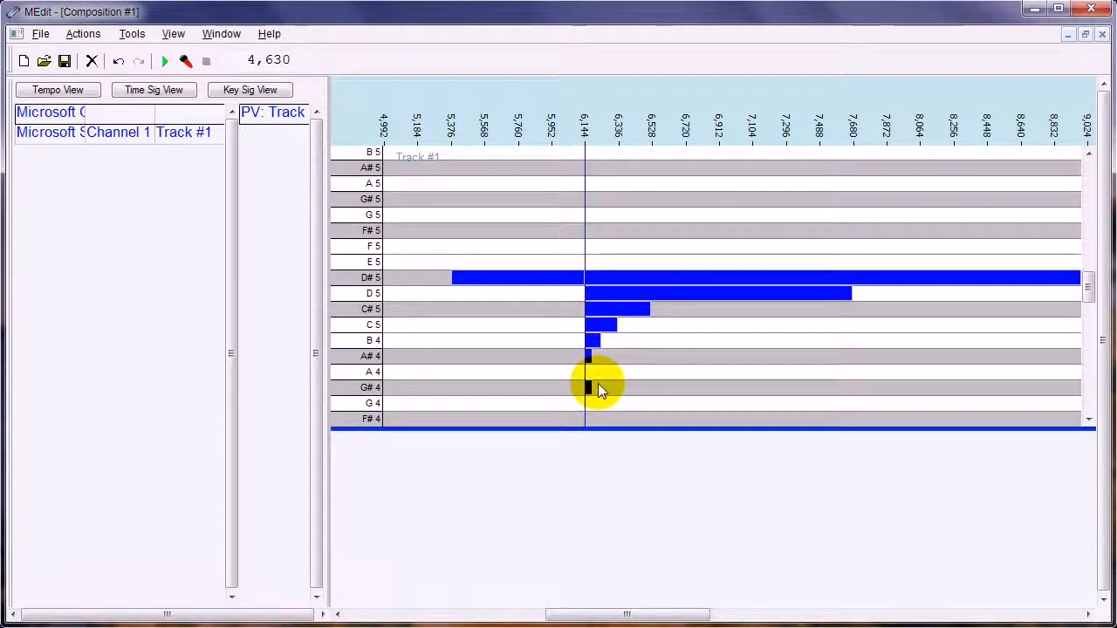
{"action": "left_click_drag", "start_coordinate": [590, 383], "coordinate": [589, 388]}
{"action": "left_click", "coordinate": [838, 394]}
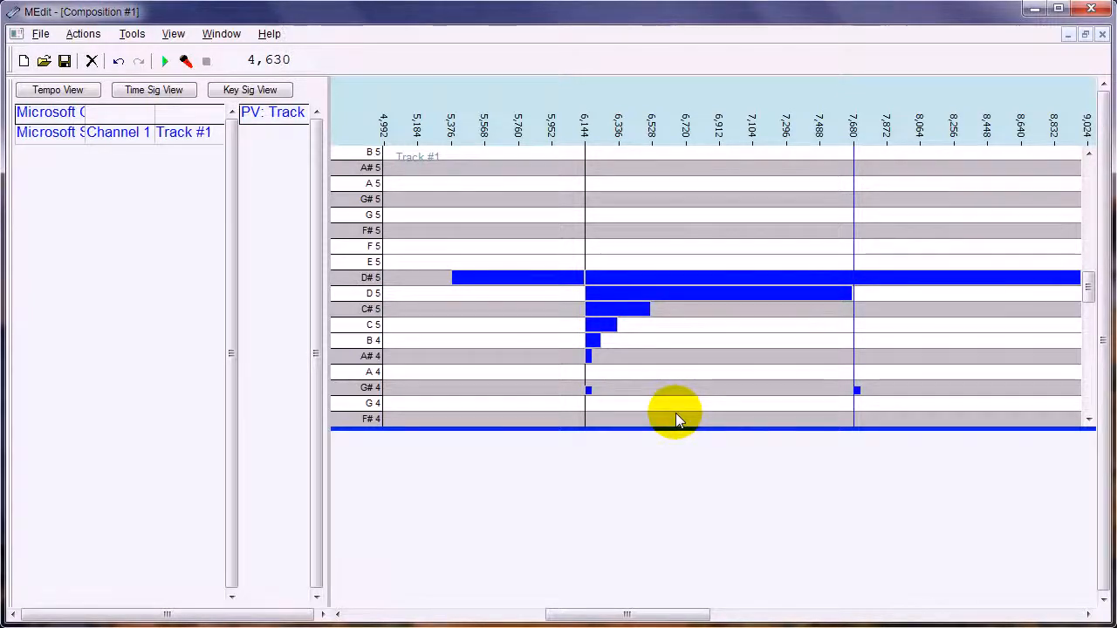
With the snap set to Tick, move the first G# 4 note just before tick 6,144 and enlarge the one at 7,680.
{"action": "right_click", "coordinate": [687, 204]}
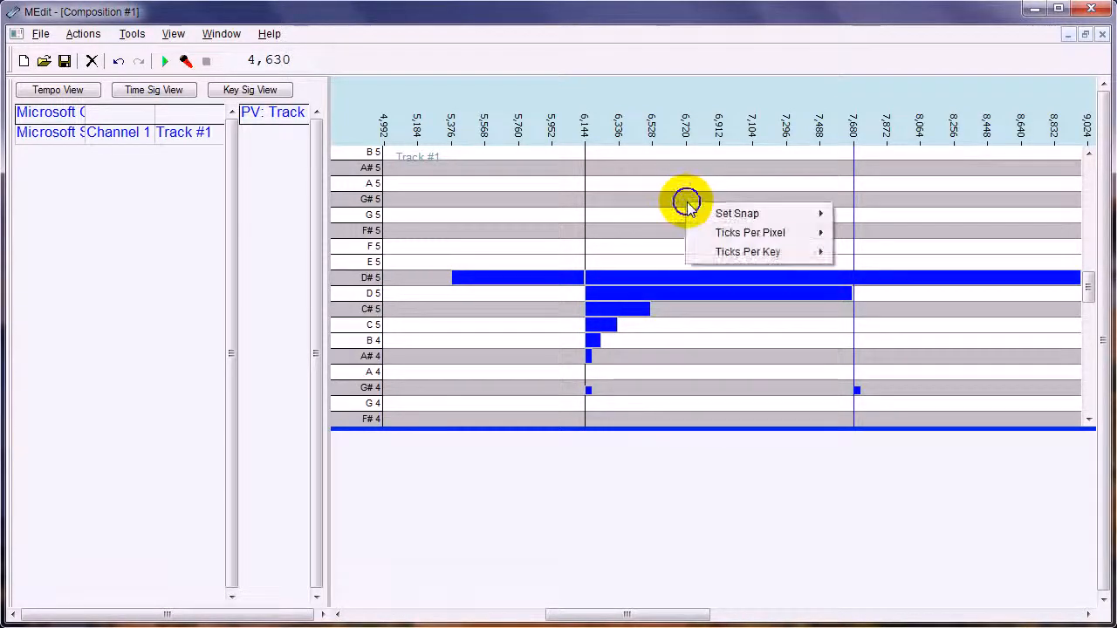
{"action": "mouse_move", "coordinate": [729, 215]}
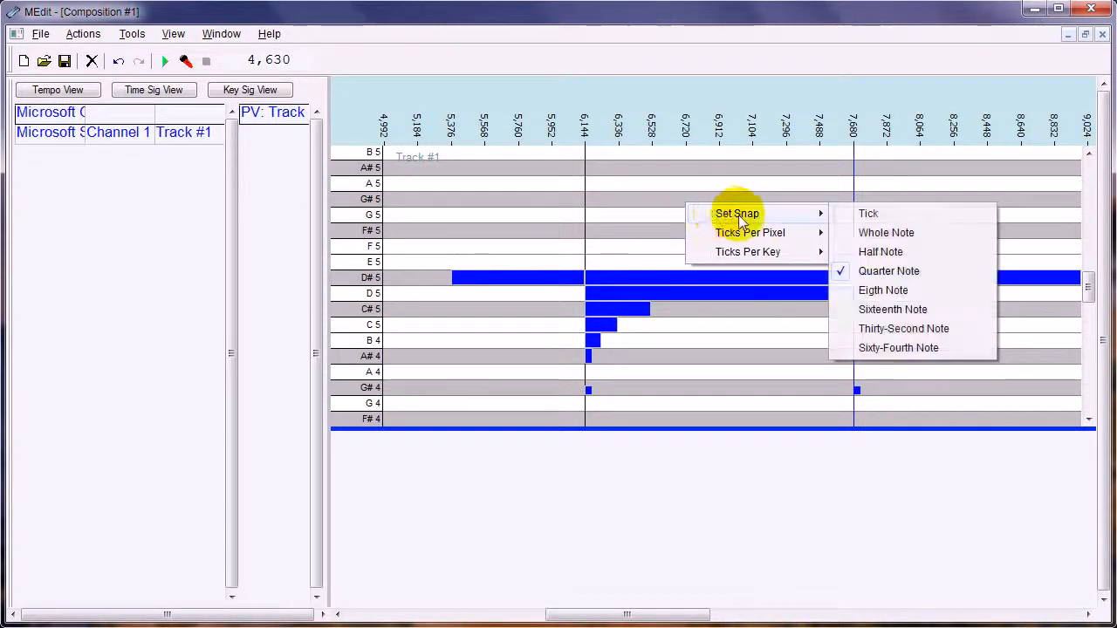
{"action": "left_click", "coordinate": [870, 214]}
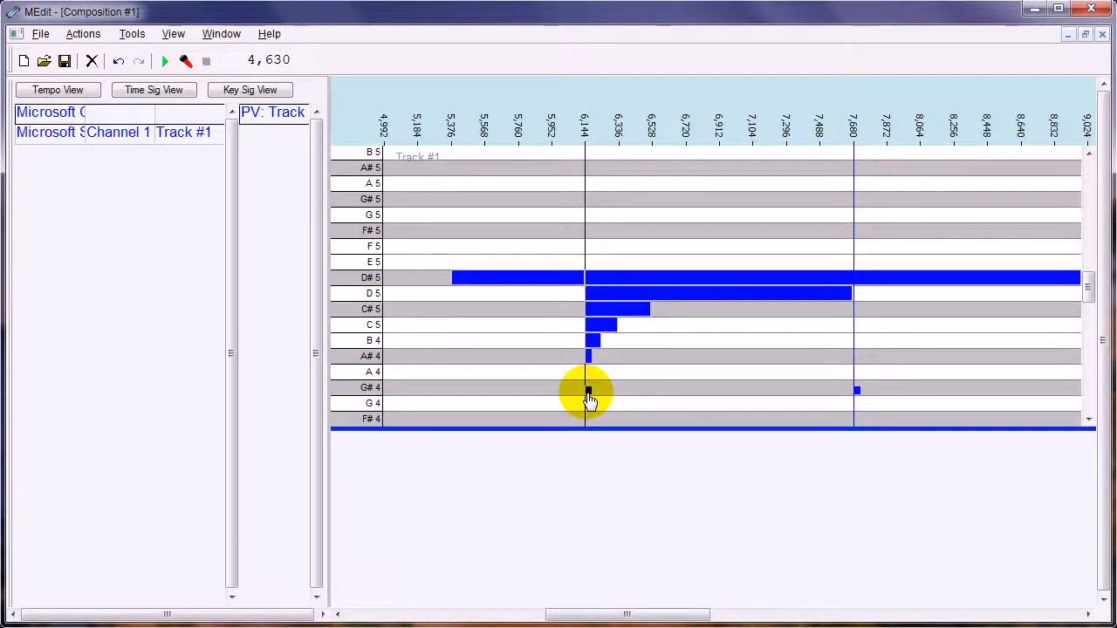
{"action": "left_click_drag", "start_coordinate": [589, 397], "coordinate": [582, 395]}
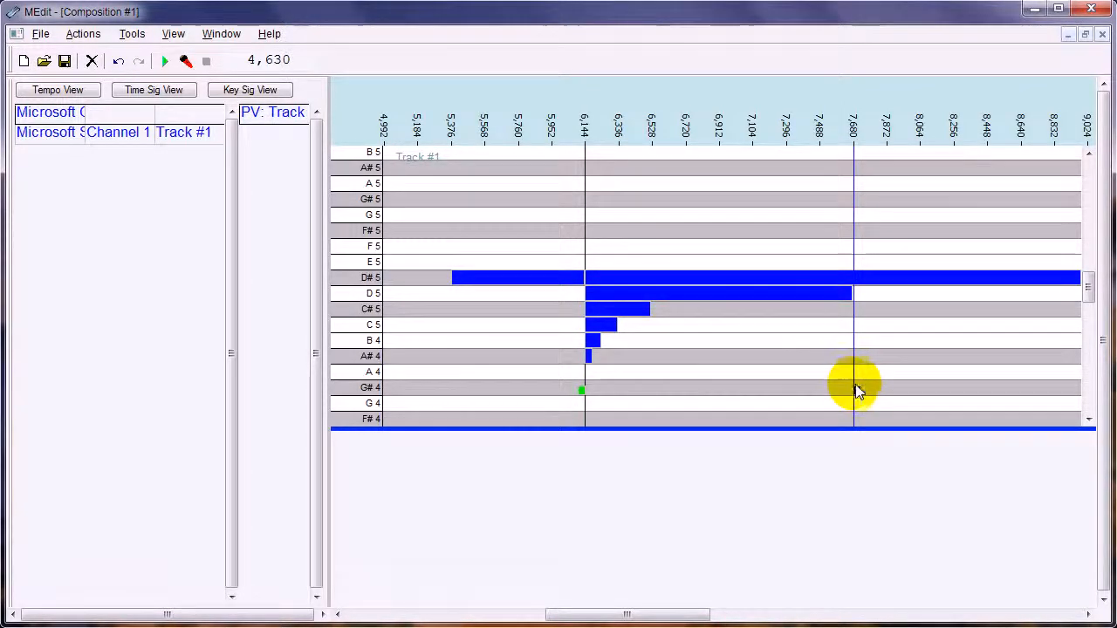
{"action": "left_click", "coordinate": [858, 393]}
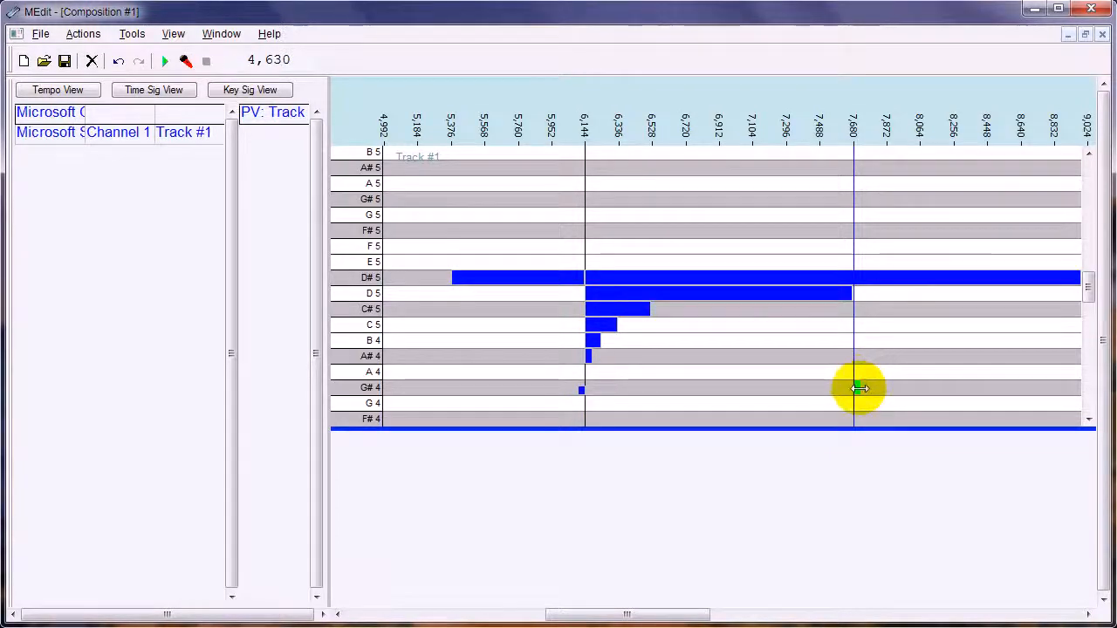
Add notes on G# 4, A 4, A# 4 and B 4 between about ticks 6,950 and 7,630, stretching the A# 4 note.
{"action": "left_click", "coordinate": [724, 389]}
{"action": "left_click", "coordinate": [754, 373]}
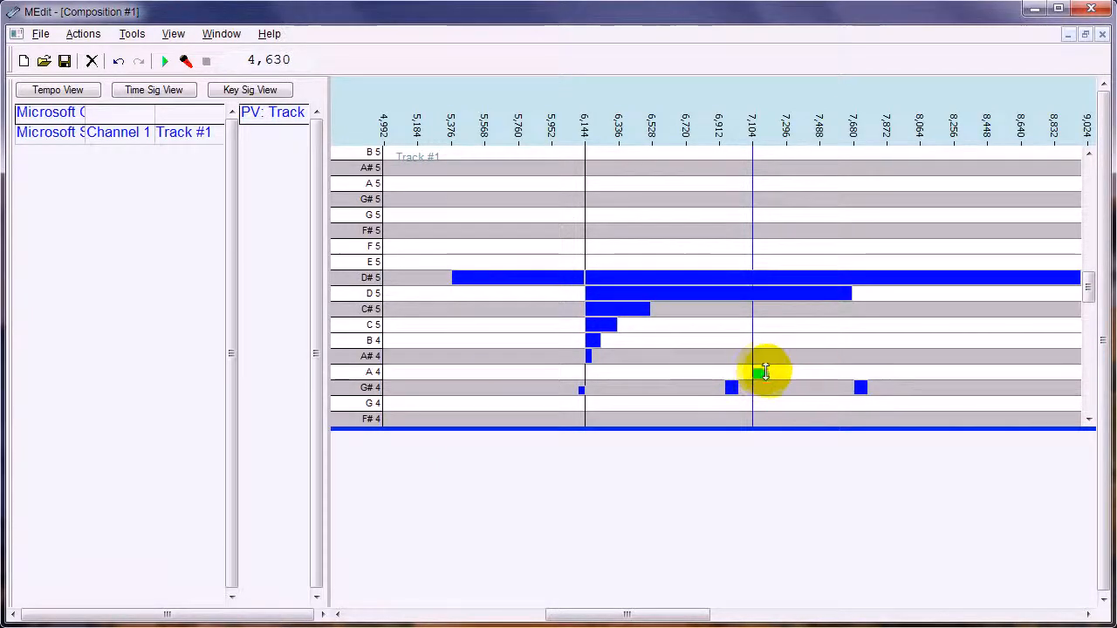
{"action": "left_click", "coordinate": [799, 357]}
{"action": "left_click_drag", "start_coordinate": [788, 357], "coordinate": [844, 357]}
{"action": "left_click", "coordinate": [759, 343]}
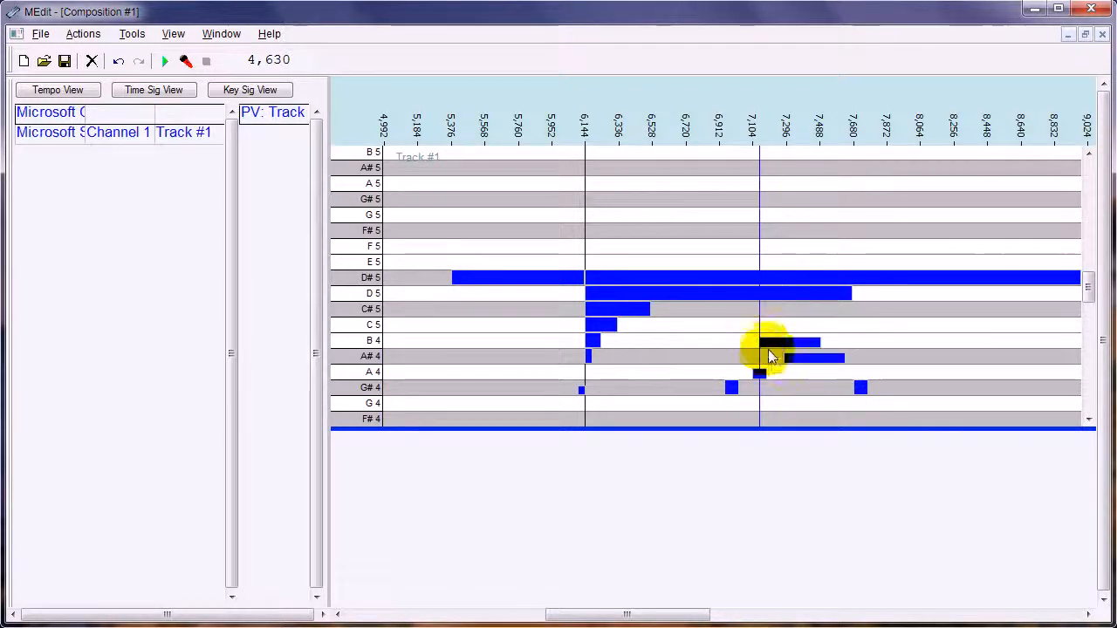
Add five short off-grid notes between about ticks 7,050 and 7,400: two on A# 4, two on A 4 and one on G# 4.
{"action": "left_click", "coordinate": [742, 357]}
{"action": "left_click", "coordinate": [774, 360]}
{"action": "left_click_drag", "start_coordinate": [774, 360], "coordinate": [756, 358]}
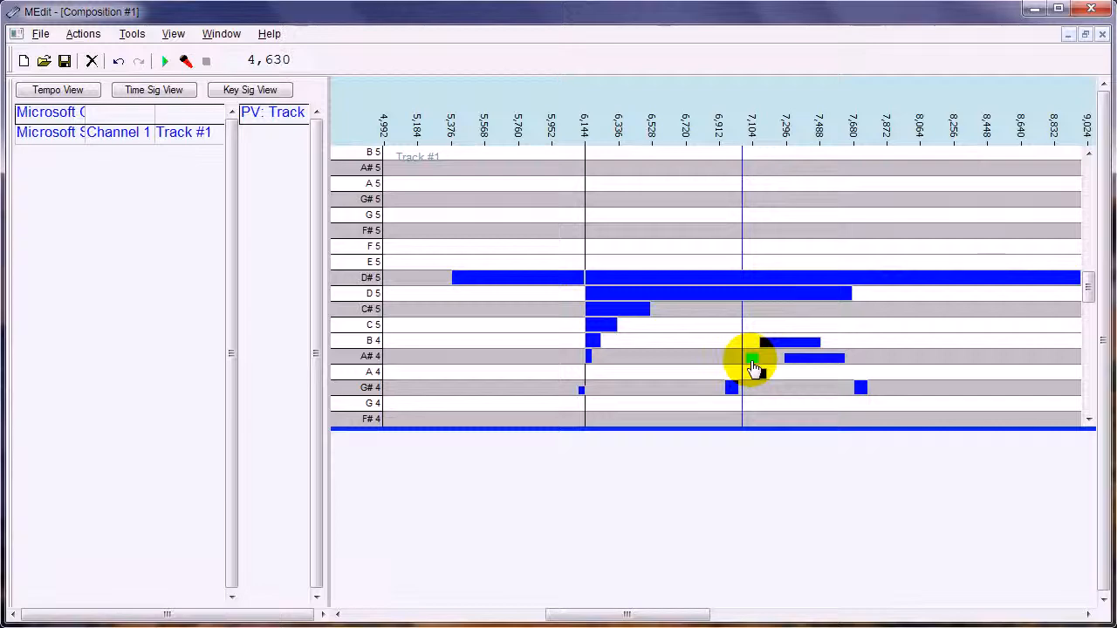
{"action": "left_click", "coordinate": [765, 366]}
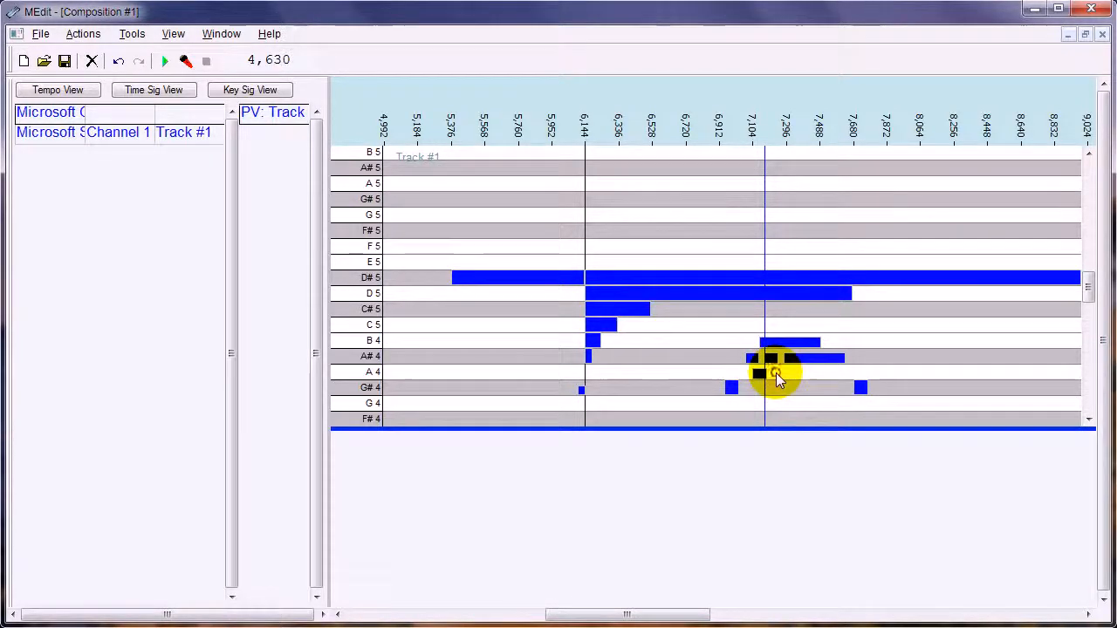
{"action": "left_click", "coordinate": [776, 374]}
{"action": "left_click", "coordinate": [795, 373]}
{"action": "left_click", "coordinate": [778, 389]}
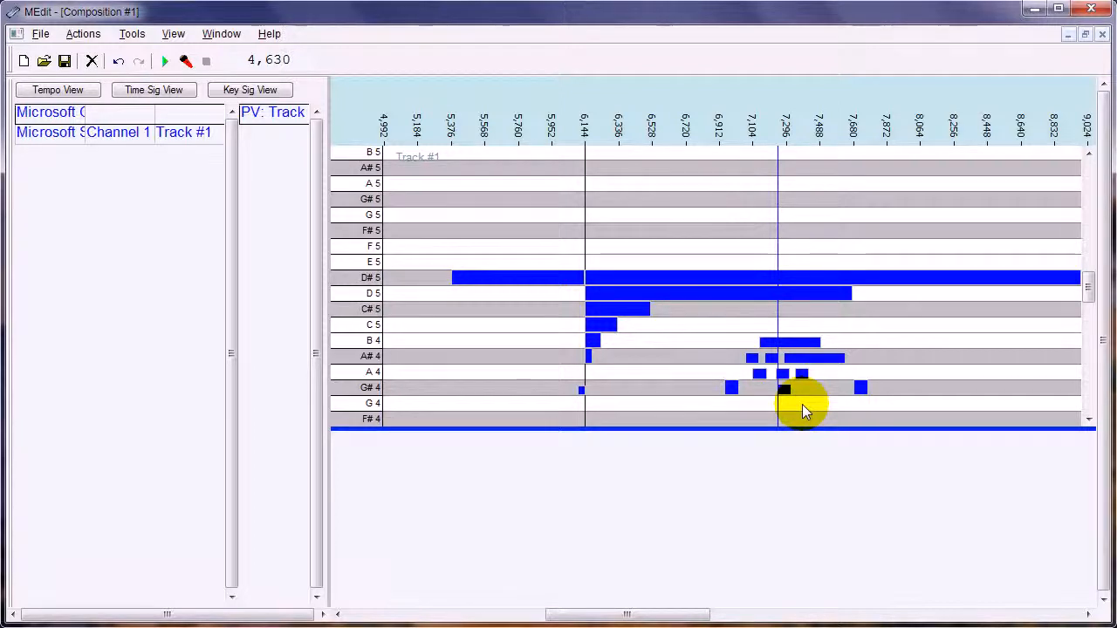
Set the snap to Thirty-Second Note, select the group of notes between about ticks 6,900 and 7,900 and align them to the grid.
{"action": "left_click", "coordinate": [731, 389]}
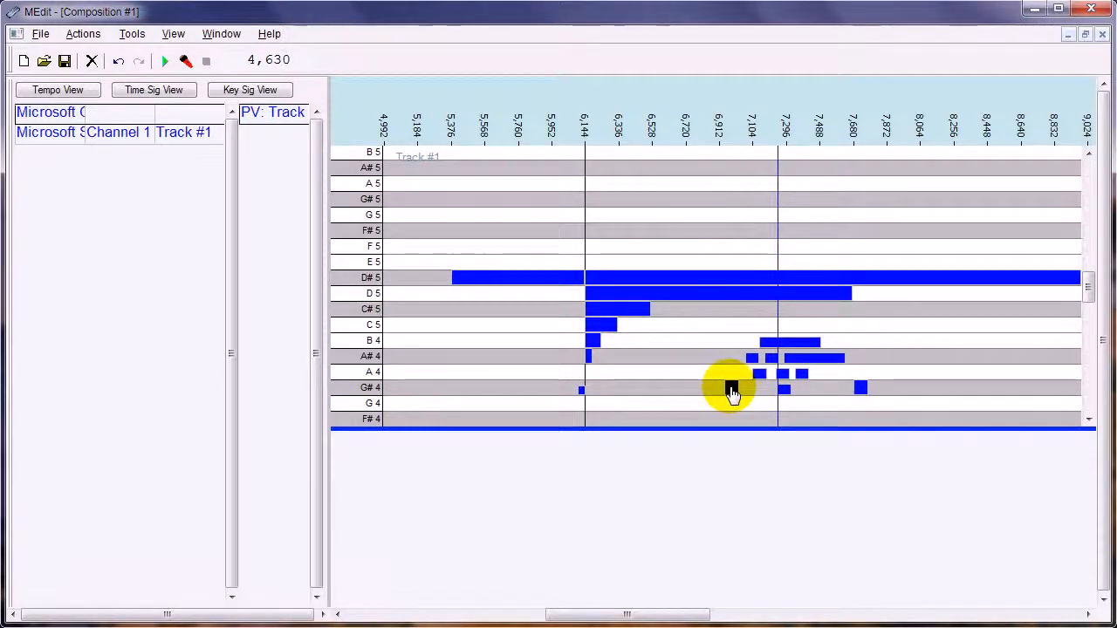
{"action": "right_click", "coordinate": [647, 386]}
{"action": "mouse_move", "coordinate": [689, 397]}
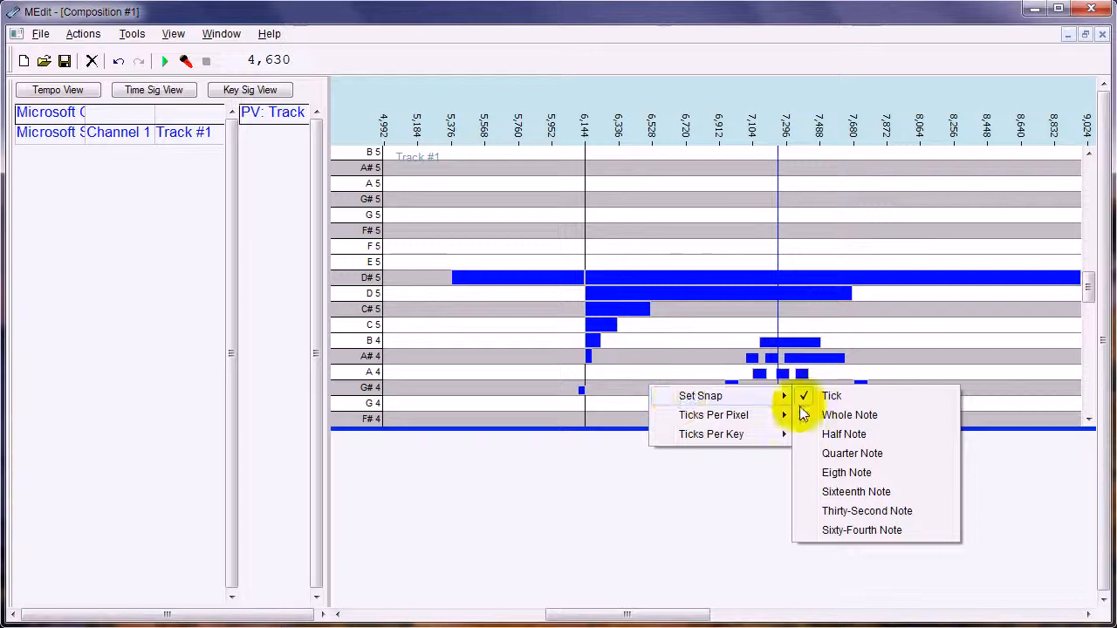
{"action": "left_click", "coordinate": [847, 512]}
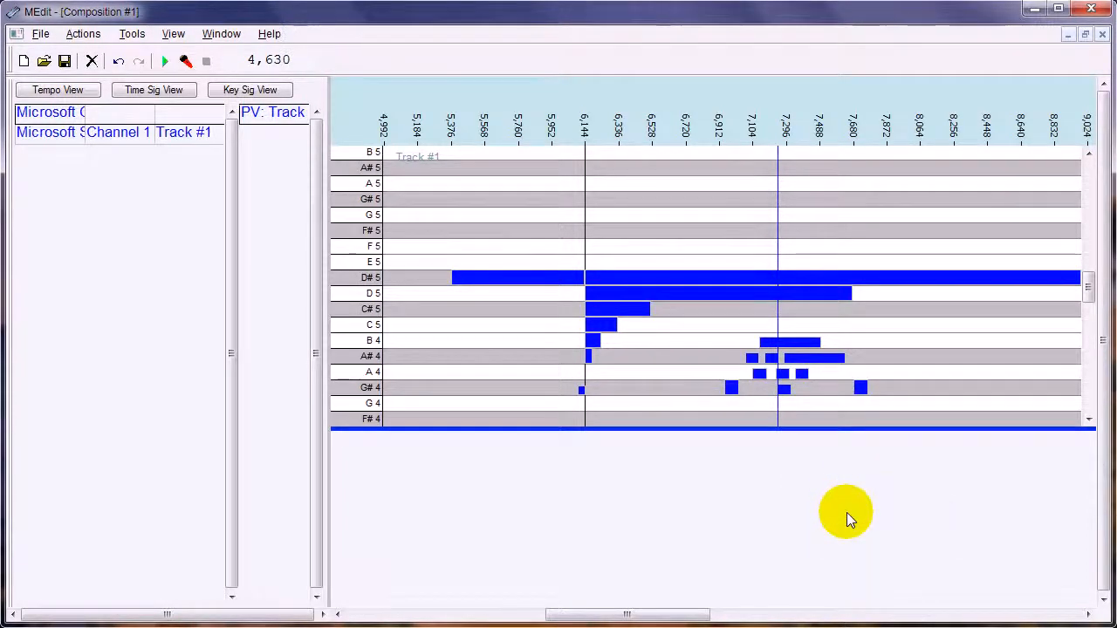
{"action": "left_click", "coordinate": [703, 389]}
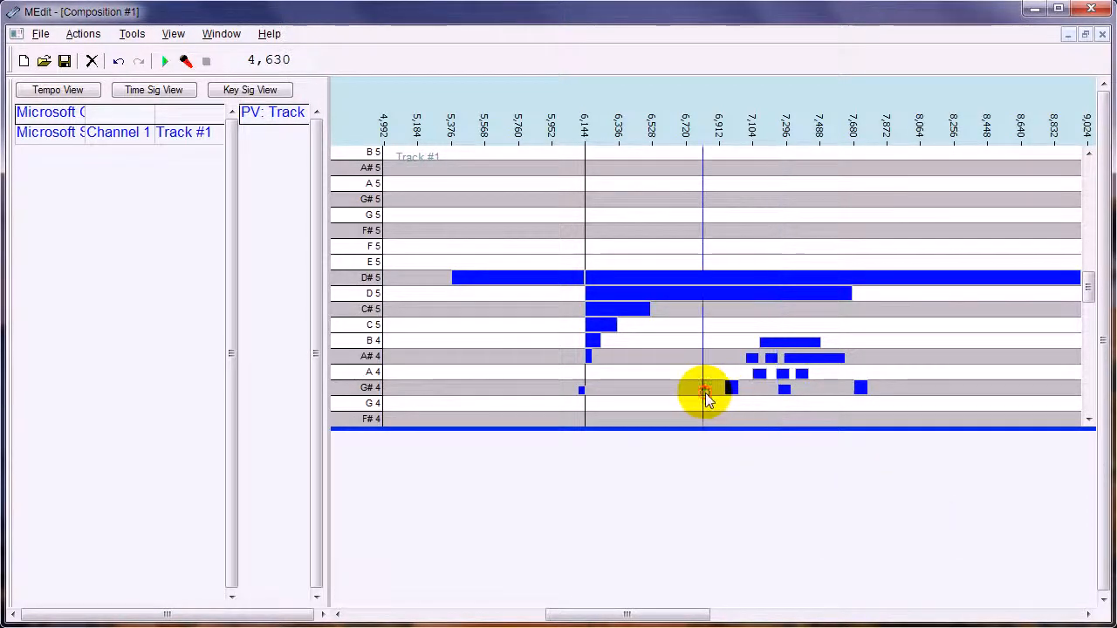
{"action": "left_click", "coordinate": [896, 381], "text": "shift"}
{"action": "left_click_drag", "start_coordinate": [808, 386], "coordinate": [813, 389]}
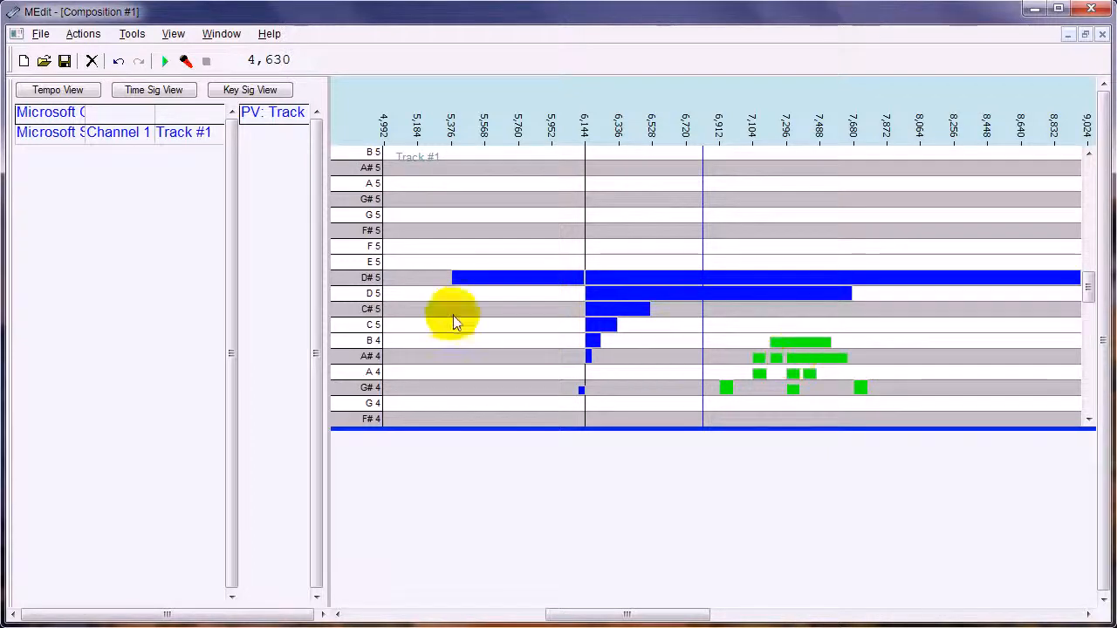
Delete all notes from tick 5,376 onward and set the piano view to 25.0 ticks per pixel.
{"action": "left_click", "coordinate": [438, 295]}
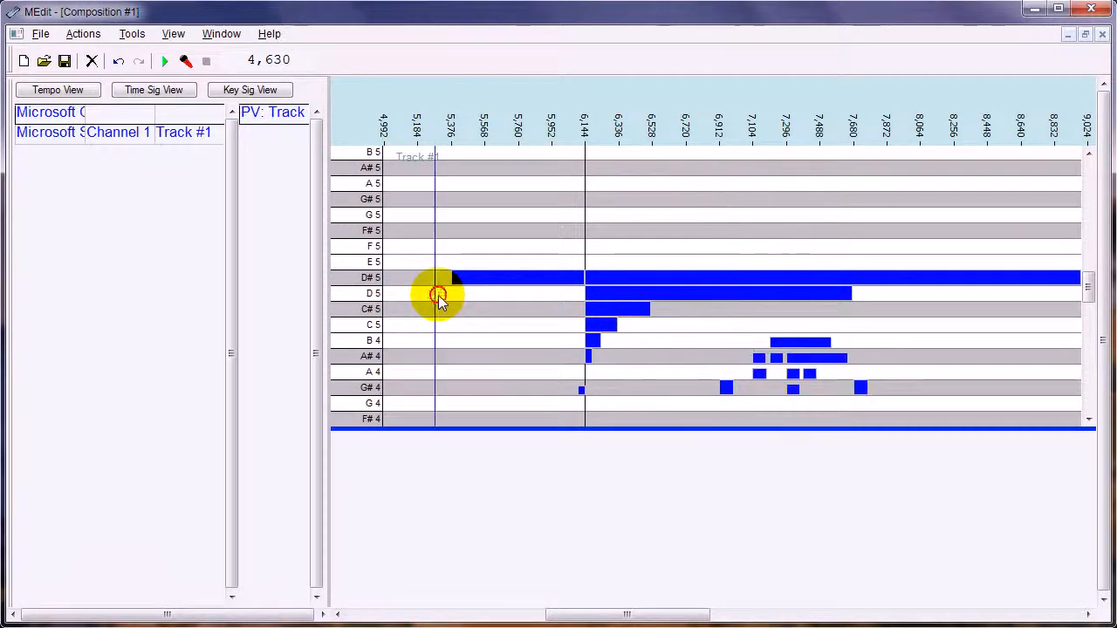
{"action": "left_click", "coordinate": [991, 336]}
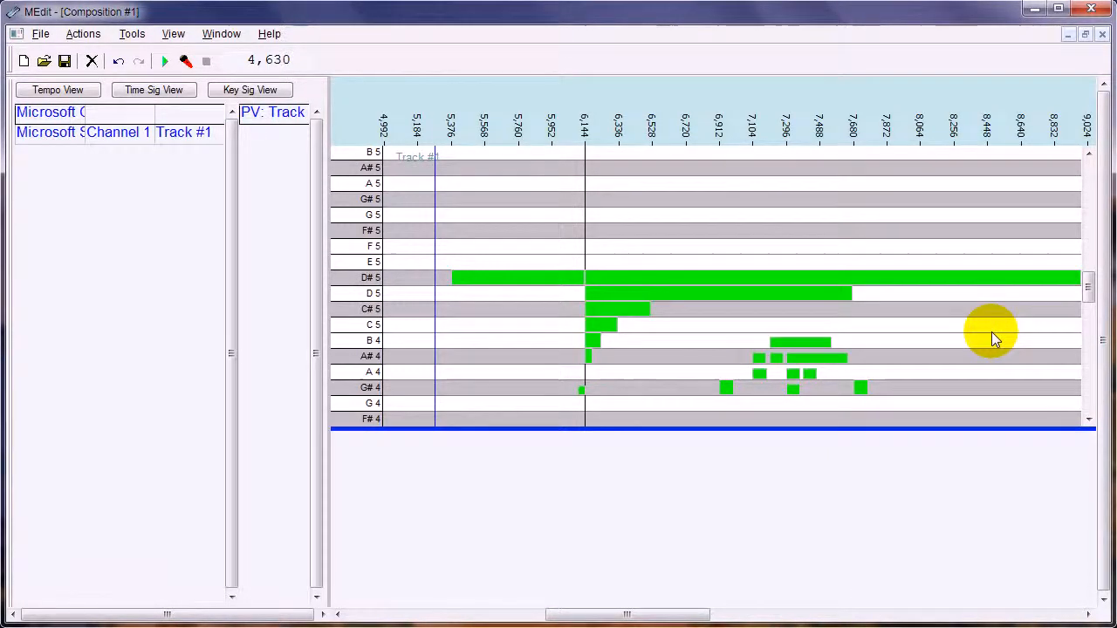
{"action": "key", "text": "End"}
{"action": "right_click", "coordinate": [623, 242]}
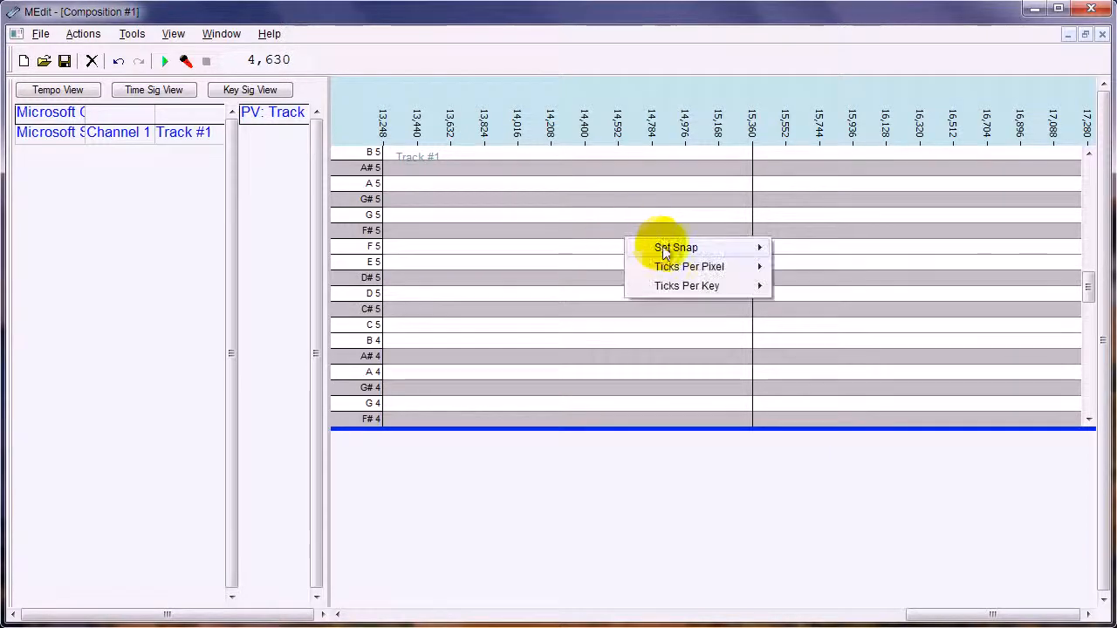
{"action": "mouse_move", "coordinate": [676, 272]}
{"action": "left_click", "coordinate": [809, 306]}
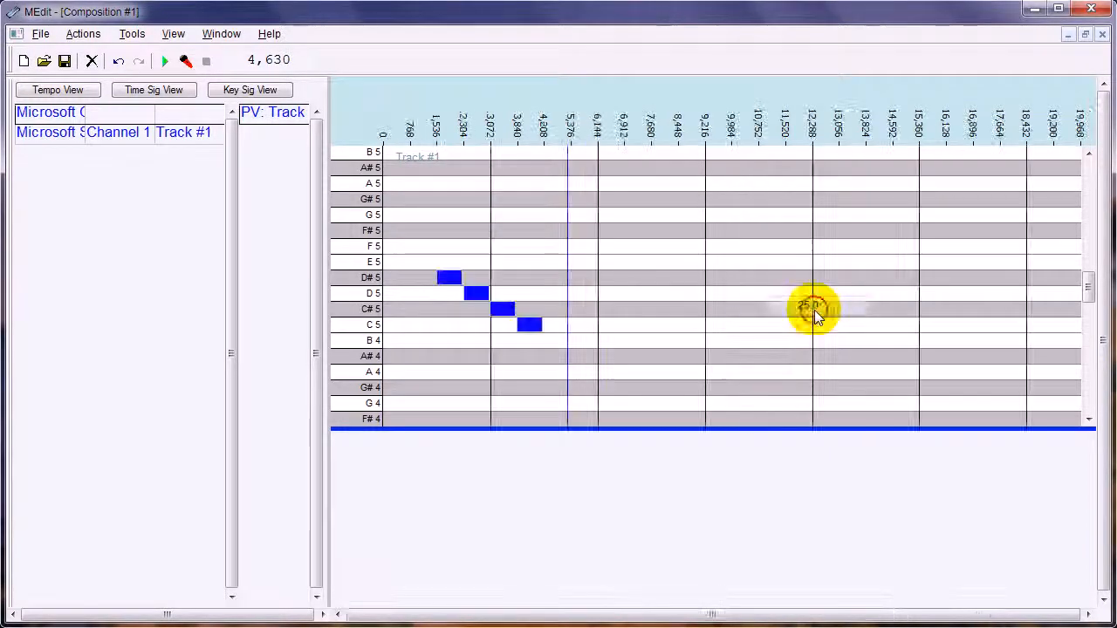
Select the remaining four-note descending scale and delete it.
{"action": "left_click", "coordinate": [418, 291]}
{"action": "key", "text": "ctrl+a"}
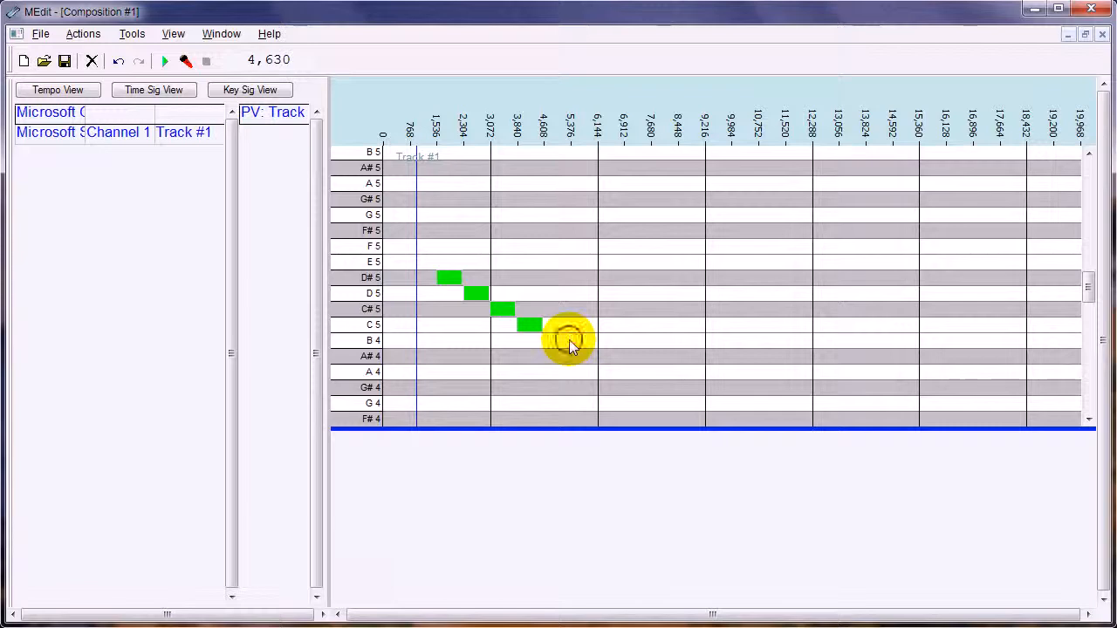
{"action": "key", "text": "Delete"}
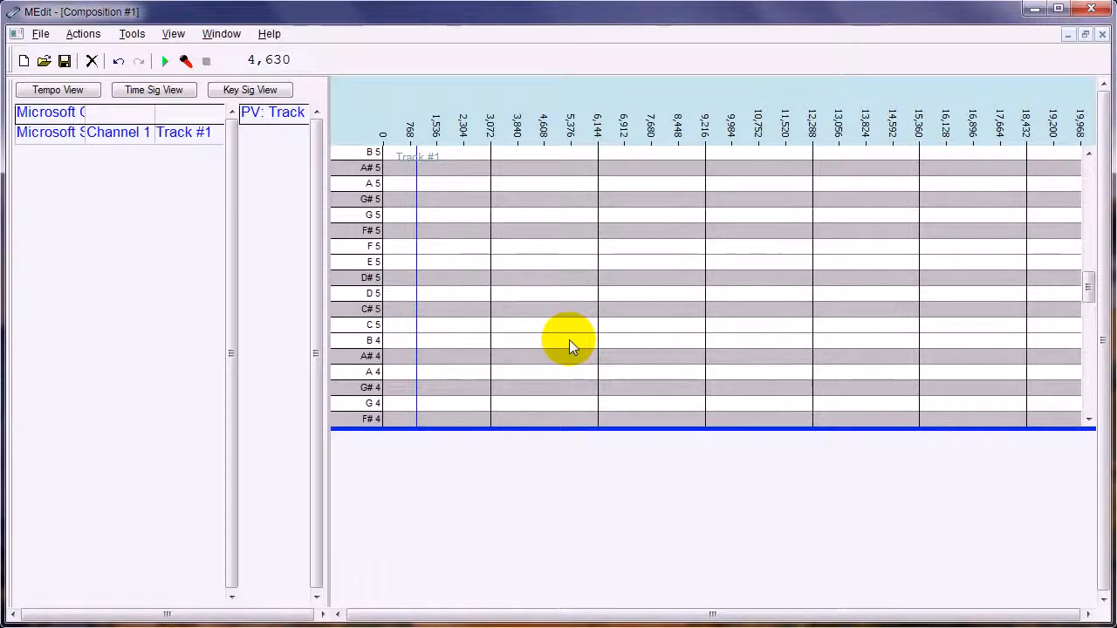
With the snap set to Quarter Note, enter quarter notes on D# 5, D 5, C# 5 and C 5 from tick 0 and play them.
{"action": "right_click", "coordinate": [402, 241]}
{"action": "mouse_move", "coordinate": [441, 250]}
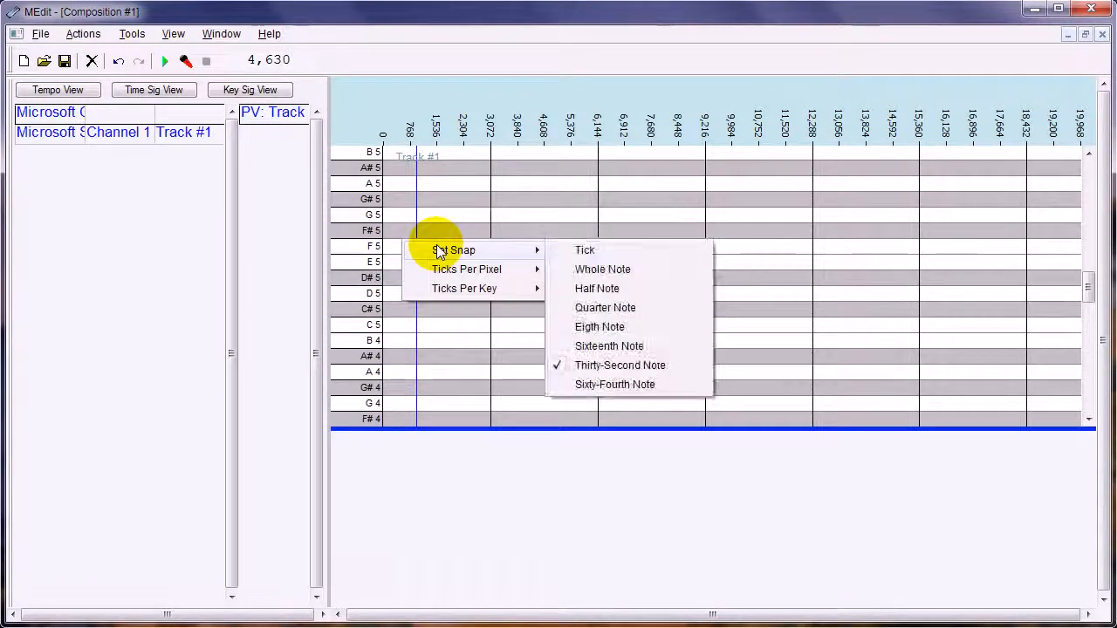
{"action": "left_click", "coordinate": [606, 308]}
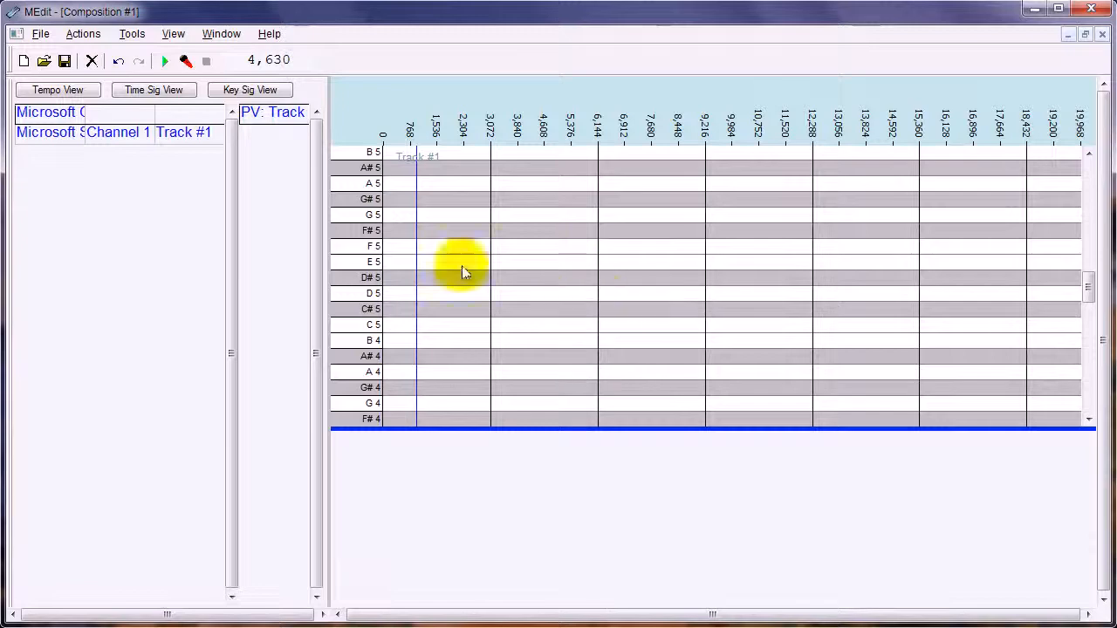
{"action": "left_click", "coordinate": [391, 279]}
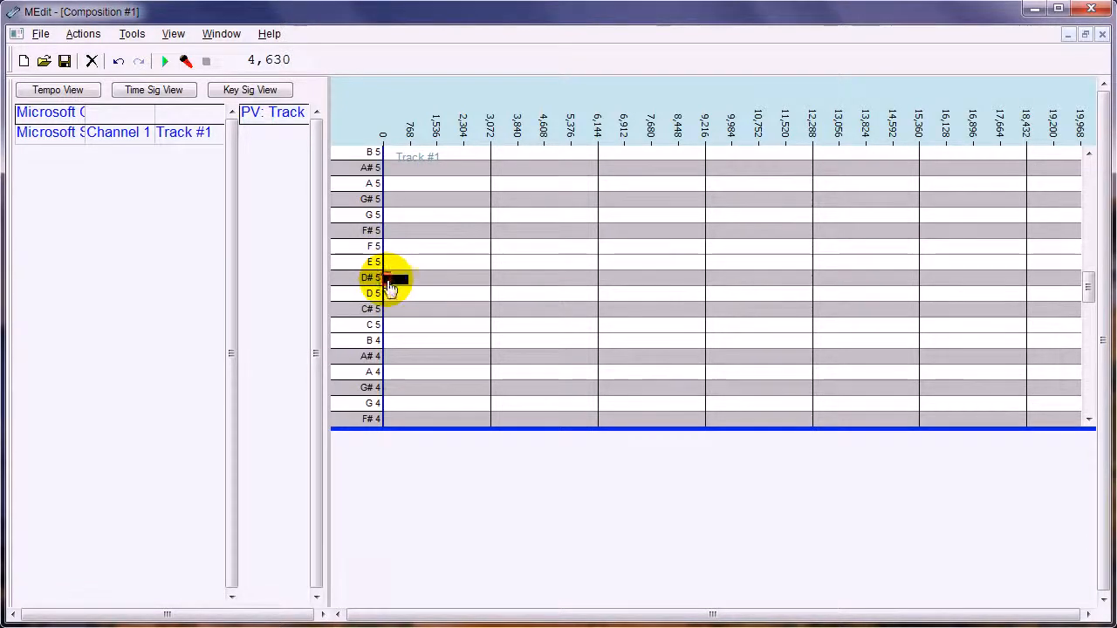
{"action": "left_click", "coordinate": [405, 280]}
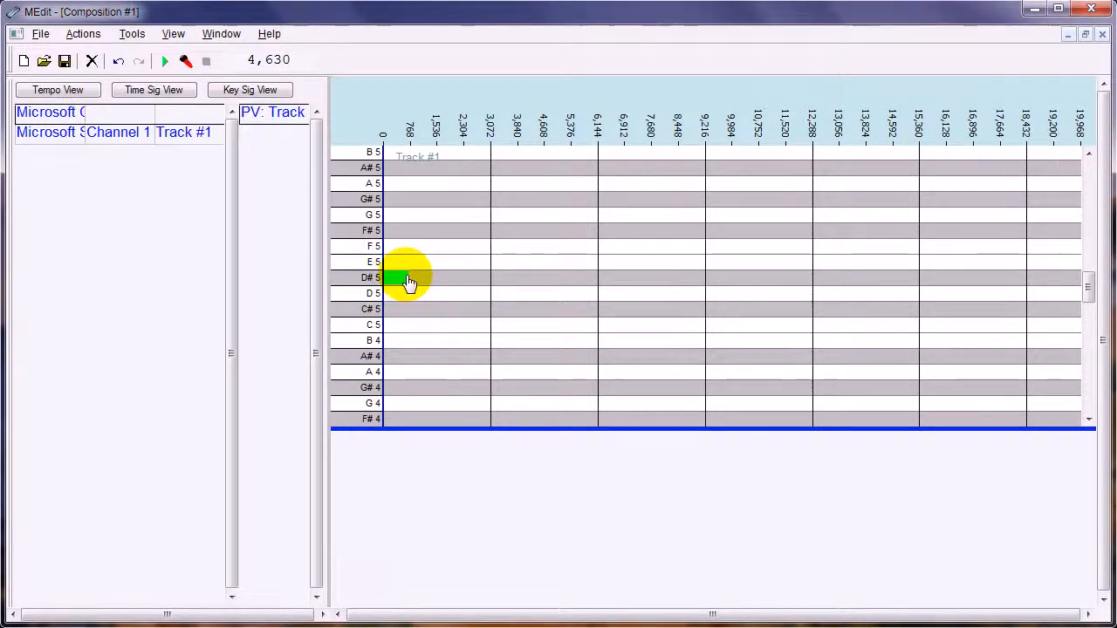
{"action": "left_click", "coordinate": [443, 309]}
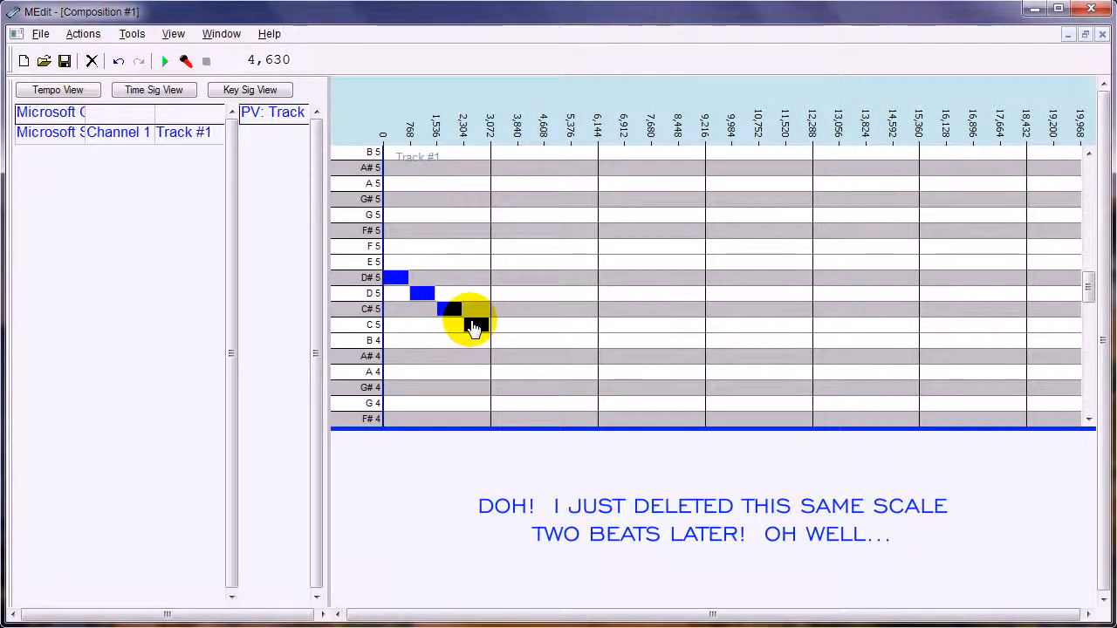
{"action": "left_click", "coordinate": [473, 325]}
{"action": "left_click", "coordinate": [164, 61]}
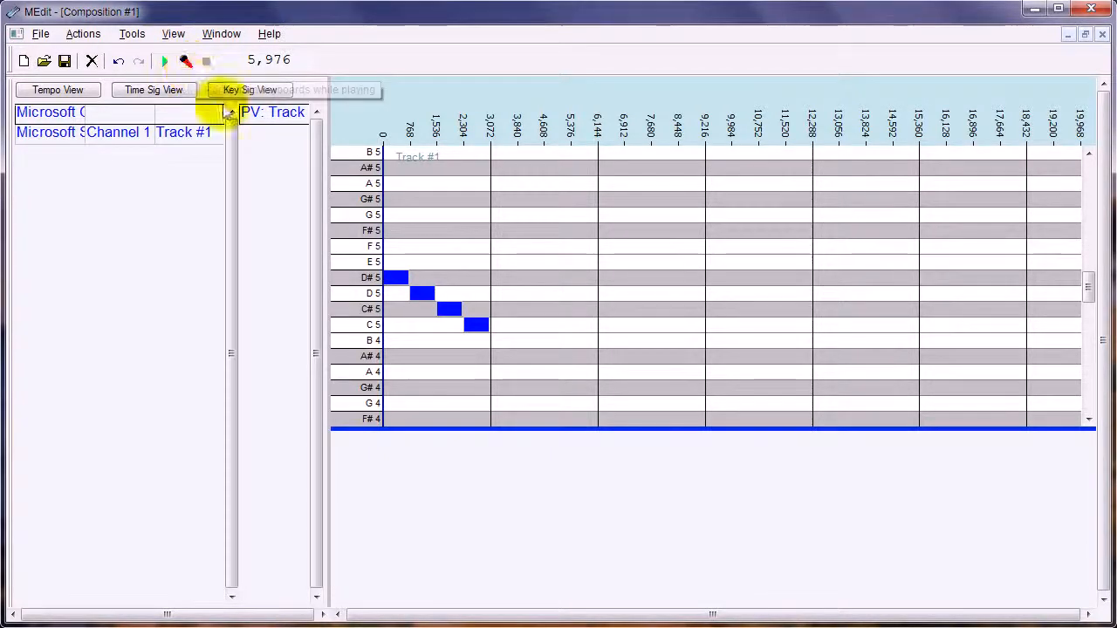
Change Channel 1's initial instrument to 018 OR "Organ," Percussive and play the scale.
{"action": "right_click", "coordinate": [125, 139]}
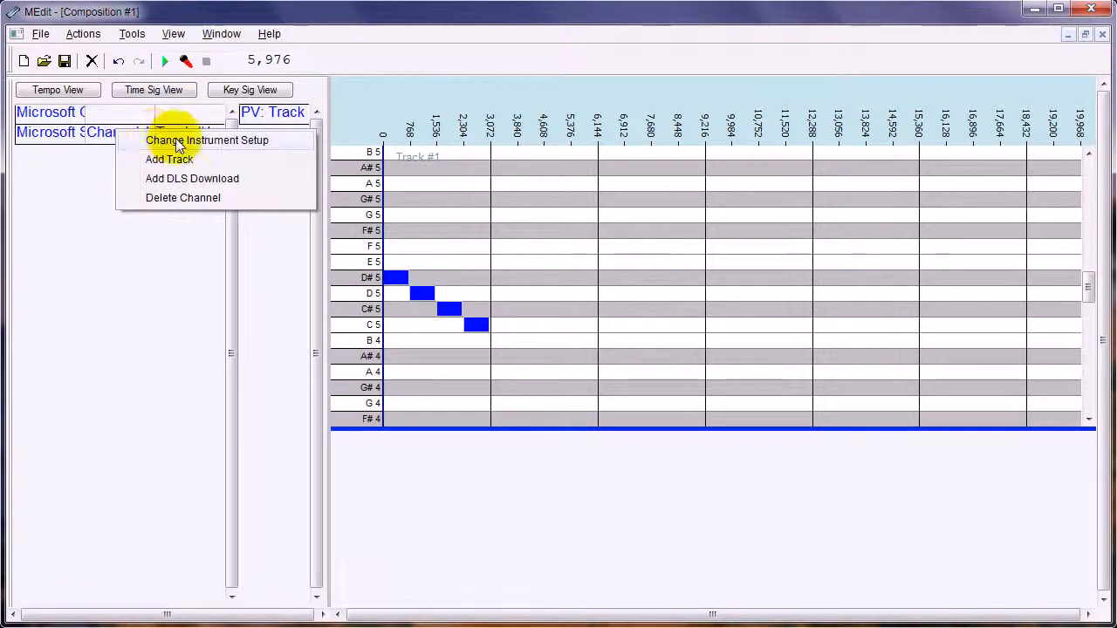
{"action": "left_click", "coordinate": [180, 142]}
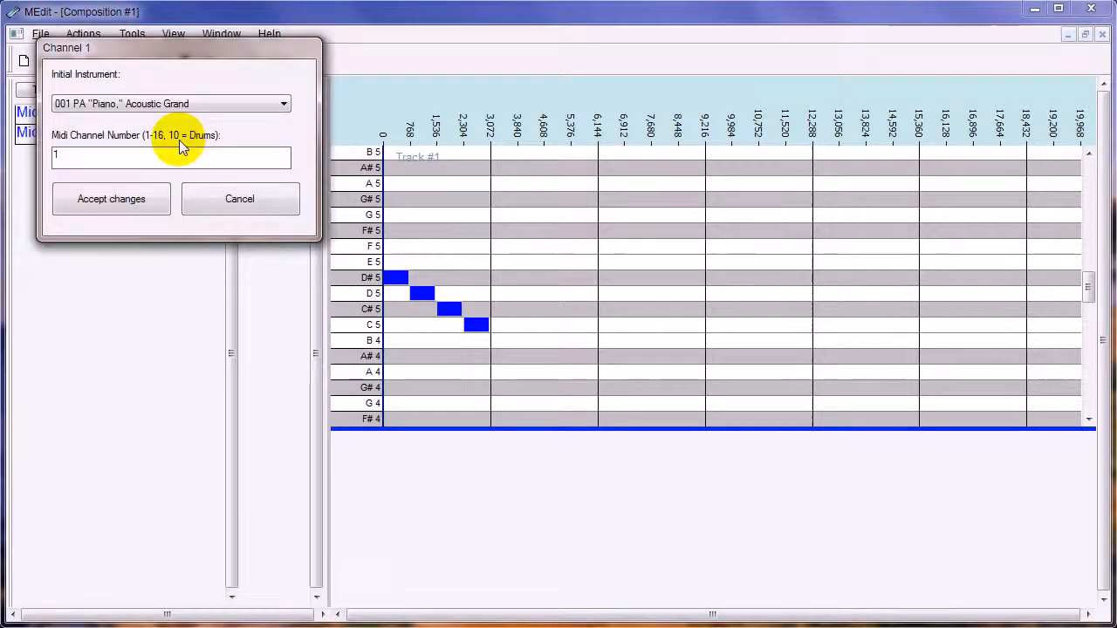
{"action": "left_click", "coordinate": [196, 103]}
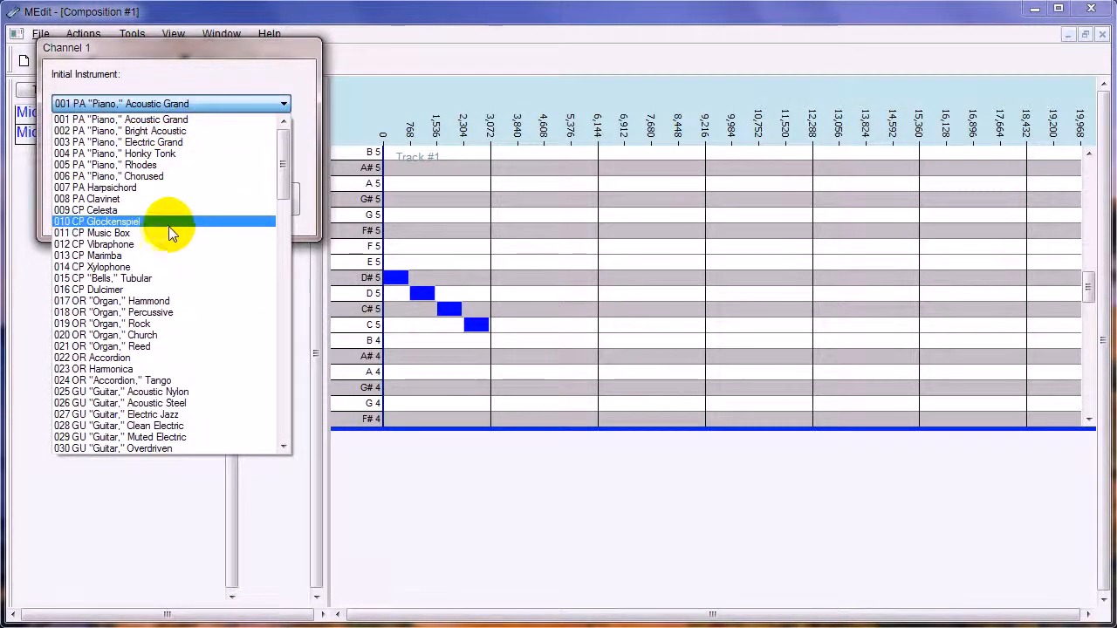
{"action": "left_click", "coordinate": [166, 312]}
{"action": "left_click", "coordinate": [117, 204]}
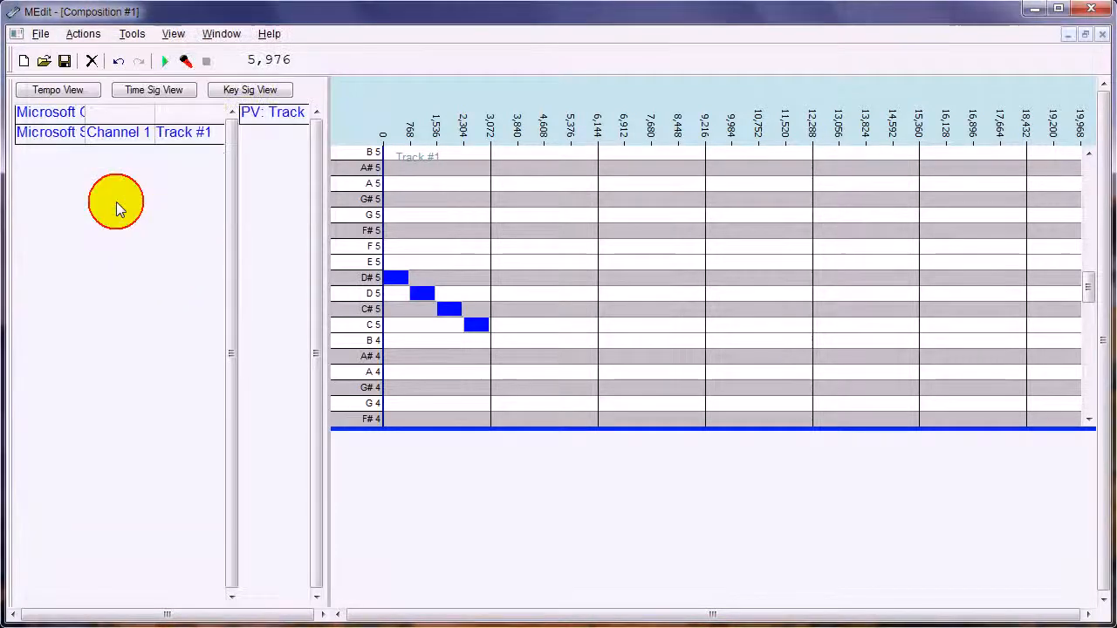
{"action": "key", "text": "space"}
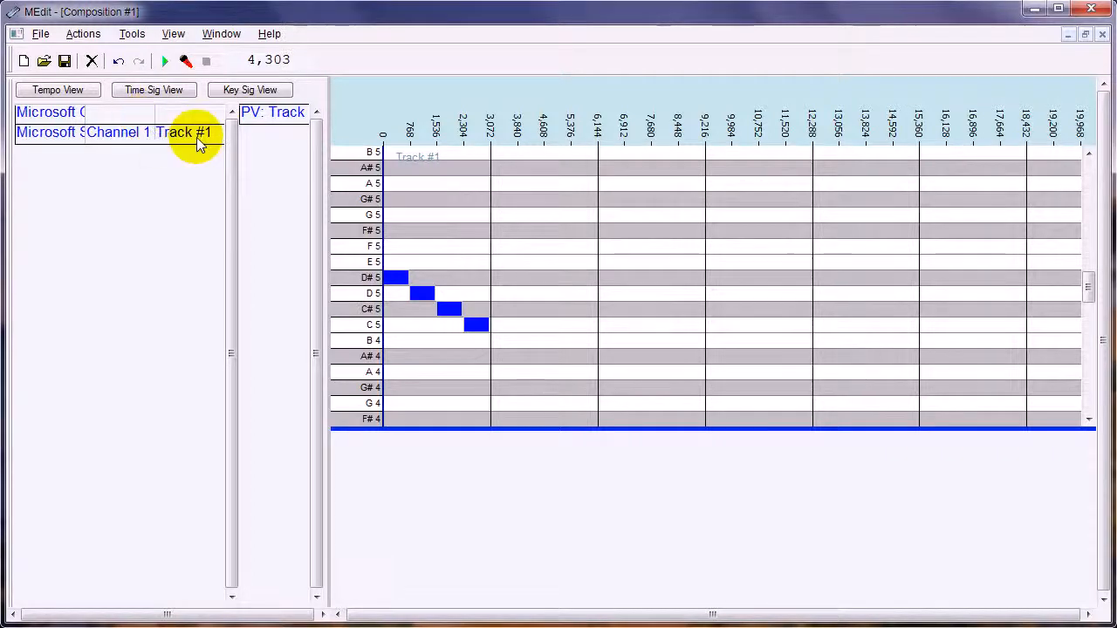
Add quarter notes on D# 5, D 5, C# 5 and C 5 in sequence, starting at tick 3,072.
{"action": "left_click", "coordinate": [498, 277]}
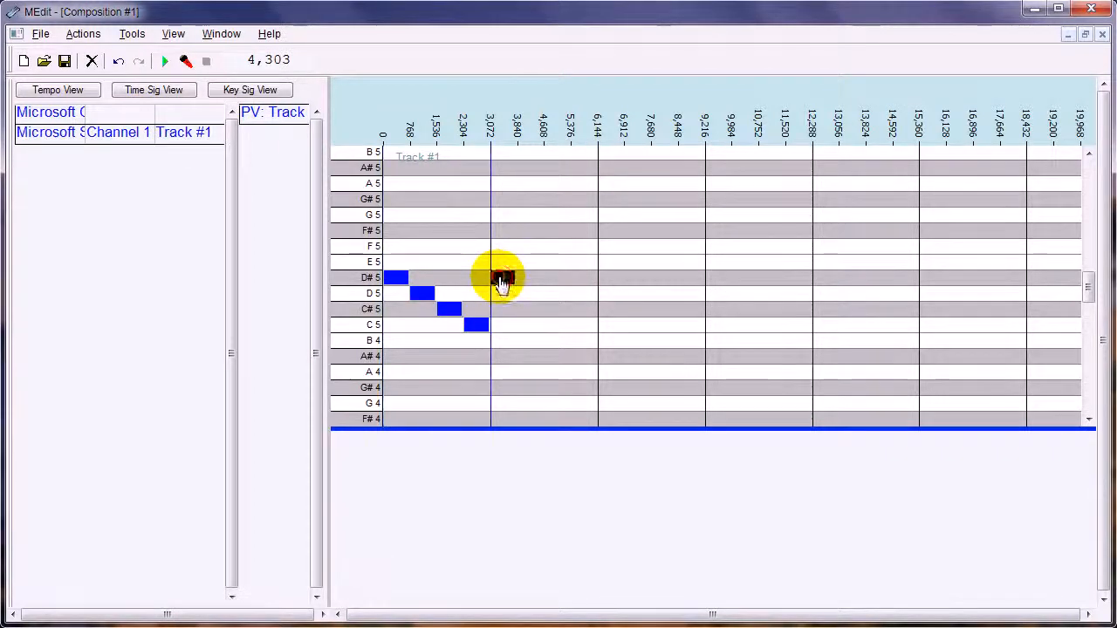
{"action": "left_click", "coordinate": [520, 292]}
{"action": "left_click", "coordinate": [548, 308]}
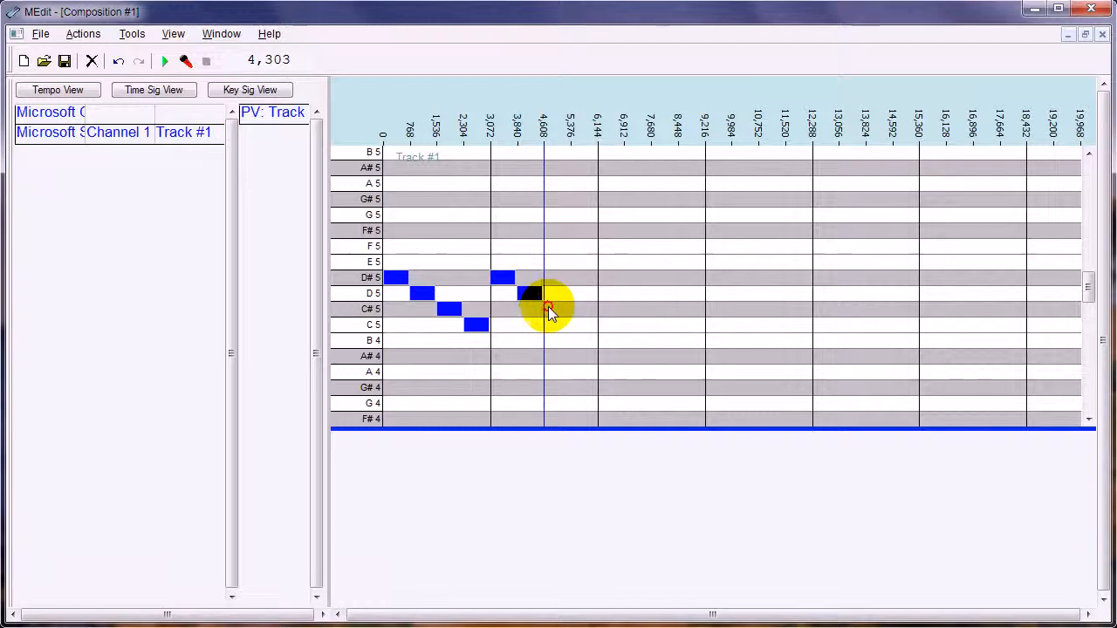
{"action": "left_click", "coordinate": [574, 325]}
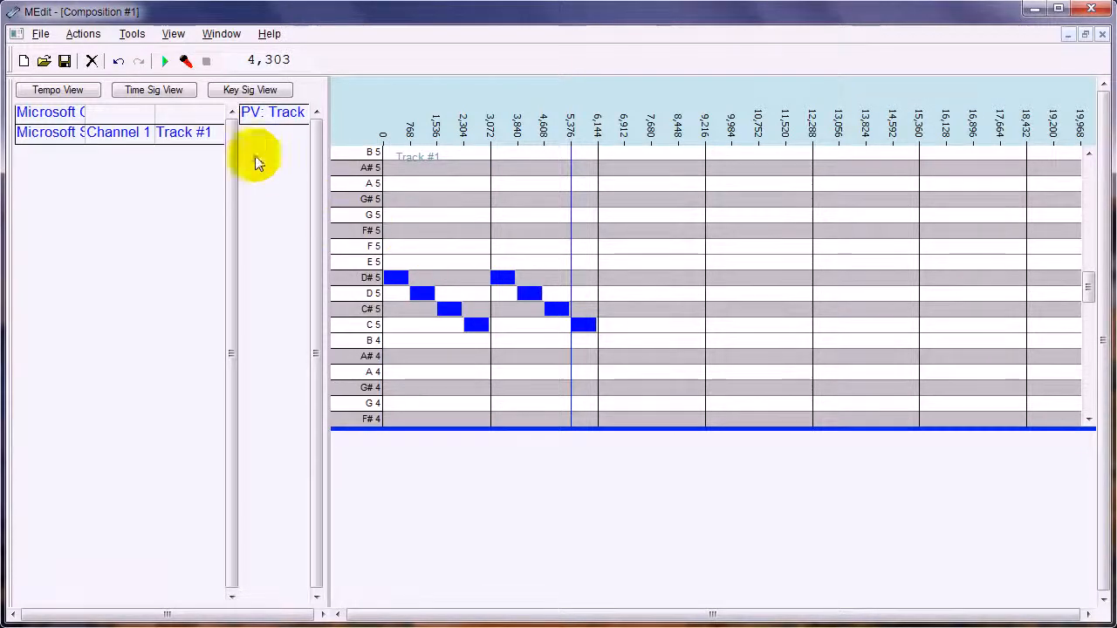
Open the Program Change View for Track #1 and rename the track as My Work.
{"action": "right_click", "coordinate": [188, 138]}
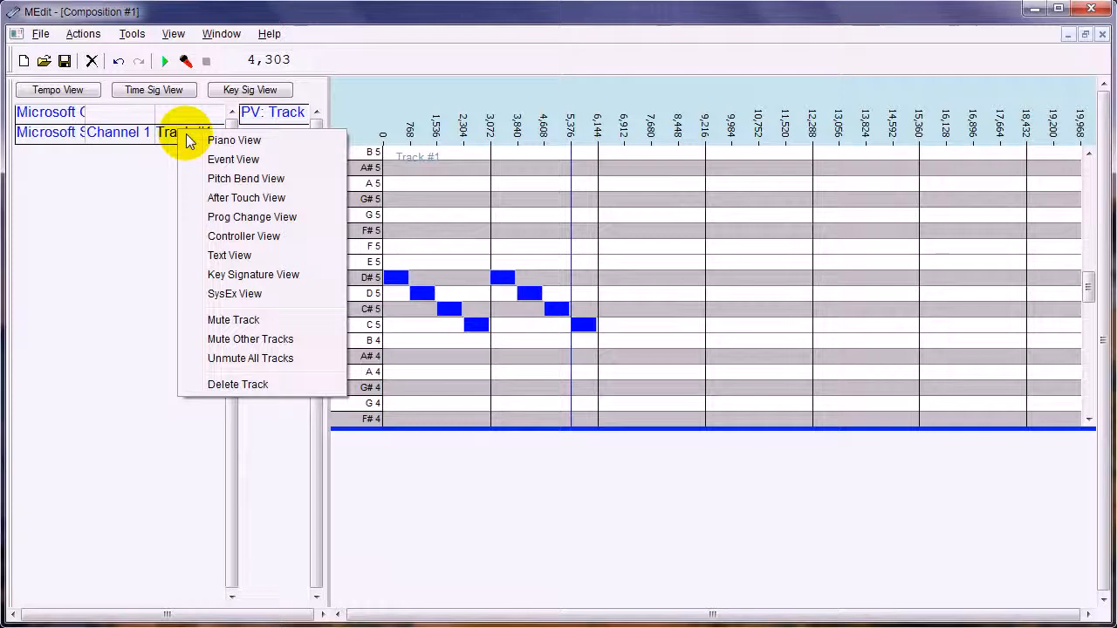
{"action": "left_click", "coordinate": [257, 216]}
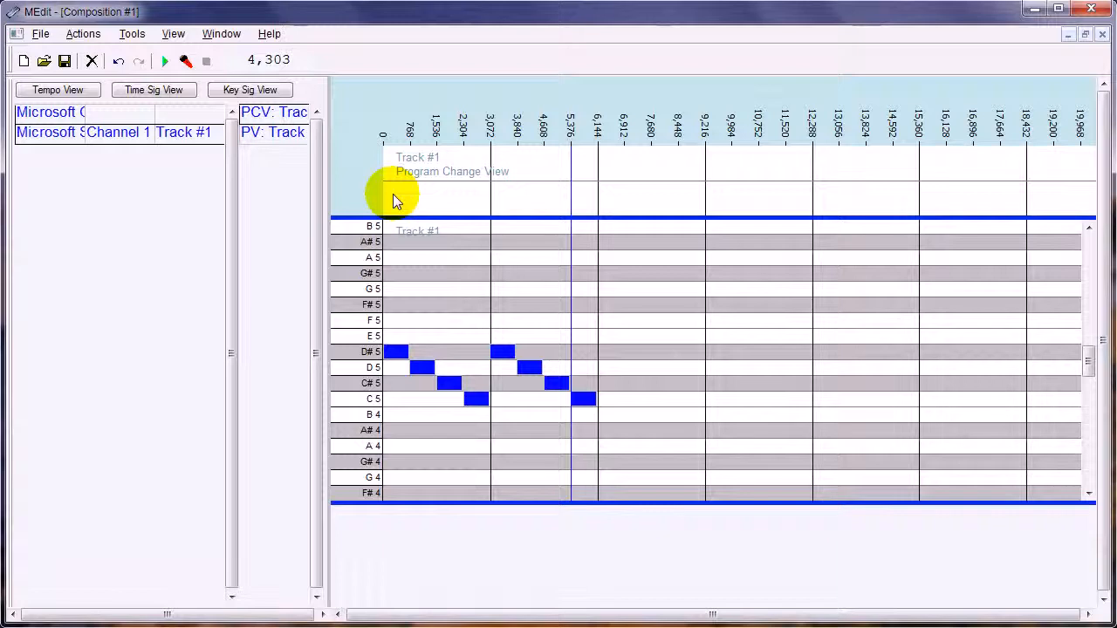
{"action": "double_click", "coordinate": [179, 137]}
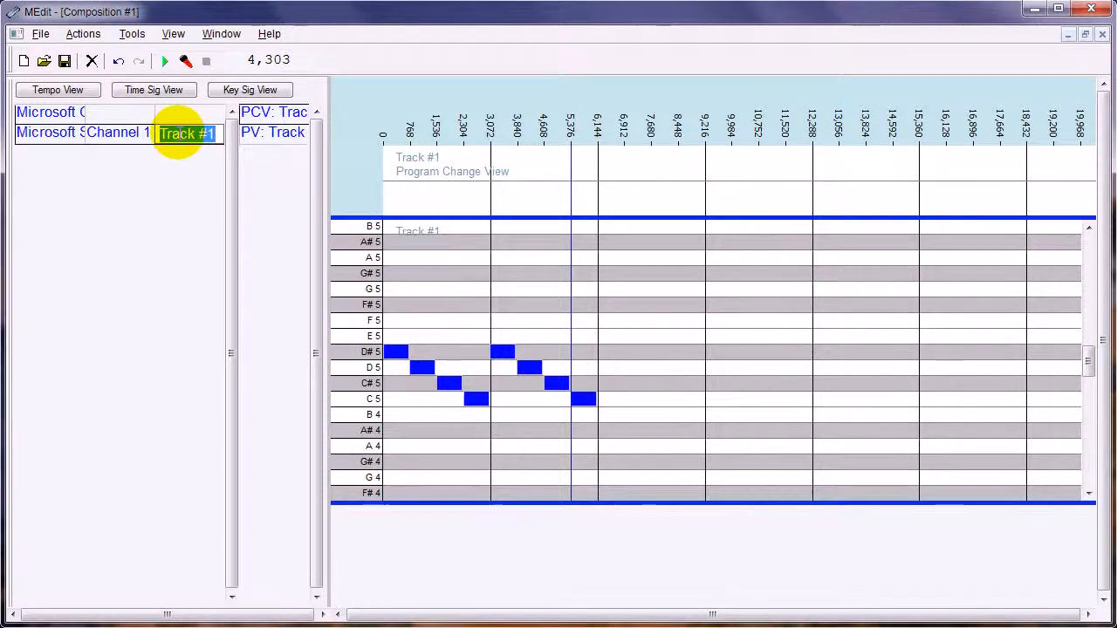
{"action": "type", "text": "My W"}
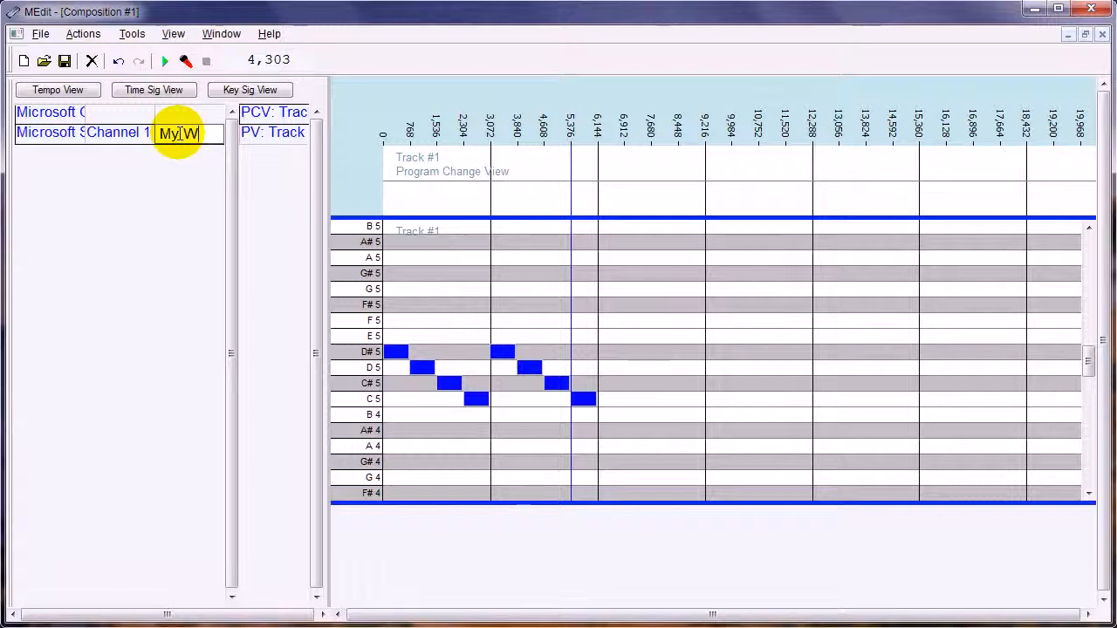
{"action": "type", "text": "ork"}
{"action": "key", "text": "Return"}
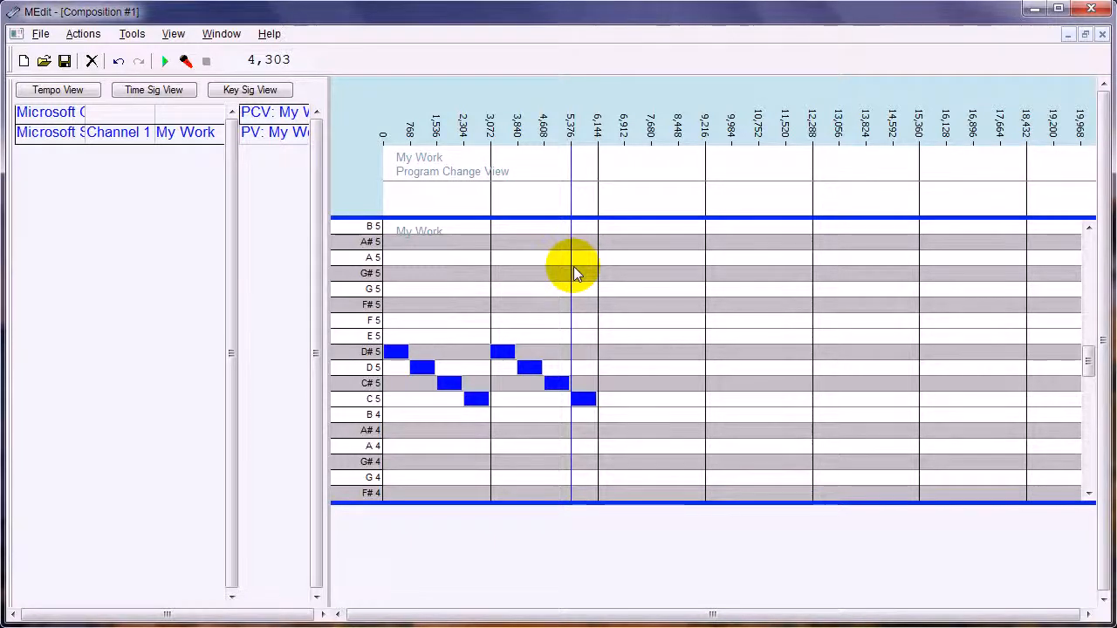
Look through Channel 1's initial instrument list for an instrument number and close the channel settings without changing anything.
{"action": "right_click", "coordinate": [120, 131]}
{"action": "left_click", "coordinate": [158, 141]}
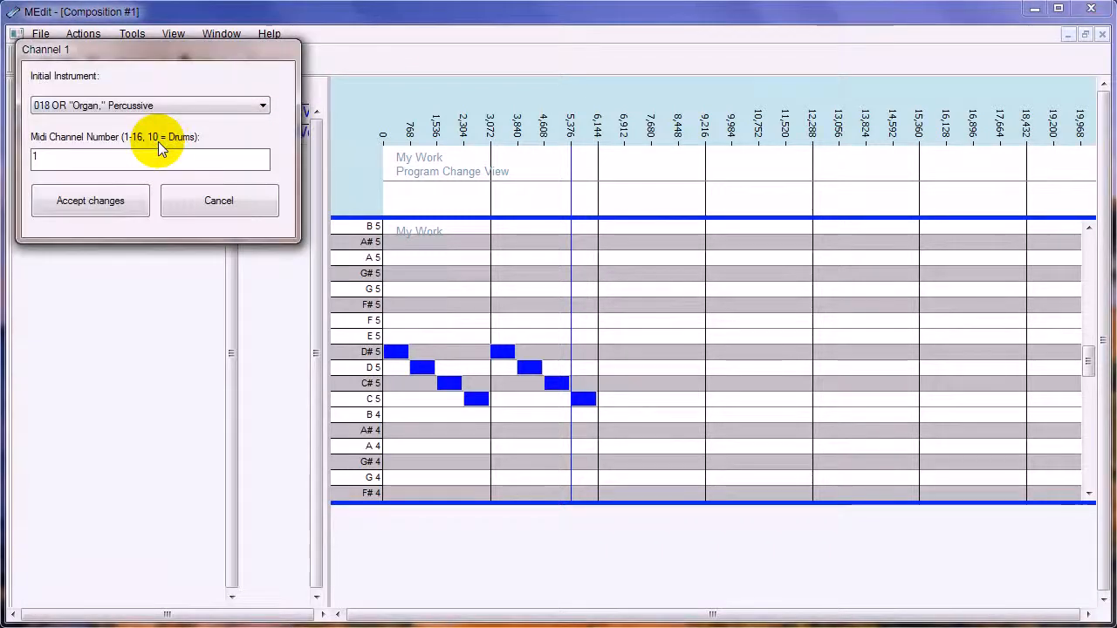
{"action": "left_click", "coordinate": [163, 105]}
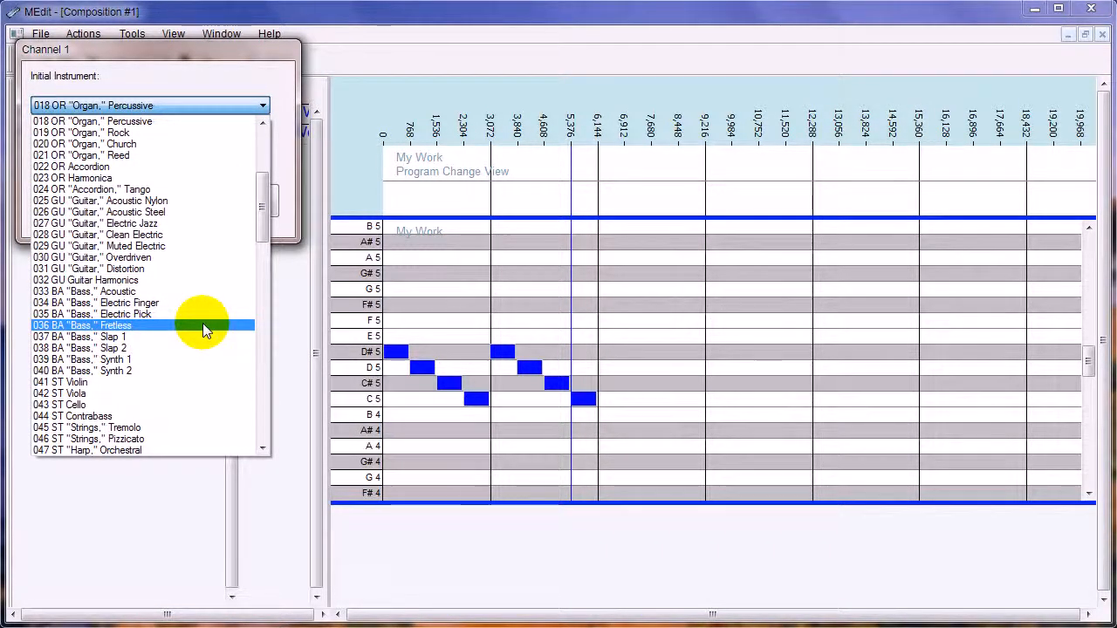
{"action": "left_click", "coordinate": [245, 80]}
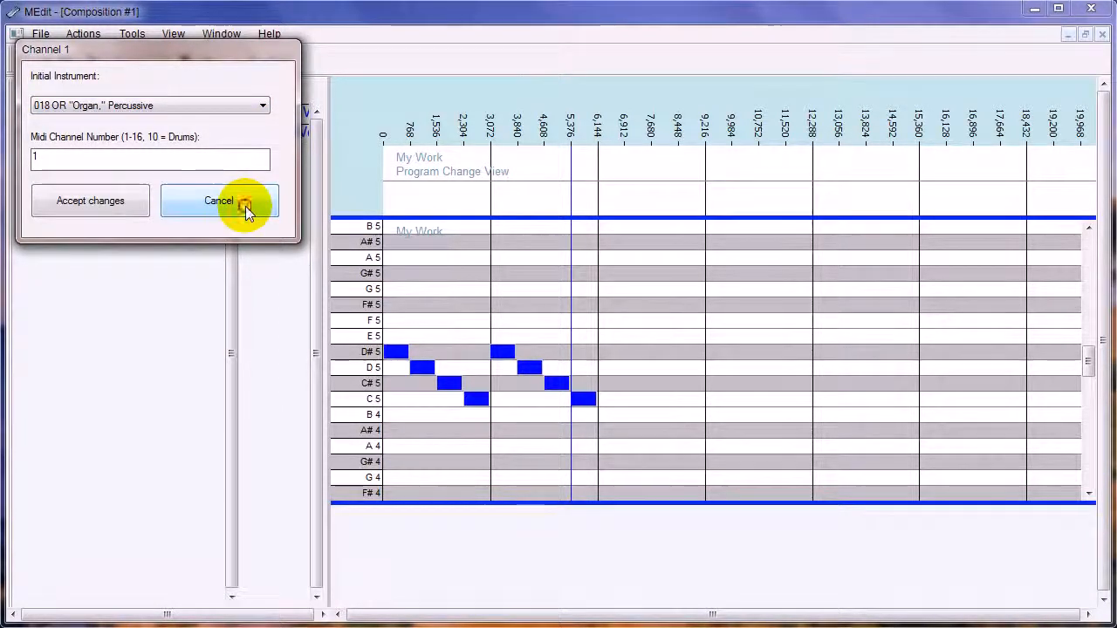
{"action": "left_click", "coordinate": [245, 206]}
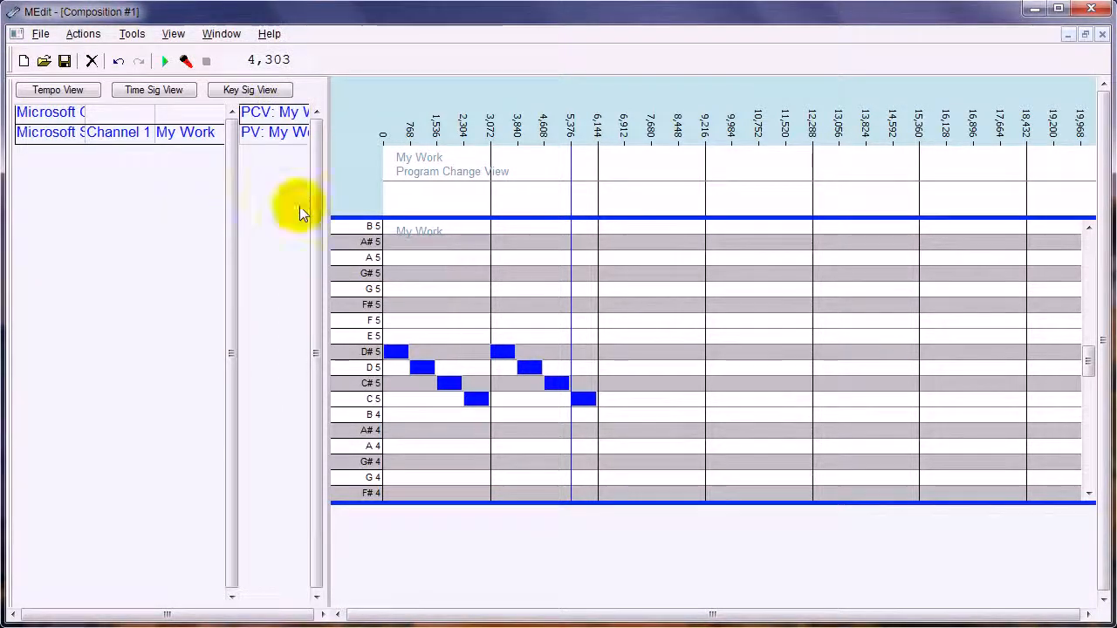
Add a program change with value 36 at tick 3072 and play the composition from the start.
{"action": "left_click", "coordinate": [491, 202]}
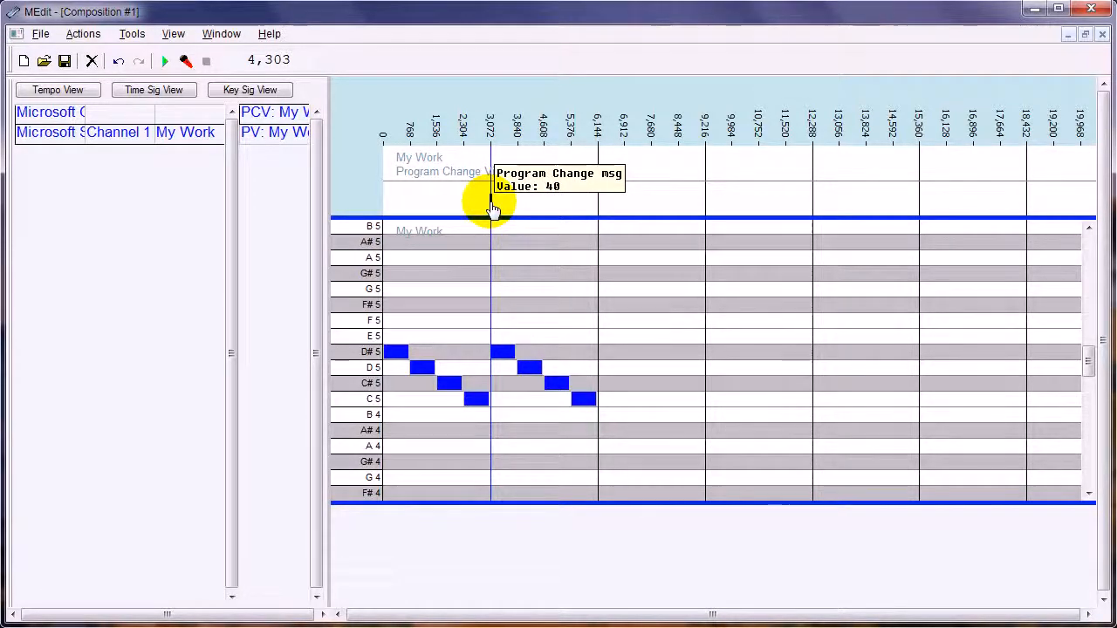
{"action": "double_click", "coordinate": [491, 209]}
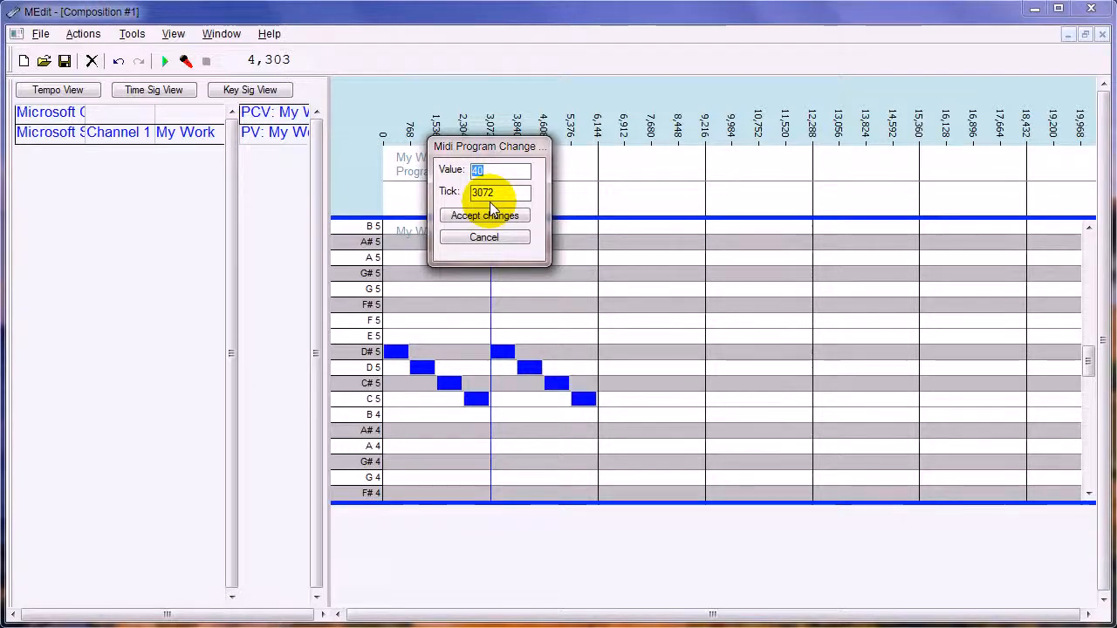
{"action": "type", "text": "36"}
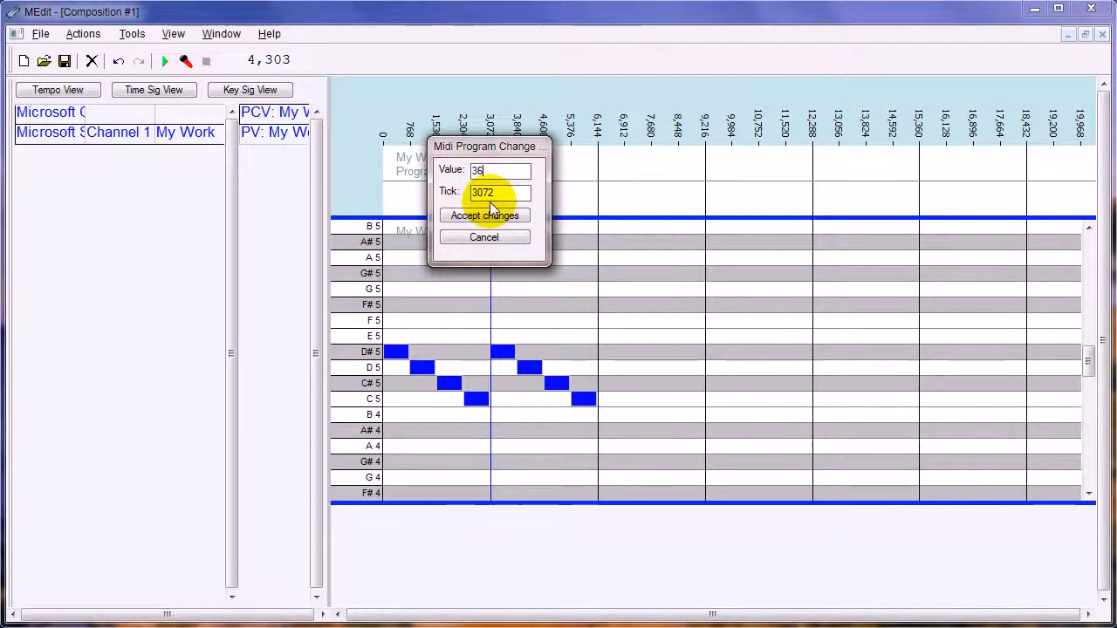
{"action": "left_click", "coordinate": [492, 213]}
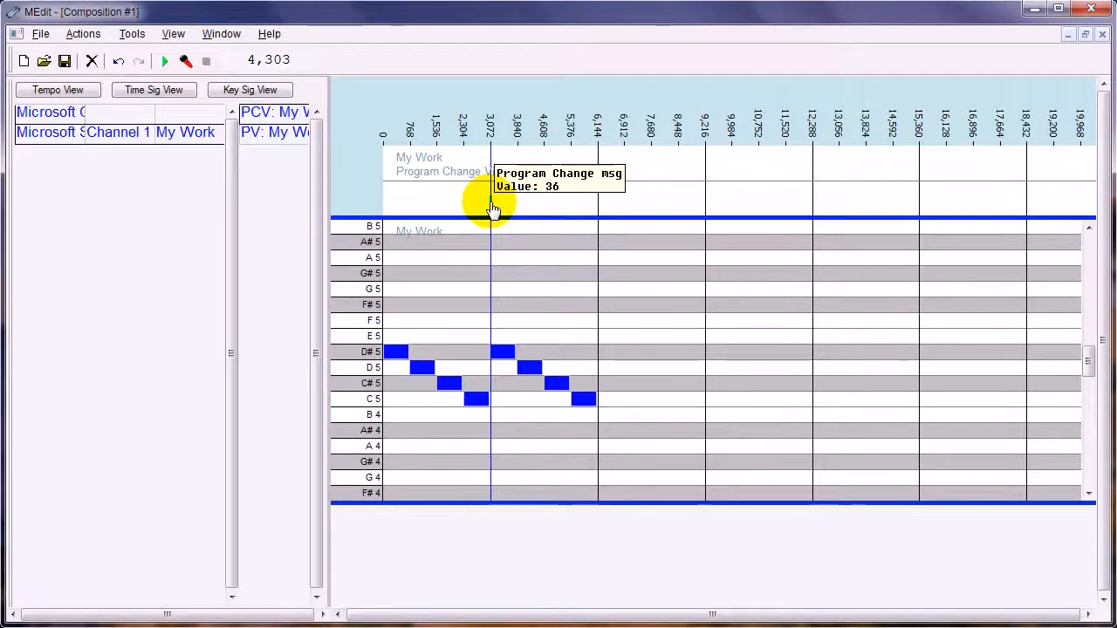
{"action": "left_click", "coordinate": [390, 196]}
{"action": "key", "text": "space"}
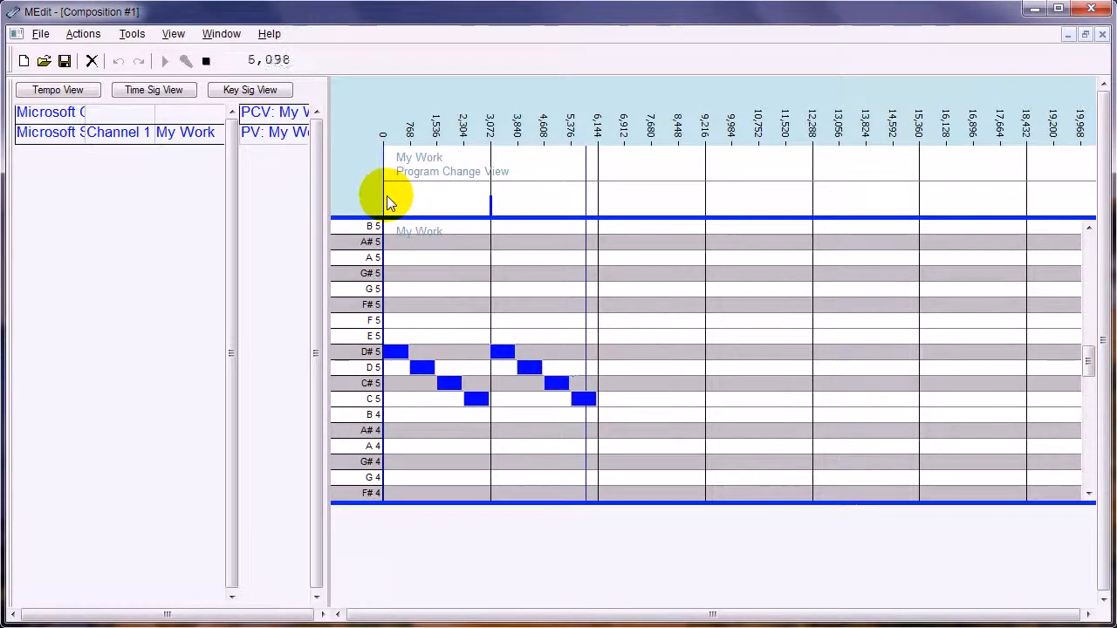
{"action": "key", "text": "space"}
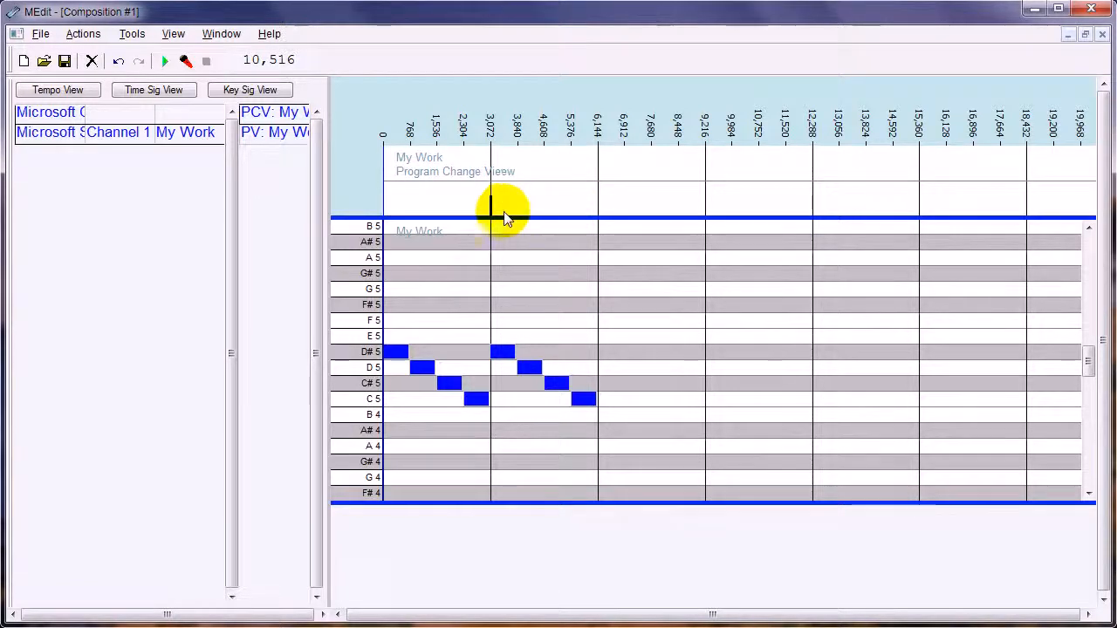
With the Program Change View's snap set to Tick, move the program change slightly before tick 3,072 and play the composition.
{"action": "left_click_drag", "start_coordinate": [559, 218], "coordinate": [559, 392]}
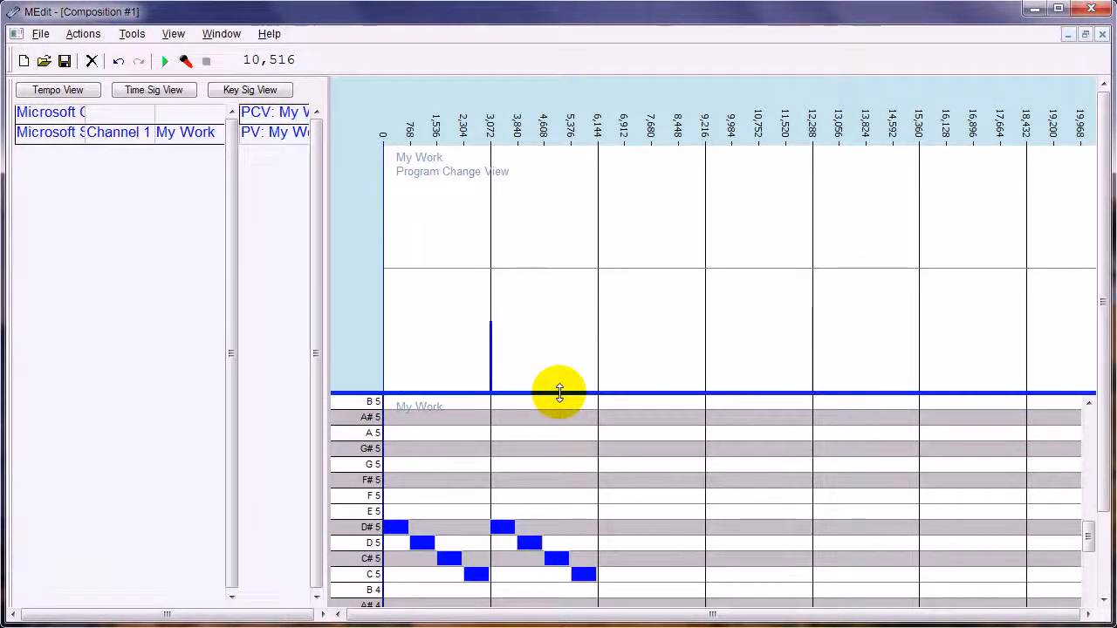
{"action": "mouse_move", "coordinate": [491, 325]}
{"action": "left_mouse_down"}
{"action": "mouse_move", "coordinate": [480, 204]}
{"action": "mouse_move", "coordinate": [490, 323]}
{"action": "left_mouse_up"}
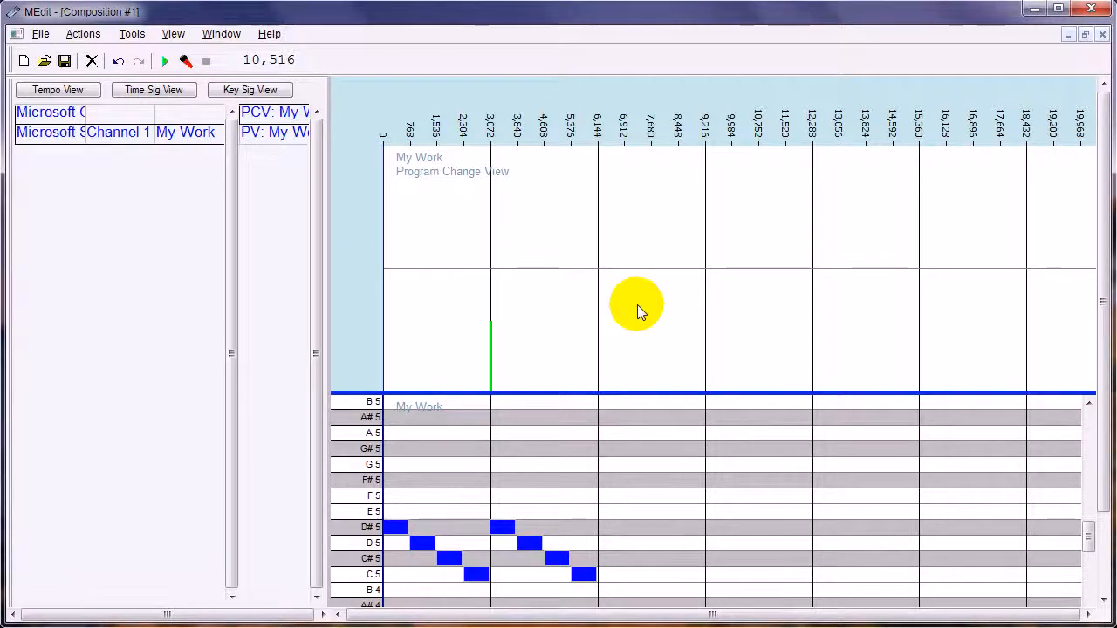
{"action": "left_click_drag", "start_coordinate": [633, 389], "coordinate": [633, 207]}
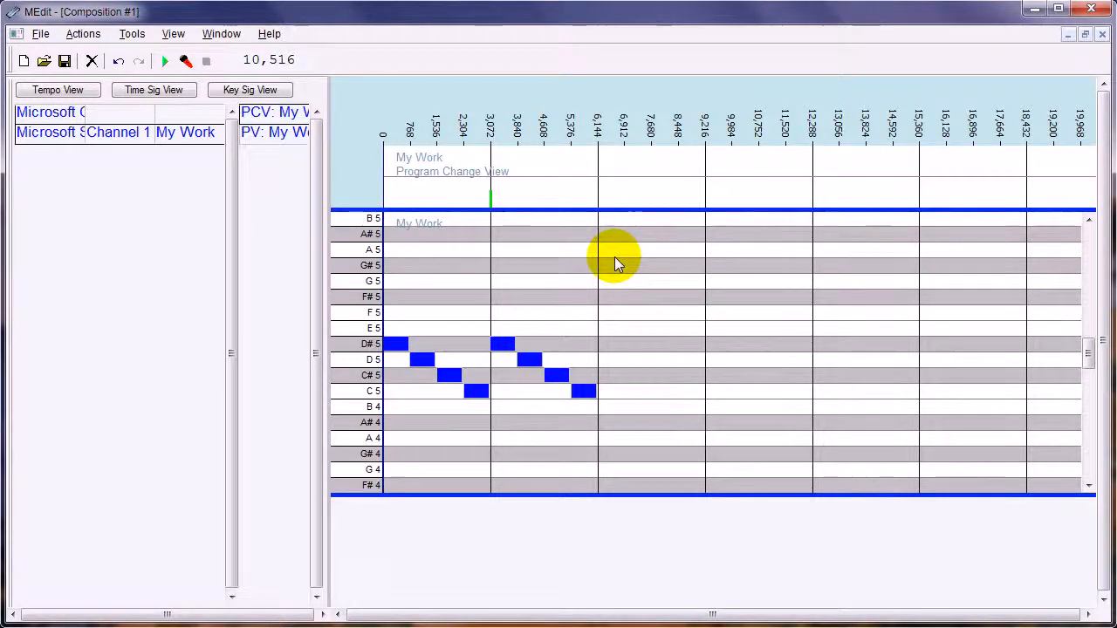
{"action": "right_click", "coordinate": [559, 195]}
{"action": "mouse_move", "coordinate": [602, 210]}
{"action": "left_click", "coordinate": [741, 204]}
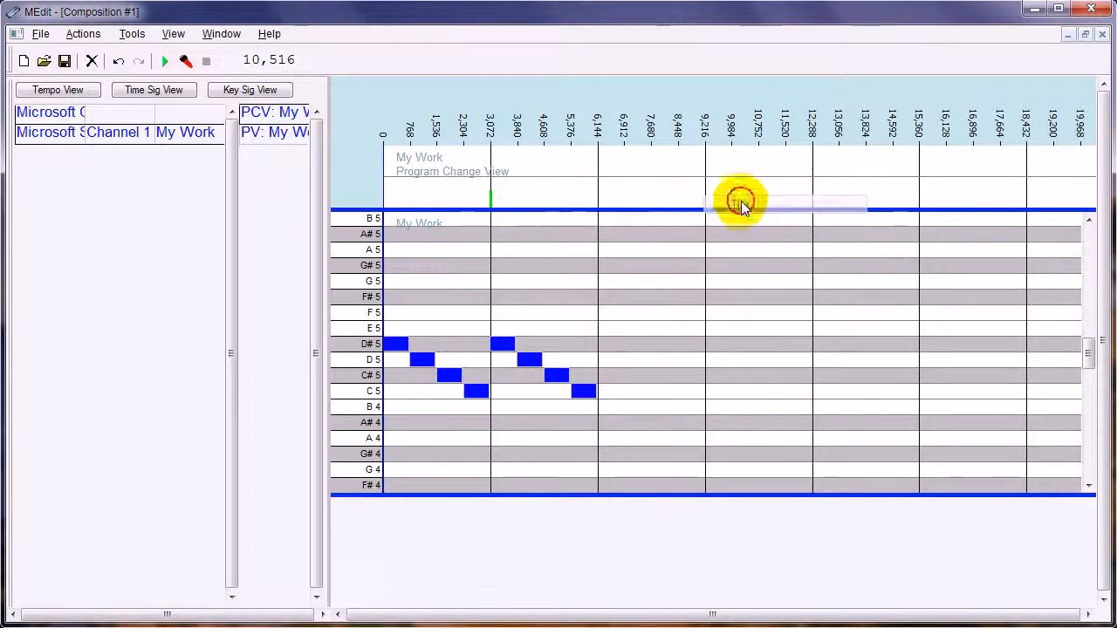
{"action": "mouse_move", "coordinate": [493, 204]}
{"action": "left_click_drag", "start_coordinate": [493, 203], "coordinate": [484, 201]}
{"action": "key", "text": "space"}
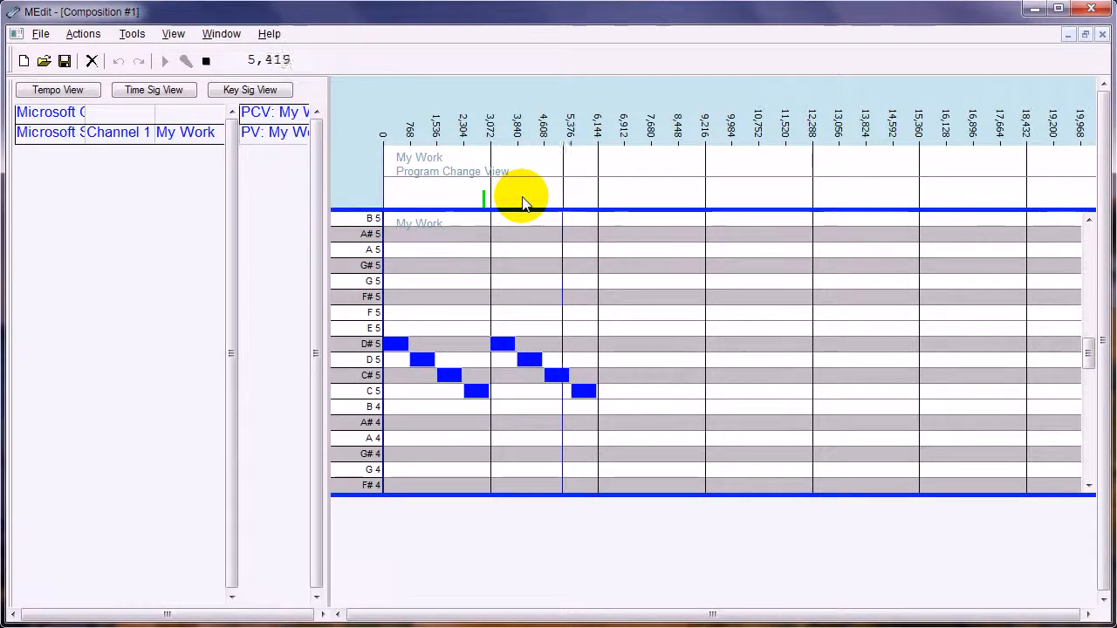
{"action": "key", "text": "space"}
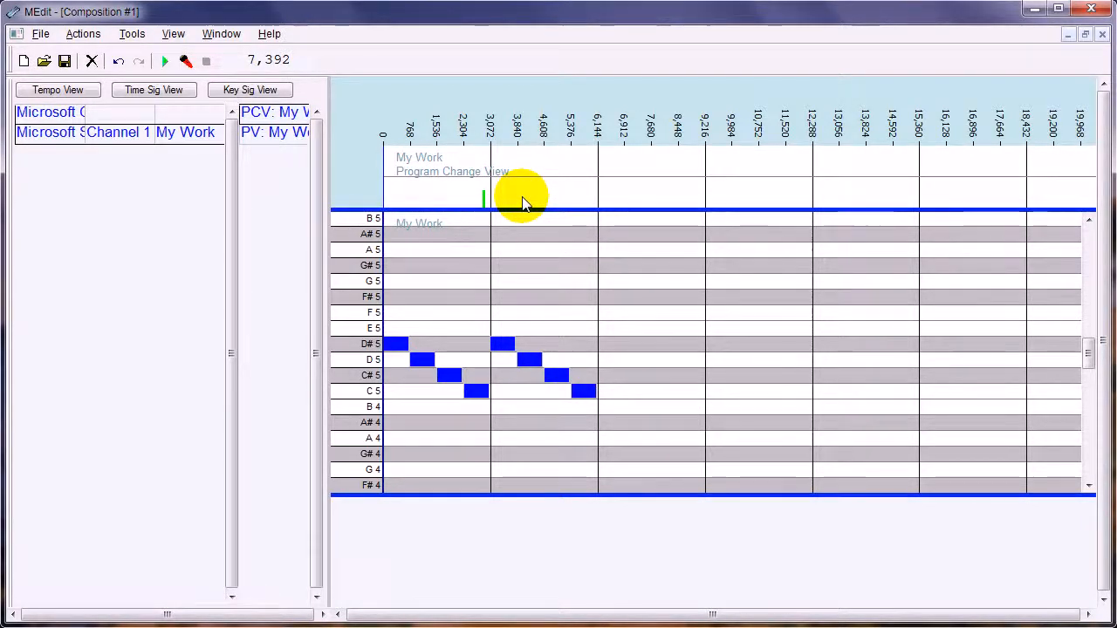
Select all notes in the piano view and move them slightly later in time on their same pitches.
{"action": "left_click", "coordinate": [608, 332]}
{"action": "key", "text": "ctrl+a"}
{"action": "mouse_move", "coordinate": [496, 352]}
{"action": "left_mouse_down"}
{"action": "mouse_move", "coordinate": [648, 352]}
{"action": "mouse_move", "coordinate": [501, 353]}
{"action": "left_mouse_up"}
{"action": "left_click_drag", "start_coordinate": [501, 353], "coordinate": [499, 351]}
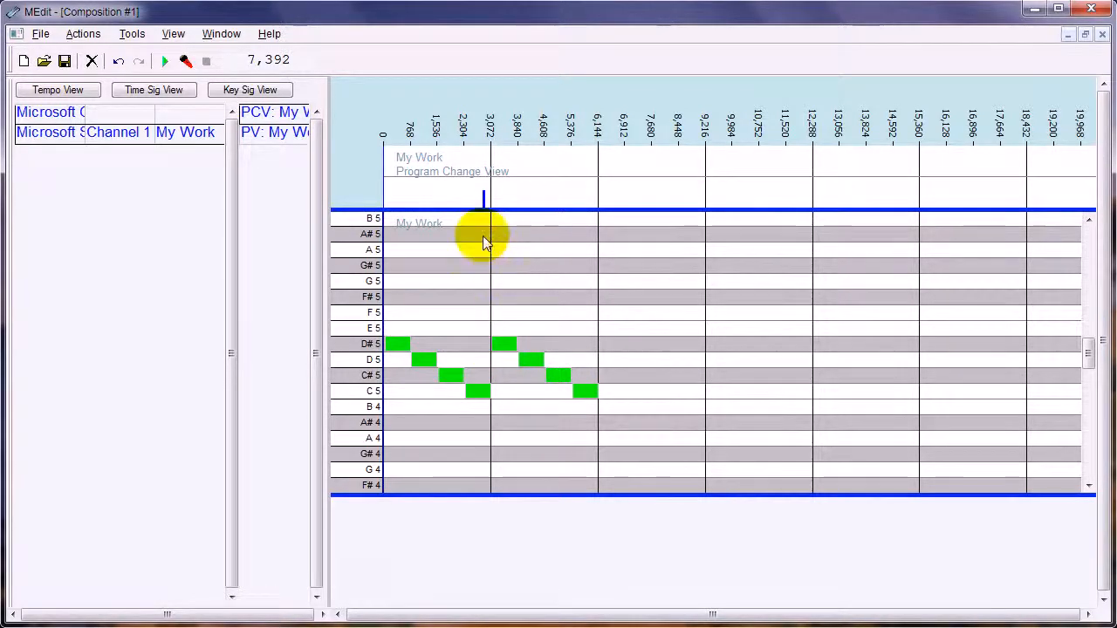
With the piano view's snap set to Quarter Note, insert 3072 ticks at tick 0 without including the entire composition.
{"action": "left_click", "coordinate": [387, 288]}
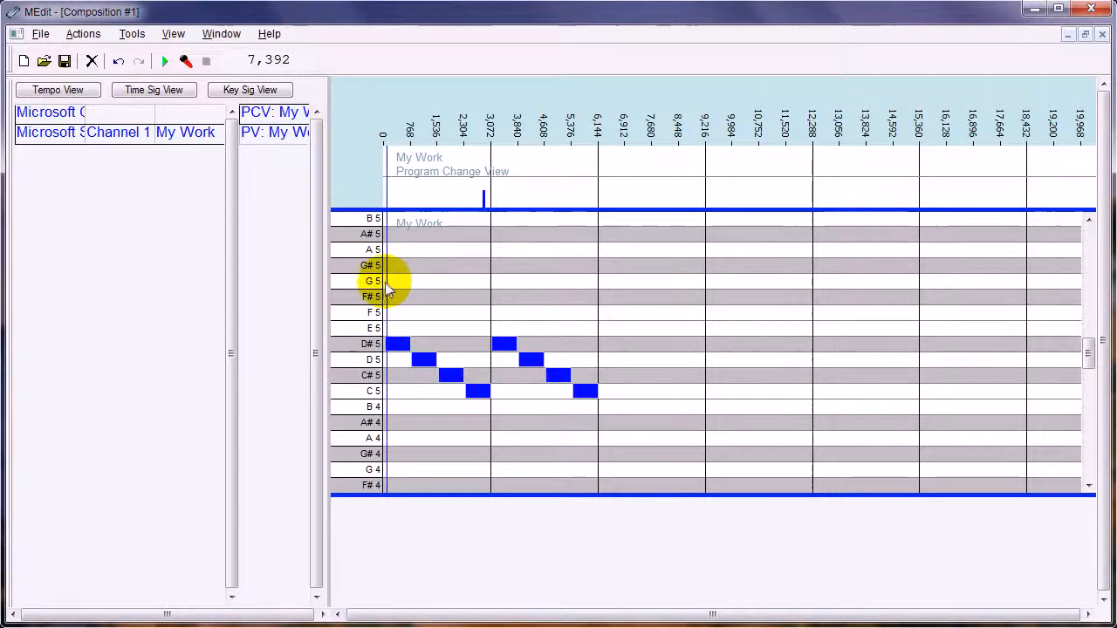
{"action": "right_click", "coordinate": [436, 285]}
{"action": "mouse_move", "coordinate": [524, 294]}
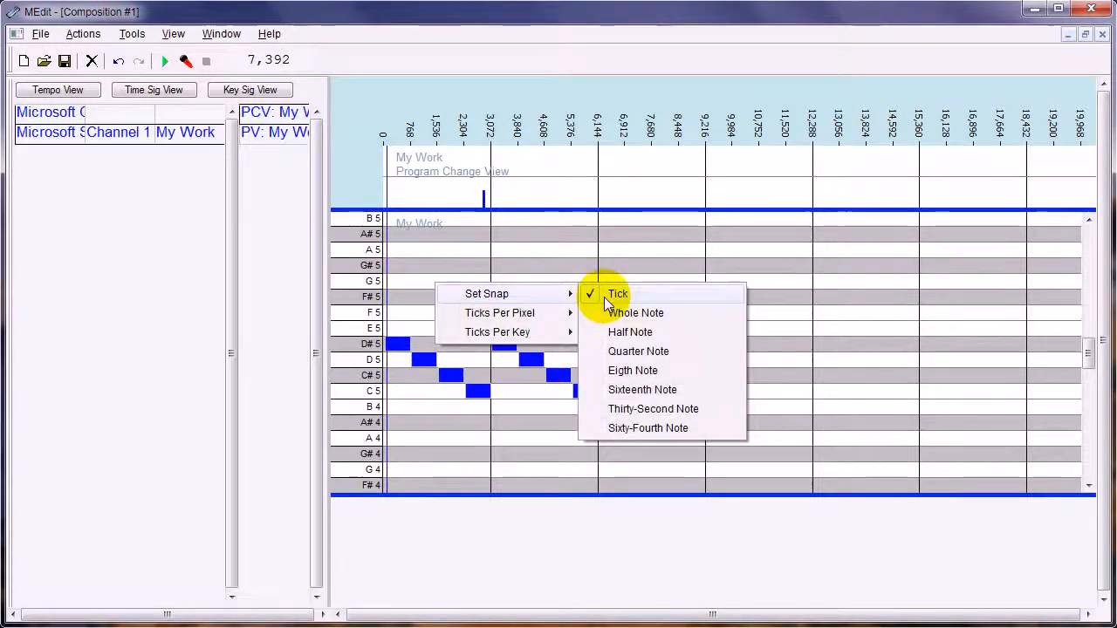
{"action": "left_click", "coordinate": [625, 349]}
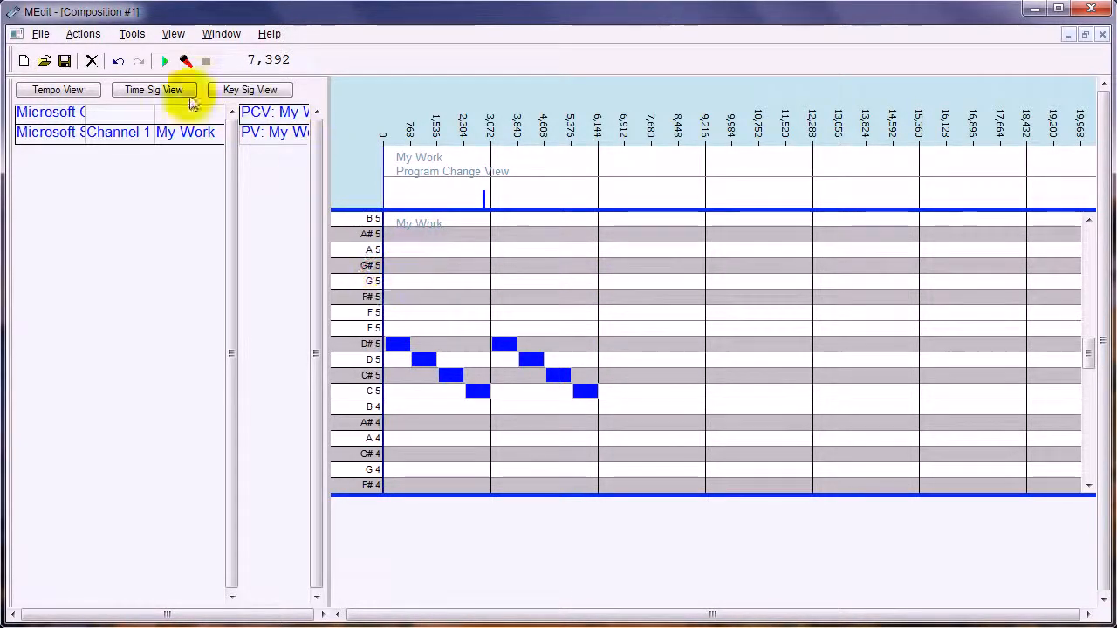
{"action": "left_click", "coordinate": [85, 33]}
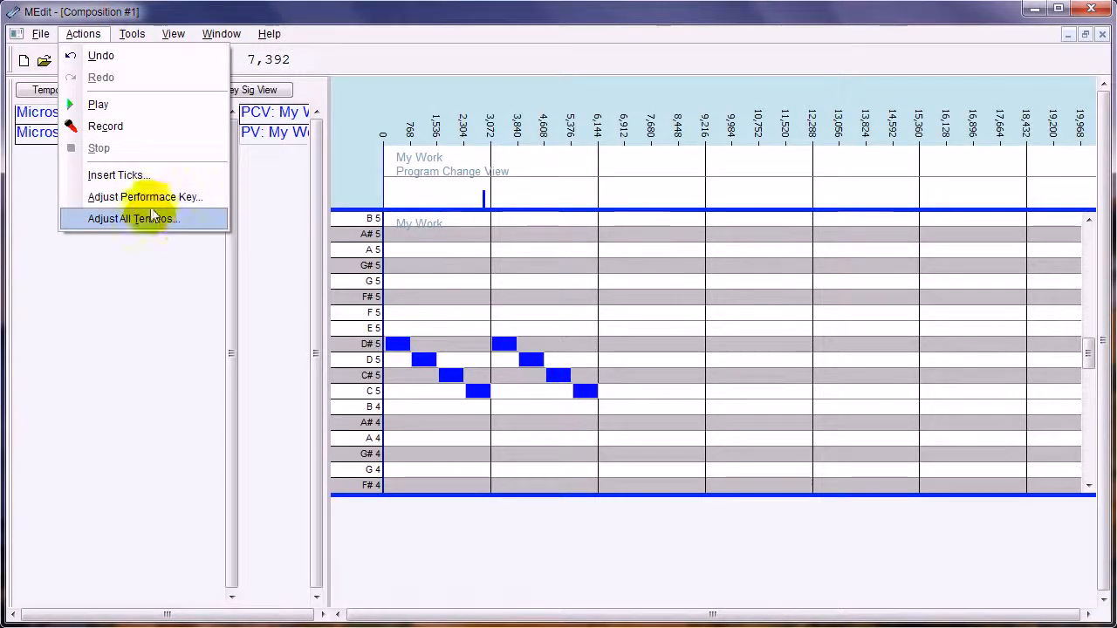
{"action": "left_click", "coordinate": [125, 176]}
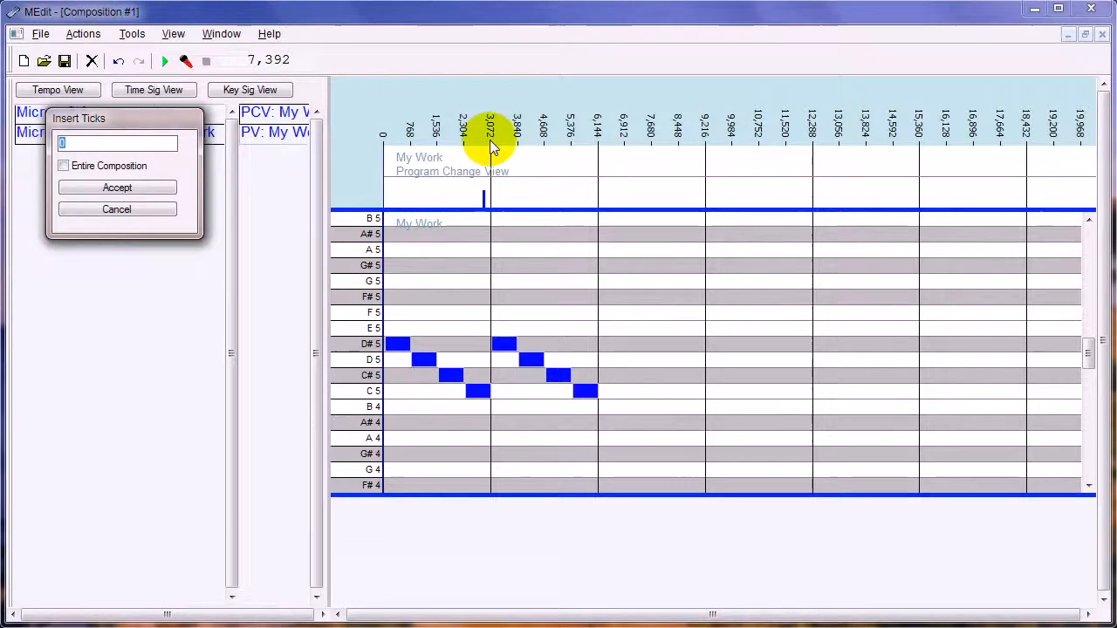
{"action": "type", "text": "3072"}
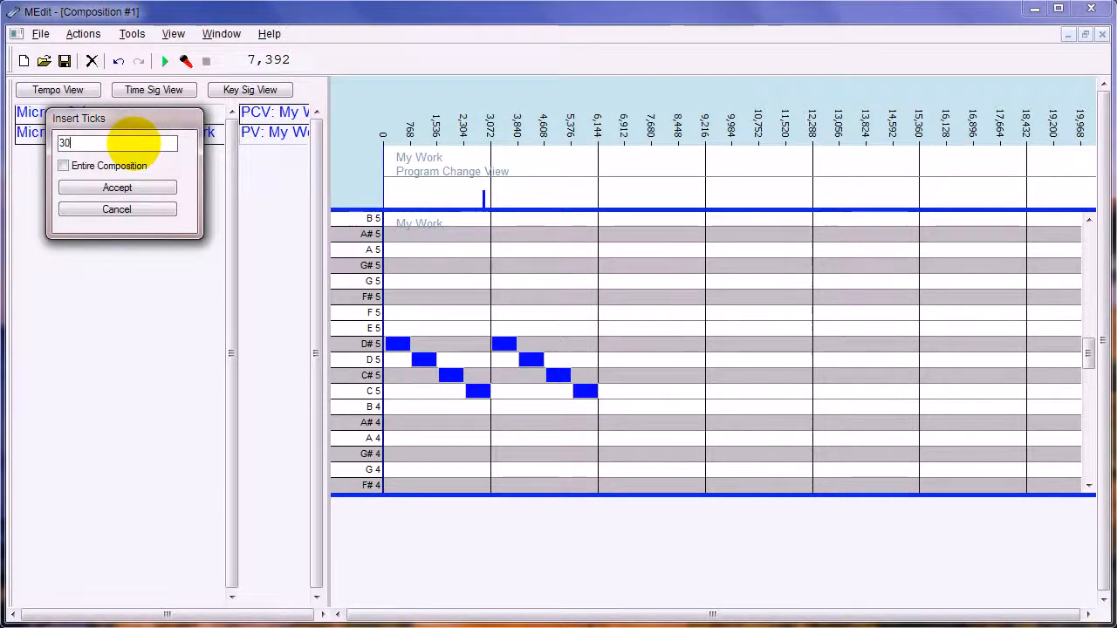
{"action": "left_click", "coordinate": [147, 189]}
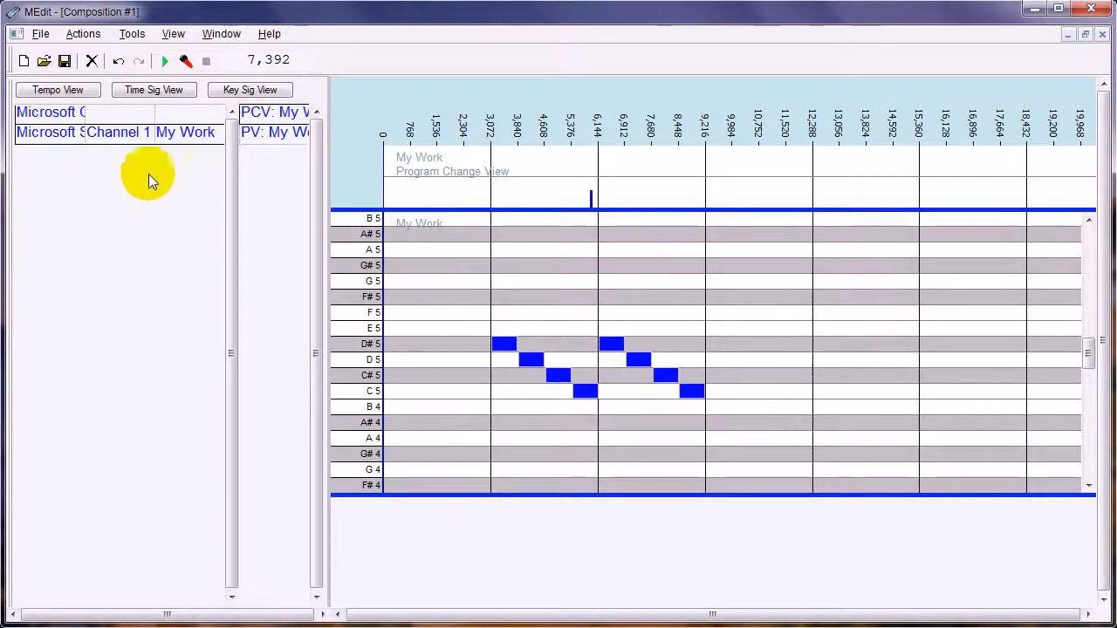
Open a Controller View for the My Work track and change its controller to 001: Modulation.
{"action": "right_click", "coordinate": [185, 136]}
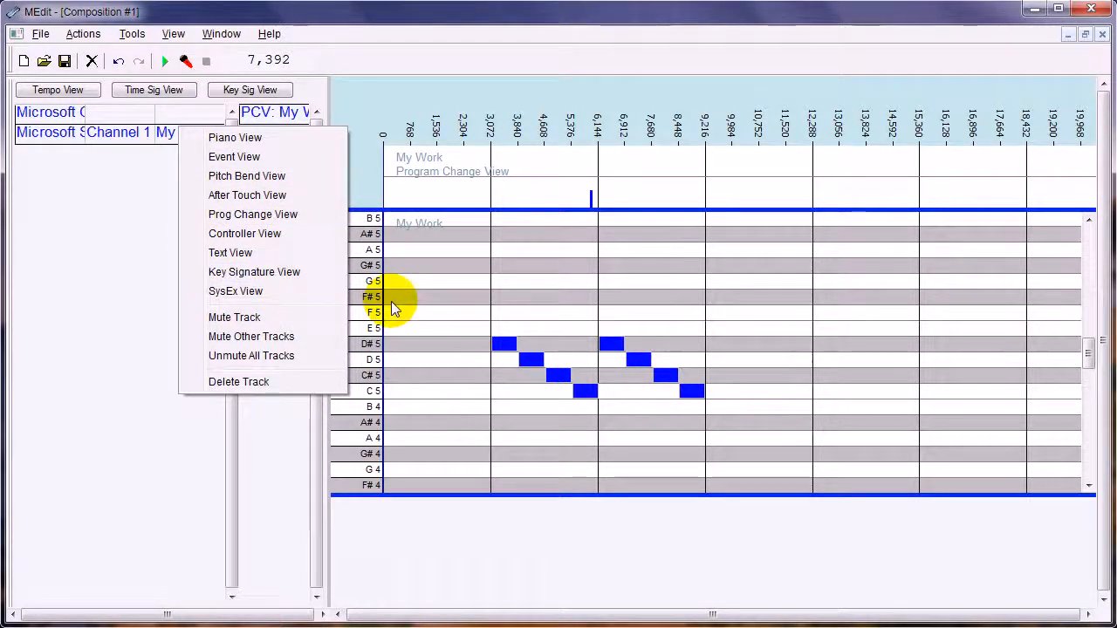
{"action": "left_click", "coordinate": [293, 233]}
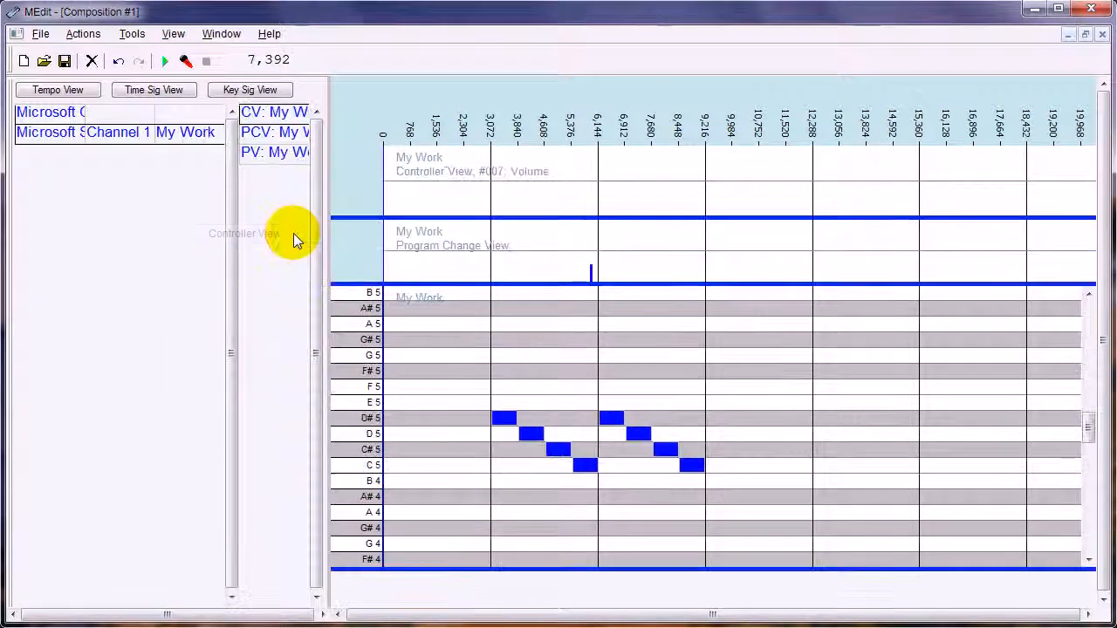
{"action": "right_click", "coordinate": [516, 189]}
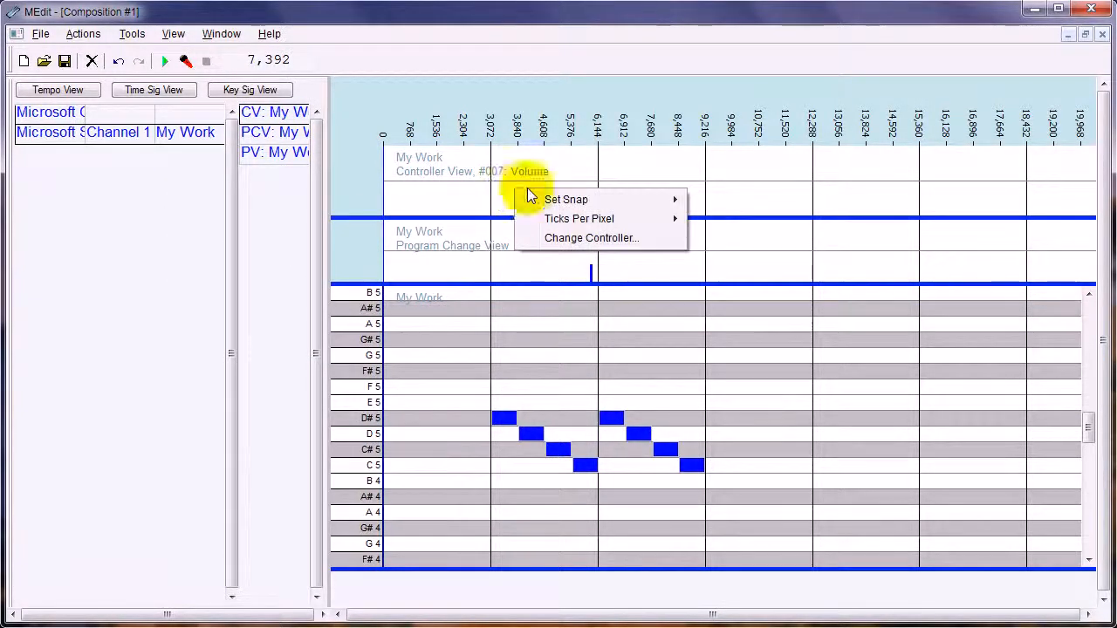
{"action": "left_click", "coordinate": [586, 238]}
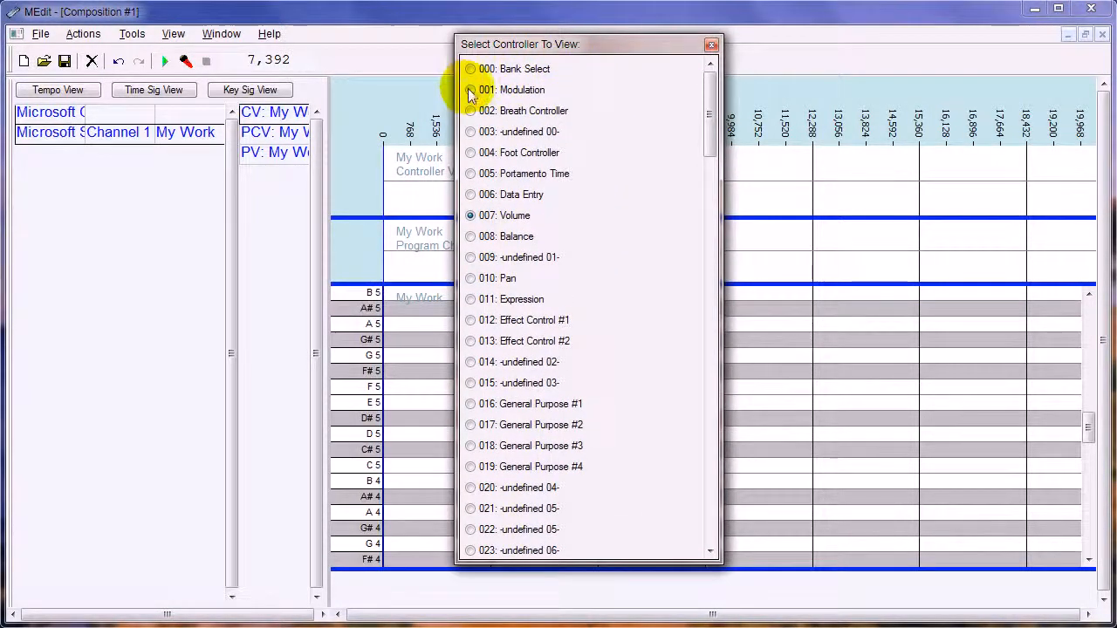
{"action": "left_click", "coordinate": [471, 90]}
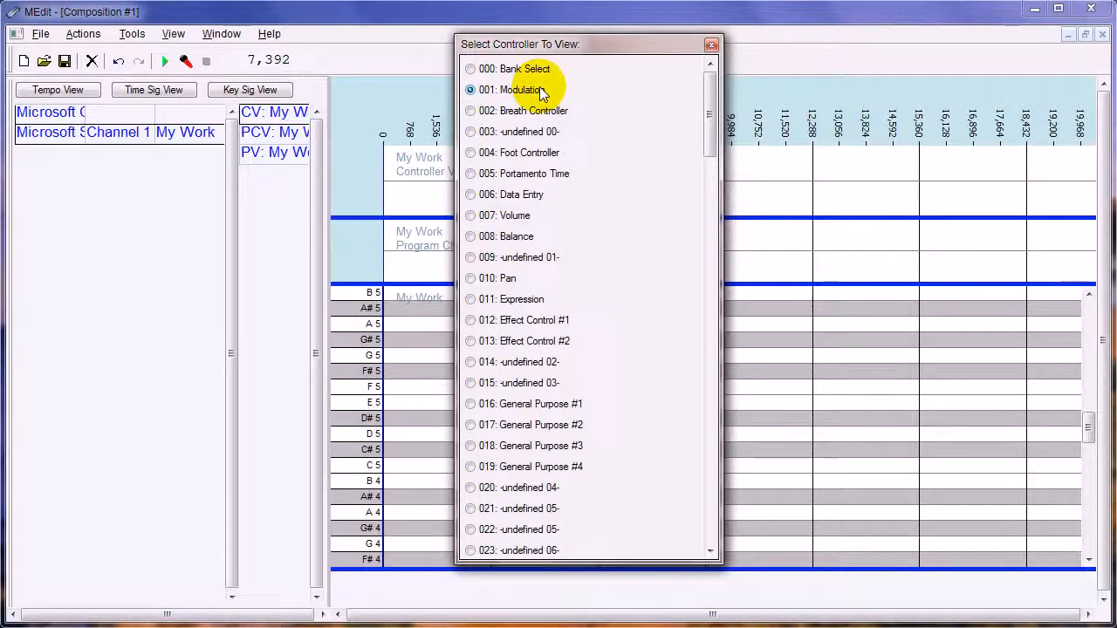
{"action": "left_click", "coordinate": [711, 45]}
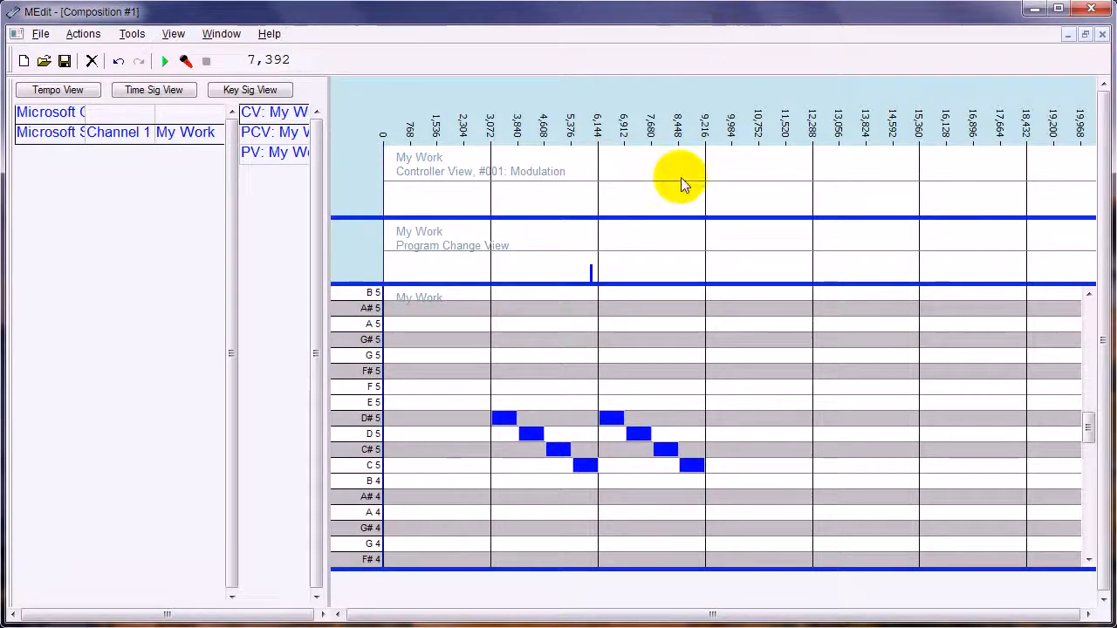
Replace all the My Work notes with one F#5 note from tick 3,072 to about 9,216, and delete the program change.
{"action": "left_click_drag", "start_coordinate": [462, 400], "coordinate": [716, 417]}
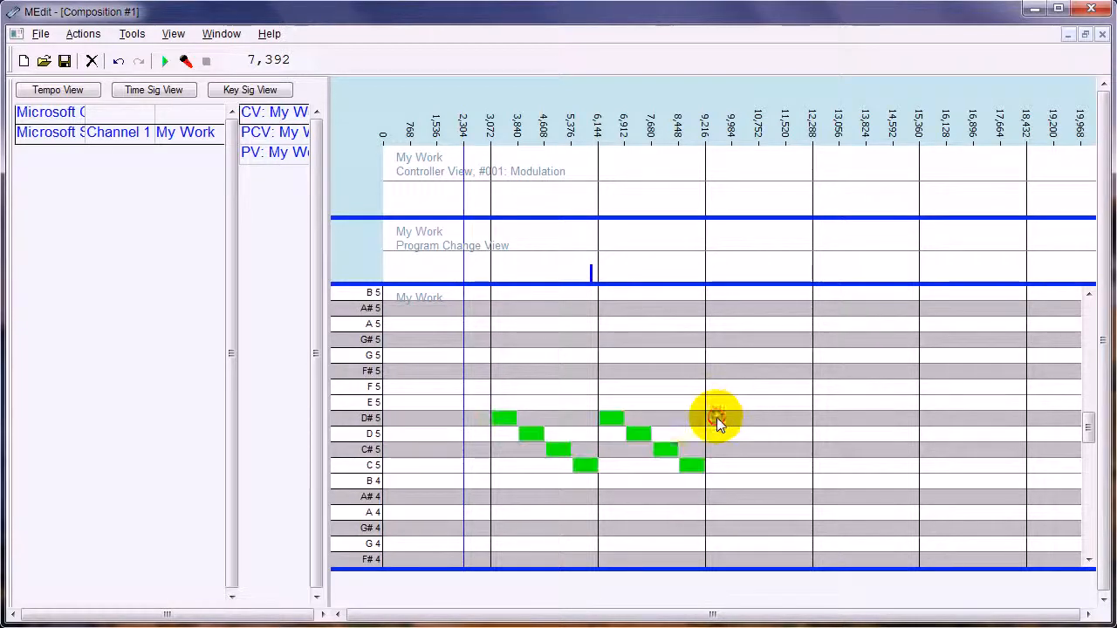
{"action": "key", "text": "Delete"}
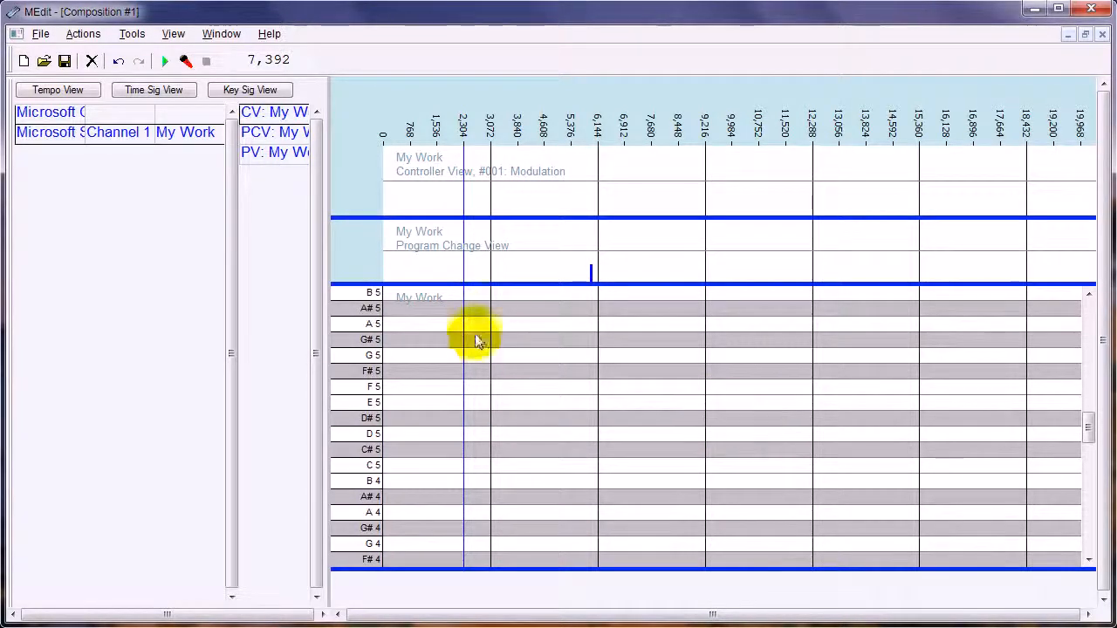
{"action": "left_click", "coordinate": [500, 372]}
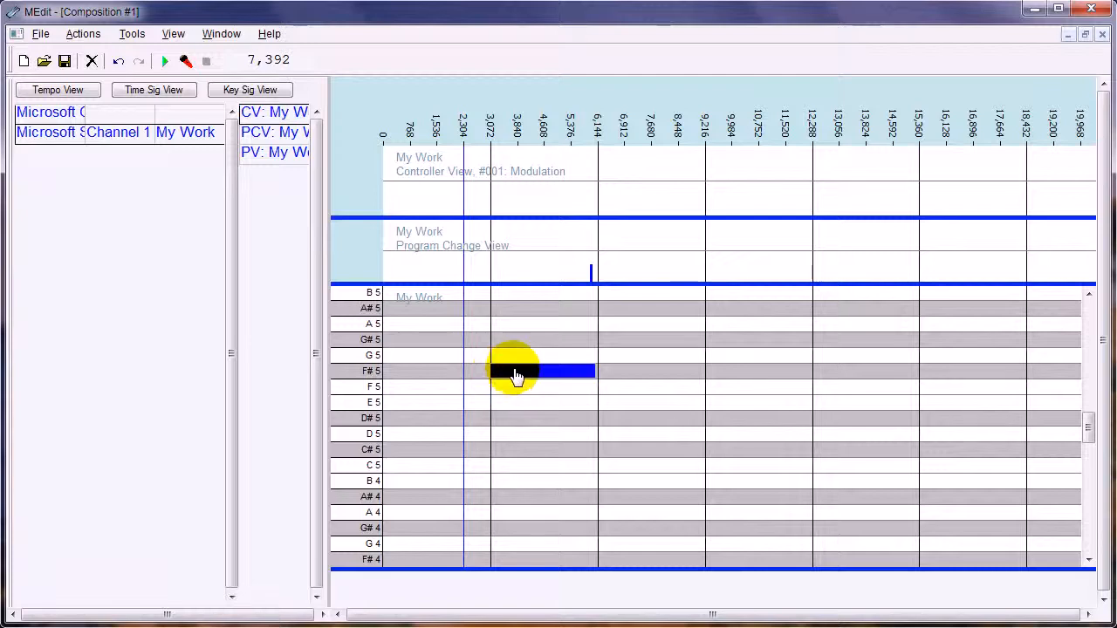
{"action": "left_click_drag", "start_coordinate": [592, 371], "coordinate": [703, 371]}
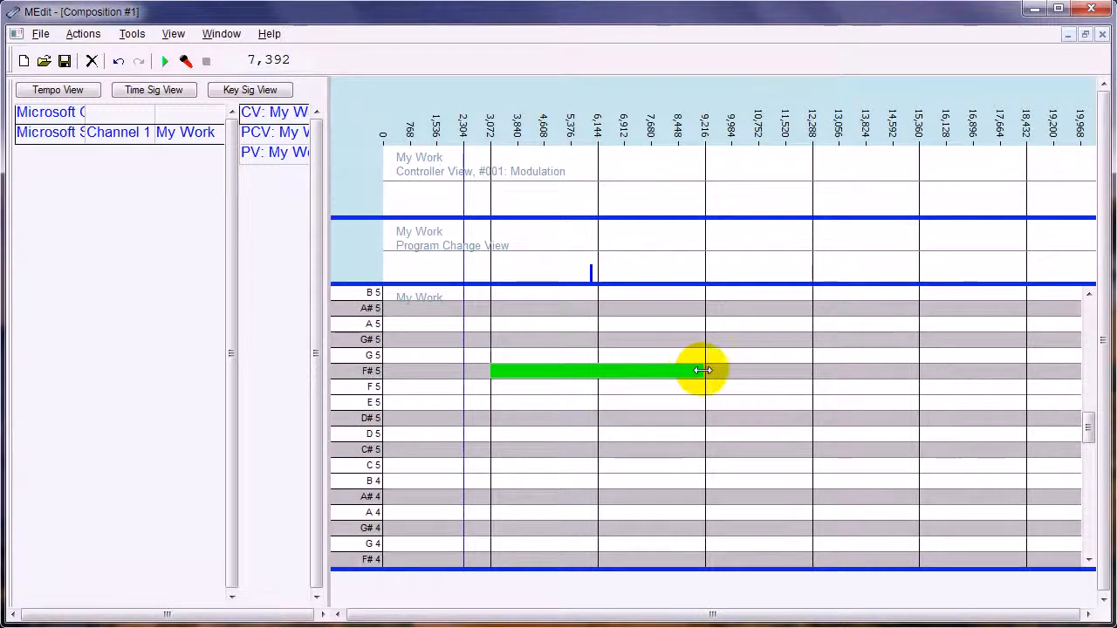
{"action": "left_click", "coordinate": [591, 274]}
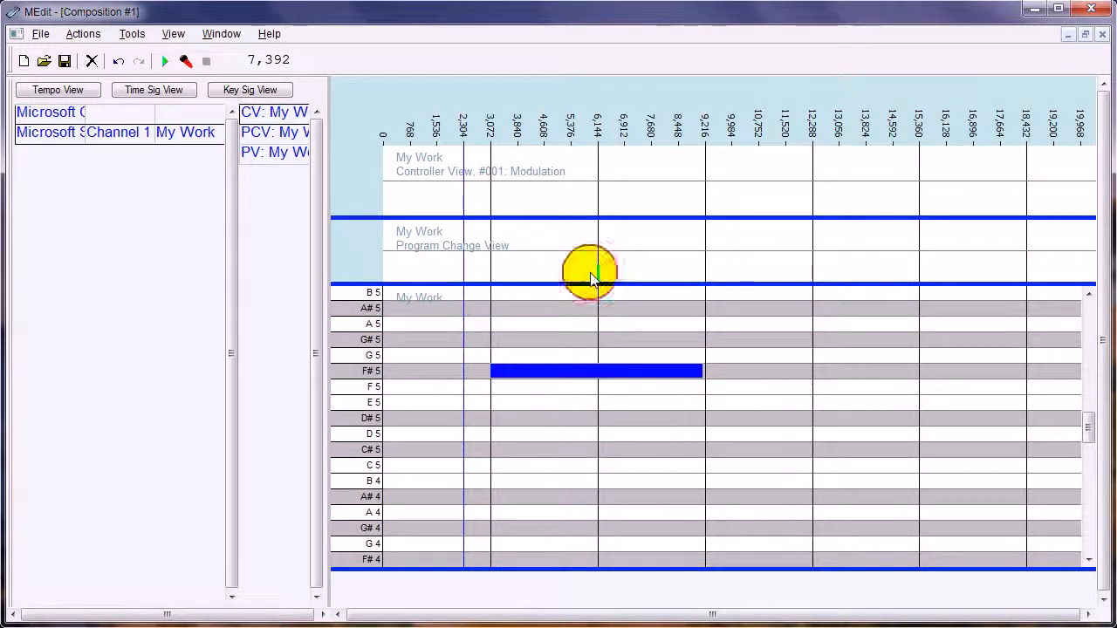
{"action": "key", "text": "Delete"}
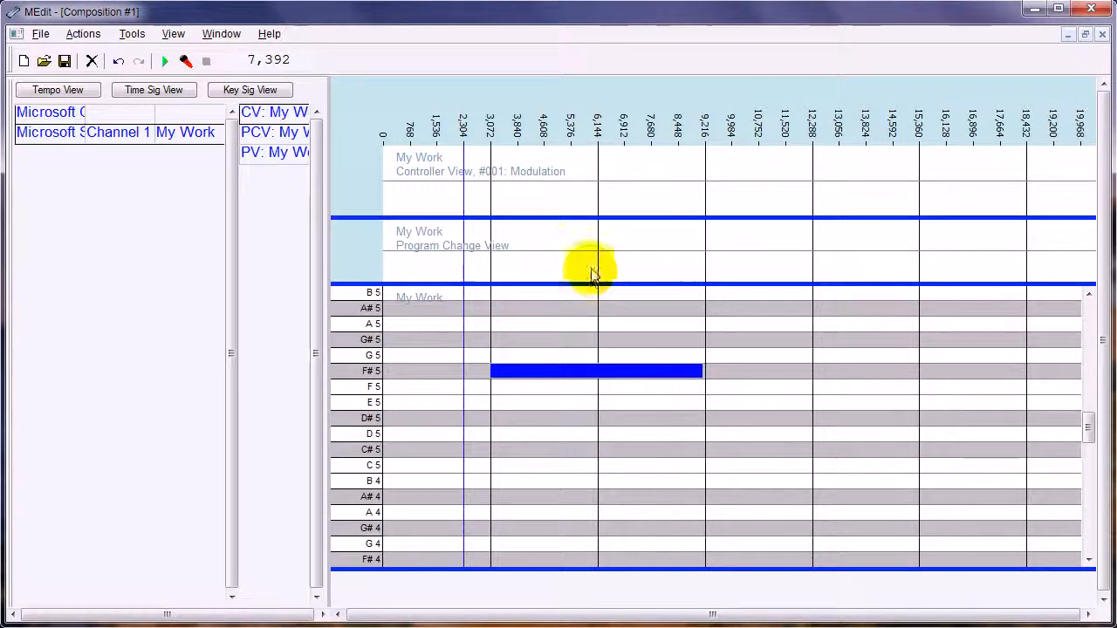
Add steadily decreasing modulation values at ticks 6,144, 6,912, 7,680 and 8,448, starting from the maximum, and play from tick 2,304.
{"action": "double_click", "coordinate": [599, 155]}
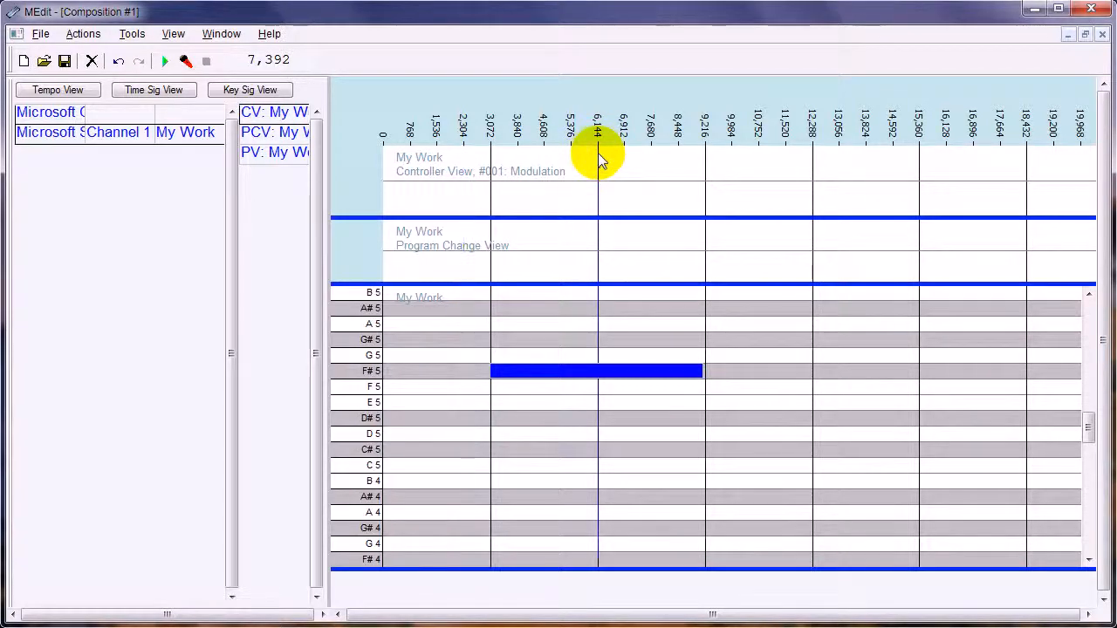
{"action": "left_click_drag", "start_coordinate": [597, 153], "coordinate": [599, 133]}
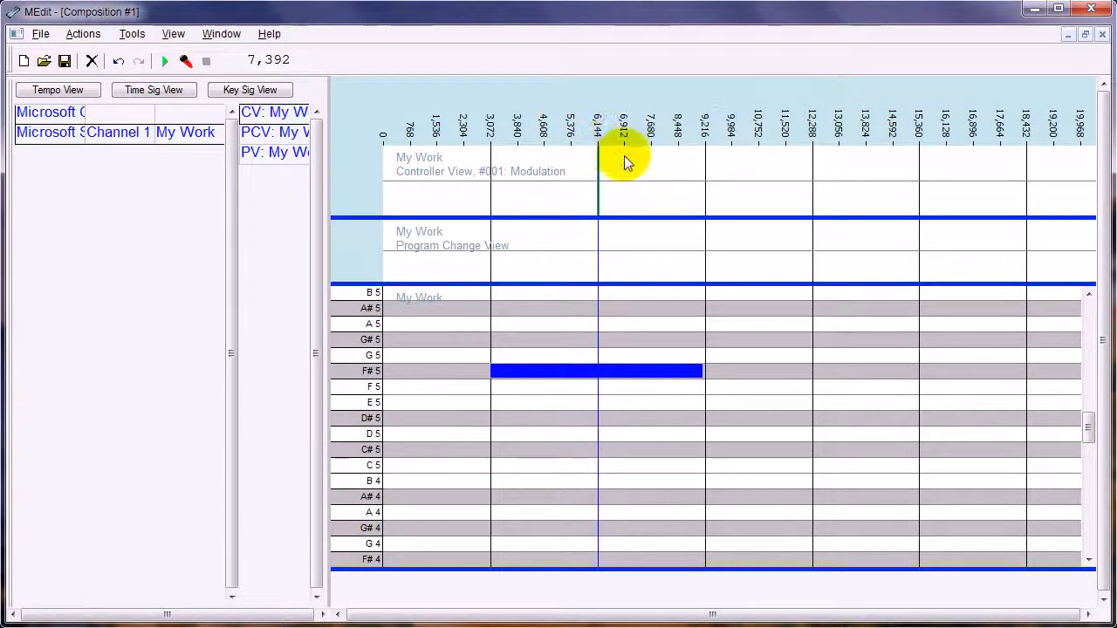
{"action": "double_click", "coordinate": [625, 160]}
{"action": "double_click", "coordinate": [653, 180]}
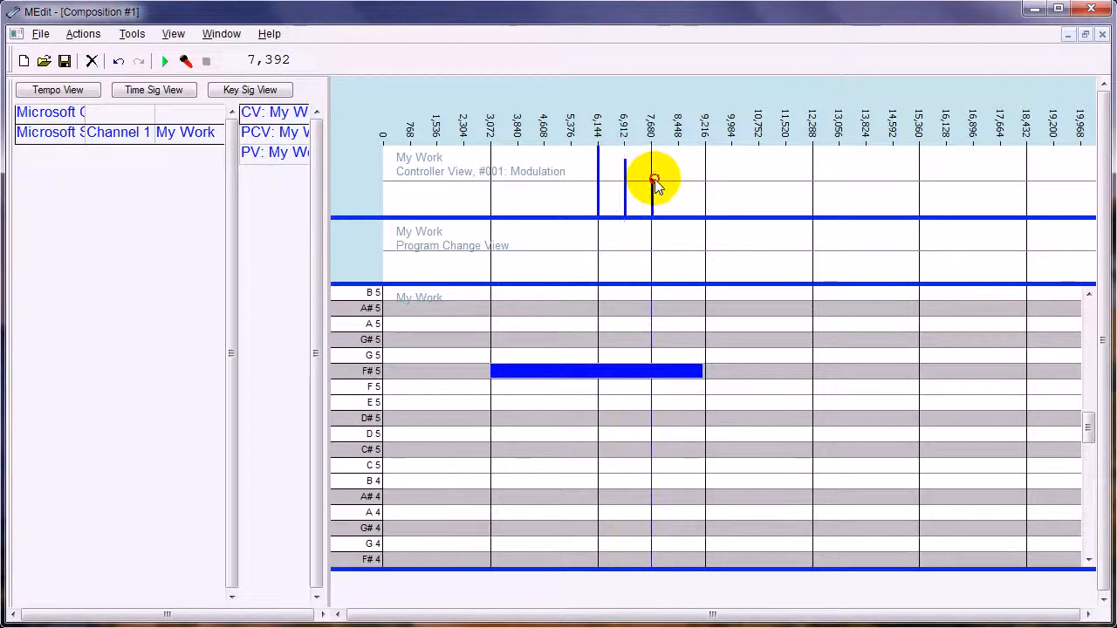
{"action": "left_click", "coordinate": [680, 197]}
{"action": "double_click", "coordinate": [679, 198]}
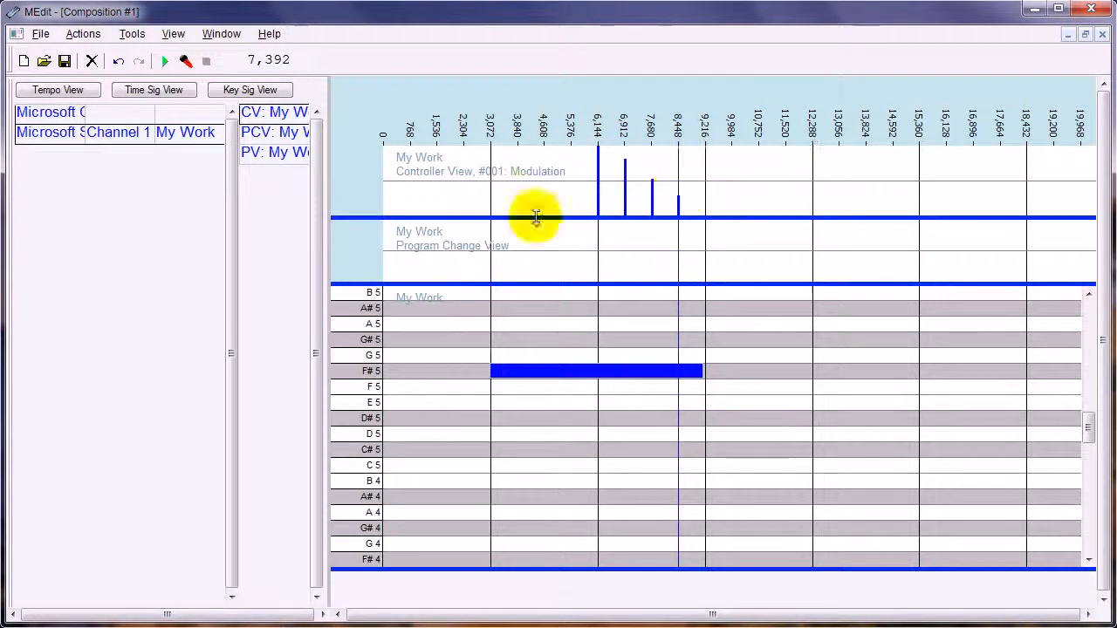
{"action": "left_click", "coordinate": [476, 318]}
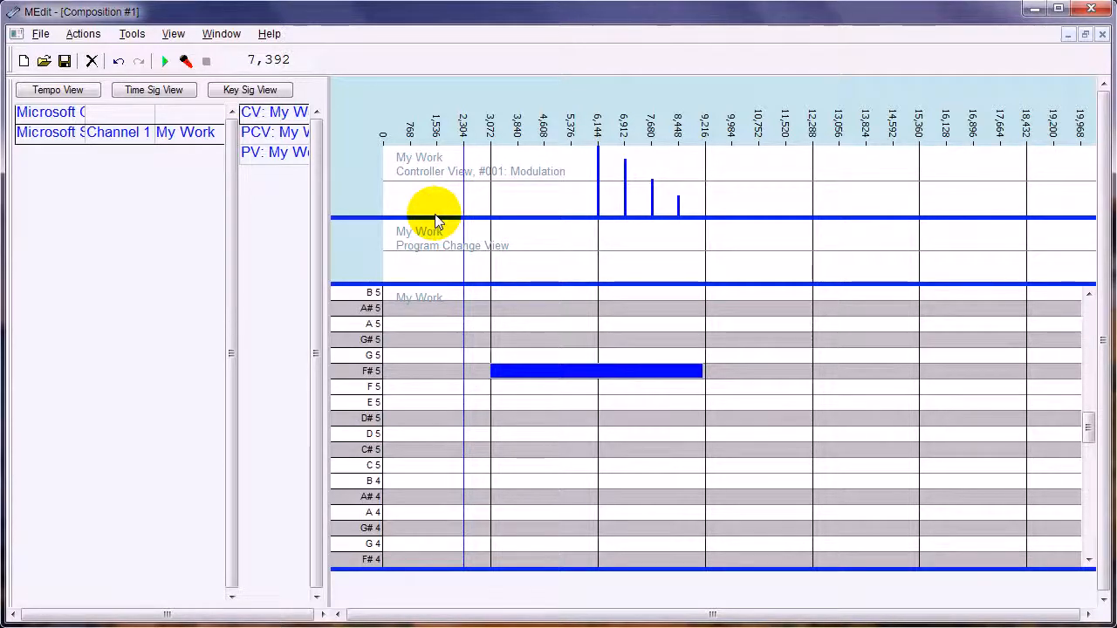
{"action": "key", "text": "space"}
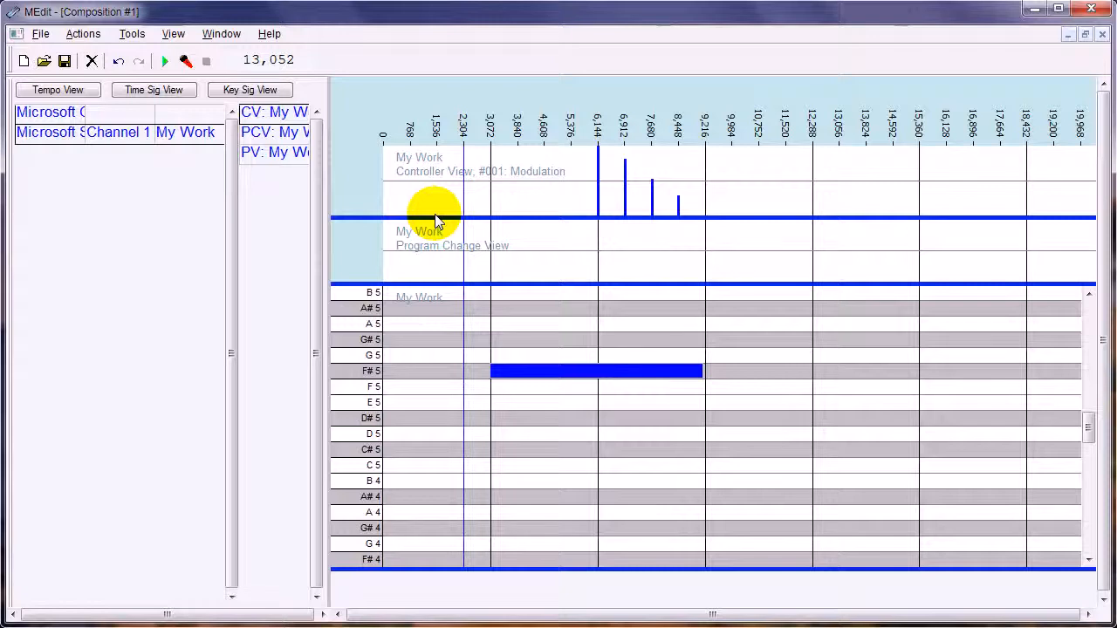
Examine the list of selectable controllers for the Controller View down to its last entries without choosing another one.
{"action": "right_click", "coordinate": [480, 196]}
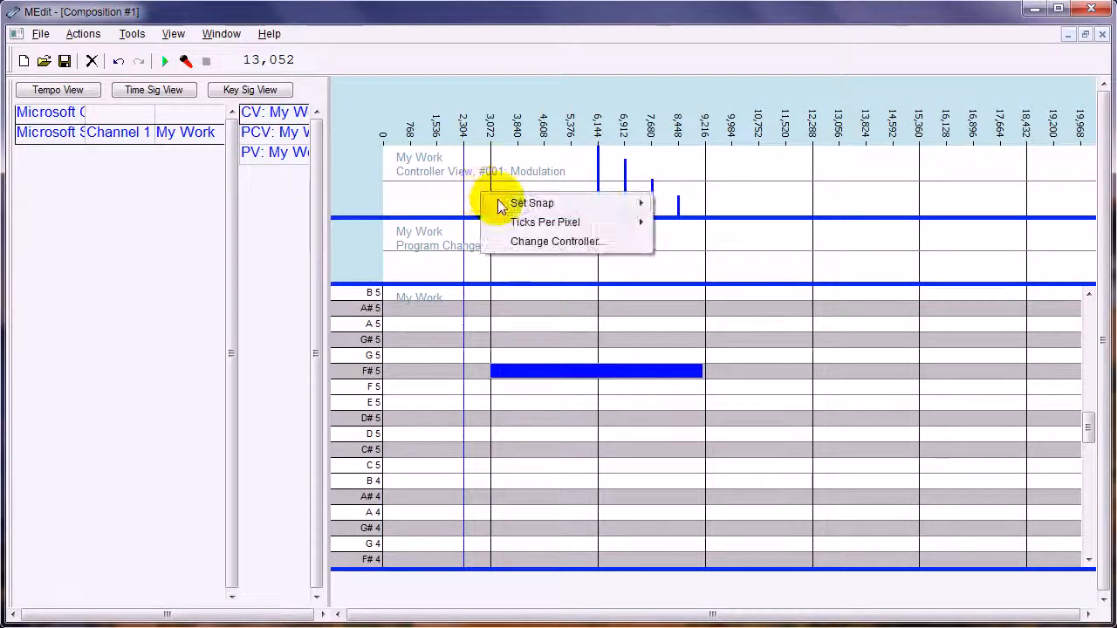
{"action": "left_click", "coordinate": [548, 242]}
{"action": "left_click_drag", "start_coordinate": [544, 14], "coordinate": [555, 93]}
{"action": "left_click_drag", "start_coordinate": [672, 139], "coordinate": [668, 563]}
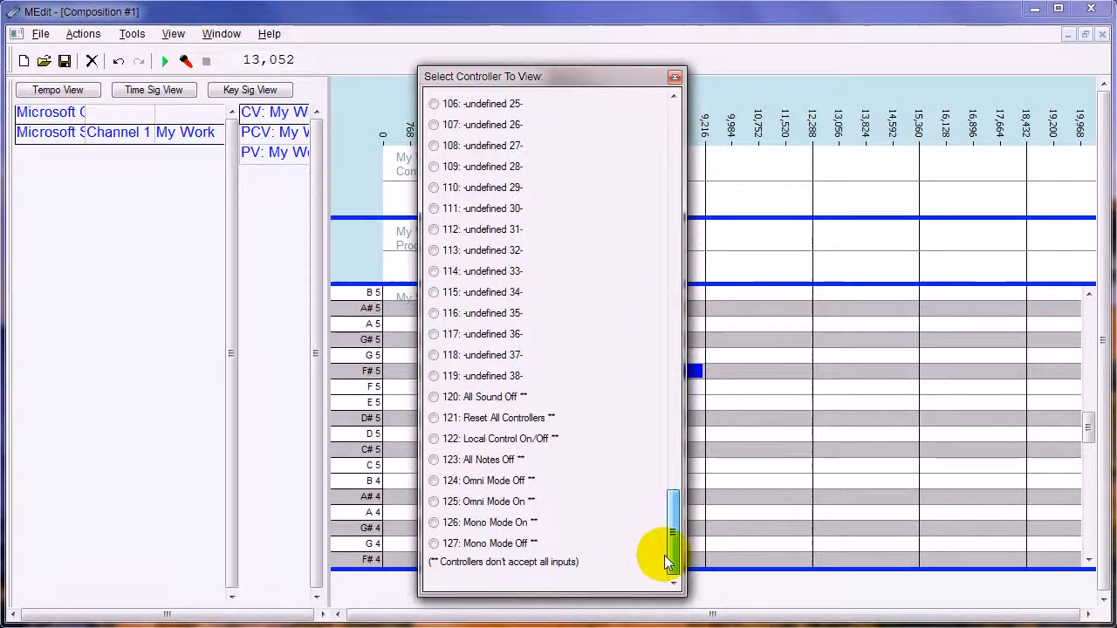
{"action": "left_click", "coordinate": [674, 78]}
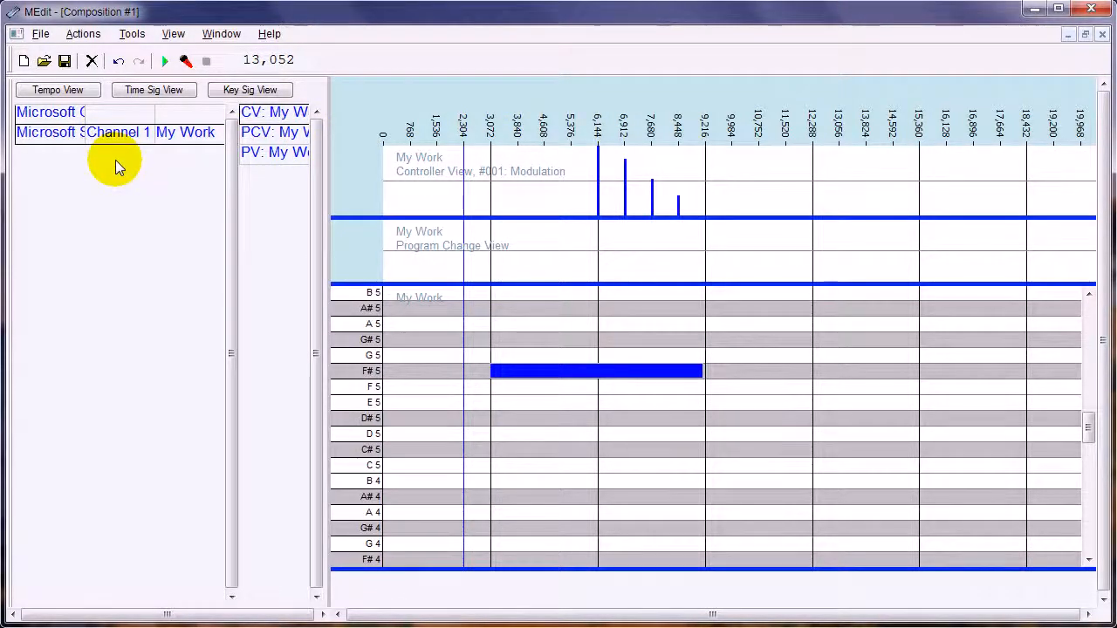
Add a second track to Channel 1 and name it "My Totally Cool Track!".
{"action": "right_click", "coordinate": [121, 136]}
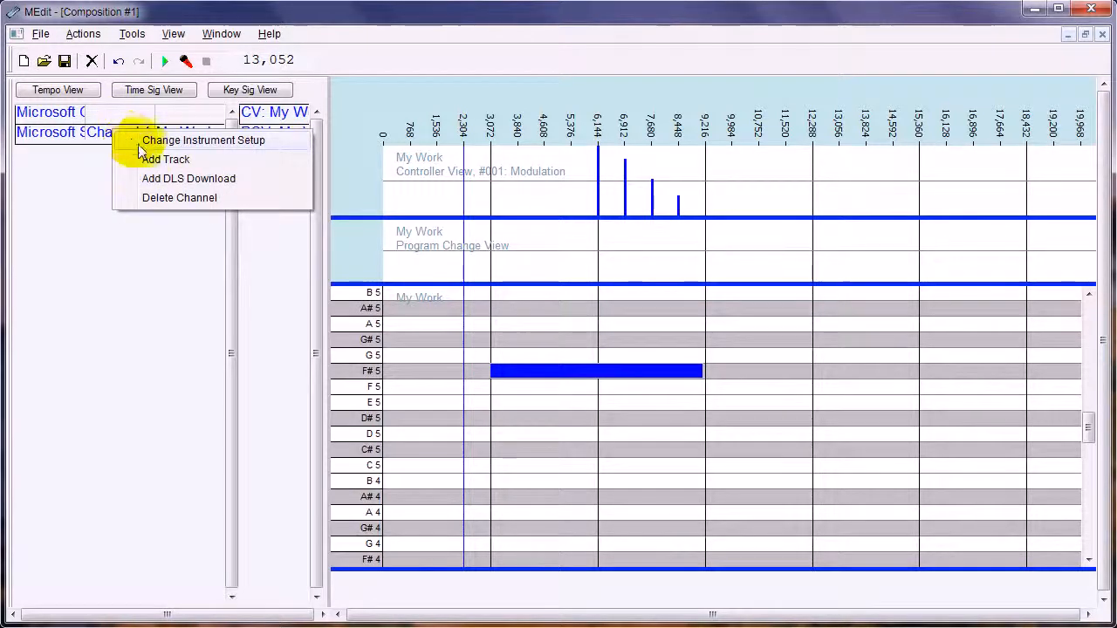
{"action": "left_click", "coordinate": [152, 158]}
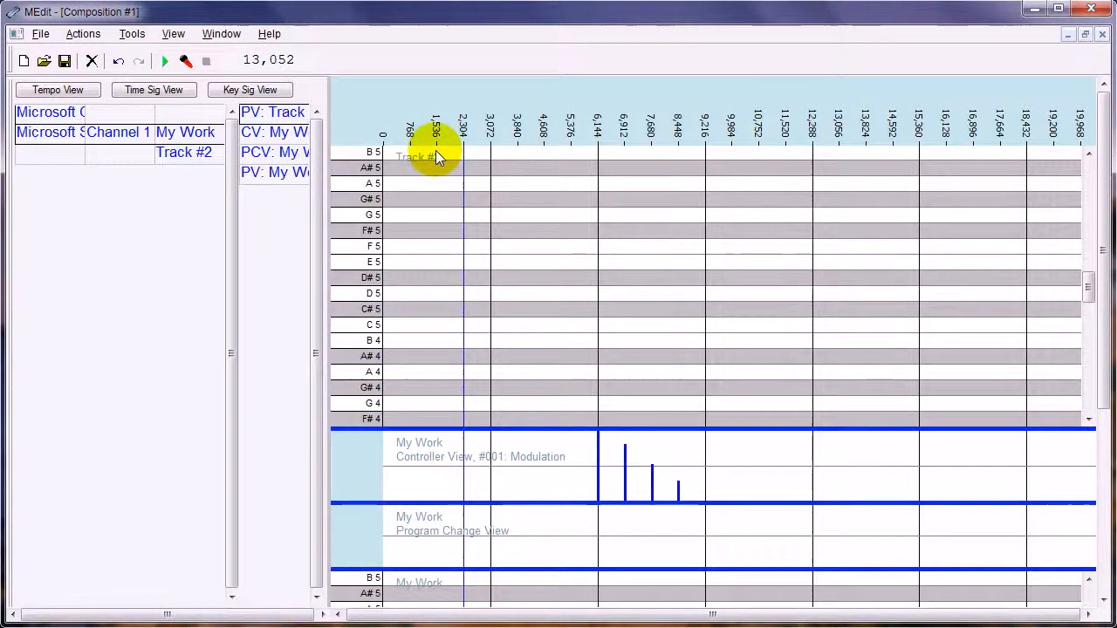
{"action": "left_click", "coordinate": [192, 160]}
{"action": "left_click", "coordinate": [192, 158]}
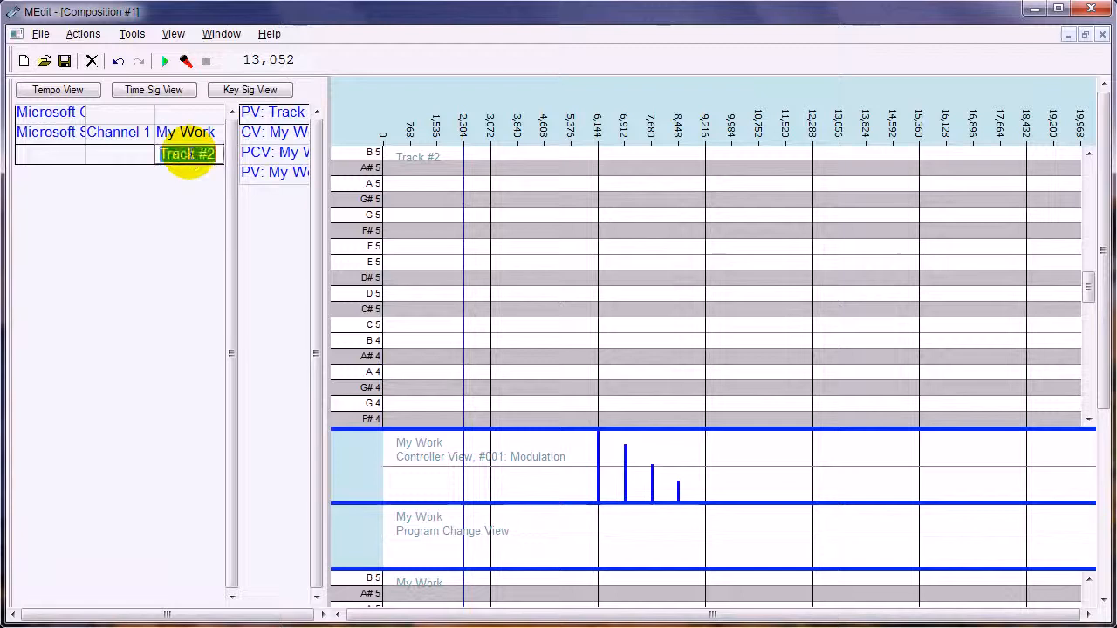
{"action": "type", "text": "My"}
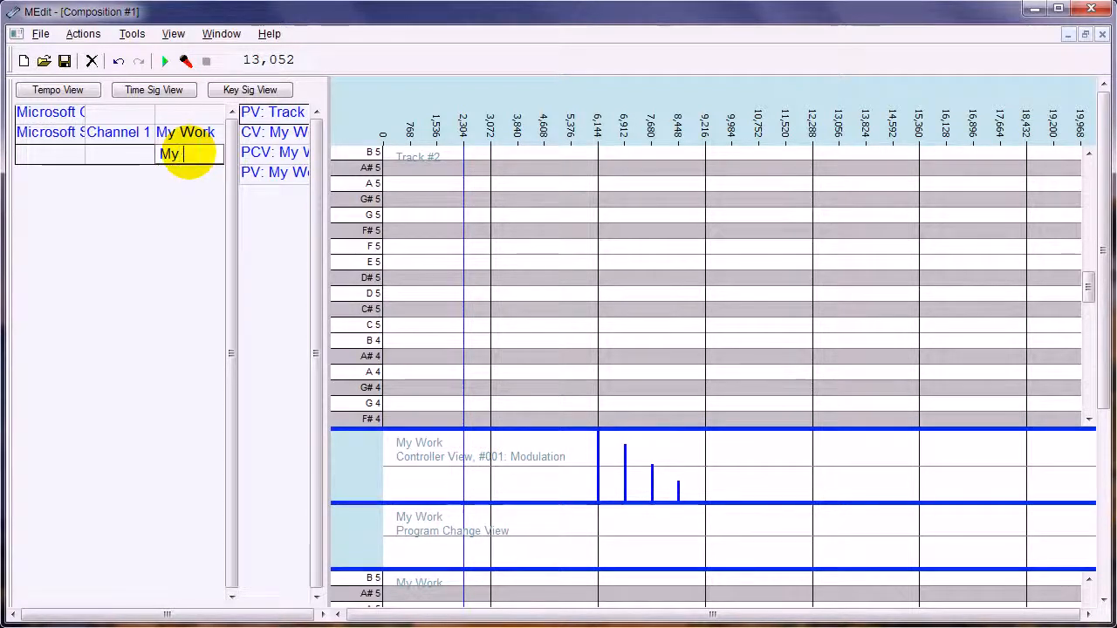
{"action": "type", "text": " Totally"}
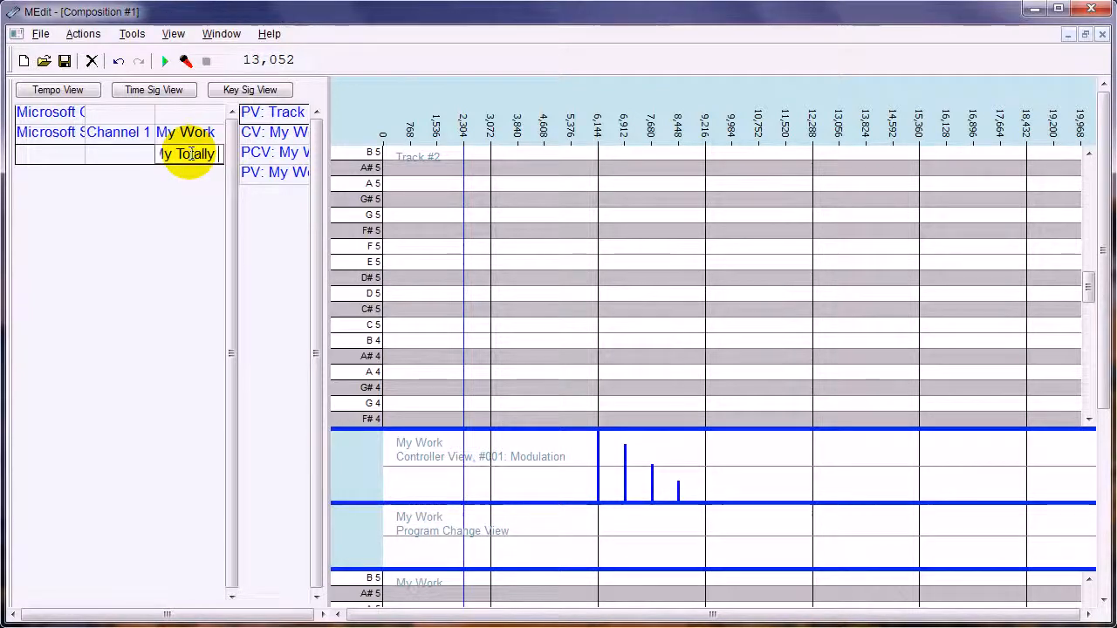
{"action": "type", "text": " Cool"}
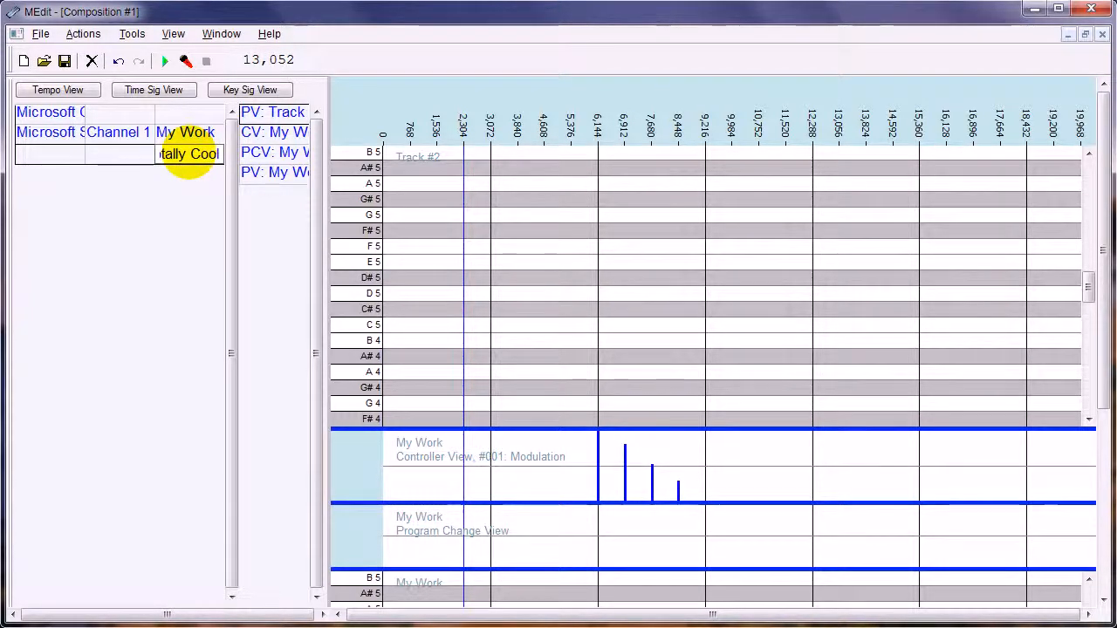
{"action": "type", "text": " Track"}
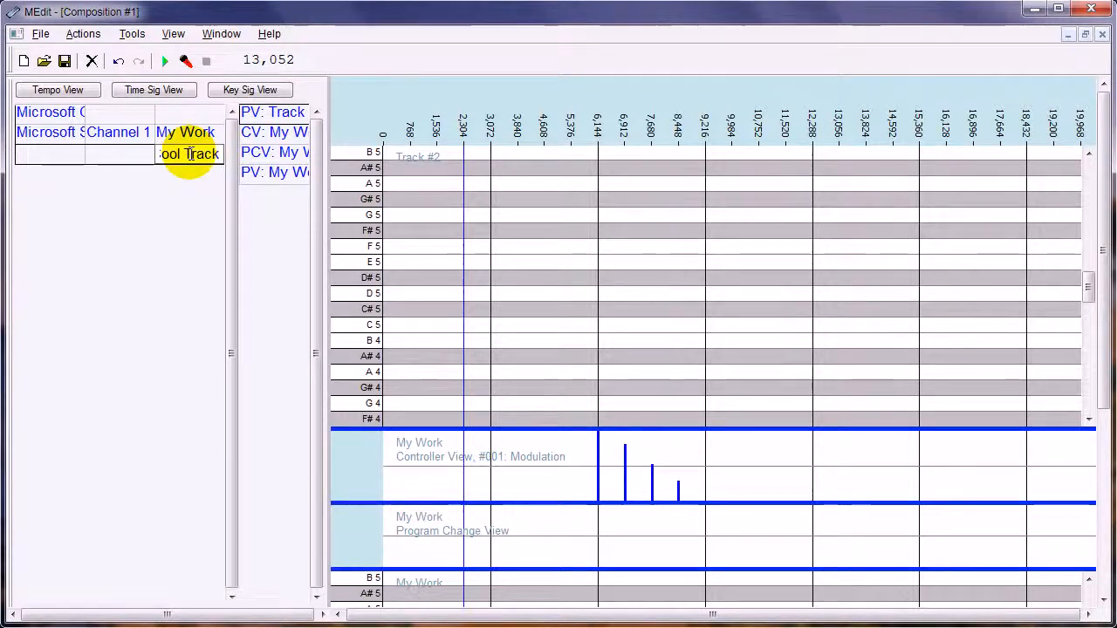
{"action": "type", "text": "!"}
{"action": "key", "text": "Return"}
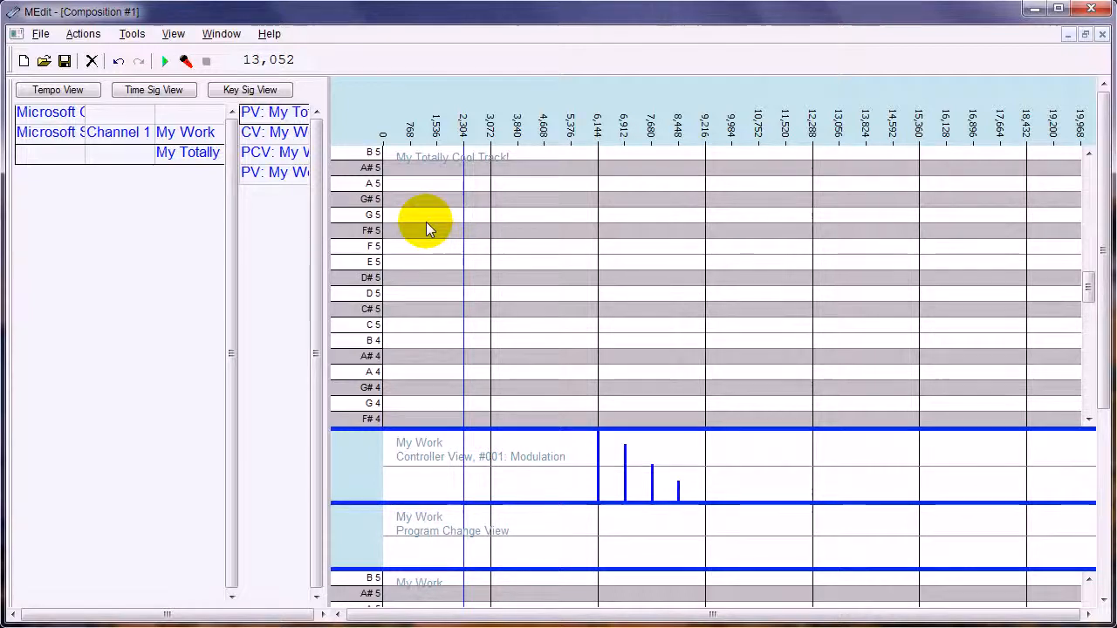
Widen the view list's column to show longer names and move PV: My Work directly above CV: My Work.
{"action": "left_click", "coordinate": [307, 178]}
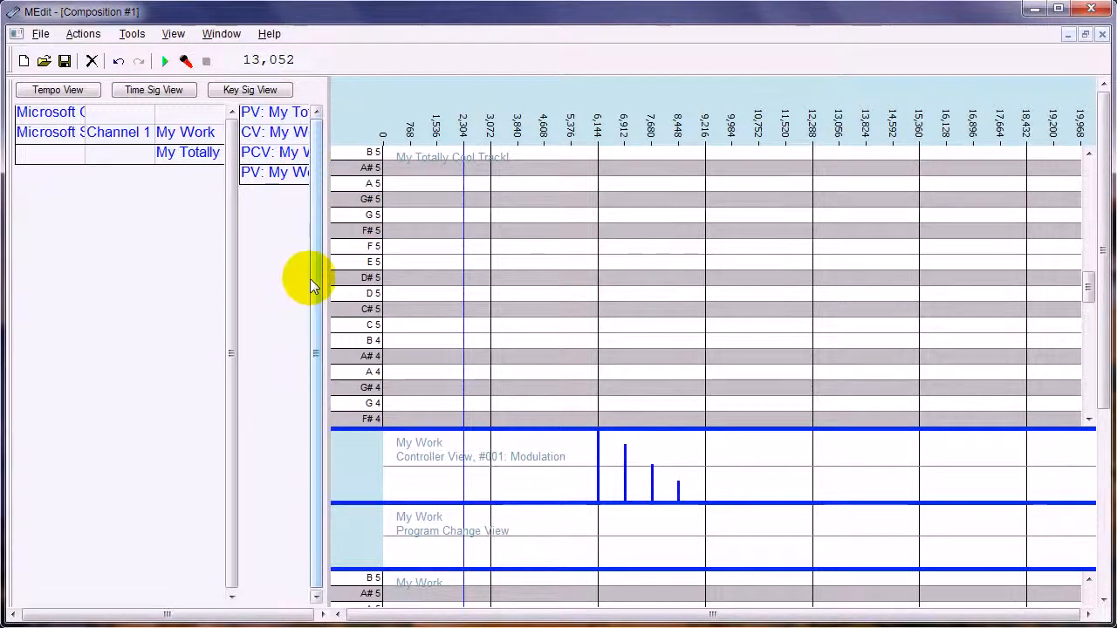
{"action": "left_click", "coordinate": [305, 153]}
{"action": "left_click_drag", "start_coordinate": [307, 151], "coordinate": [378, 150]}
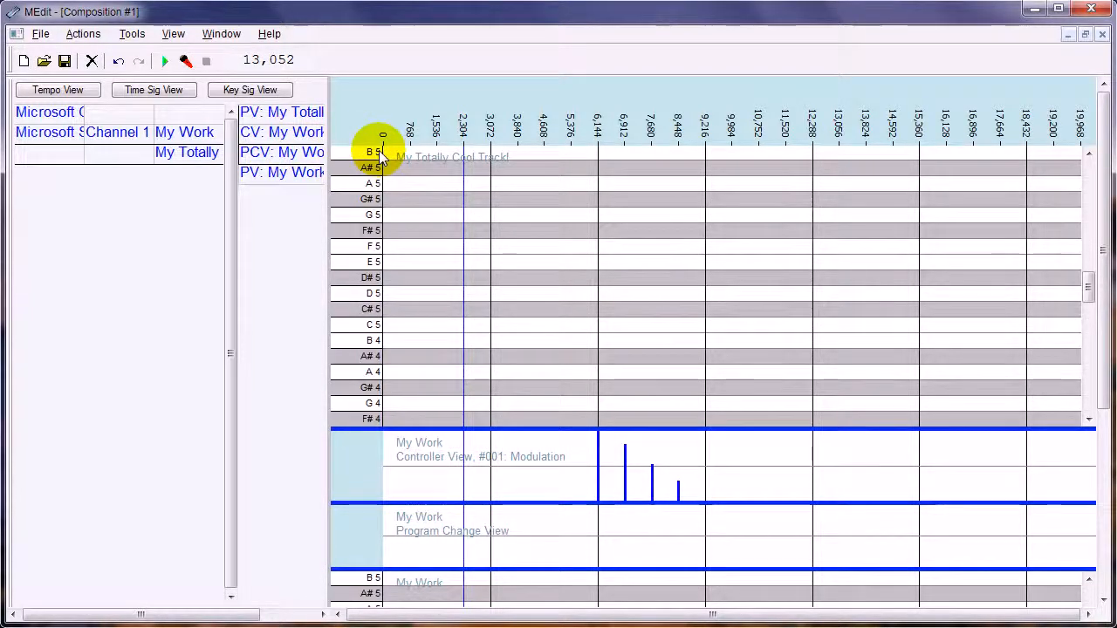
{"action": "left_click_drag", "start_coordinate": [220, 613], "coordinate": [277, 614]}
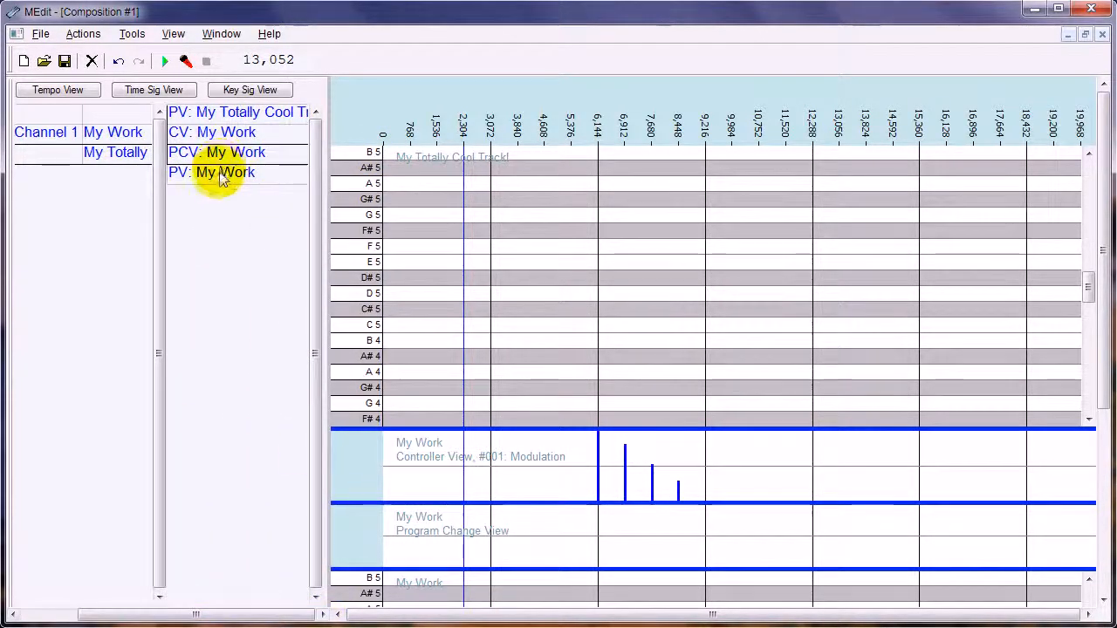
{"action": "left_click_drag", "start_coordinate": [219, 173], "coordinate": [224, 134]}
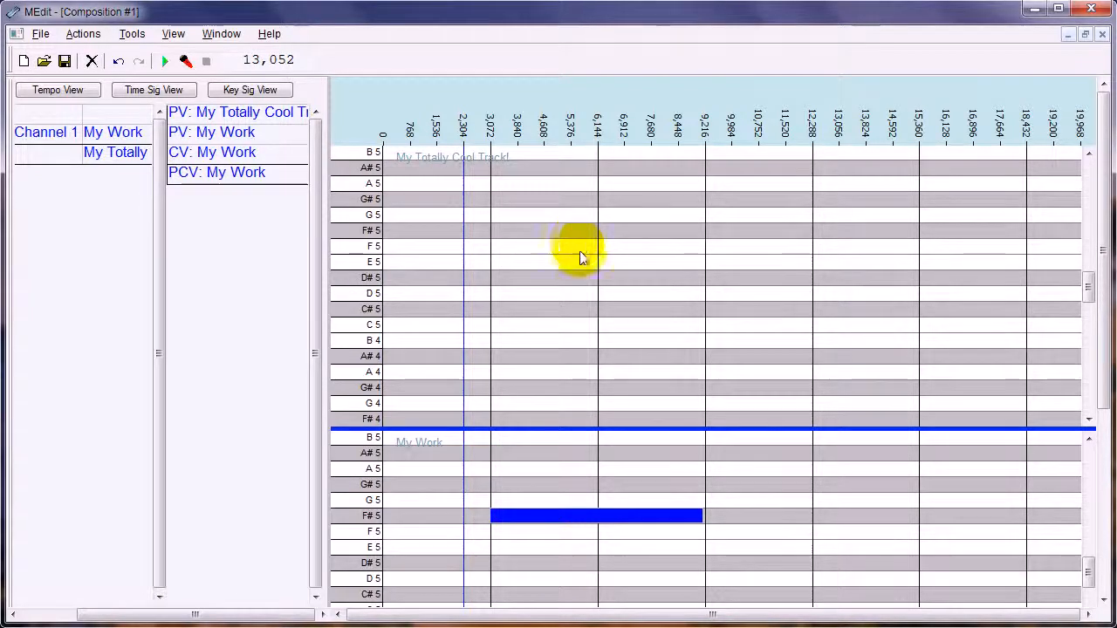
Shorten the piano views of My Totally Cool Track! and My Work to fit all four views, keeping the F#5 note in sight.
{"action": "left_click_drag", "start_coordinate": [569, 430], "coordinate": [572, 294]}
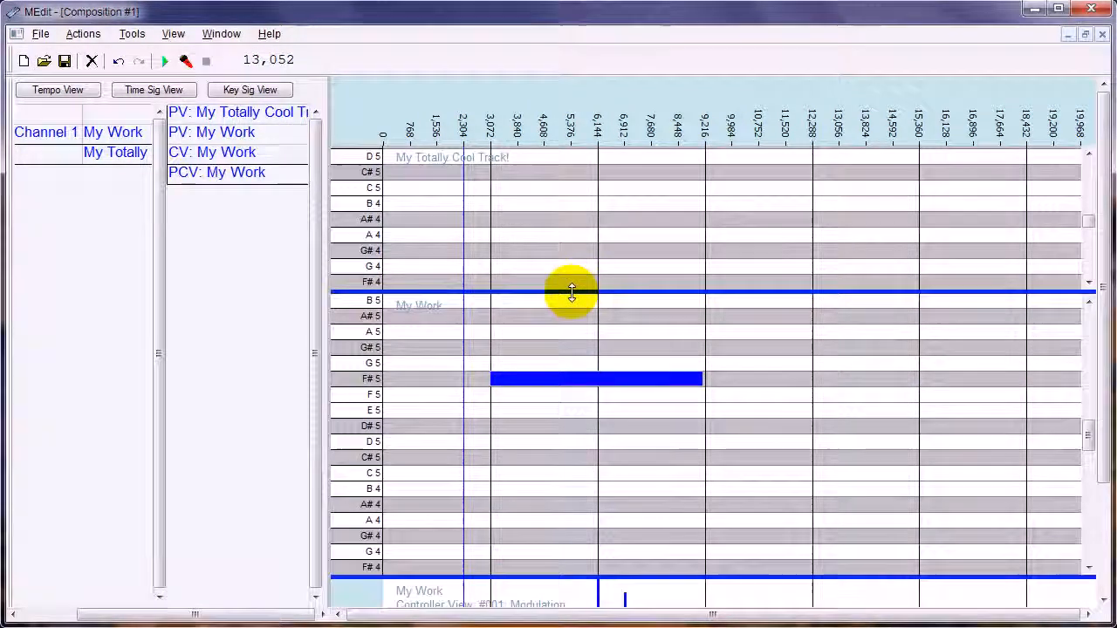
{"action": "left_click_drag", "start_coordinate": [598, 575], "coordinate": [601, 416]}
{"action": "left_click", "coordinate": [1089, 300]}
{"action": "left_click", "coordinate": [1090, 301]}
{"action": "left_click", "coordinate": [1090, 301]}
{"action": "left_click", "coordinate": [1090, 301]}
{"action": "left_click", "coordinate": [1090, 301]}
{"action": "left_click", "coordinate": [1090, 301]}
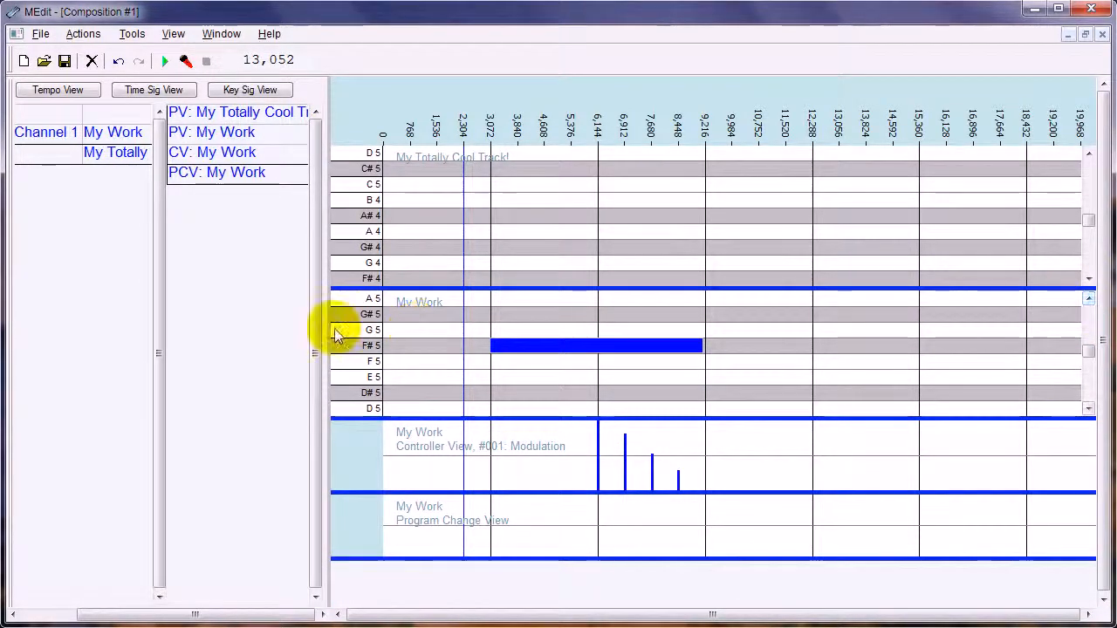
Move PV: My Work to the front of the views, then cut all of its events and paste them back at tick 3,072.
{"action": "right_click", "coordinate": [110, 138]}
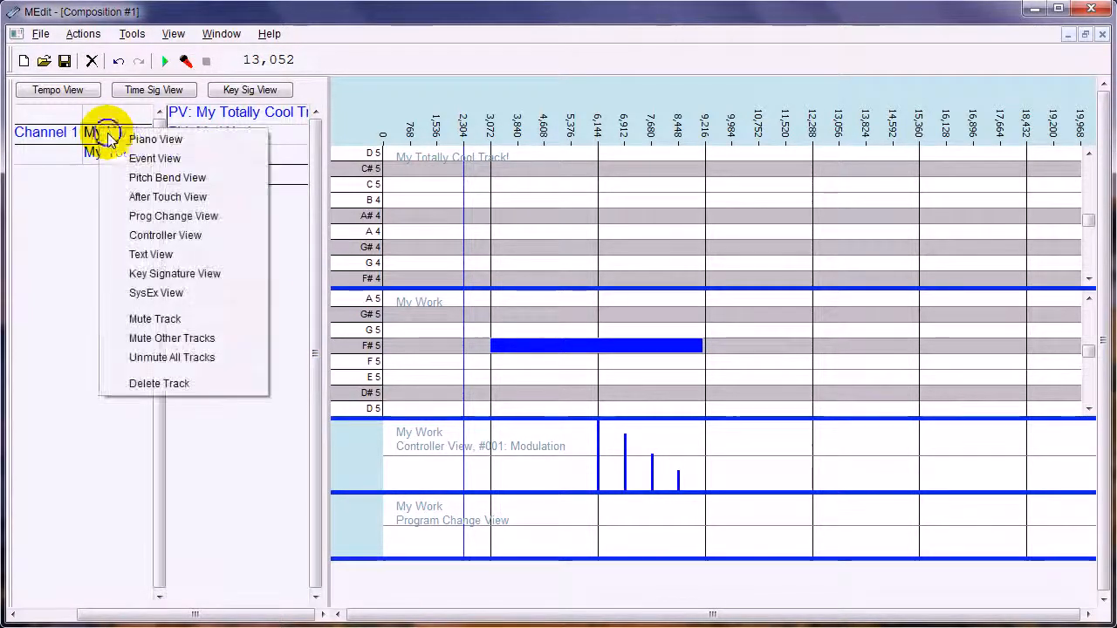
{"action": "left_click", "coordinate": [155, 140]}
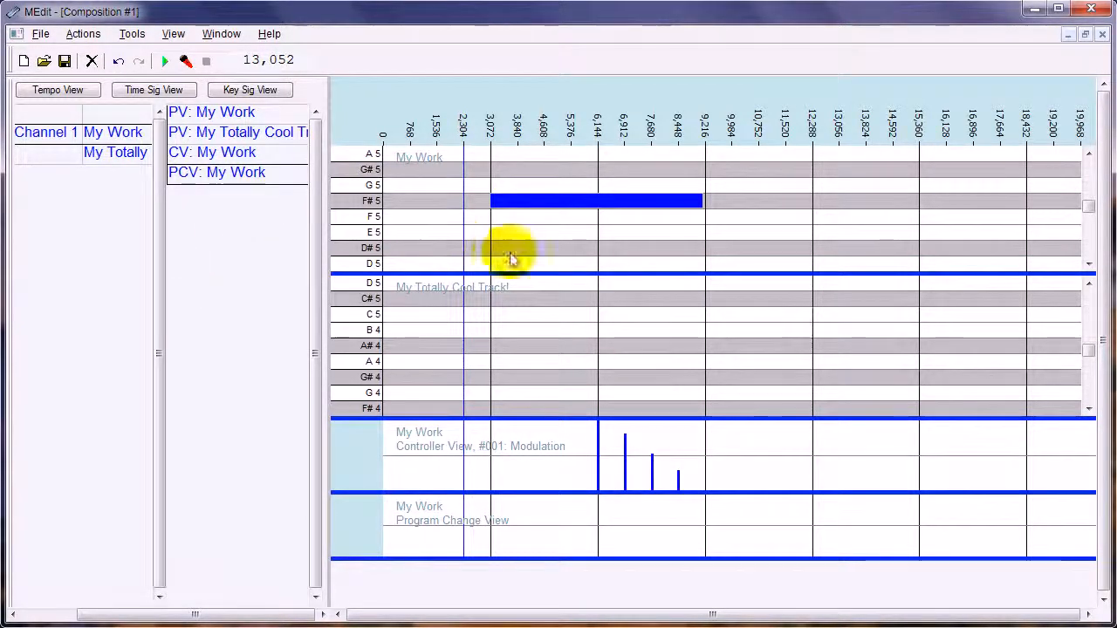
{"action": "left_click", "coordinate": [486, 234]}
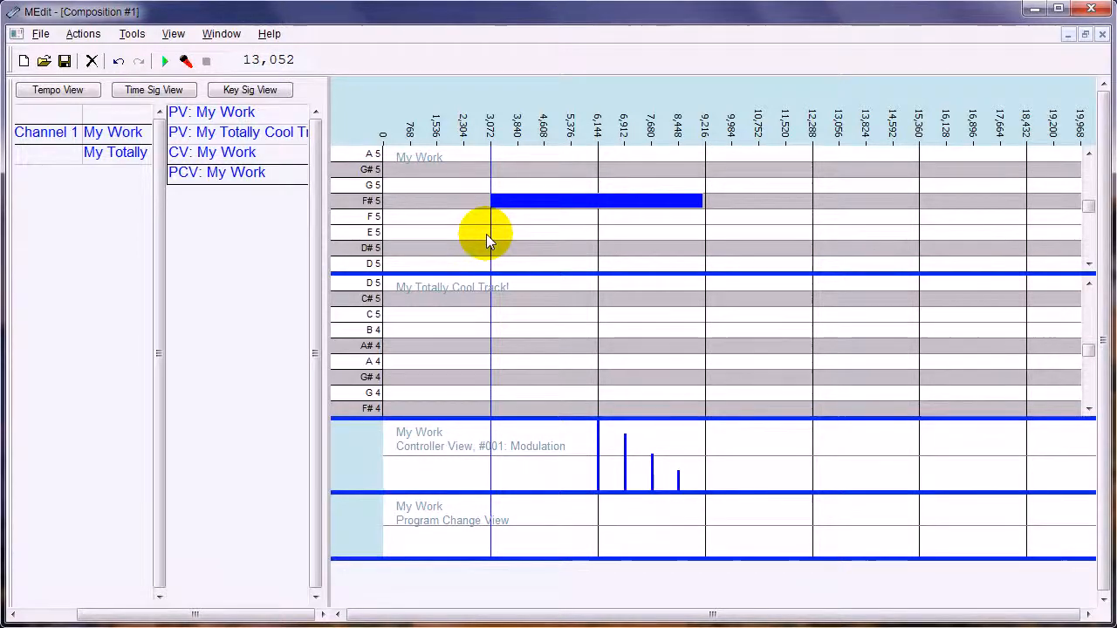
{"action": "key", "text": "ctrl+a"}
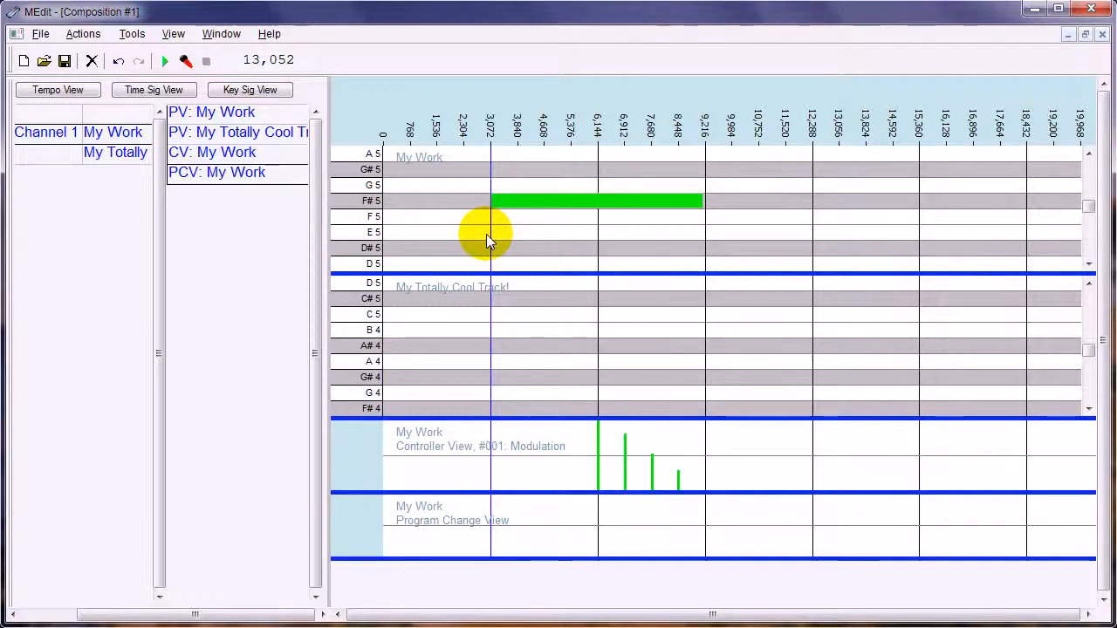
{"action": "key", "text": "Delete"}
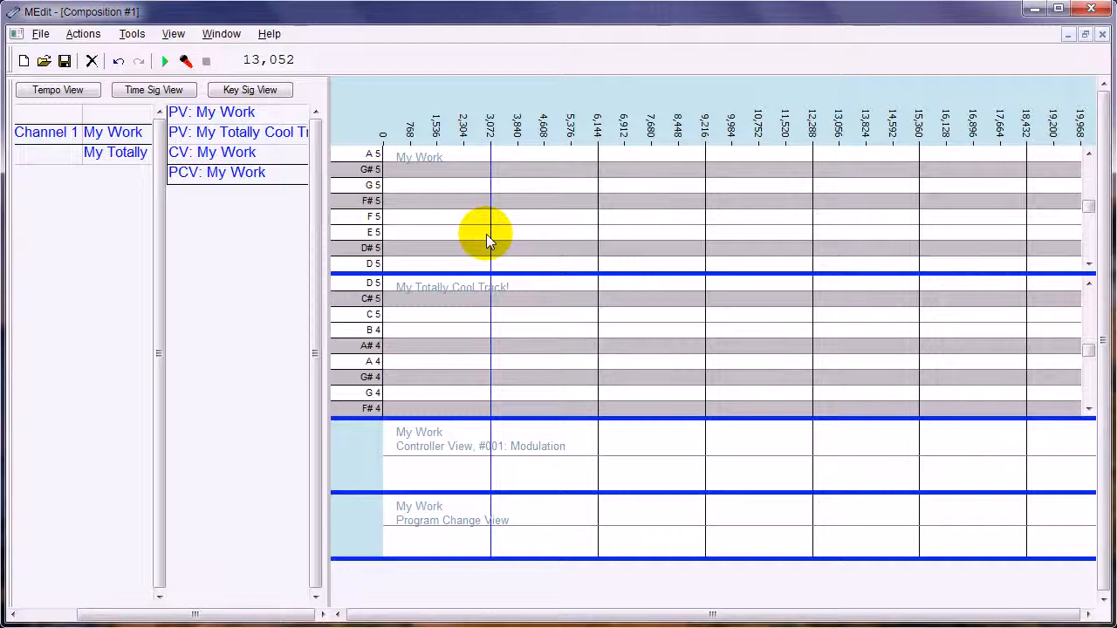
{"action": "key", "text": "ctrl+v"}
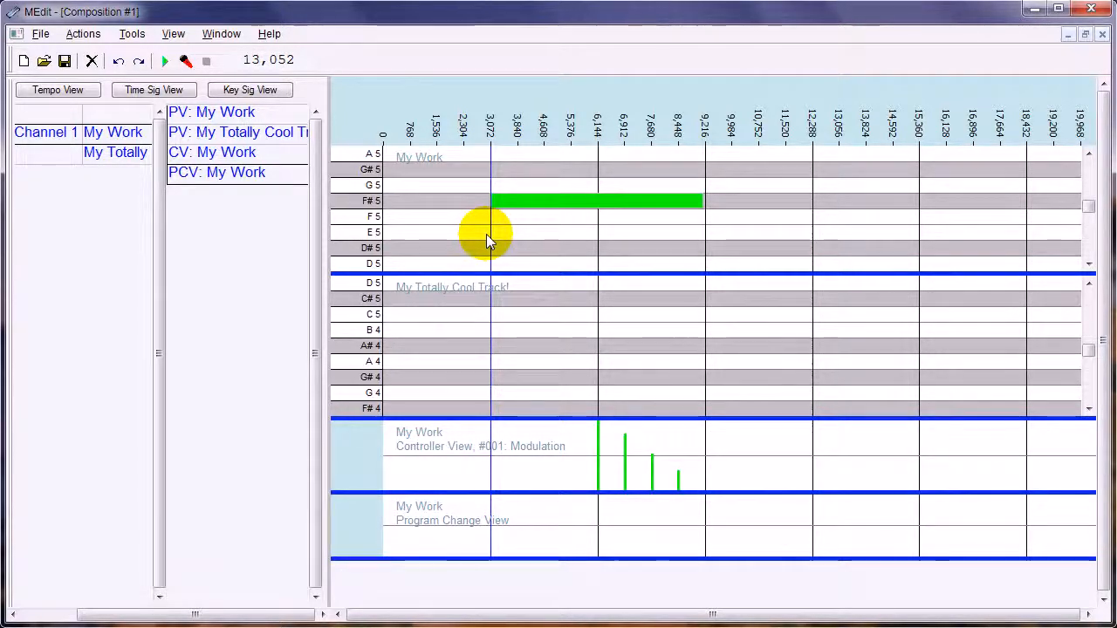
Open an Event View for My Totally Cool Track! and paste the cut events into it at tick 3,072.
{"action": "right_click", "coordinate": [128, 156]}
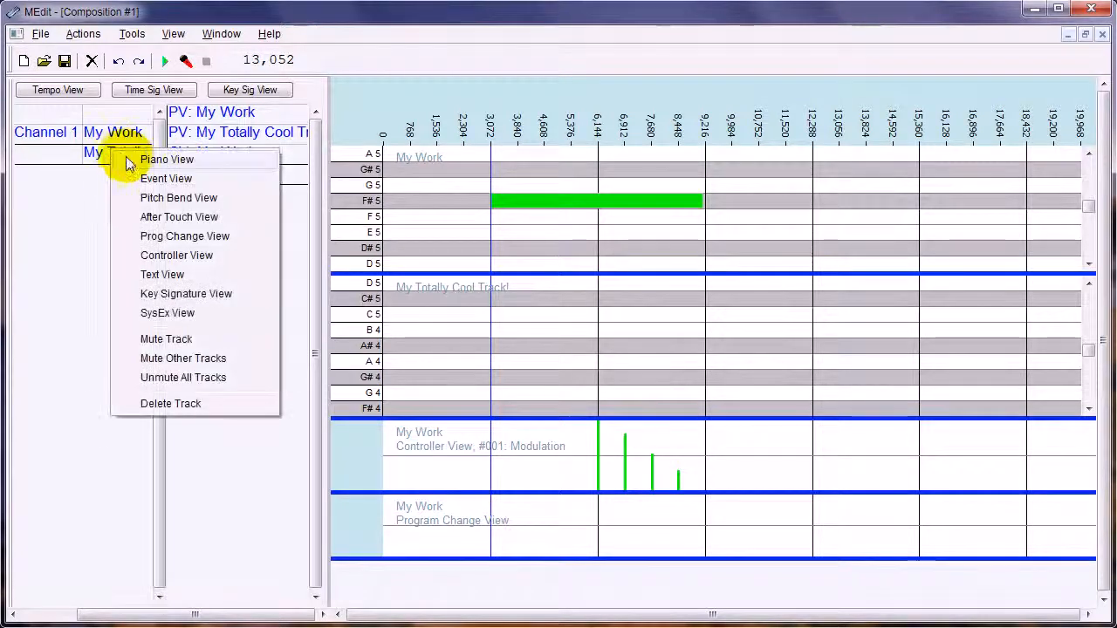
{"action": "left_click", "coordinate": [153, 179]}
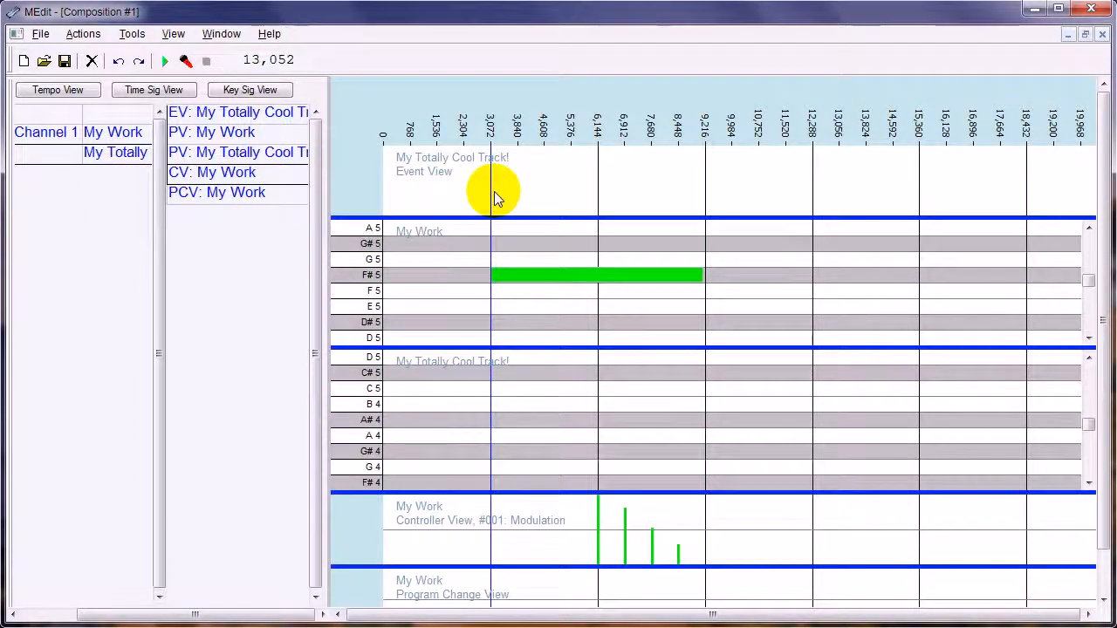
{"action": "key", "text": "ctrl+v"}
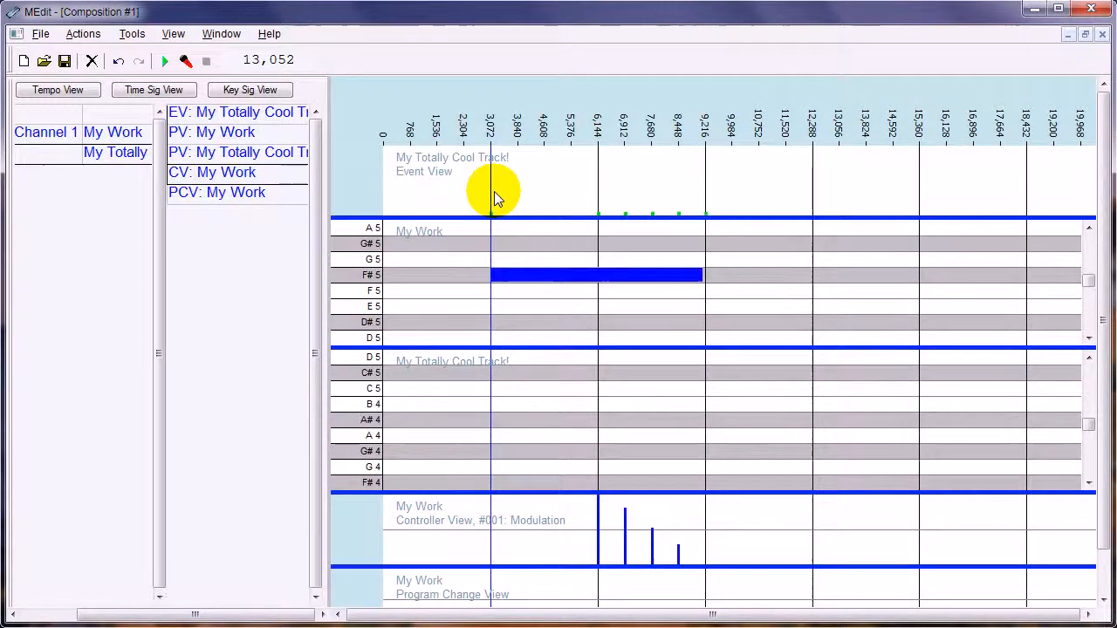
{"action": "mouse_move", "coordinate": [600, 217]}
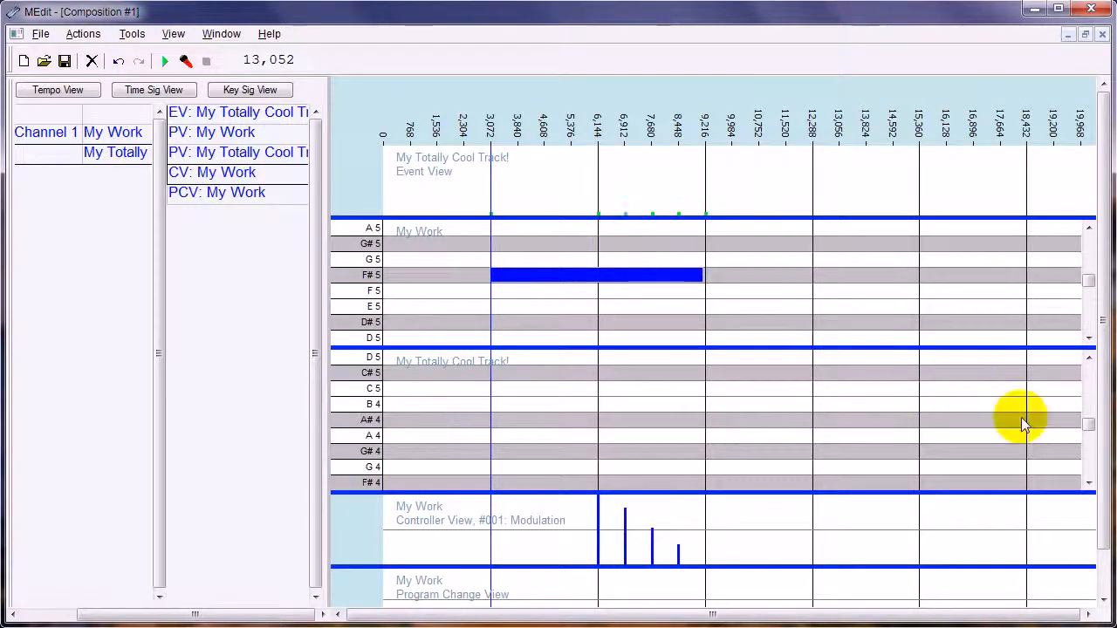
{"action": "left_click", "coordinate": [1089, 357]}
{"action": "left_click", "coordinate": [1089, 358]}
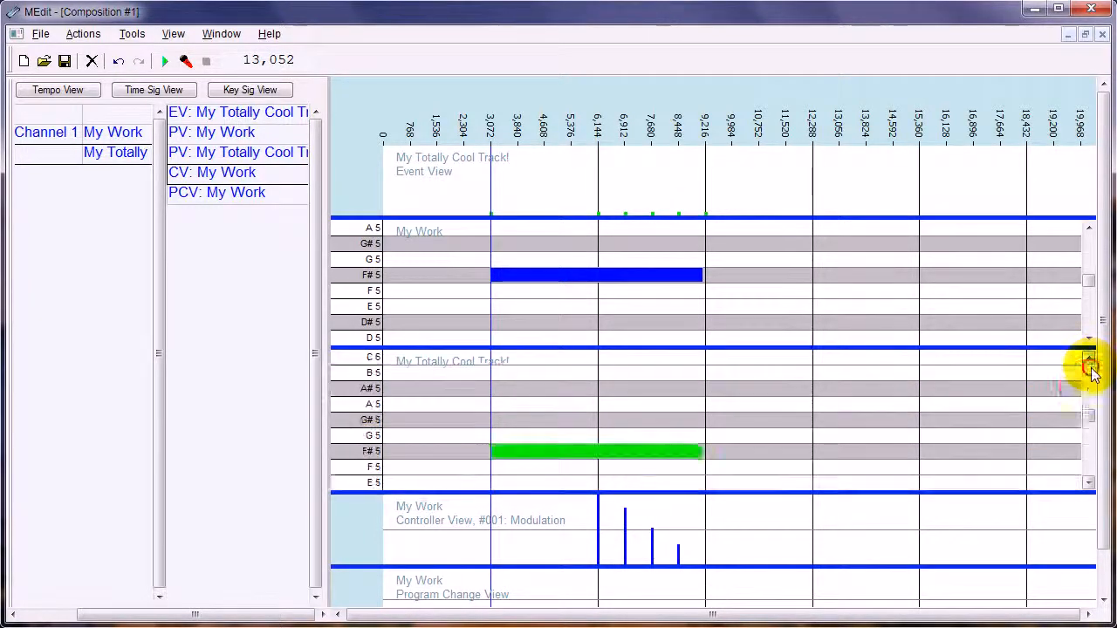
Open the matching event window below the Event View from the Control Change event at tick 7,680.
{"action": "double_click", "coordinate": [625, 216]}
{"action": "left_click", "coordinate": [630, 266]}
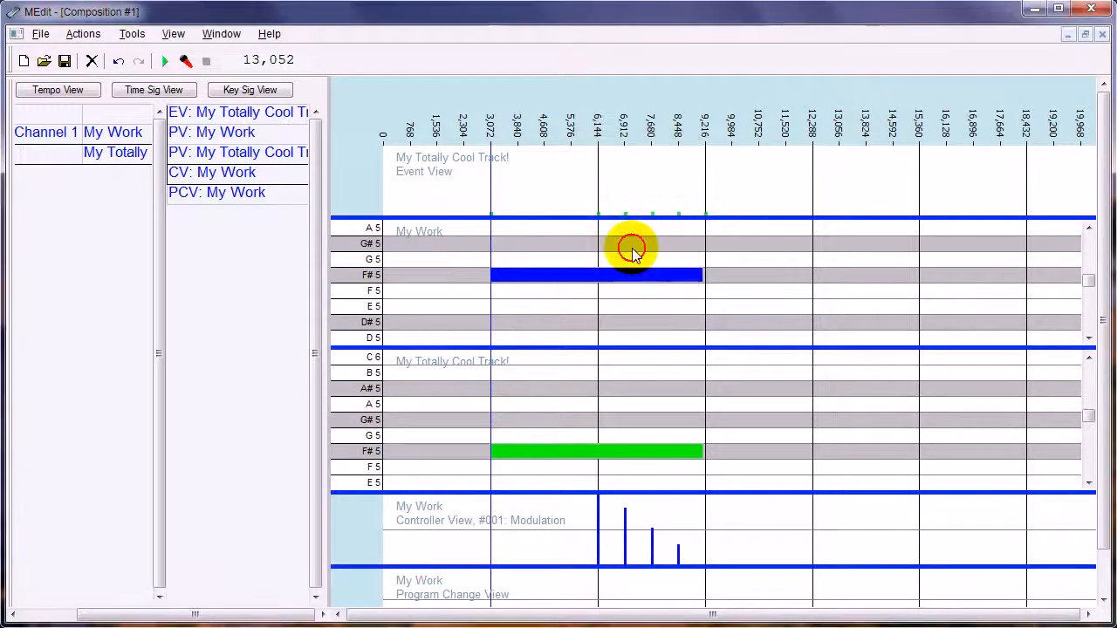
{"action": "right_click", "coordinate": [652, 214]}
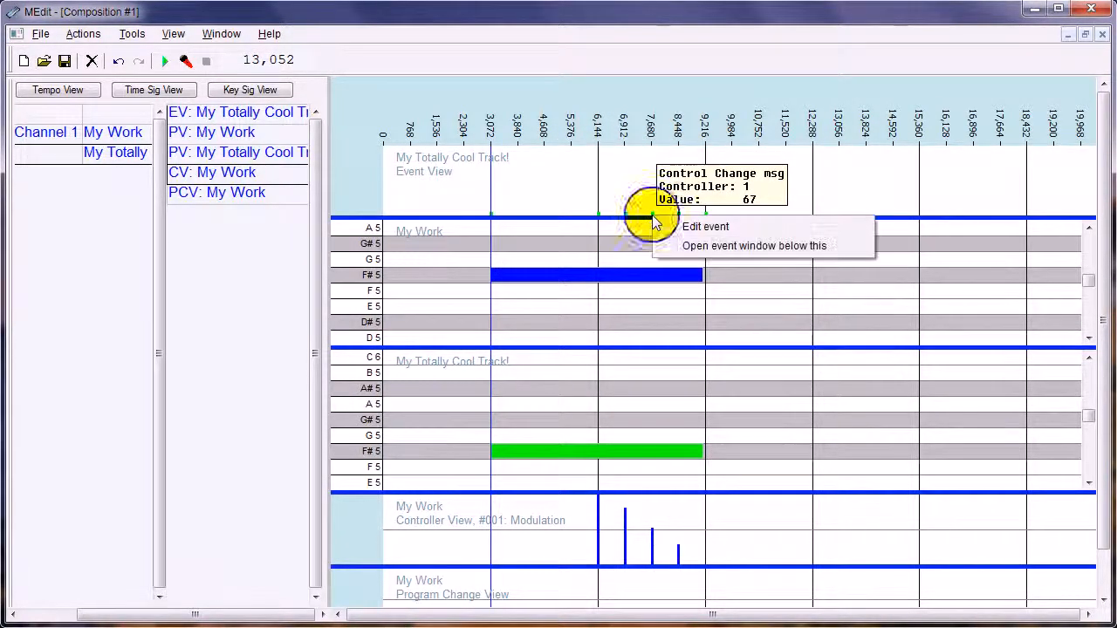
{"action": "left_click", "coordinate": [720, 247]}
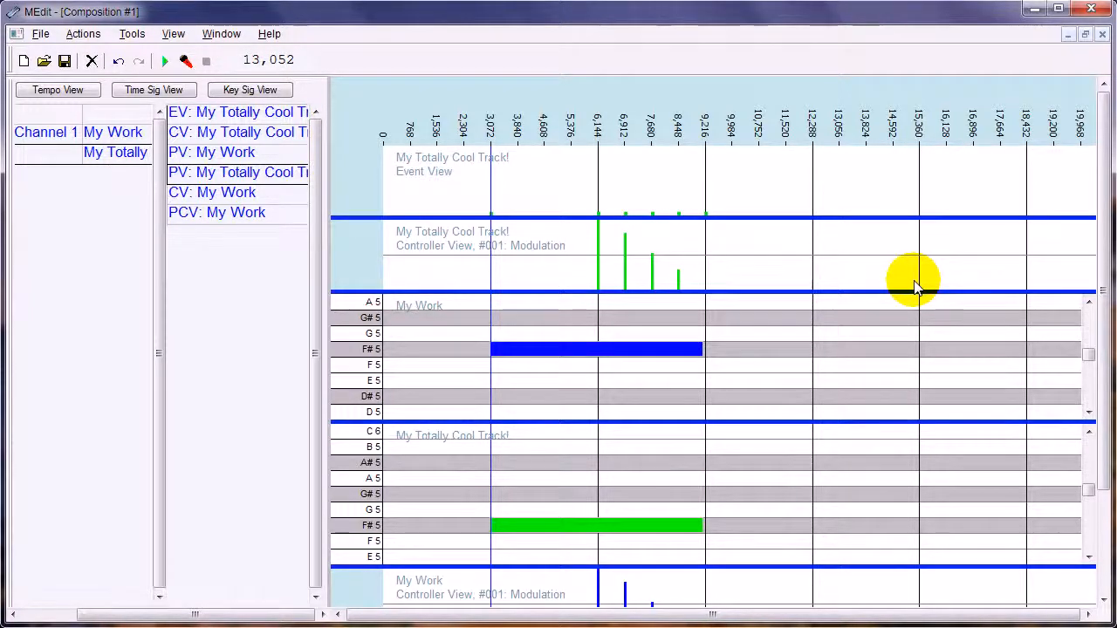
Delete all events of My Totally Cool Track! through its Event View.
{"action": "left_click", "coordinate": [548, 185]}
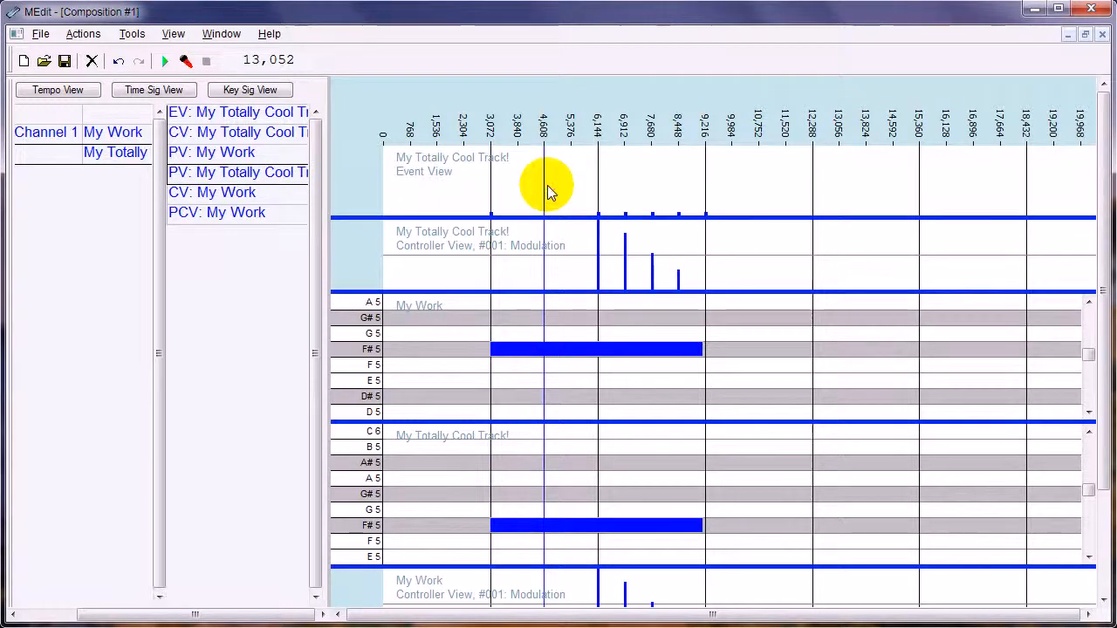
{"action": "key", "text": "ctrl+a"}
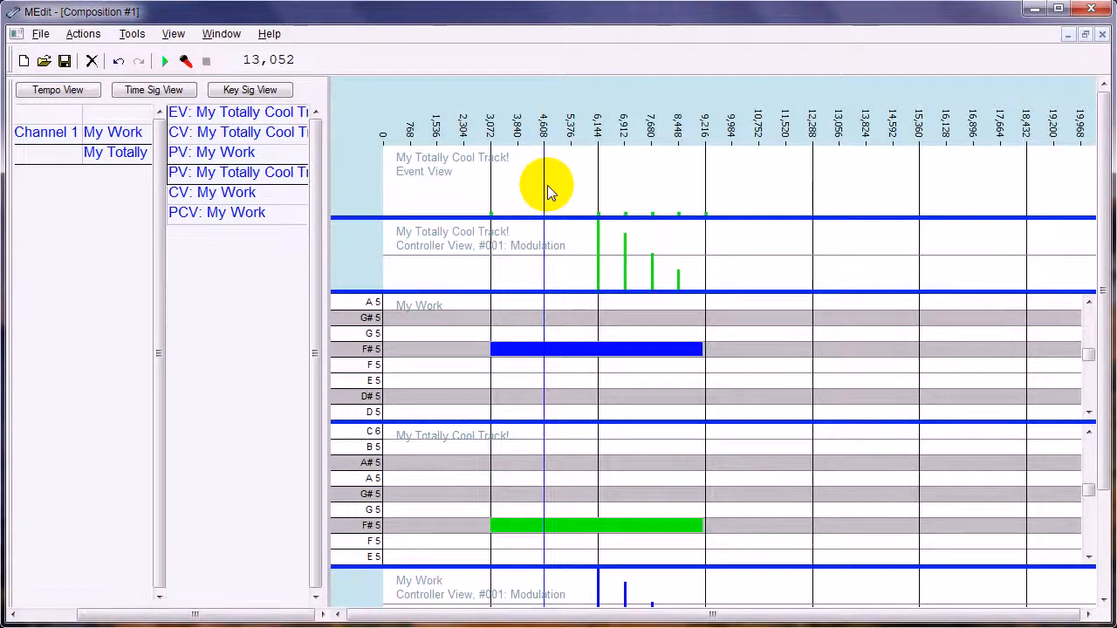
{"action": "key", "text": "Delete"}
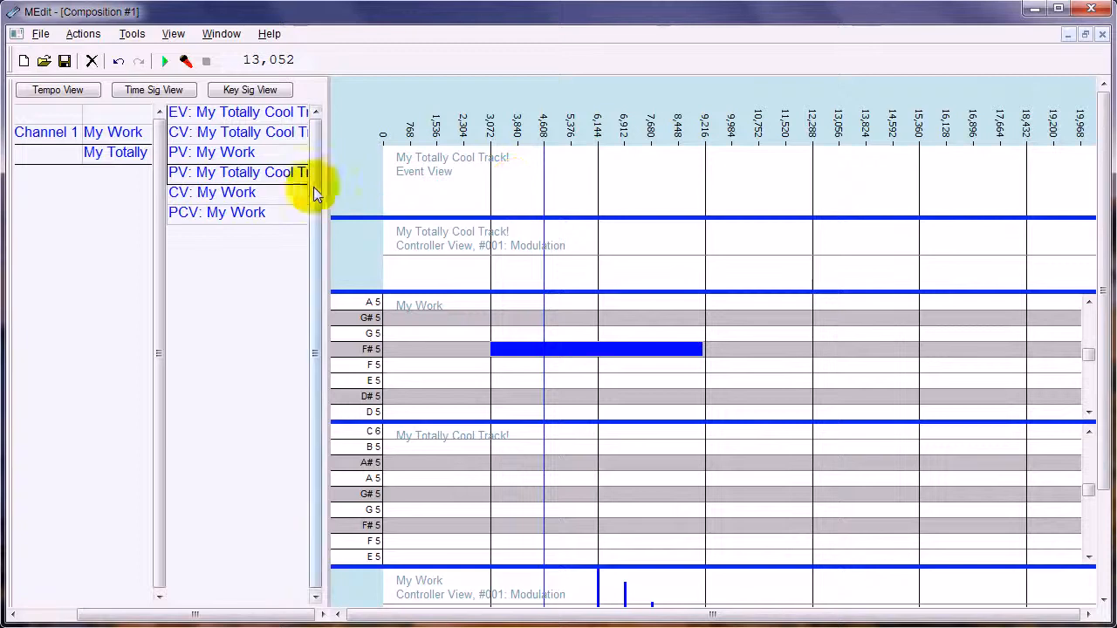
Open an Event View for My Work and delete all of that track's events.
{"action": "right_click", "coordinate": [105, 152]}
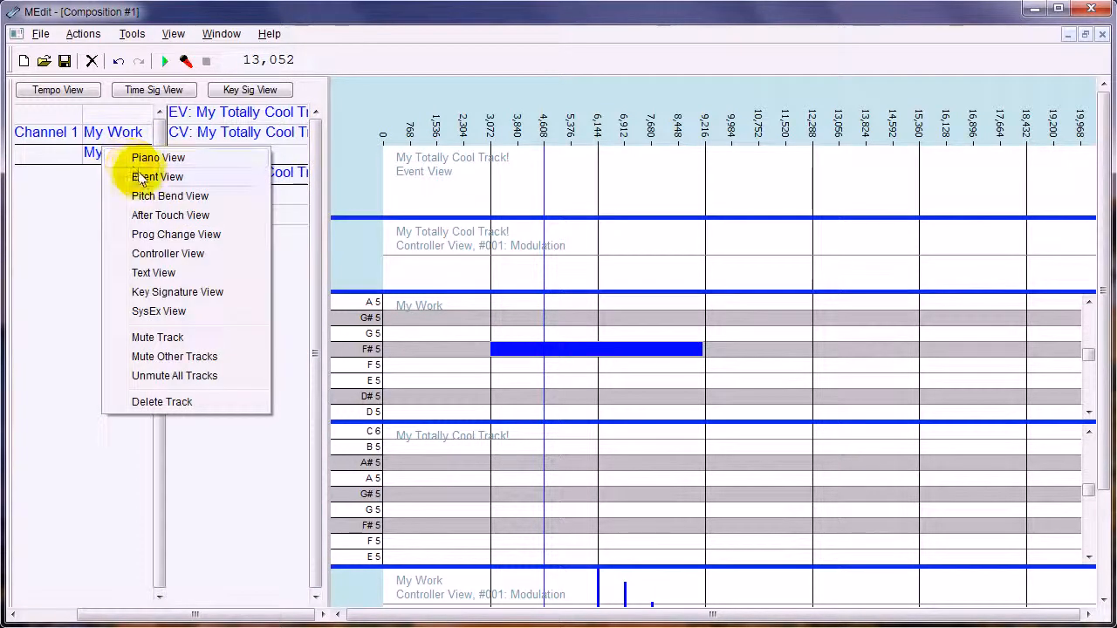
{"action": "left_click", "coordinate": [144, 176]}
{"action": "right_click", "coordinate": [122, 131]}
{"action": "left_click", "coordinate": [150, 152]}
{"action": "left_click", "coordinate": [464, 193]}
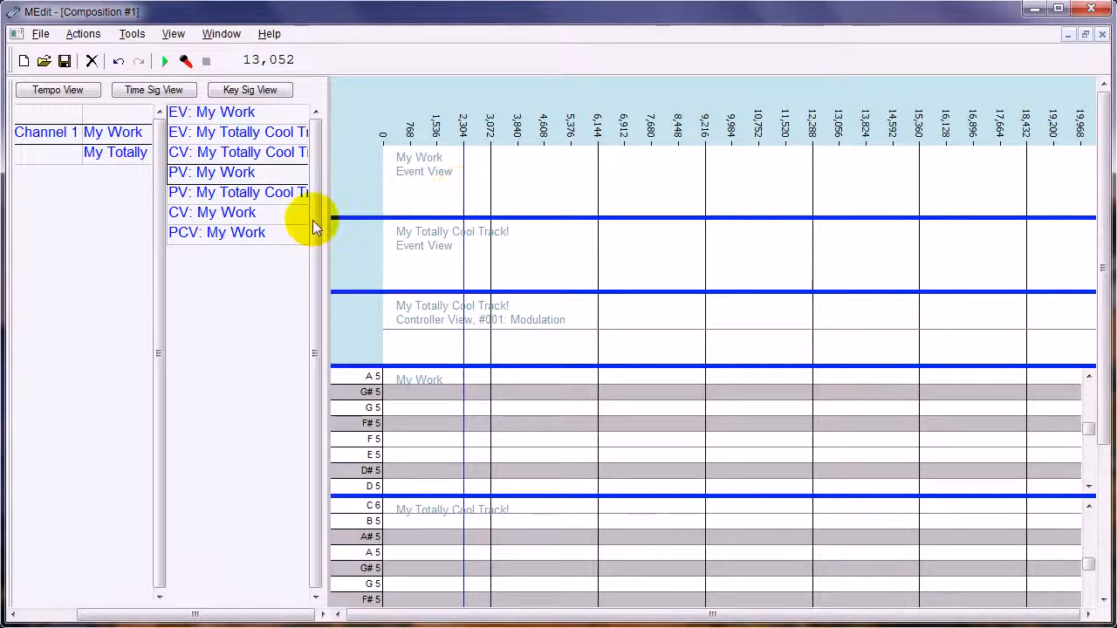
Delete every view from the view list, including the event, controller, piano and program change views of both tracks.
{"action": "right_click", "coordinate": [235, 114]}
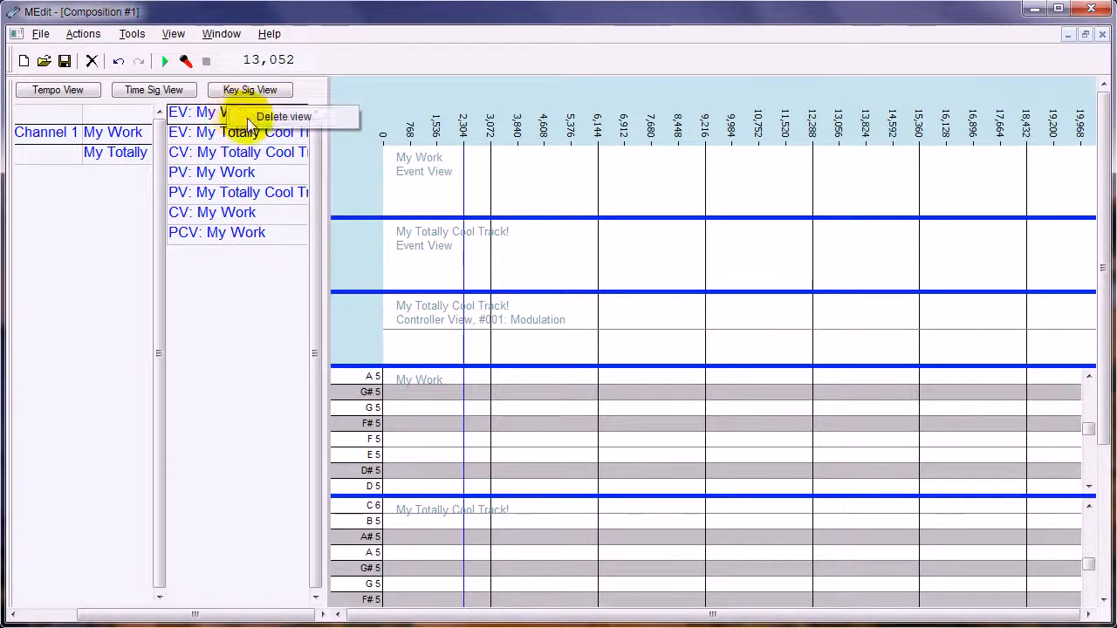
{"action": "left_click", "coordinate": [254, 116]}
{"action": "right_click", "coordinate": [238, 123]}
{"action": "left_click", "coordinate": [255, 126]}
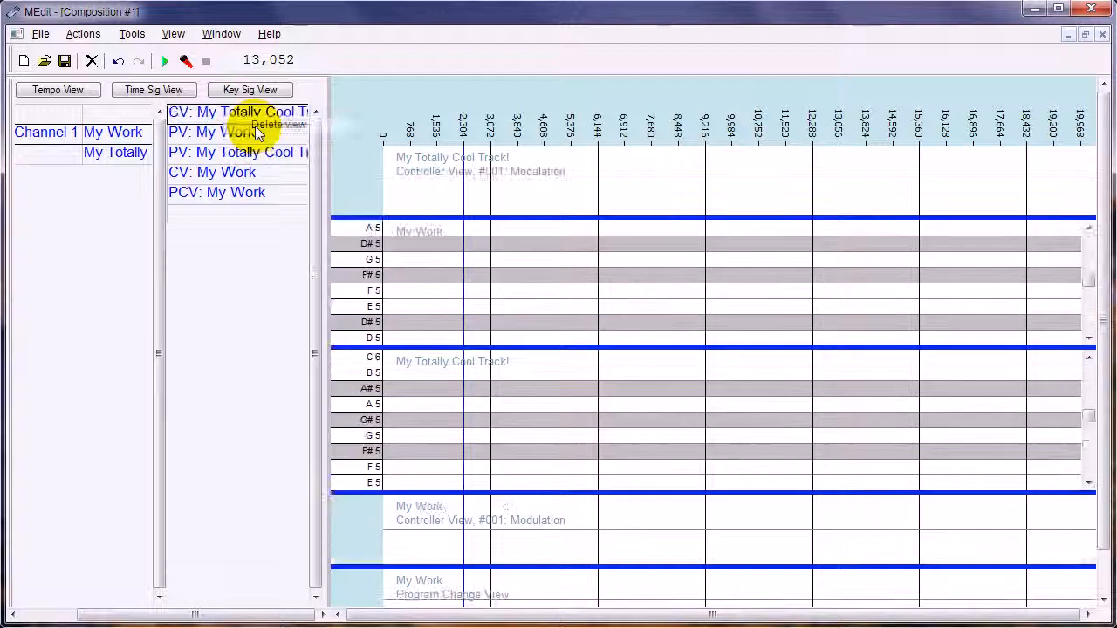
{"action": "right_click", "coordinate": [233, 152]}
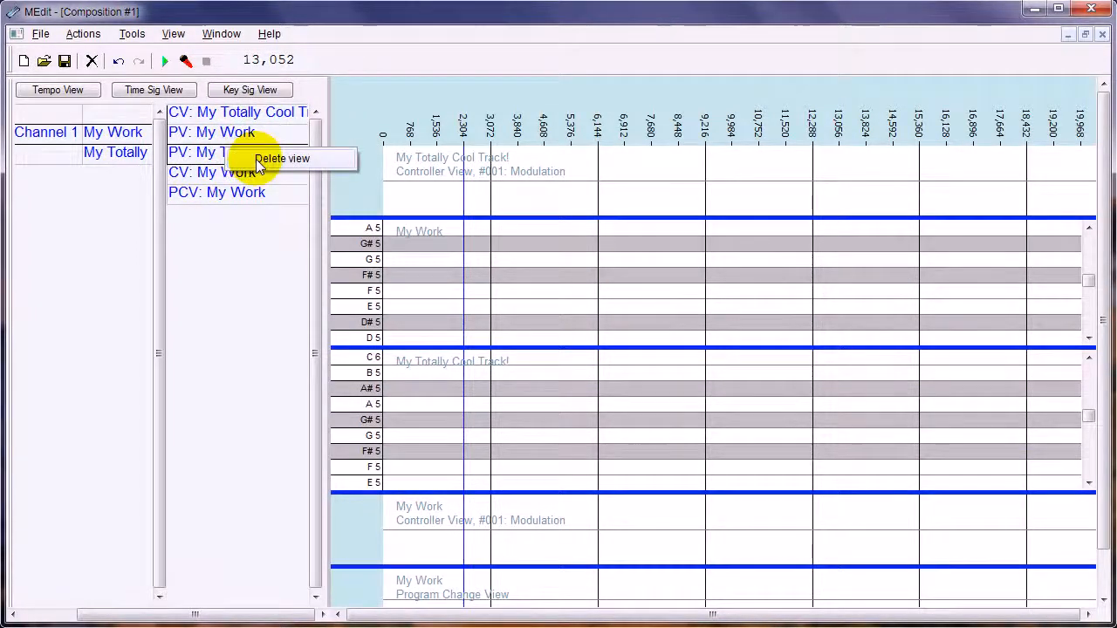
{"action": "left_click", "coordinate": [256, 159]}
{"action": "right_click", "coordinate": [218, 151]}
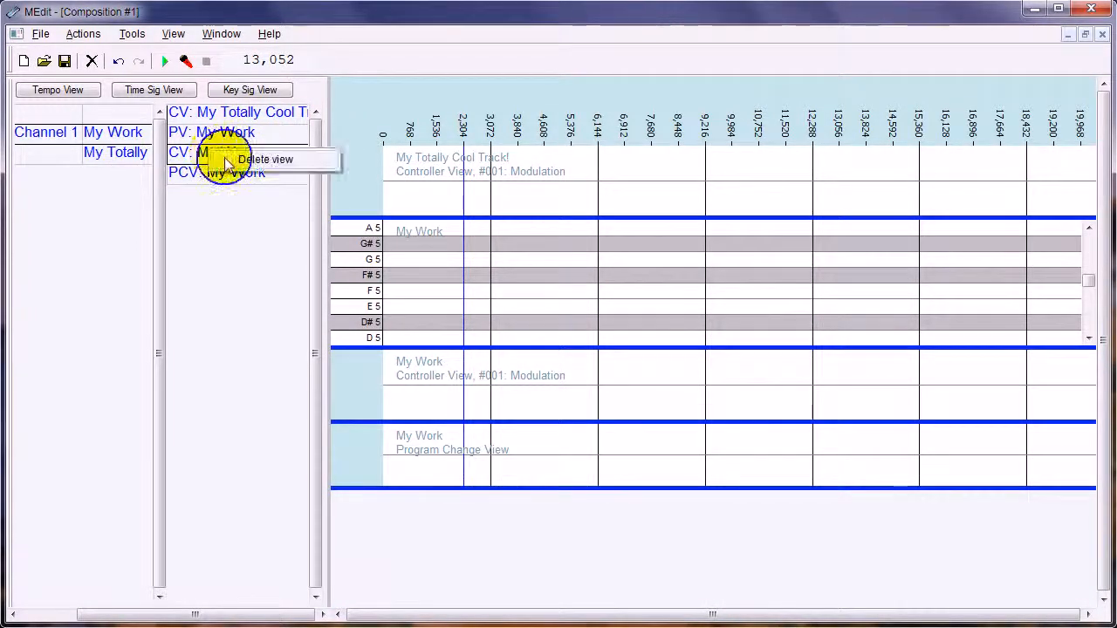
{"action": "left_click", "coordinate": [249, 158]}
{"action": "right_click", "coordinate": [222, 129]}
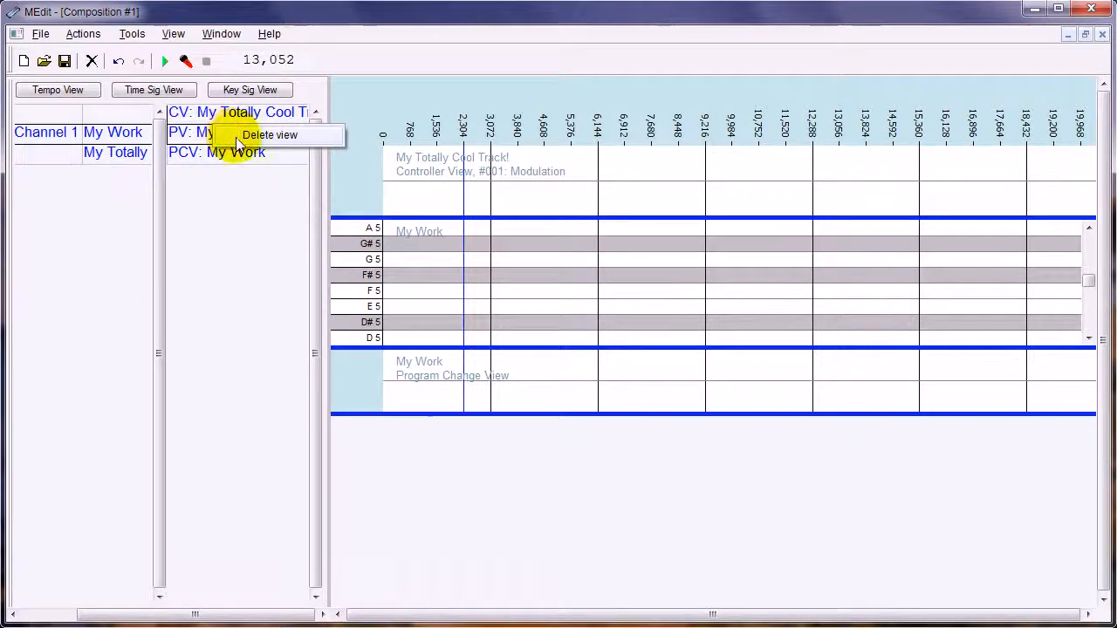
{"action": "left_click", "coordinate": [236, 136]}
{"action": "right_click", "coordinate": [228, 135]}
{"action": "left_click", "coordinate": [249, 141]}
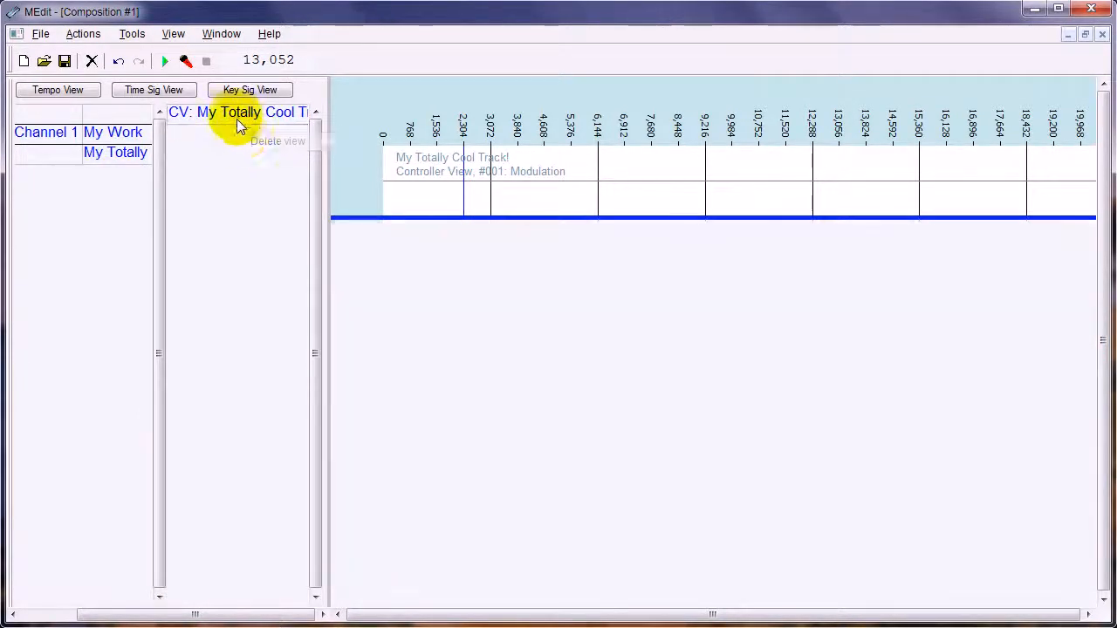
{"action": "right_click", "coordinate": [234, 114]}
{"action": "left_click", "coordinate": [261, 122]}
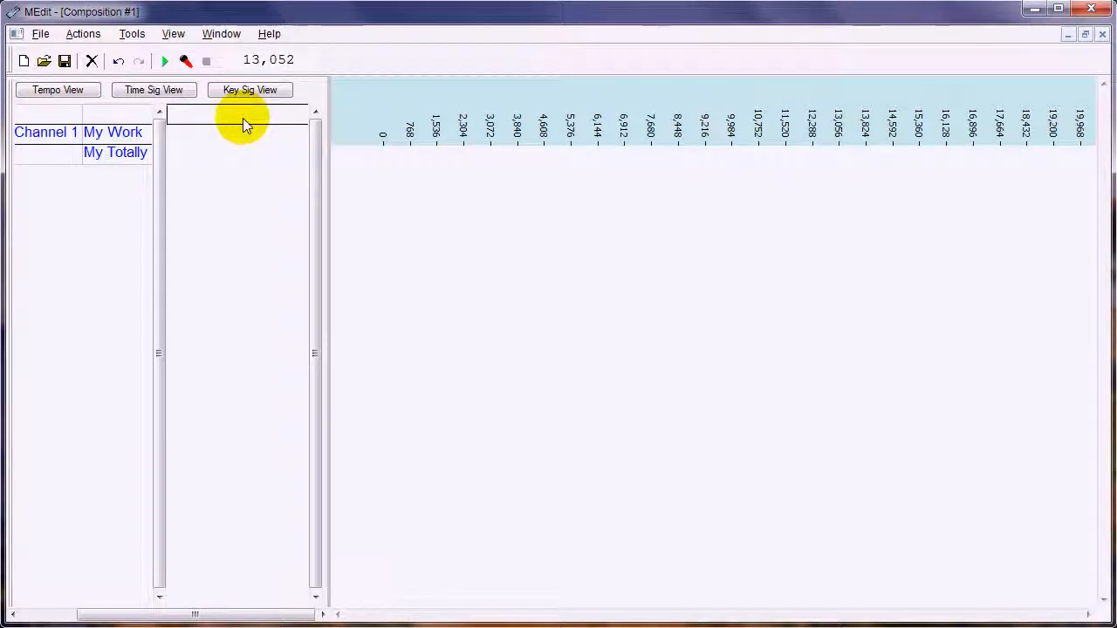
Open a Piano View for My Work and another for My Totally Cool Track!
{"action": "right_click", "coordinate": [125, 141]}
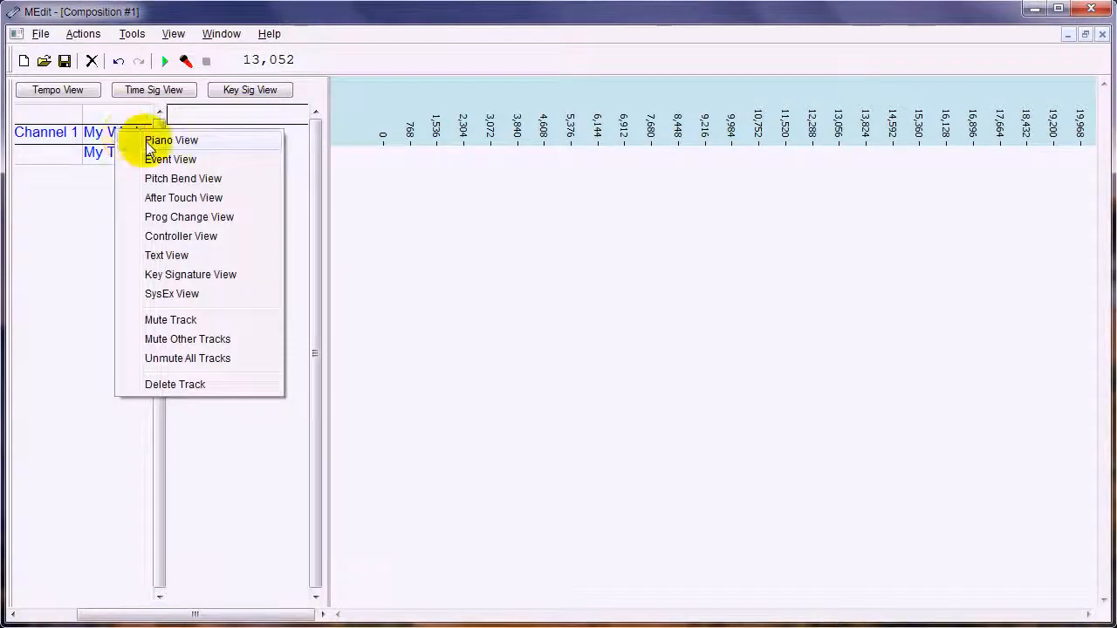
{"action": "left_click", "coordinate": [151, 143]}
{"action": "right_click", "coordinate": [125, 154]}
{"action": "left_click", "coordinate": [144, 155]}
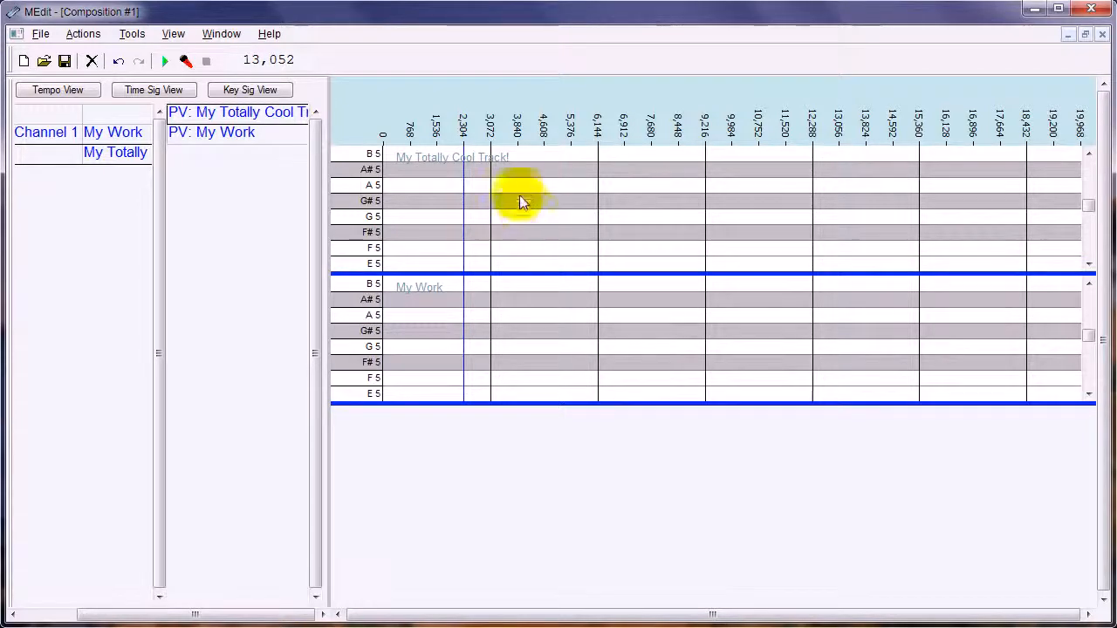
Enter an A#5 note from tick 3,072 to 6,144 in My Totally Cool Track! and one from 5,376 to 8,448 in My Work.
{"action": "left_click", "coordinate": [496, 171]}
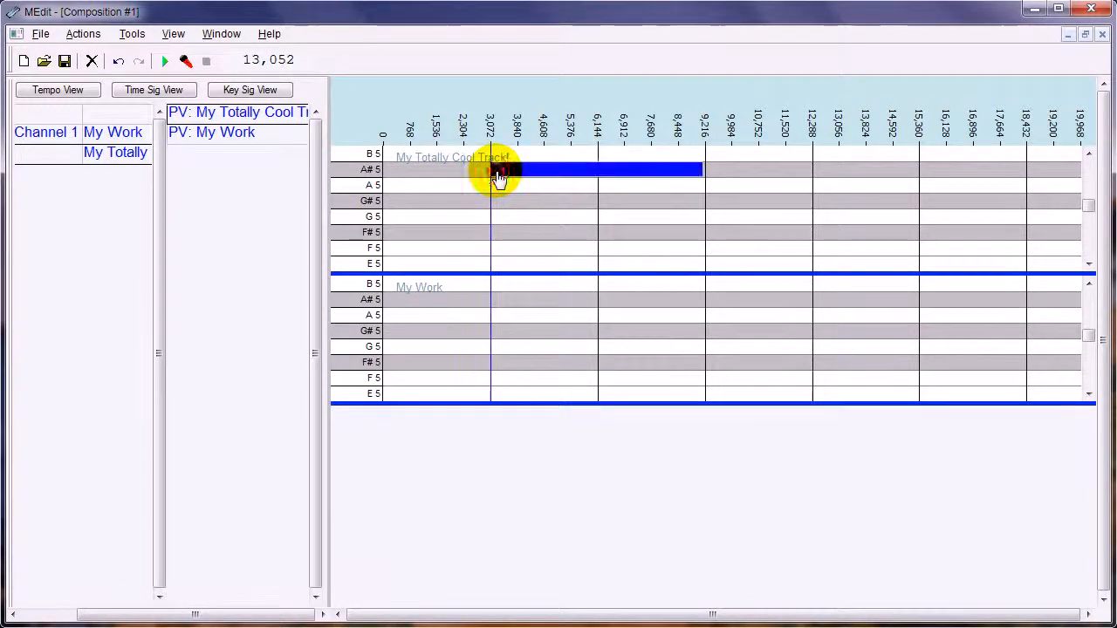
{"action": "left_click_drag", "start_coordinate": [702, 171], "coordinate": [598, 171]}
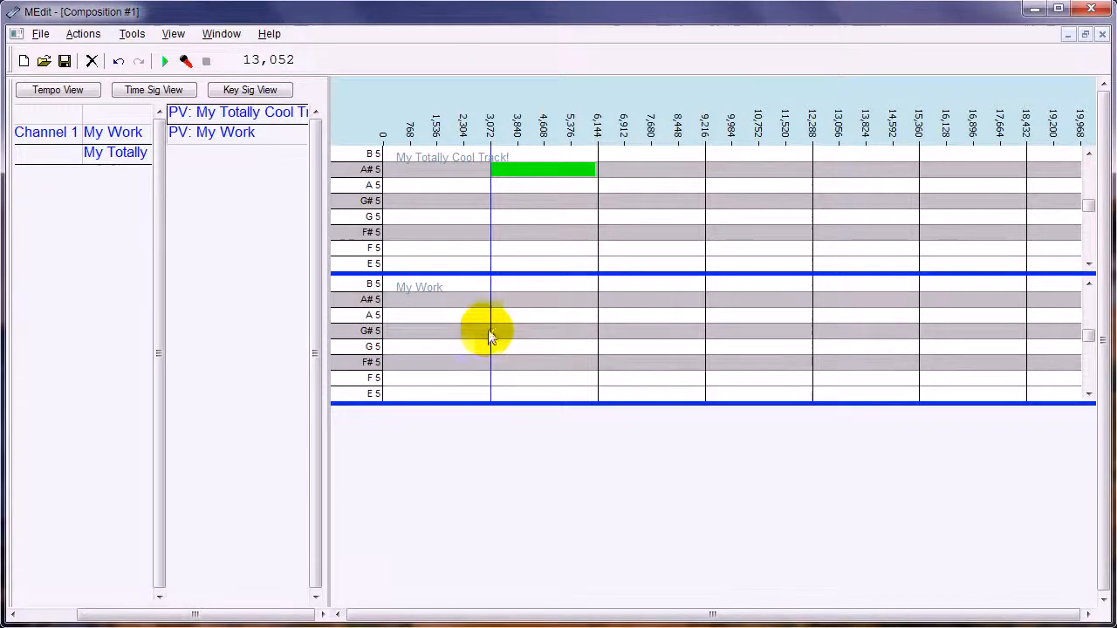
{"action": "left_click", "coordinate": [572, 300]}
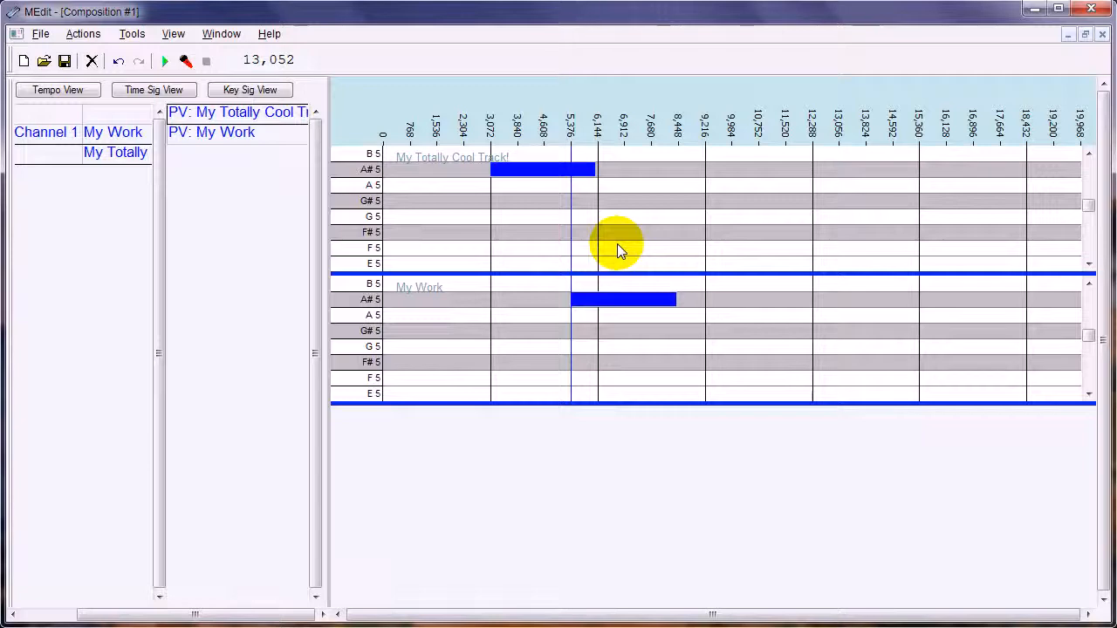
Play the composition from tick 2,304 to hear both tracks' notes, and stop playback after them.
{"action": "left_click", "coordinate": [463, 251]}
{"action": "key", "text": "space"}
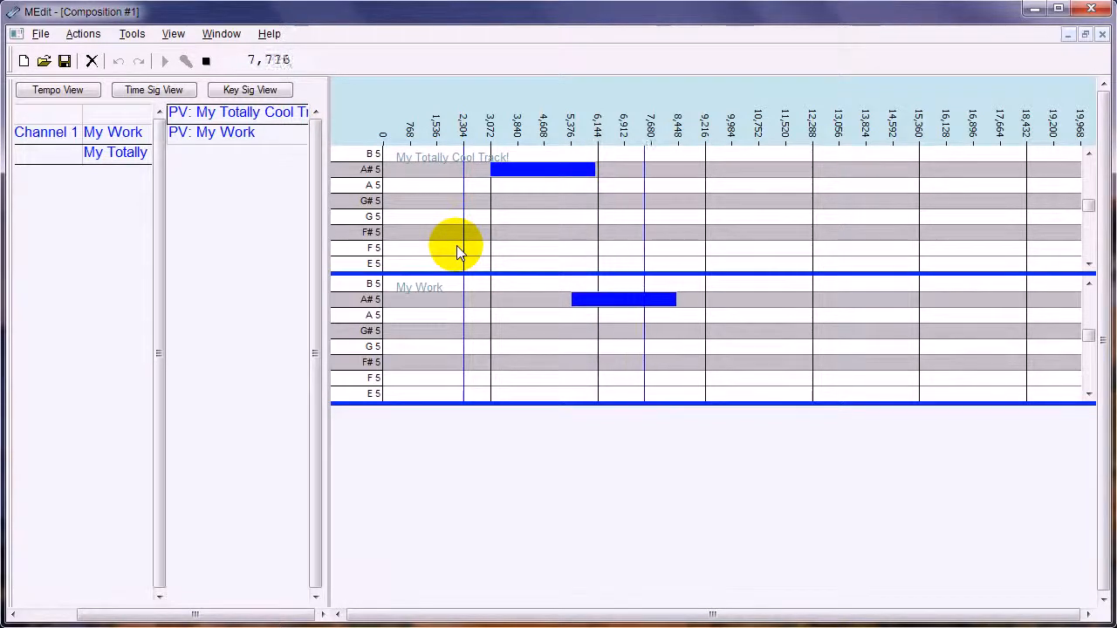
{"action": "key", "text": "space"}
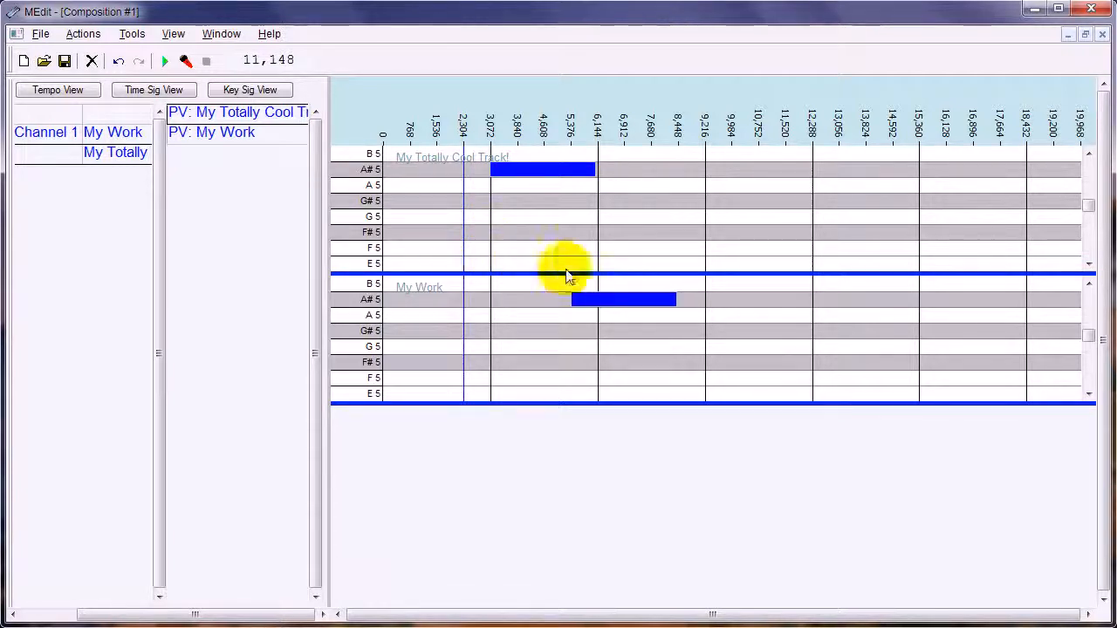
Replace the A#5 note in My Totally Cool Track! with a short G#5 note at tick 3,072 and set the snap to eighth note.
{"action": "left_click", "coordinate": [532, 173]}
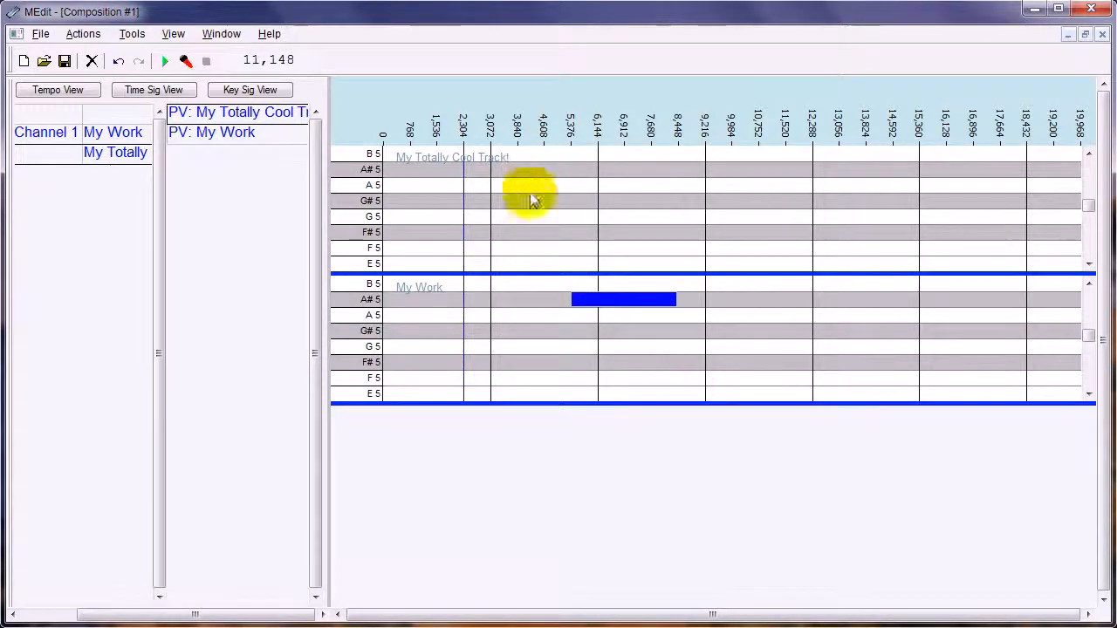
{"action": "left_click", "coordinate": [494, 200]}
{"action": "right_click", "coordinate": [503, 202]}
{"action": "mouse_move", "coordinate": [539, 212]}
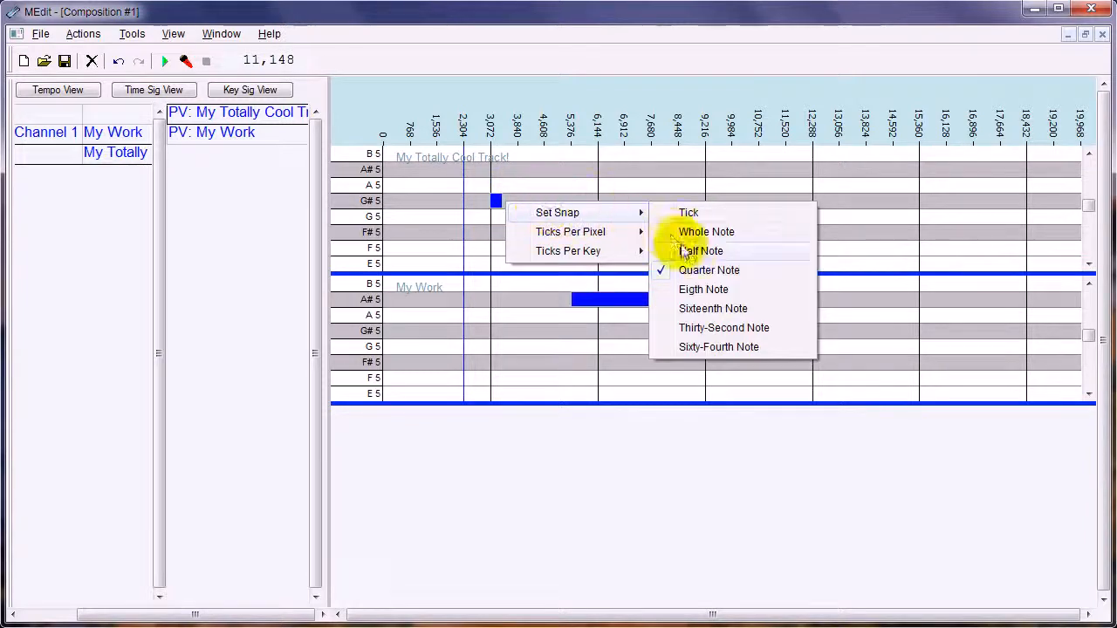
{"action": "left_click", "coordinate": [693, 289]}
Enter consecutive eighth notes: G#5 in My Totally Cool Track! from 3,072 to 6,144 and 9,216 to 12,288, A#5 in My Work from 6,144 to 9,216.
{"action": "left_click", "coordinate": [506, 199]}
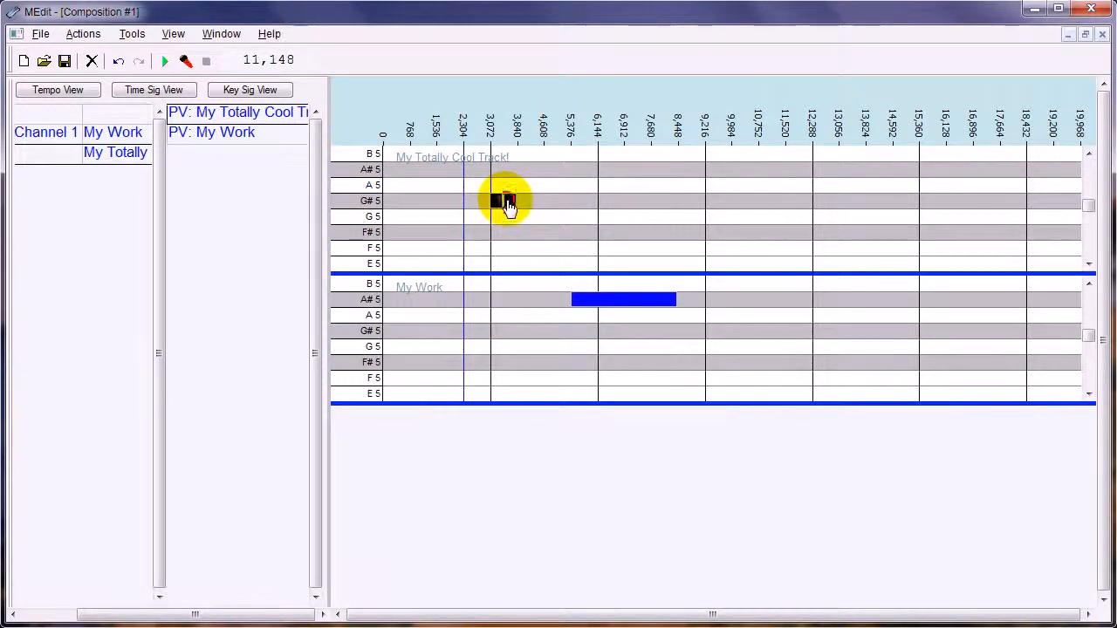
{"action": "left_click", "coordinate": [763, 201]}
{"action": "left_click", "coordinate": [775, 200]}
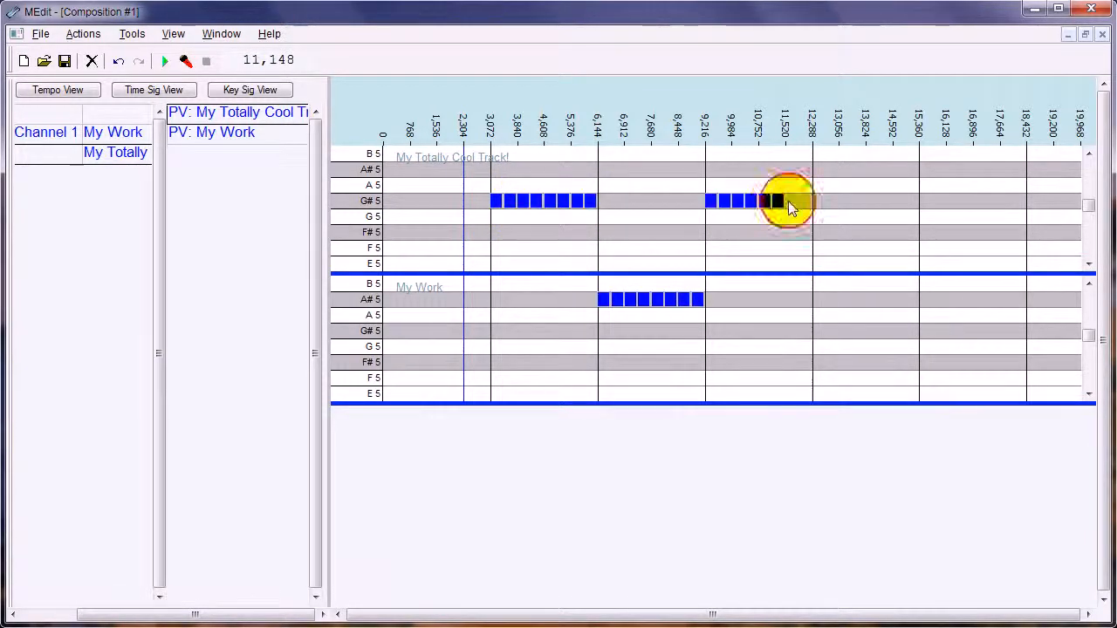
{"action": "left_click", "coordinate": [788, 201]}
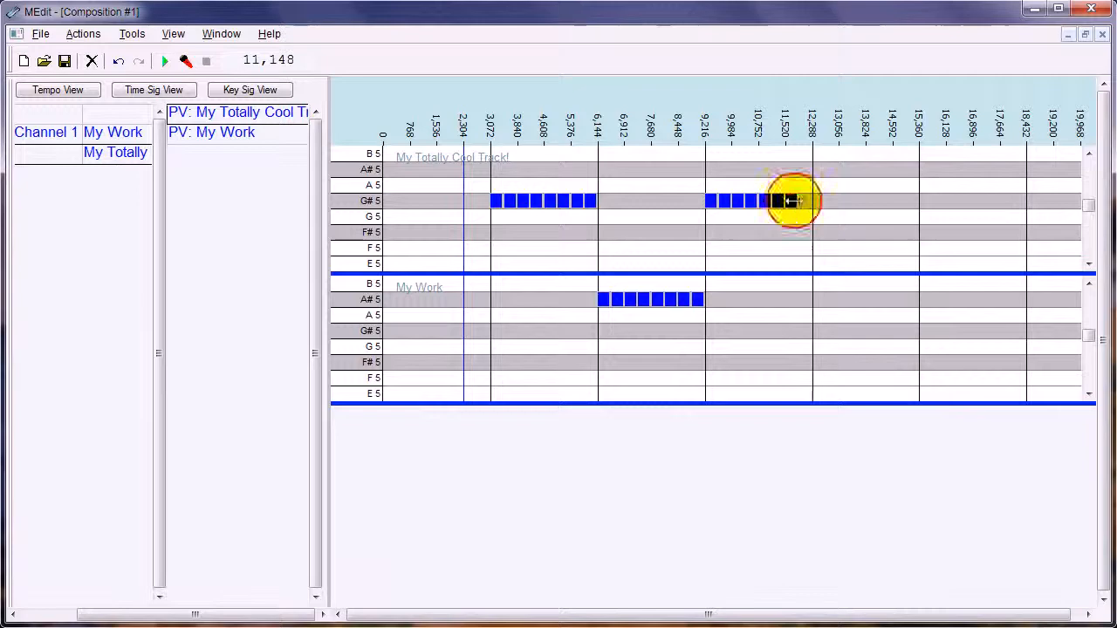
{"action": "left_click", "coordinate": [804, 202]}
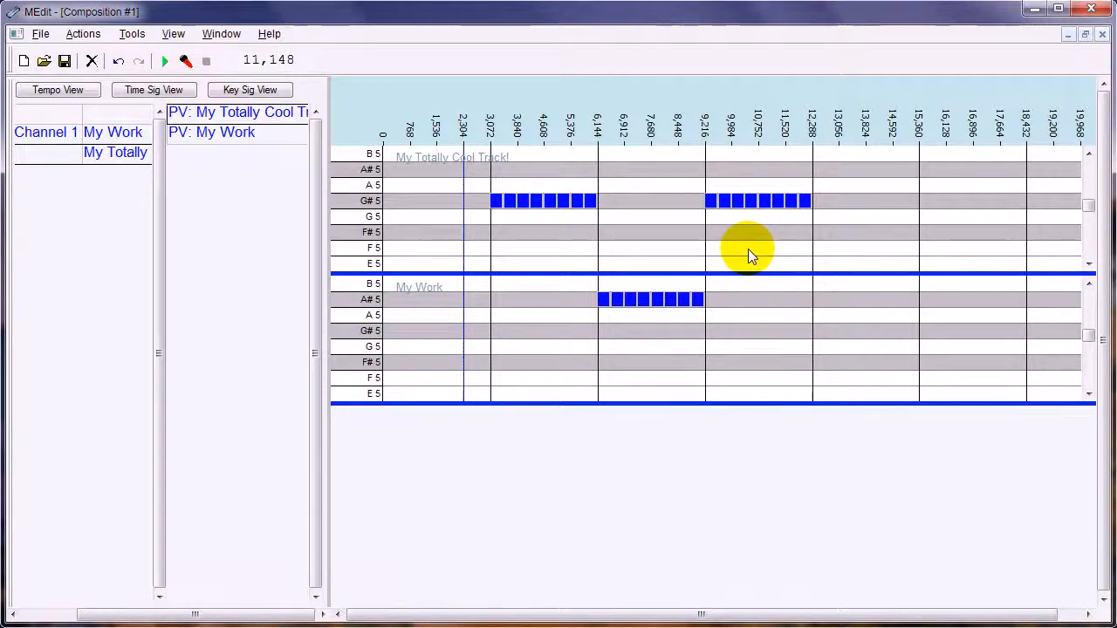
Open Program Change Views for both tracks and add program changes to My Work at ticks 4,608 and 7,680.
{"action": "right_click", "coordinate": [733, 241]}
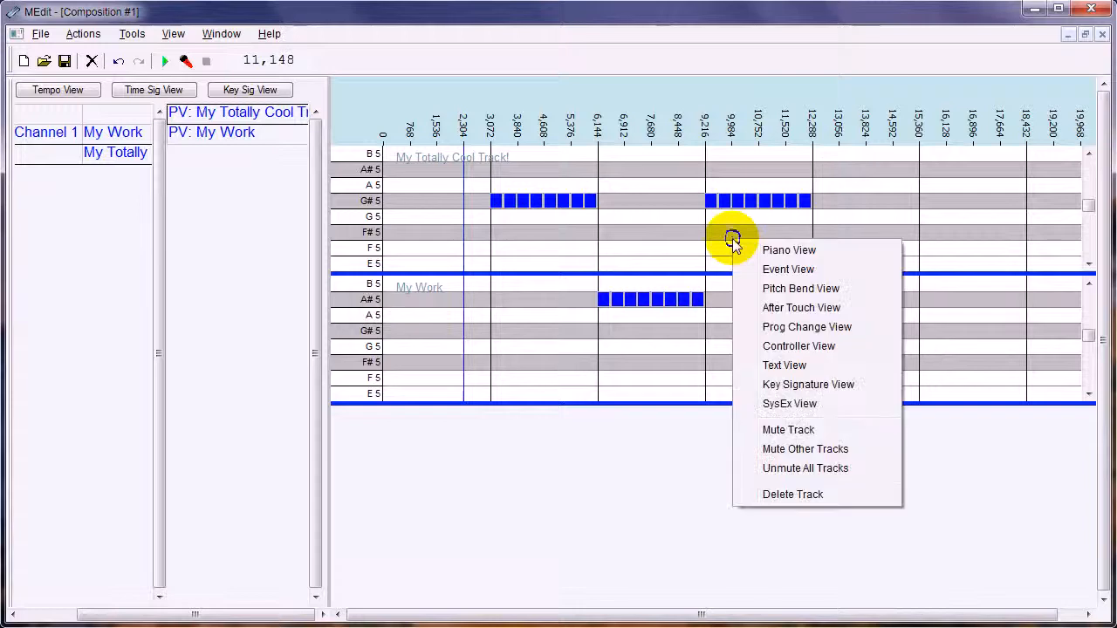
{"action": "left_click", "coordinate": [783, 326]}
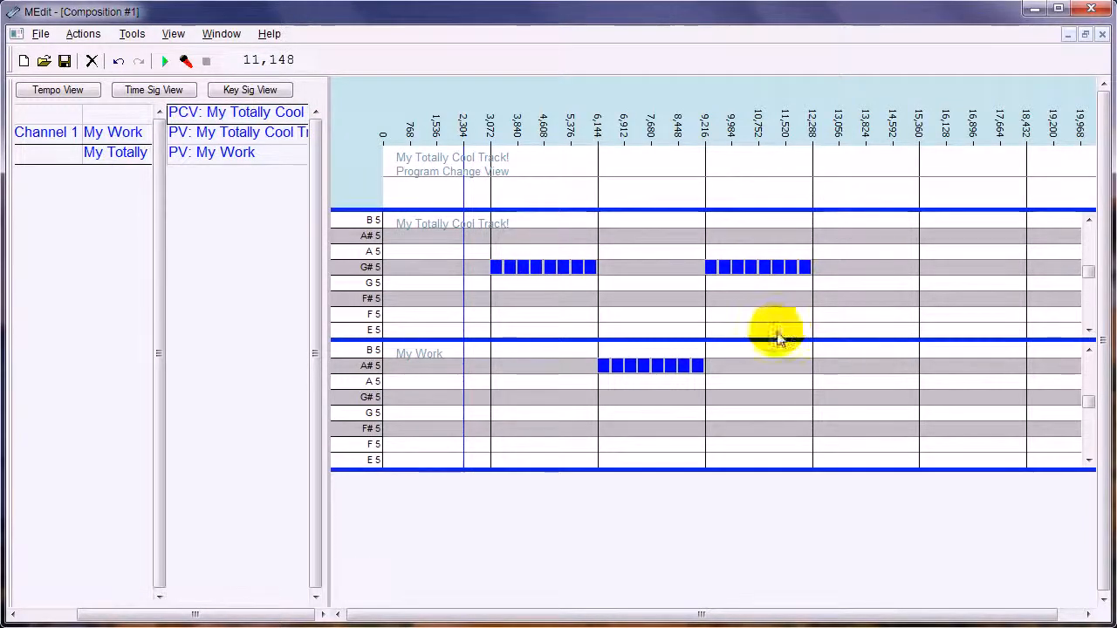
{"action": "right_click", "coordinate": [777, 395]}
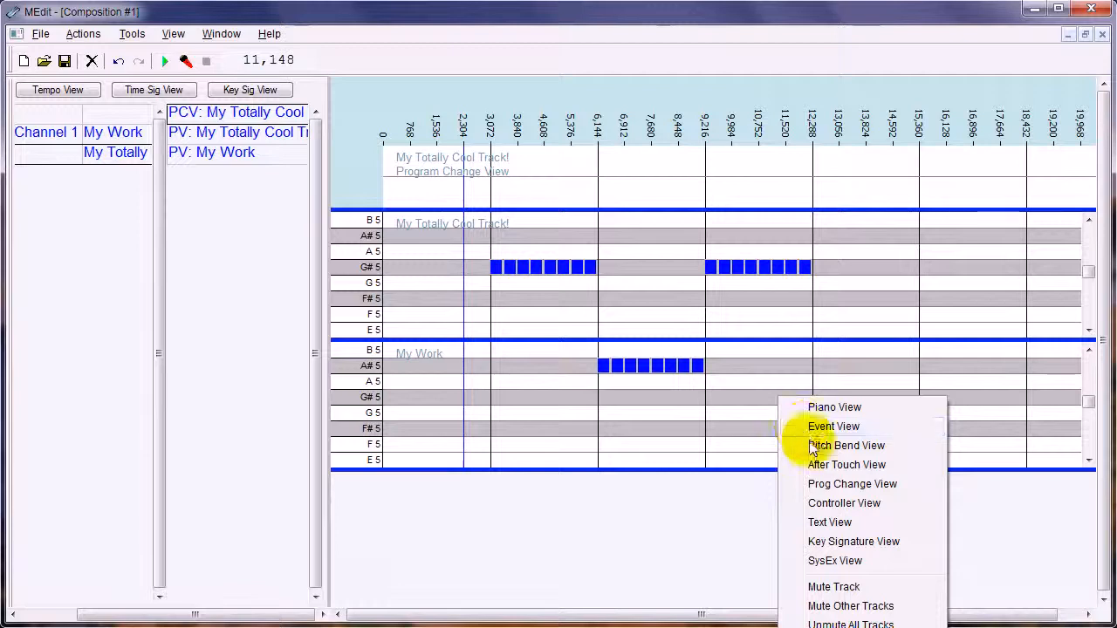
{"action": "left_click", "coordinate": [828, 485]}
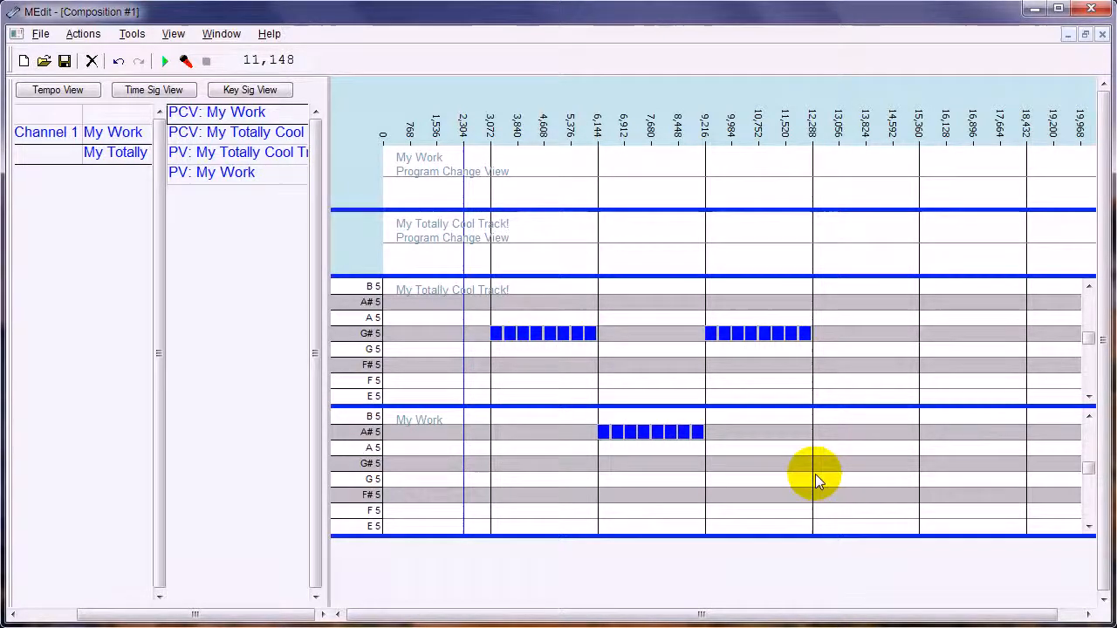
{"action": "left_click", "coordinate": [542, 197]}
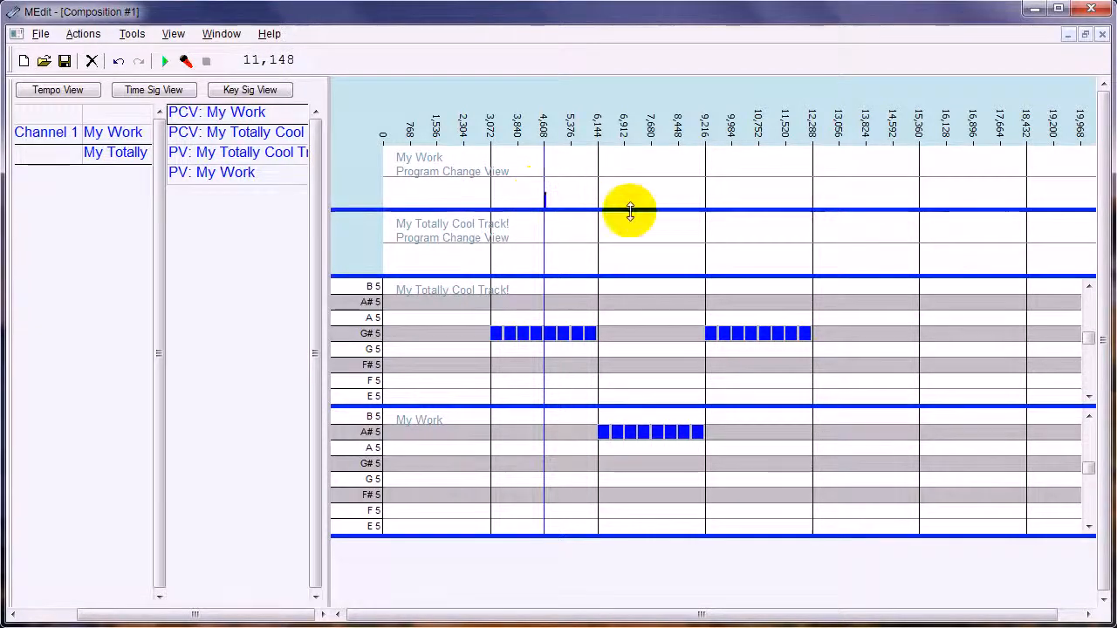
{"action": "left_click", "coordinate": [653, 185]}
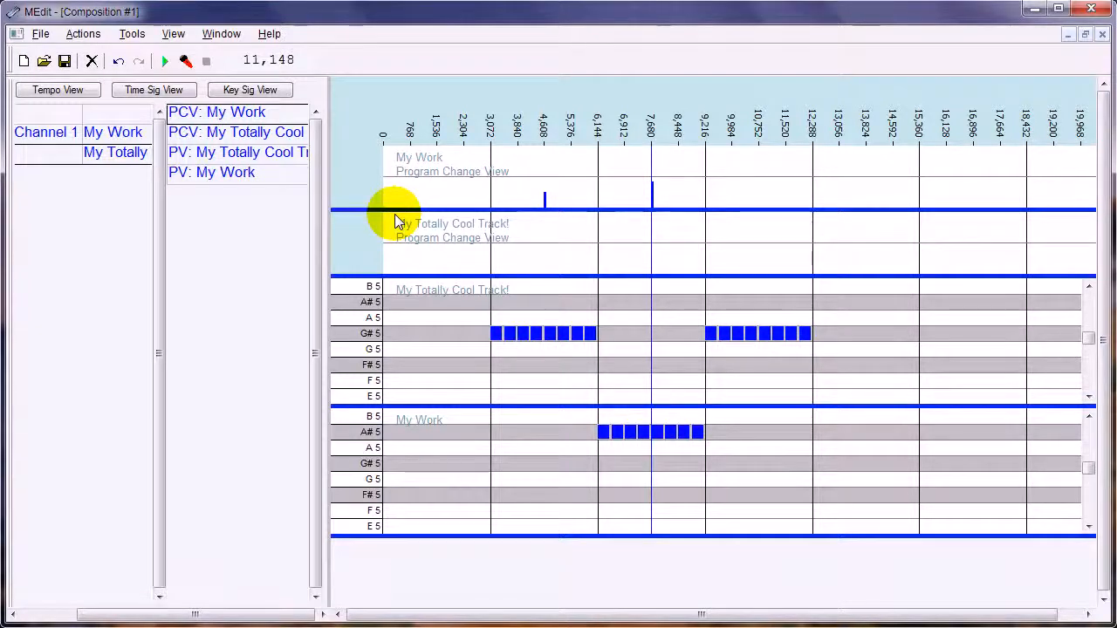
Play the composition from tick 3,072 to hear how the program changes affect both tracks.
{"action": "left_click", "coordinate": [463, 244]}
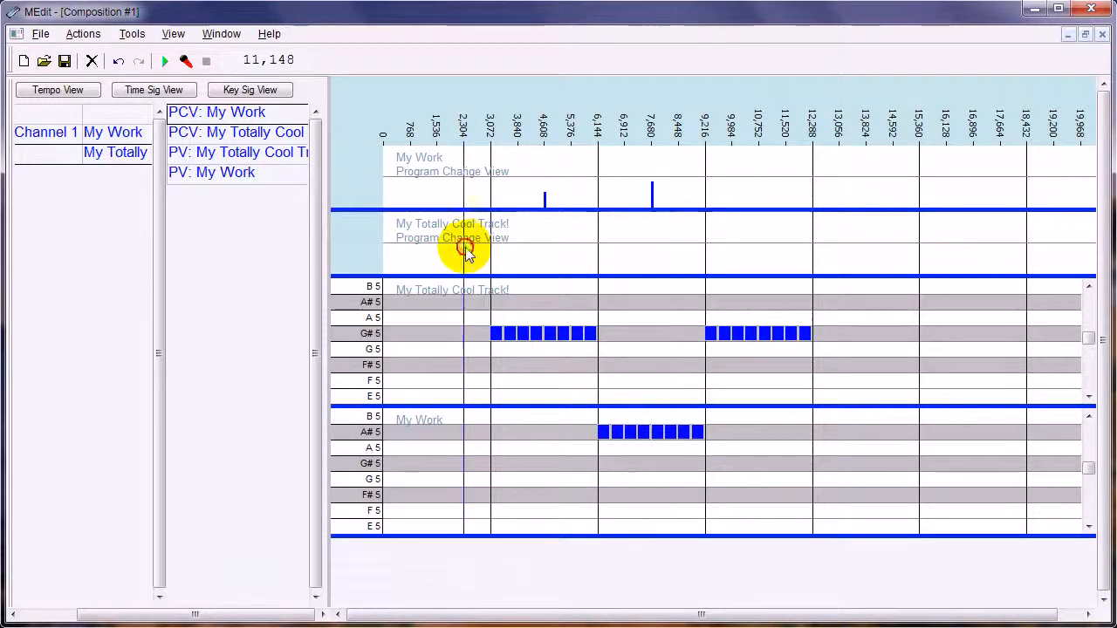
{"action": "left_click", "coordinate": [486, 252]}
{"action": "key", "text": "space"}
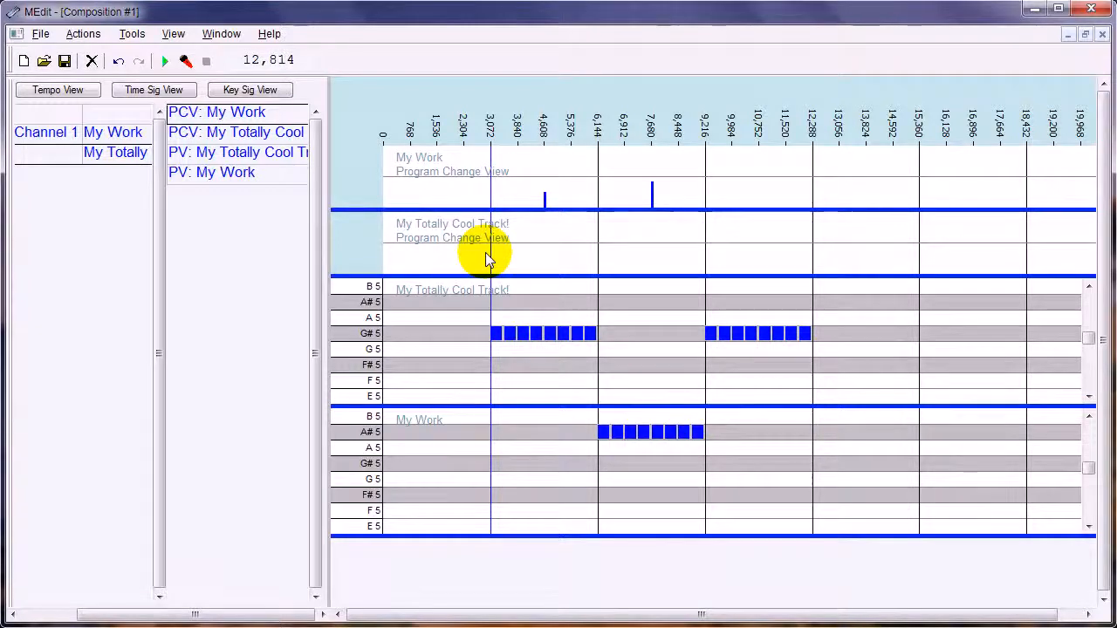
Delete the My Work track and fill the gap from 6,144 to 9,216 in My Totally Cool Track! with G#5 eighth notes.
{"action": "right_click", "coordinate": [102, 125]}
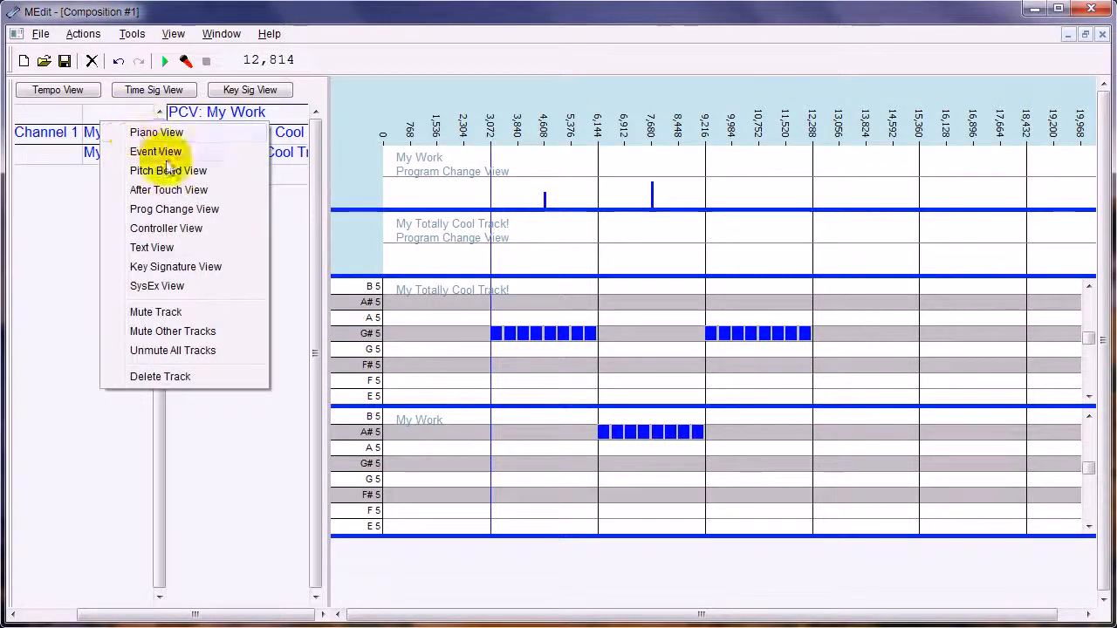
{"action": "left_click", "coordinate": [171, 376]}
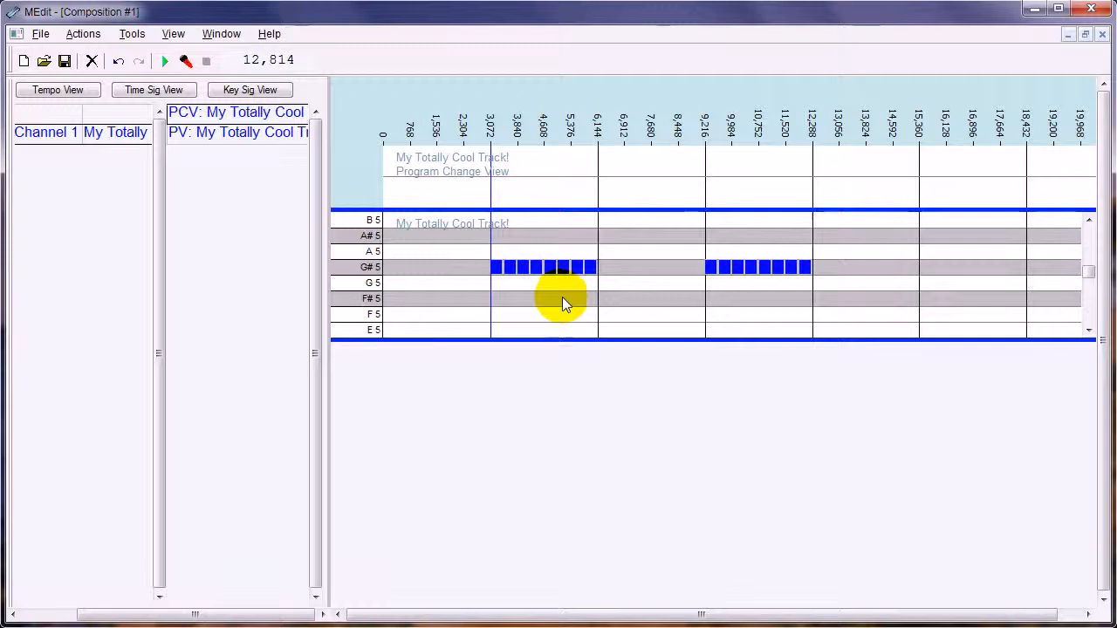
{"action": "left_click", "coordinate": [601, 264]}
{"action": "mouse_move", "coordinate": [600, 263]}
{"action": "left_mouse_down"}
{"action": "mouse_move", "coordinate": [698, 265]}
{"action": "mouse_move", "coordinate": [643, 268]}
{"action": "left_mouse_up"}
{"action": "left_click", "coordinate": [643, 268]}
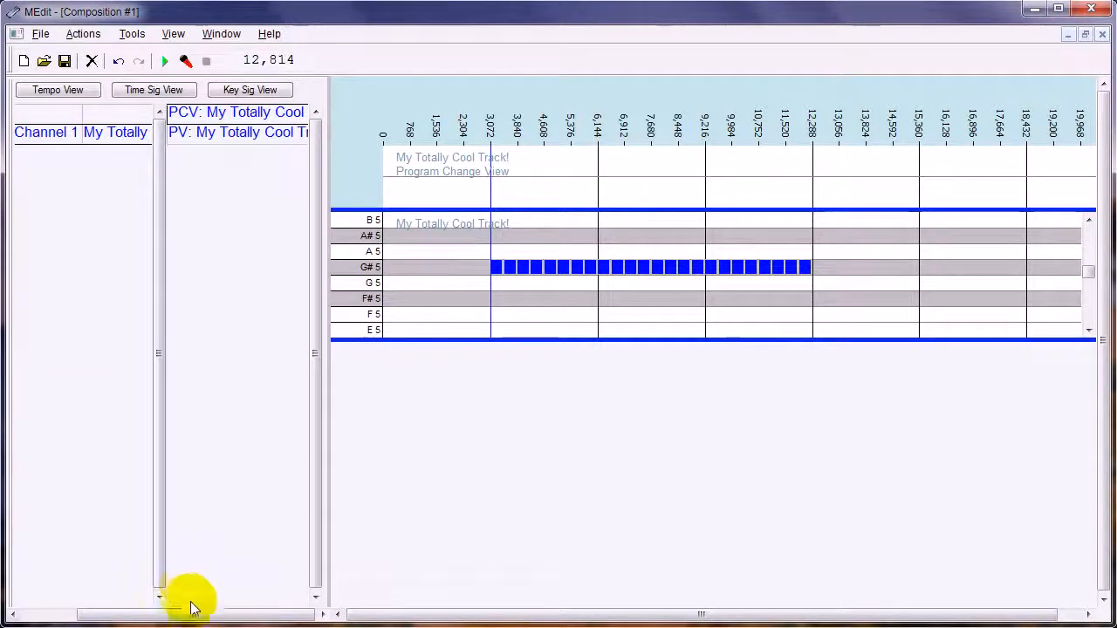
Add Channel 2 to the second Microsoft port with the Acoustic Grand instrument and MIDI channel number 2.
{"action": "left_click_drag", "start_coordinate": [200, 611], "coordinate": [37, 613]}
{"action": "right_click", "coordinate": [50, 129]}
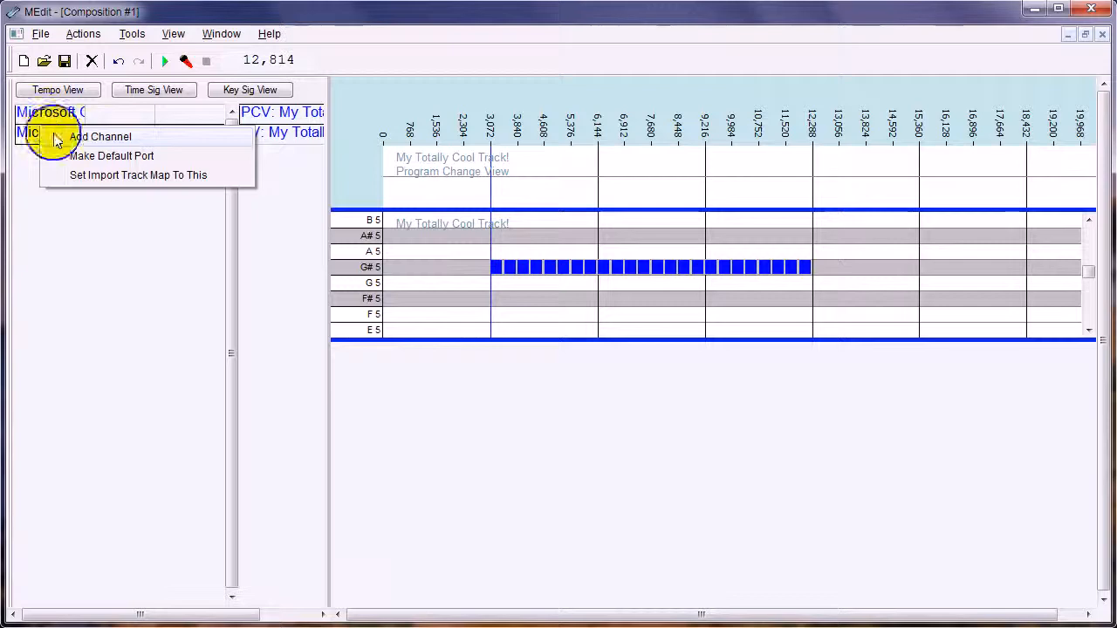
{"action": "left_click", "coordinate": [52, 136]}
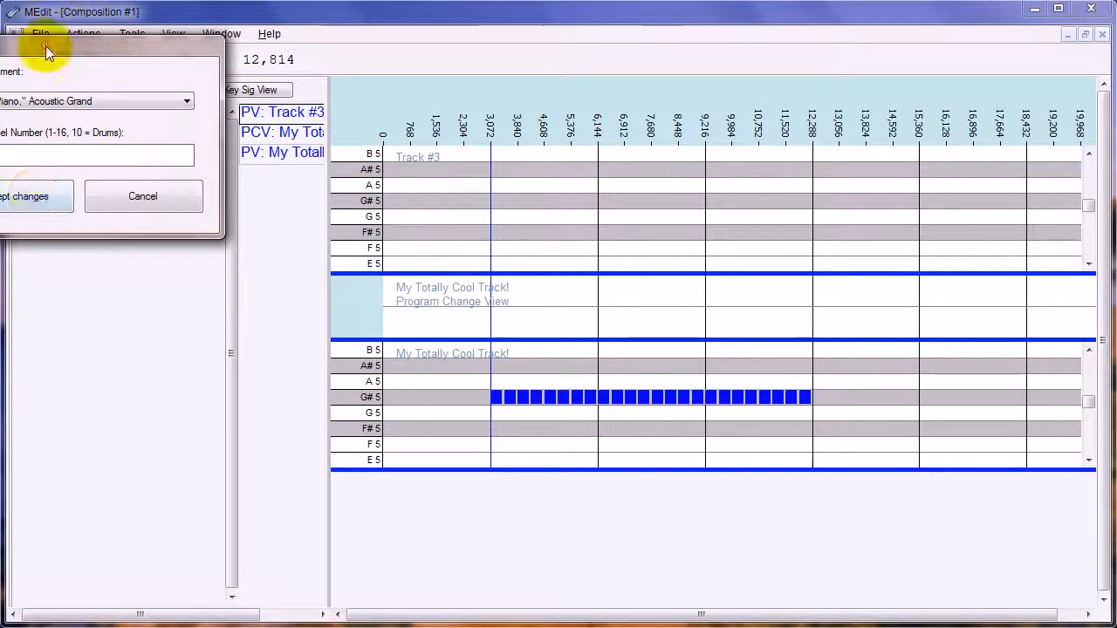
{"action": "left_click_drag", "start_coordinate": [46, 45], "coordinate": [179, 61]}
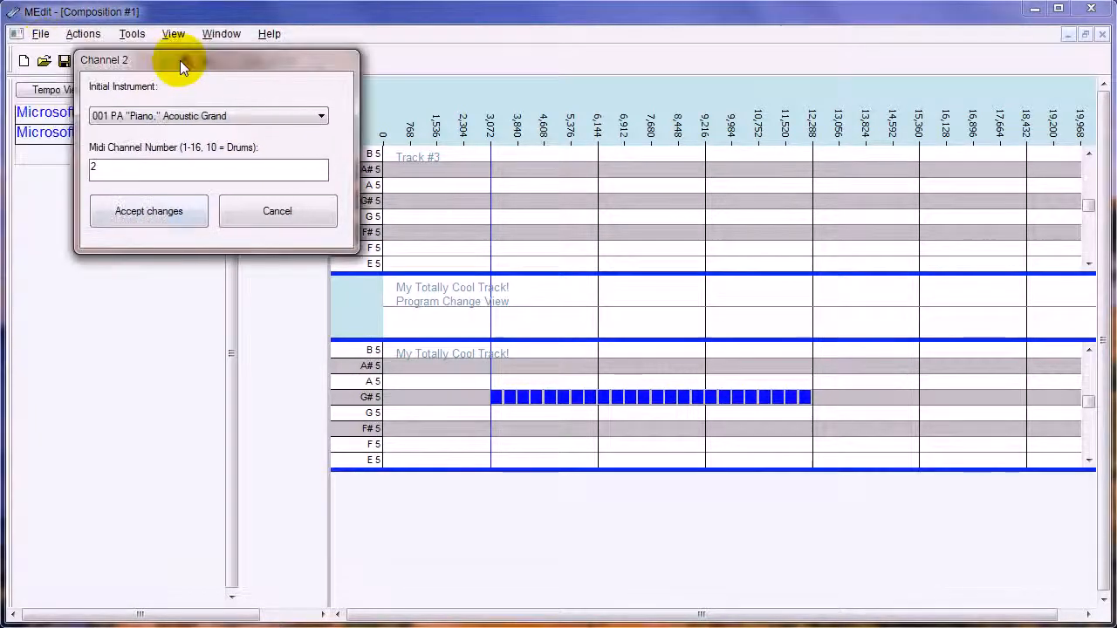
{"action": "left_click", "coordinate": [141, 217]}
Copy all G#5 notes from My Totally Cool Track! to Track #3 at tick 3,072 and move the copies down to F#5.
{"action": "left_click_drag", "start_coordinate": [489, 410], "coordinate": [809, 414]}
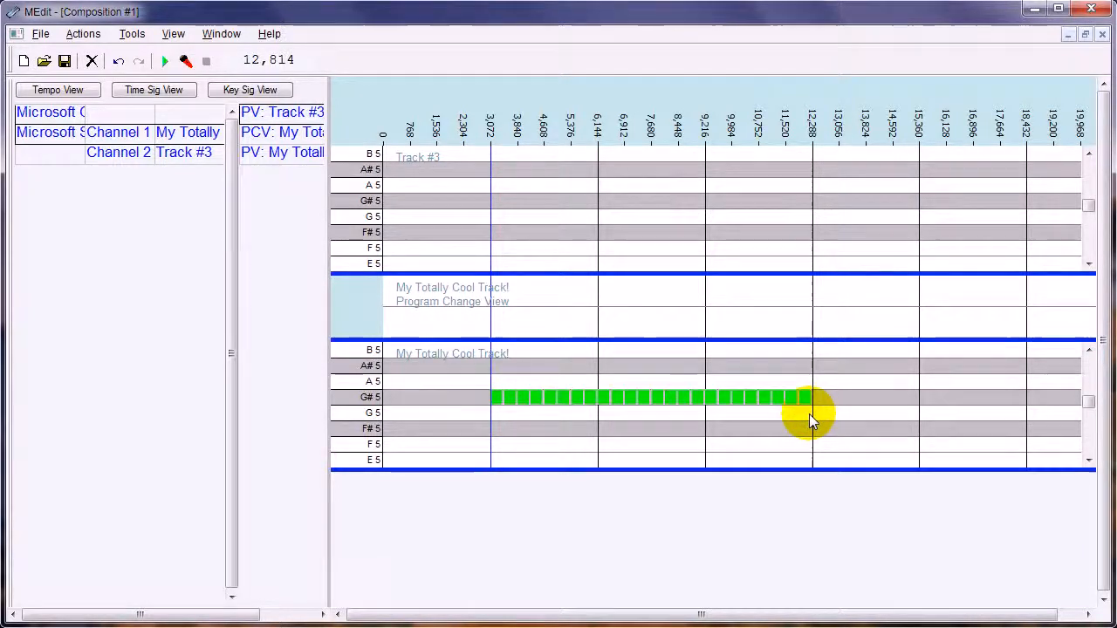
{"action": "left_click", "coordinate": [493, 212]}
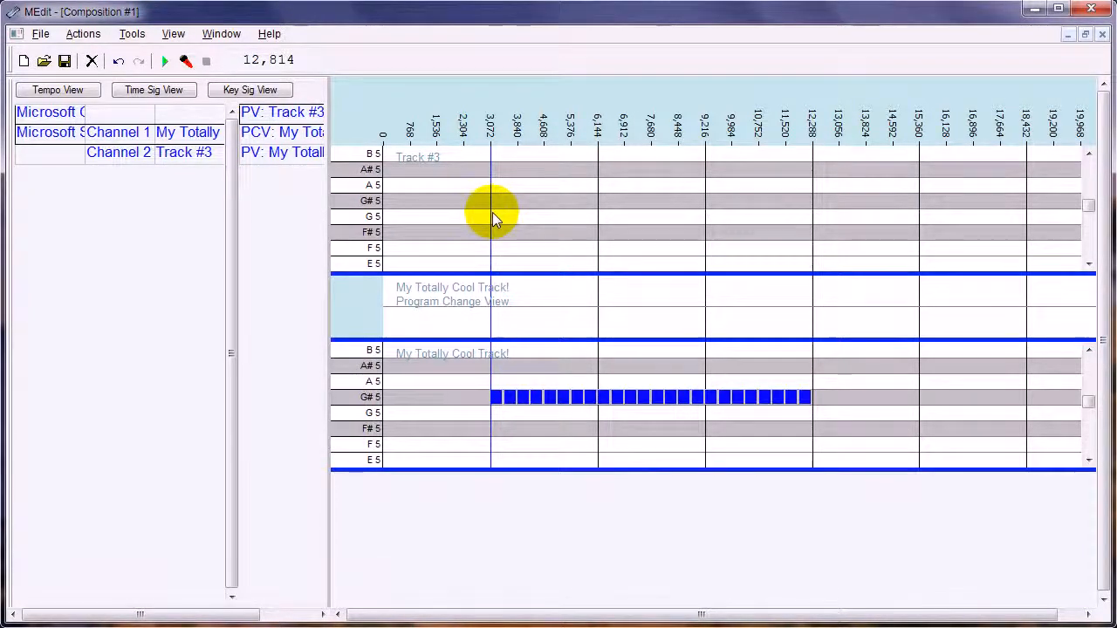
{"action": "key", "text": "ctrl+v"}
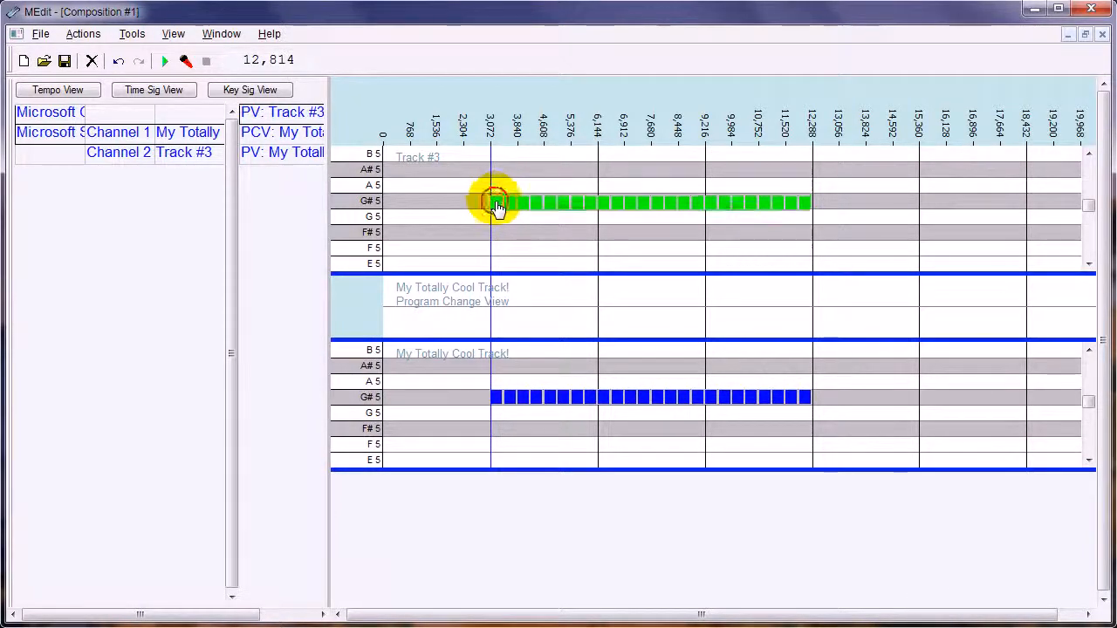
{"action": "left_click_drag", "start_coordinate": [496, 205], "coordinate": [498, 239]}
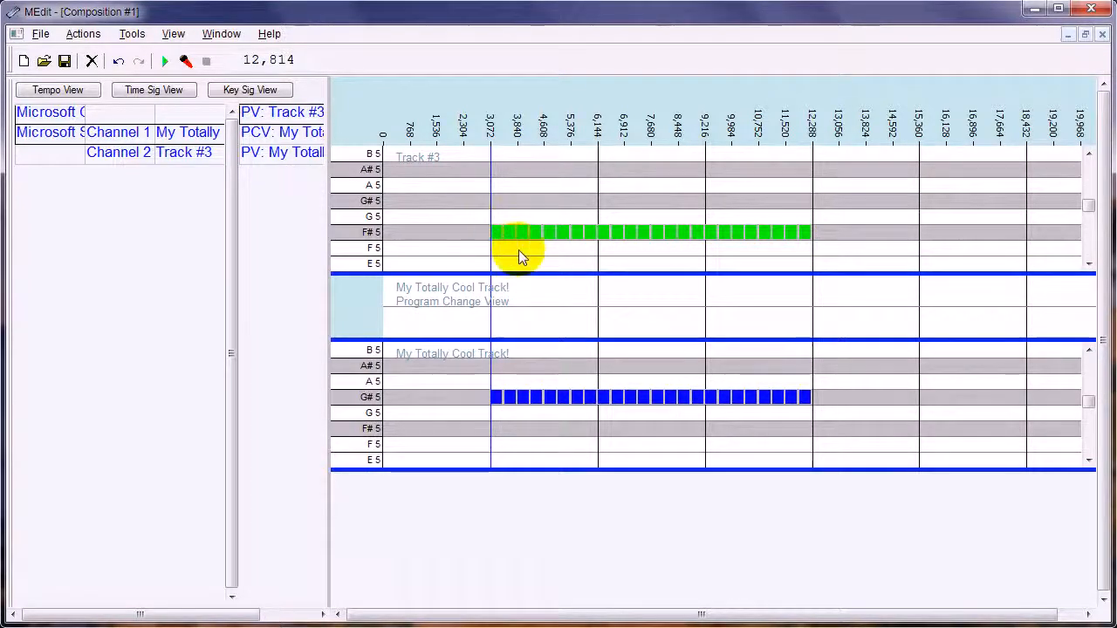
Open a Program Change View for Track #3 and add program changes at tick 7,680 there and 4,608 in My Totally Cool Track!
{"action": "right_click", "coordinate": [532, 253]}
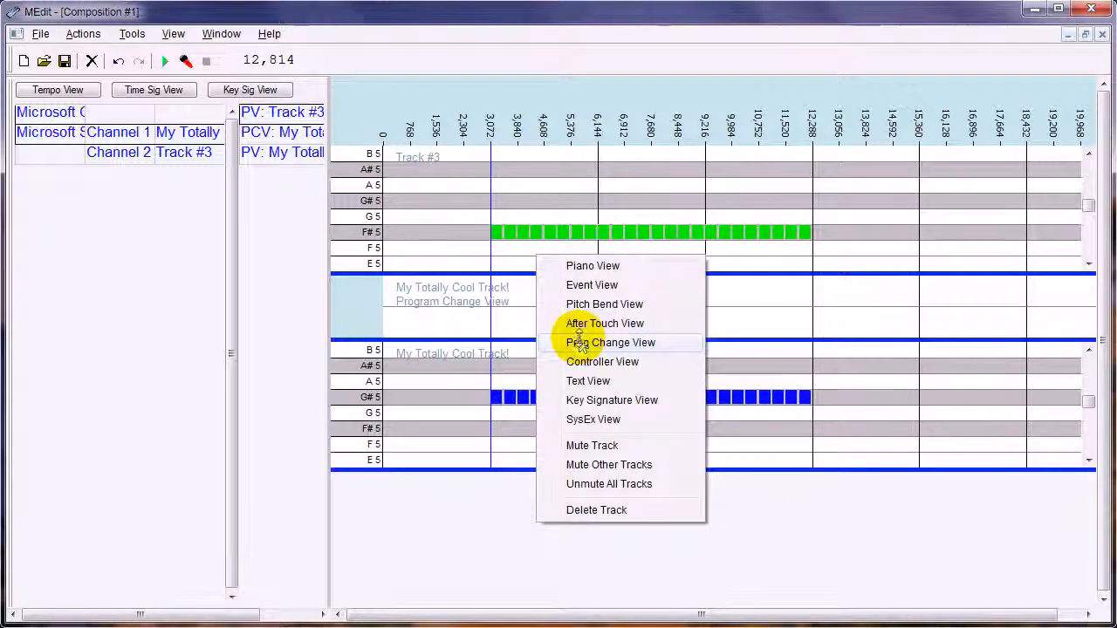
{"action": "left_click", "coordinate": [579, 343]}
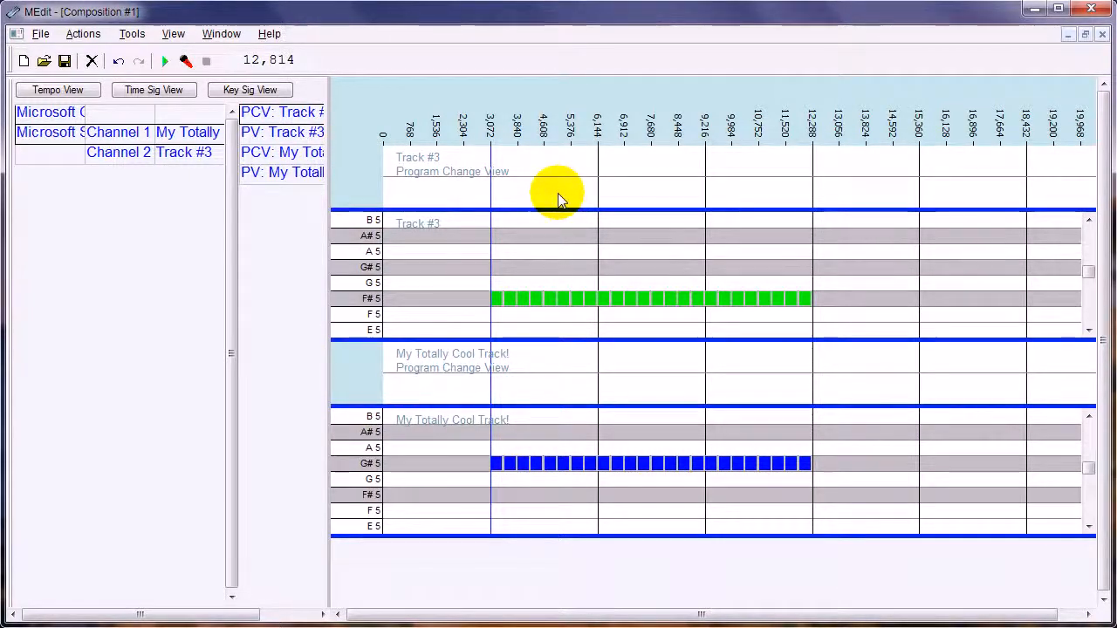
{"action": "left_click", "coordinate": [654, 194]}
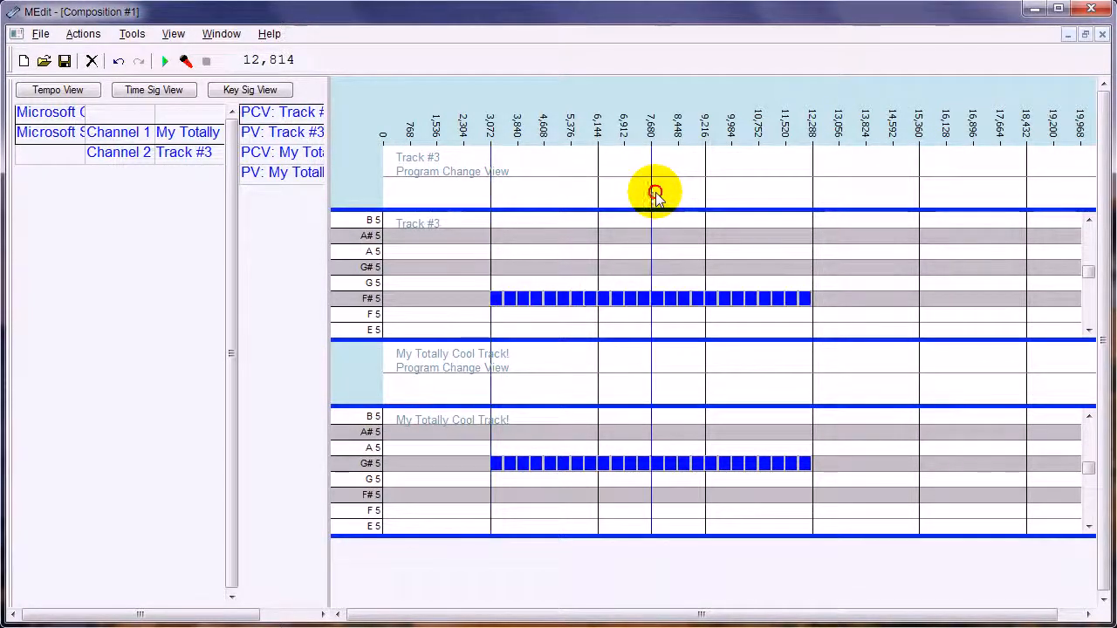
{"action": "left_click", "coordinate": [541, 383]}
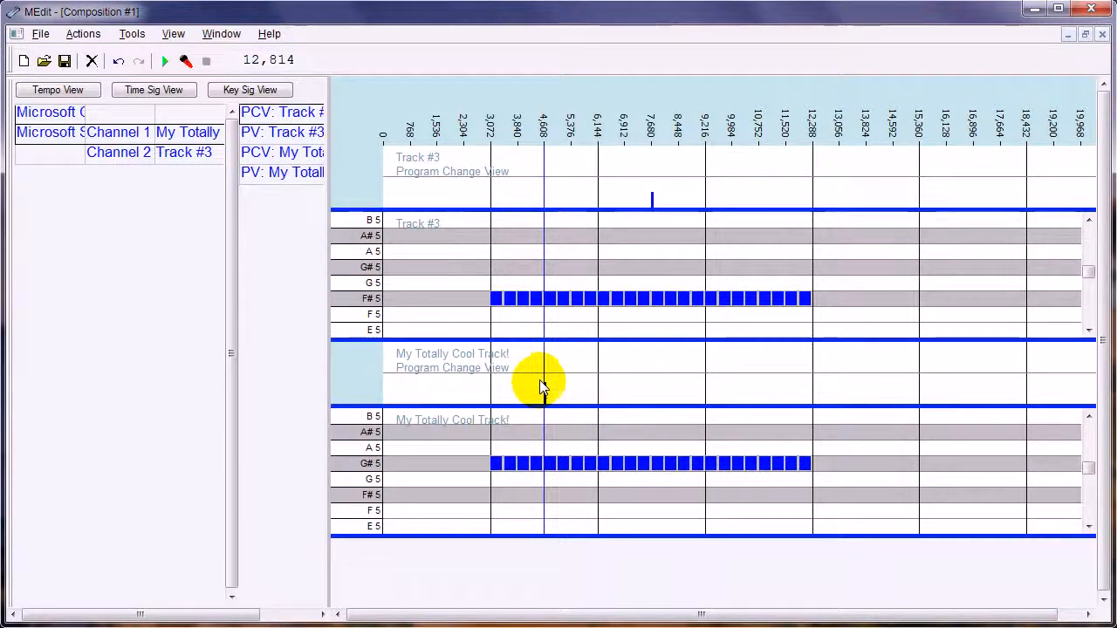
Play both tracks from tick 4,608 to hear their separate program changes, and stop playback.
{"action": "key", "text": "space"}
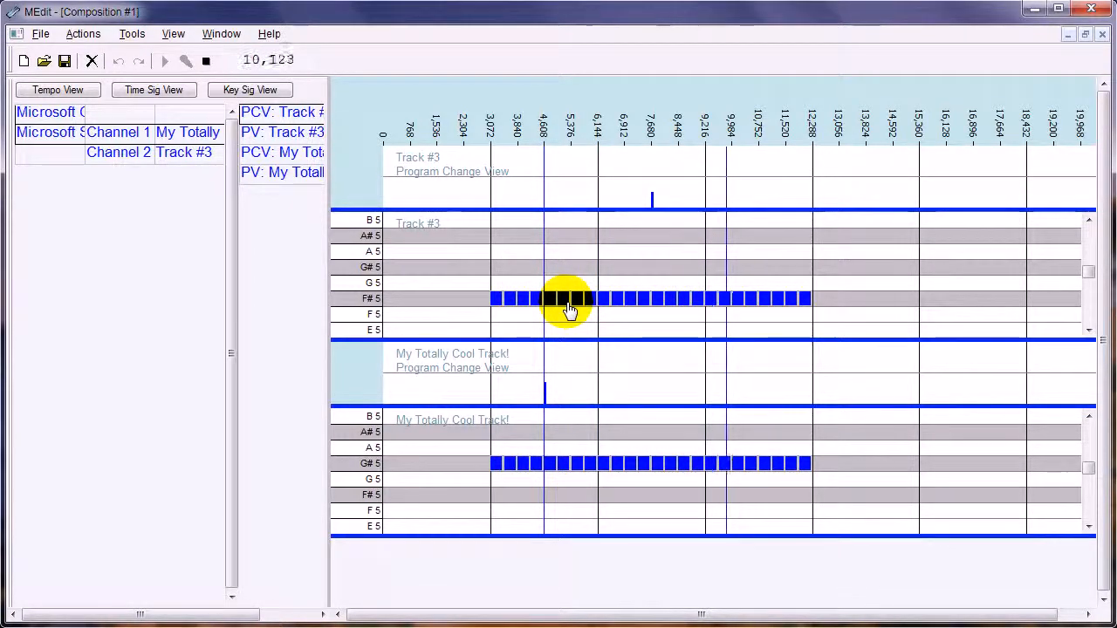
{"action": "key", "text": "space"}
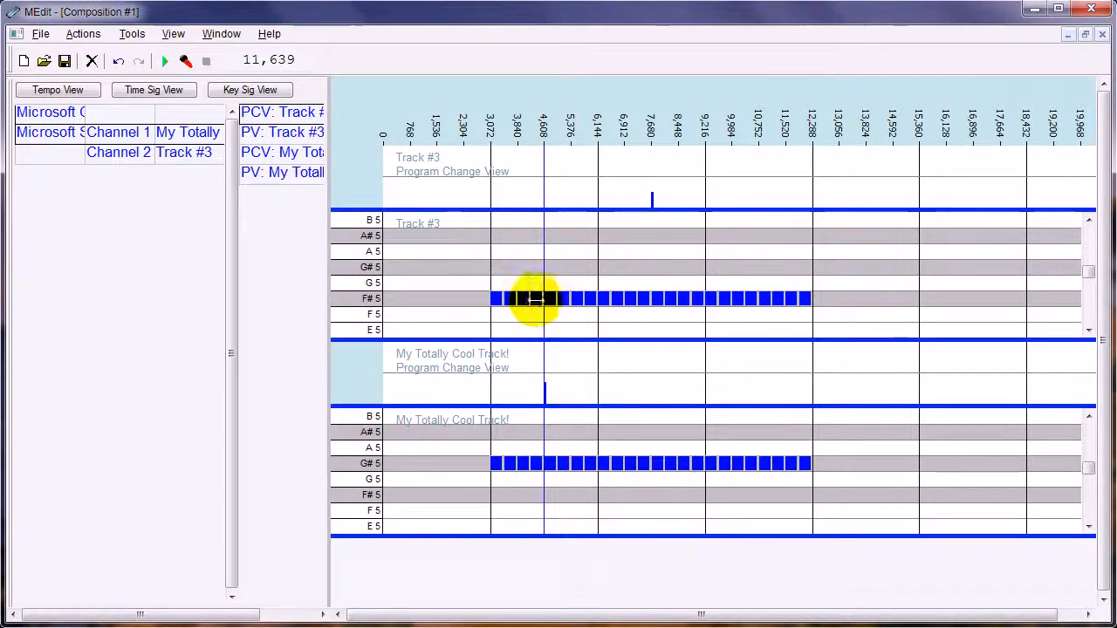
Mute all tracks except My Totally Cool Track!, play it from tick 3,072, and stop playback.
{"action": "left_click", "coordinate": [485, 269]}
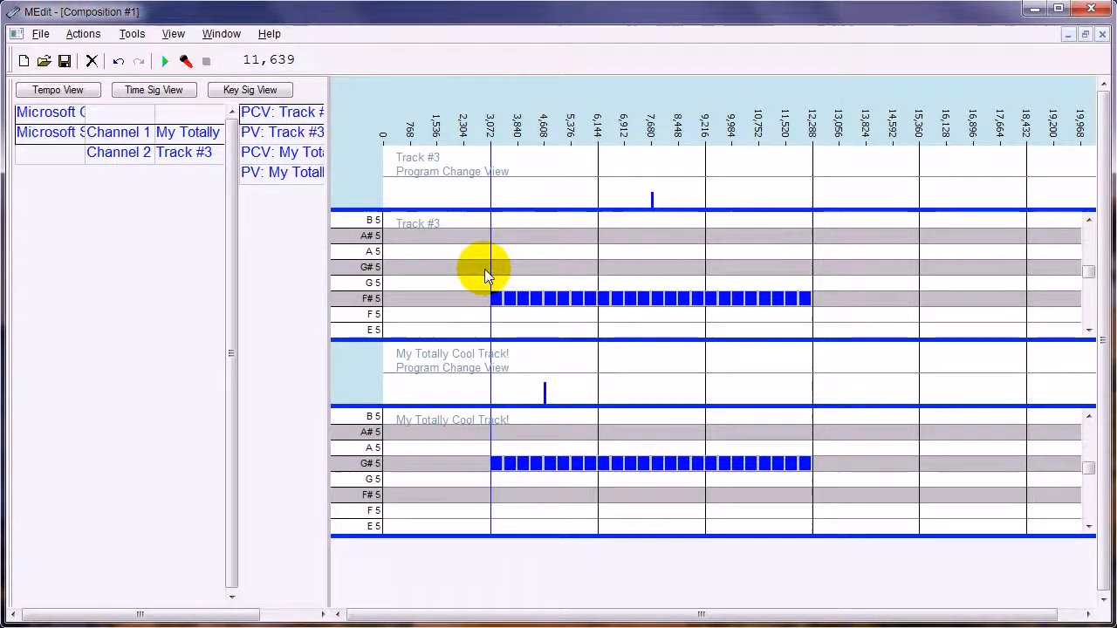
{"action": "right_click", "coordinate": [166, 132]}
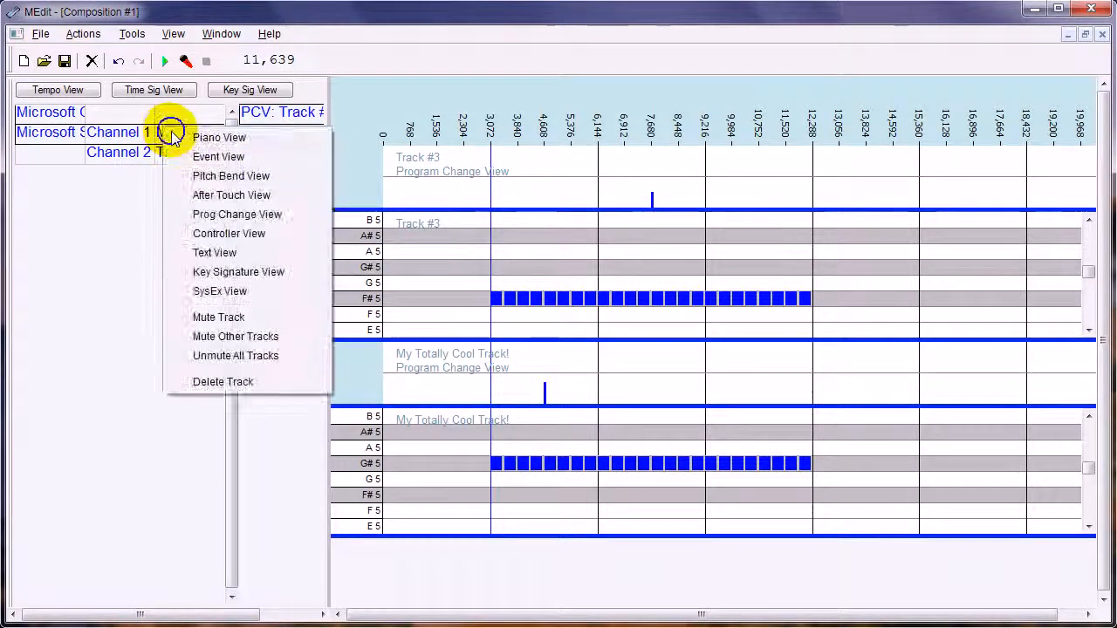
{"action": "left_click", "coordinate": [227, 337]}
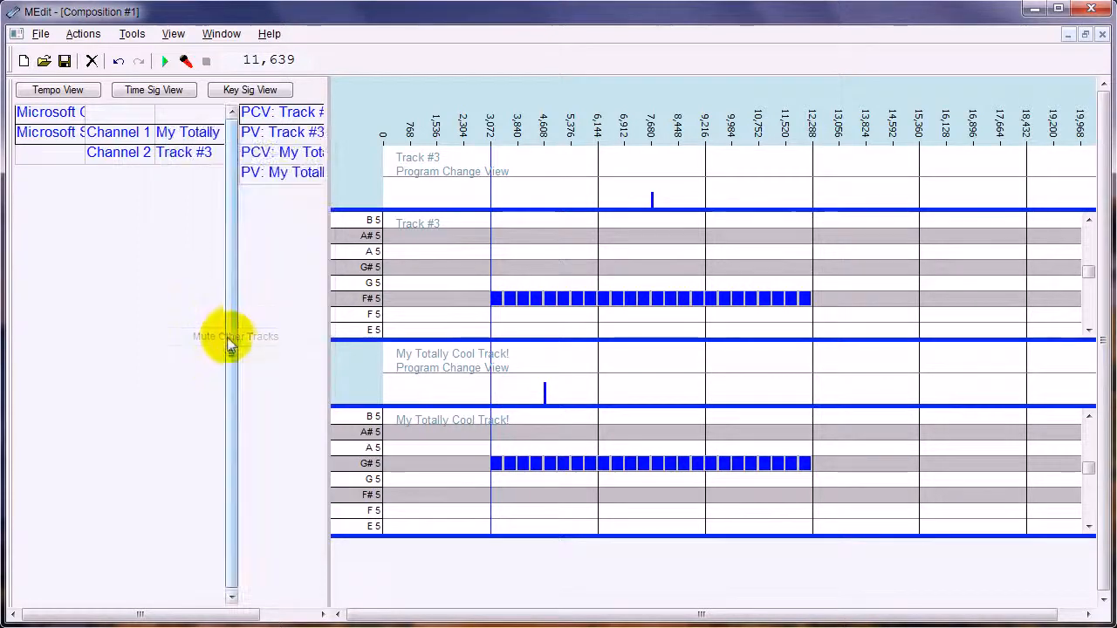
{"action": "left_click", "coordinate": [164, 60]}
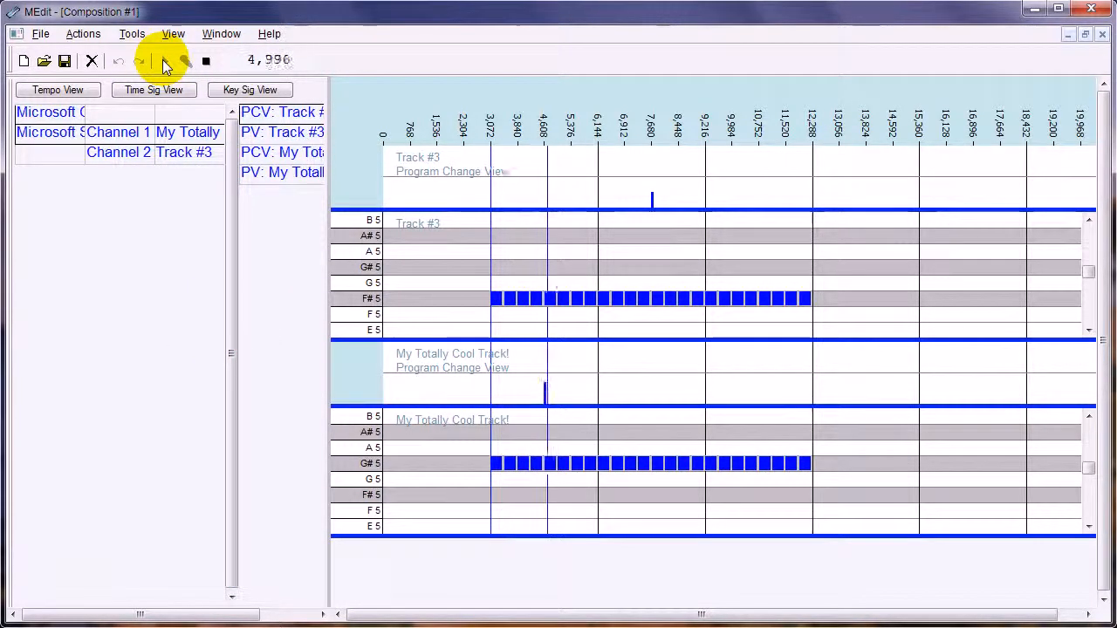
{"action": "left_click", "coordinate": [207, 61]}
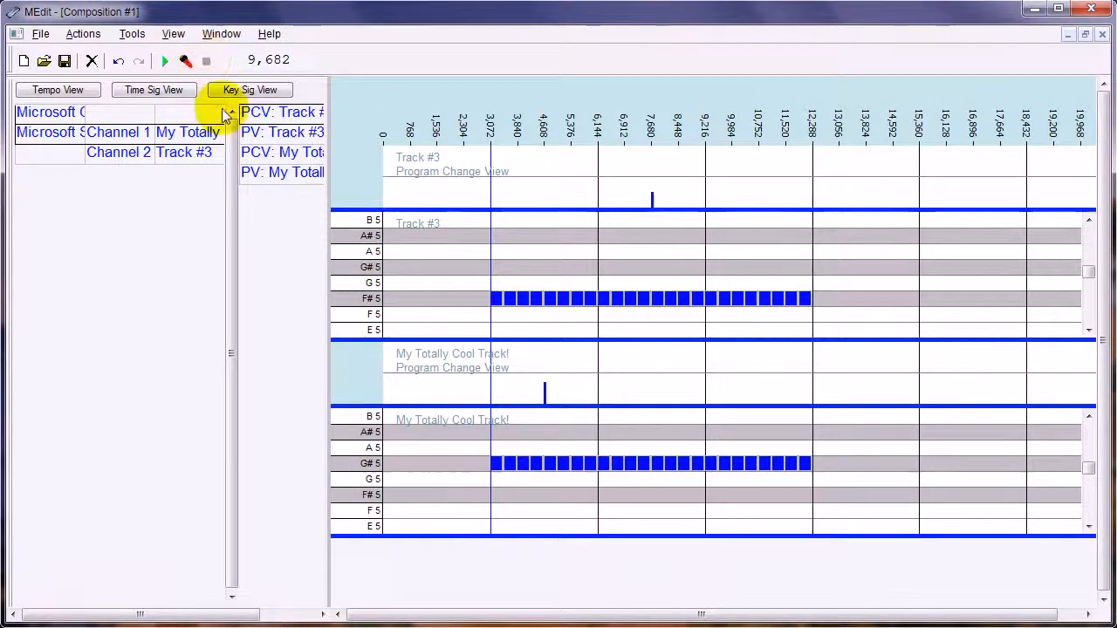
Mute all tracks except Track #3, play the composition to hear only that track, and stop playback.
{"action": "right_click", "coordinate": [184, 154]}
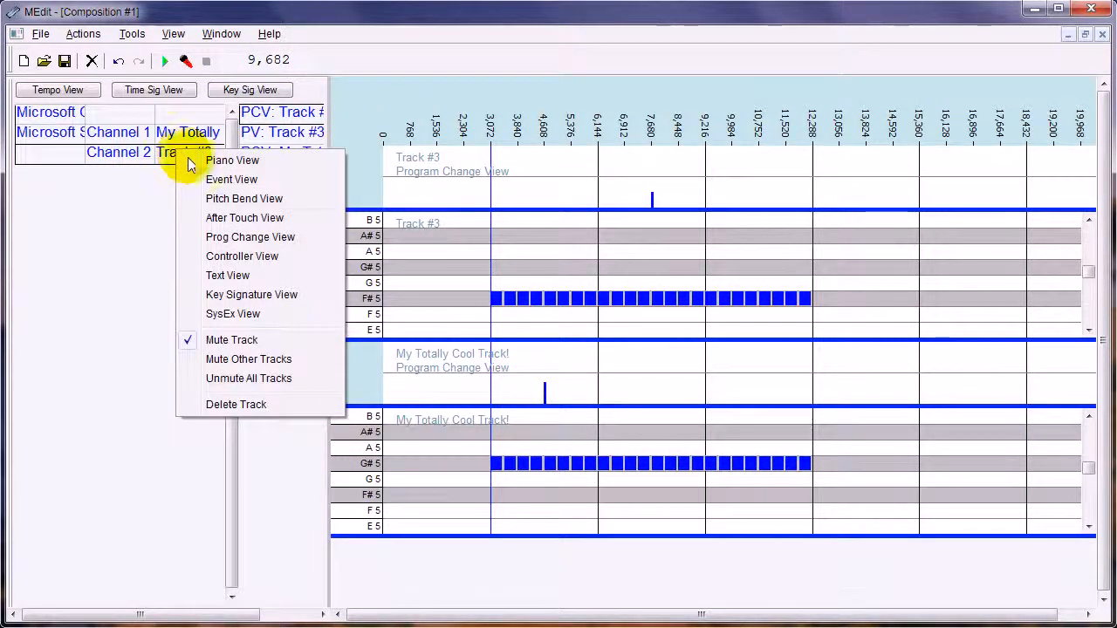
{"action": "left_click", "coordinate": [238, 362]}
{"action": "left_click", "coordinate": [164, 61]}
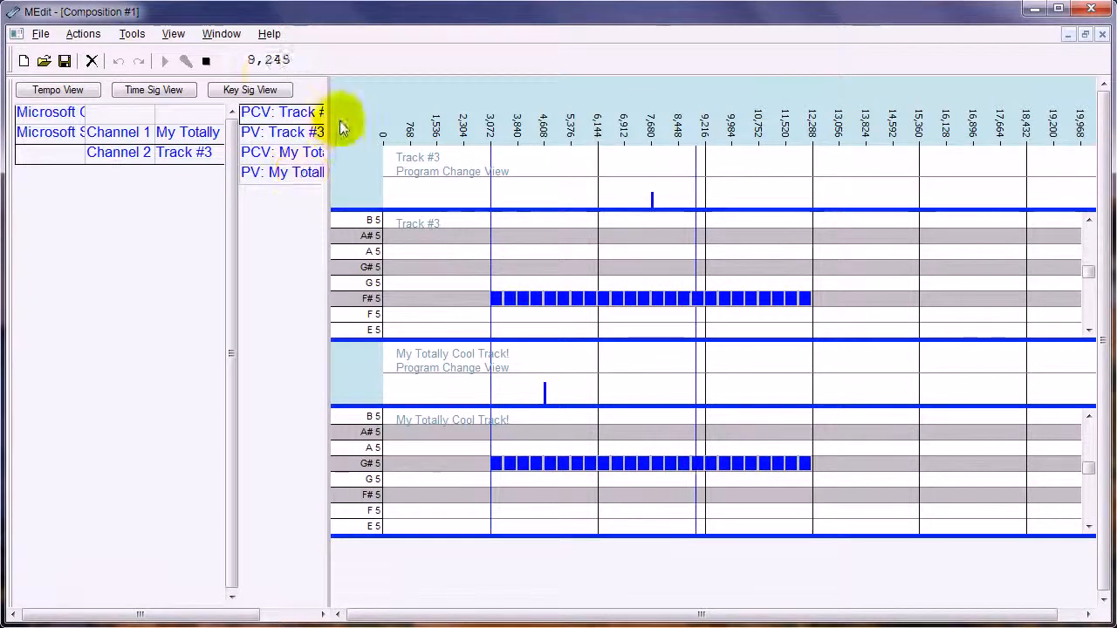
{"action": "left_click", "coordinate": [207, 61]}
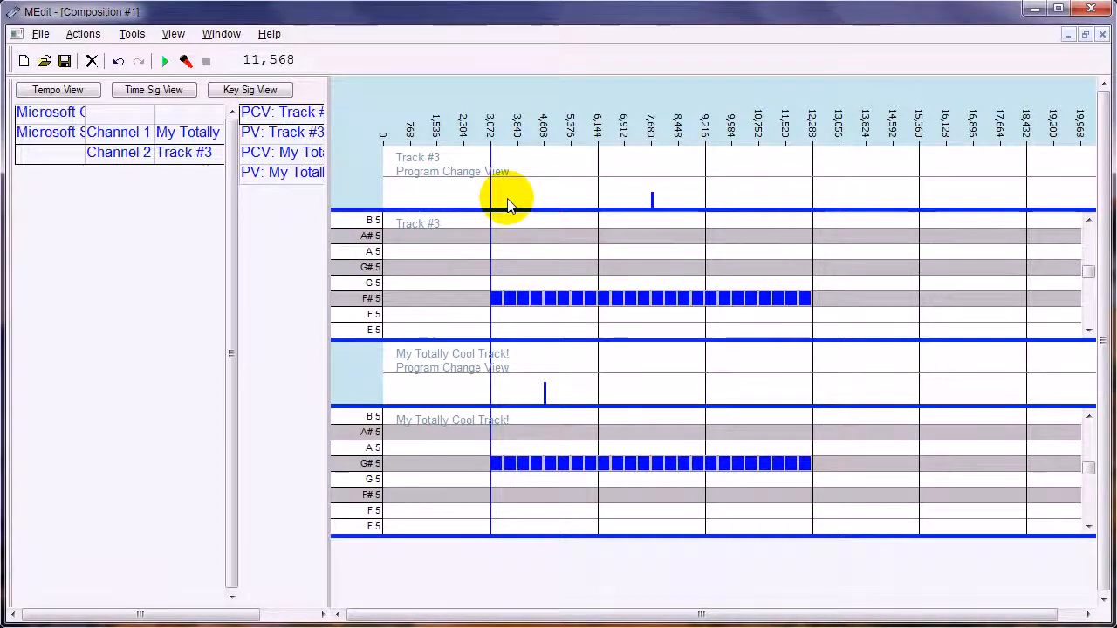
Adjust the performance key by 2 without including drum channels, and undo the adjustment.
{"action": "left_click", "coordinate": [83, 33]}
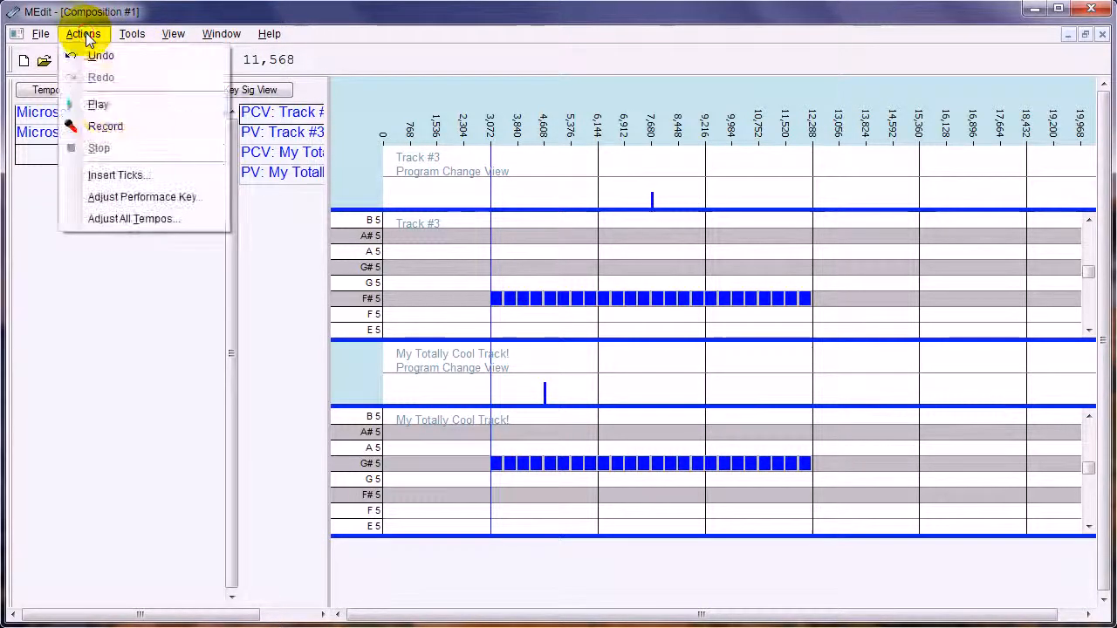
{"action": "left_click", "coordinate": [140, 199]}
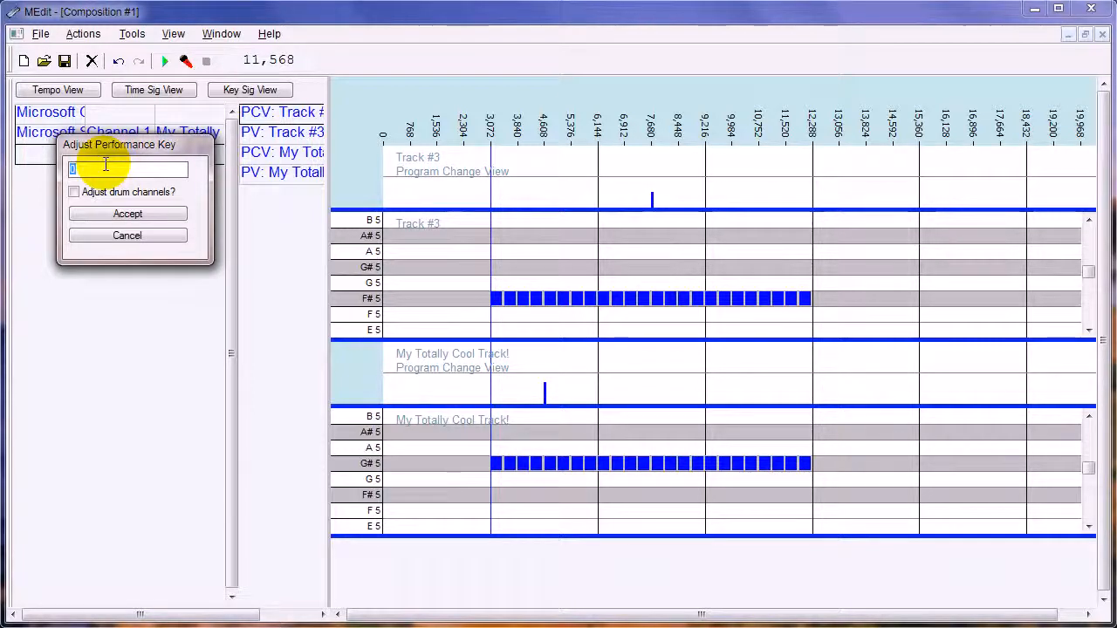
{"action": "type", "text": "2"}
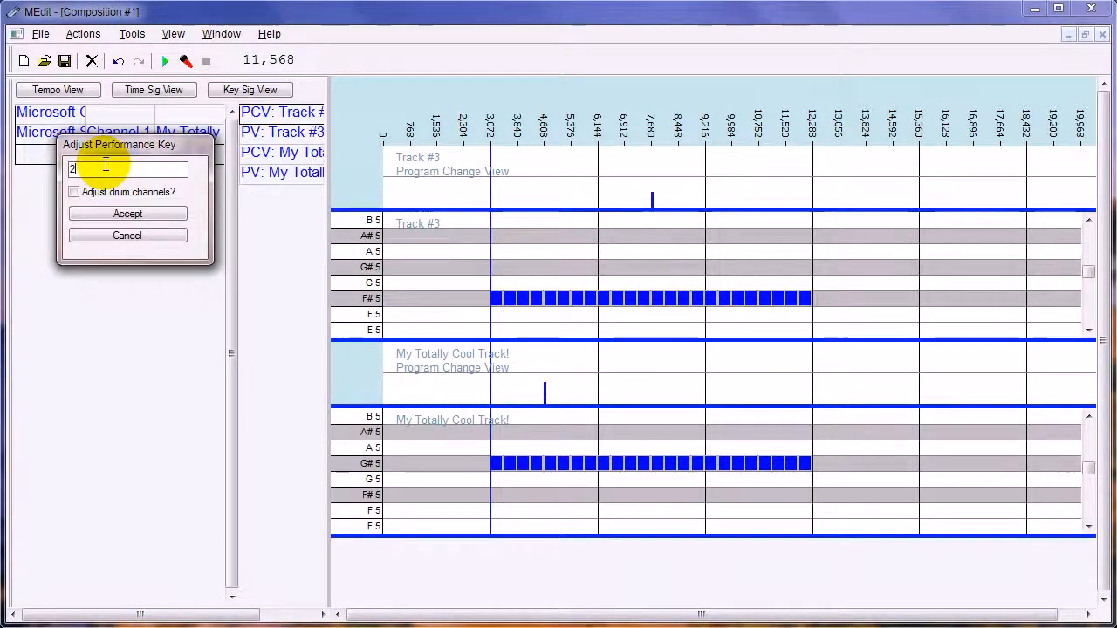
{"action": "left_click", "coordinate": [127, 213]}
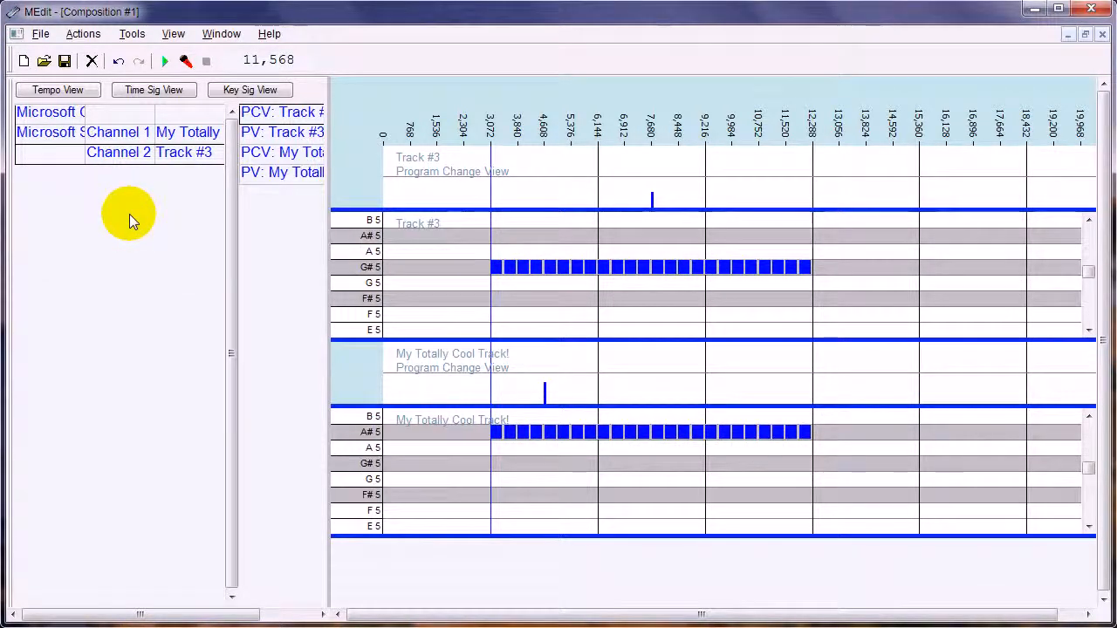
{"action": "left_click", "coordinate": [120, 61]}
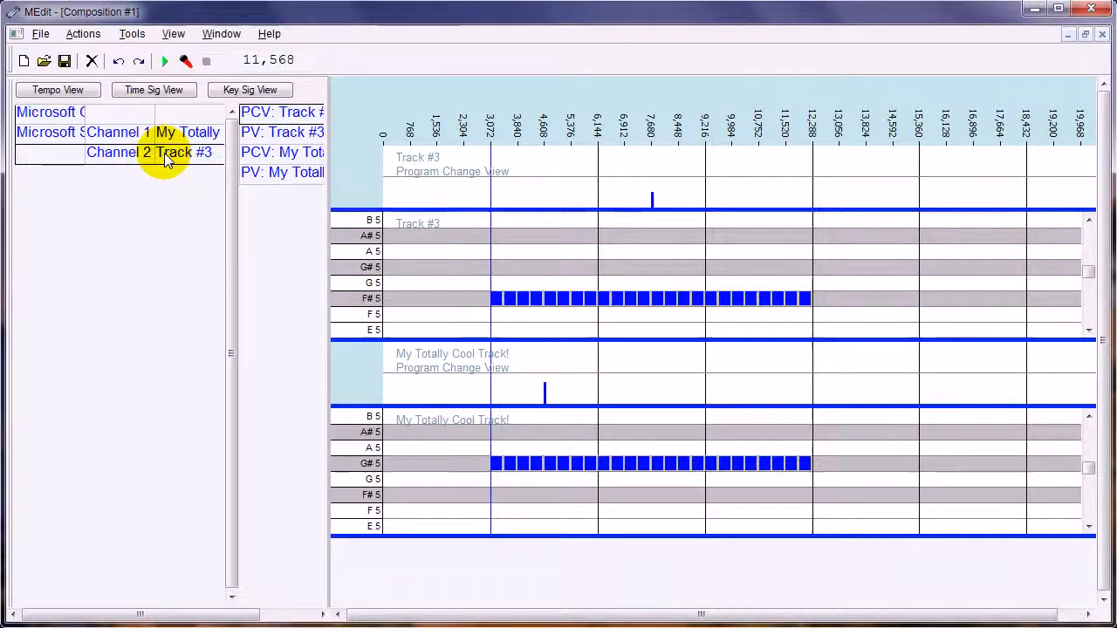
Widen the device column and add a channel with a new track to the Microsoft GS Wavetable device, setting its MIDI channel number to 10.
{"action": "left_click_drag", "start_coordinate": [85, 111], "coordinate": [157, 113]}
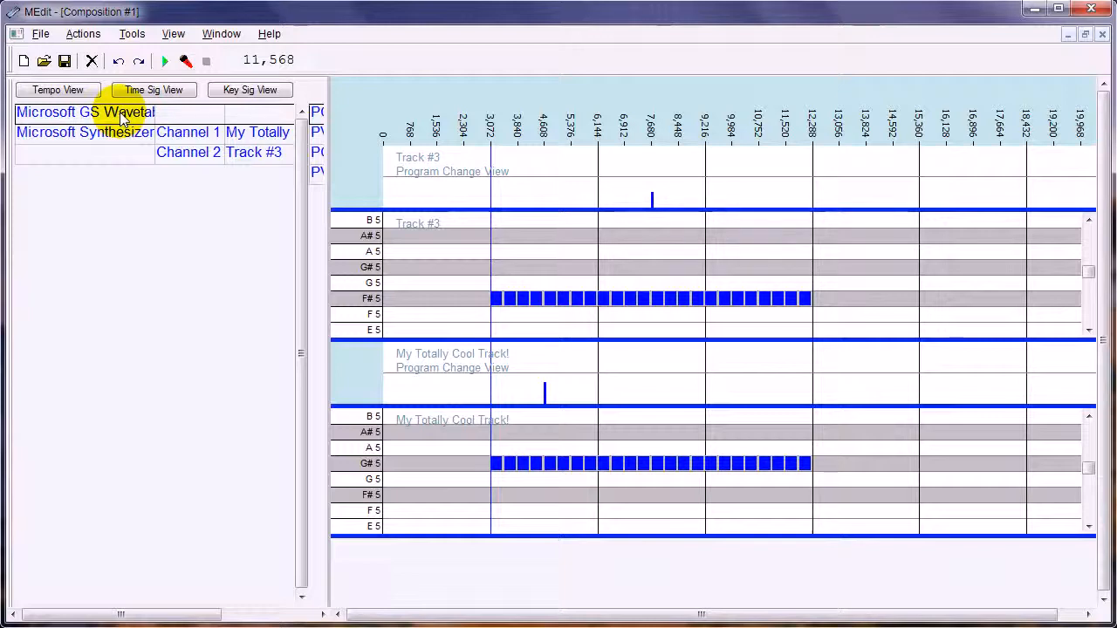
{"action": "right_click", "coordinate": [126, 113]}
{"action": "left_click", "coordinate": [153, 118]}
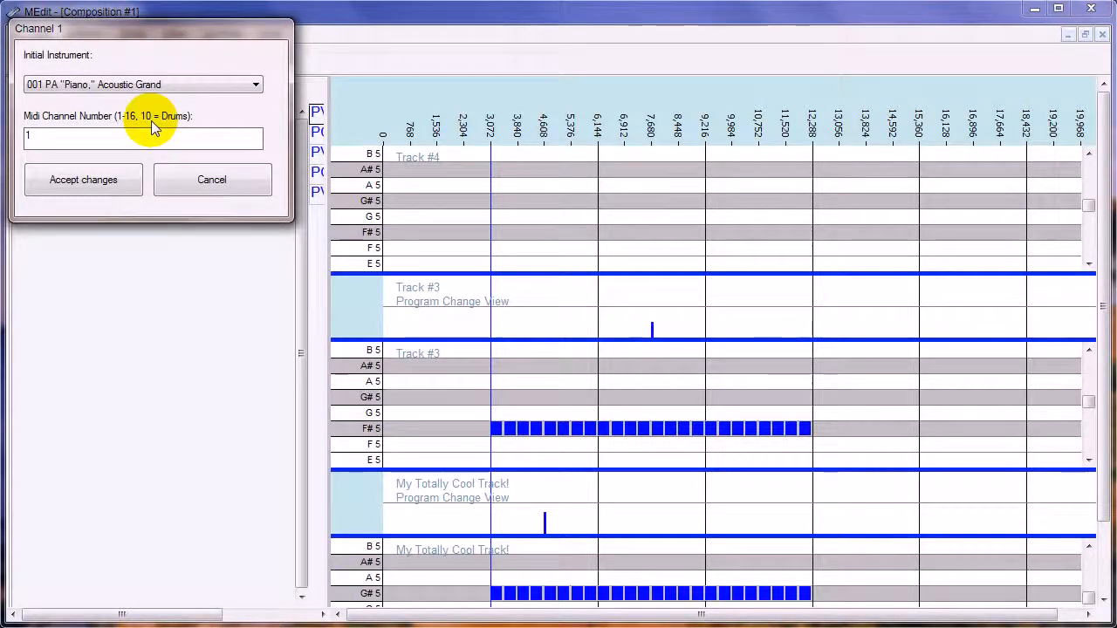
{"action": "left_click", "coordinate": [65, 135]}
{"action": "type", "text": "0"}
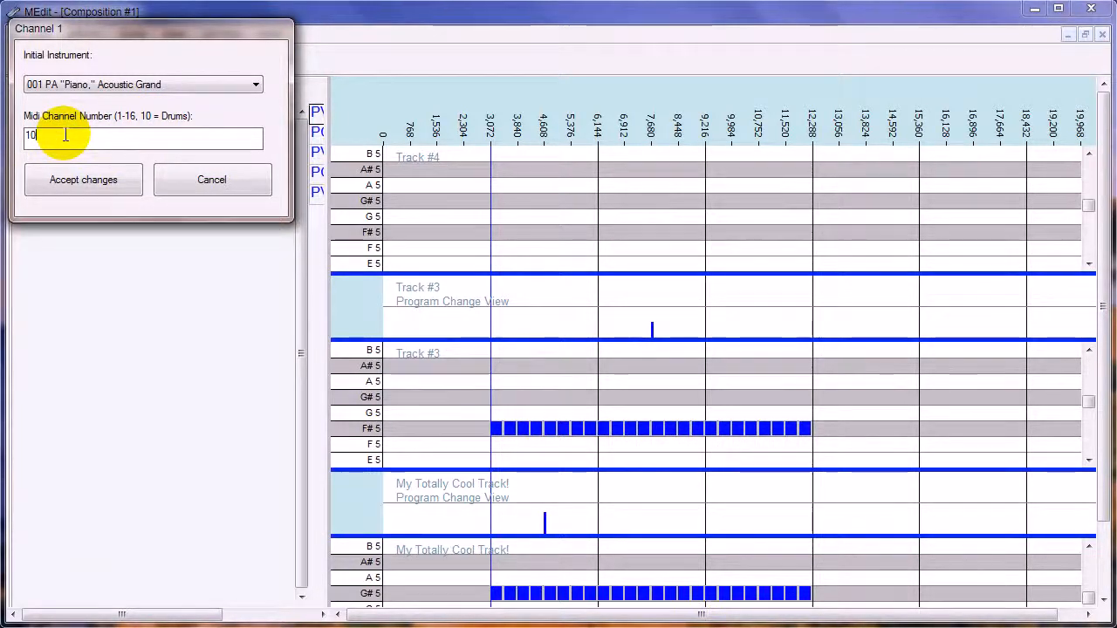
{"action": "left_click", "coordinate": [77, 181]}
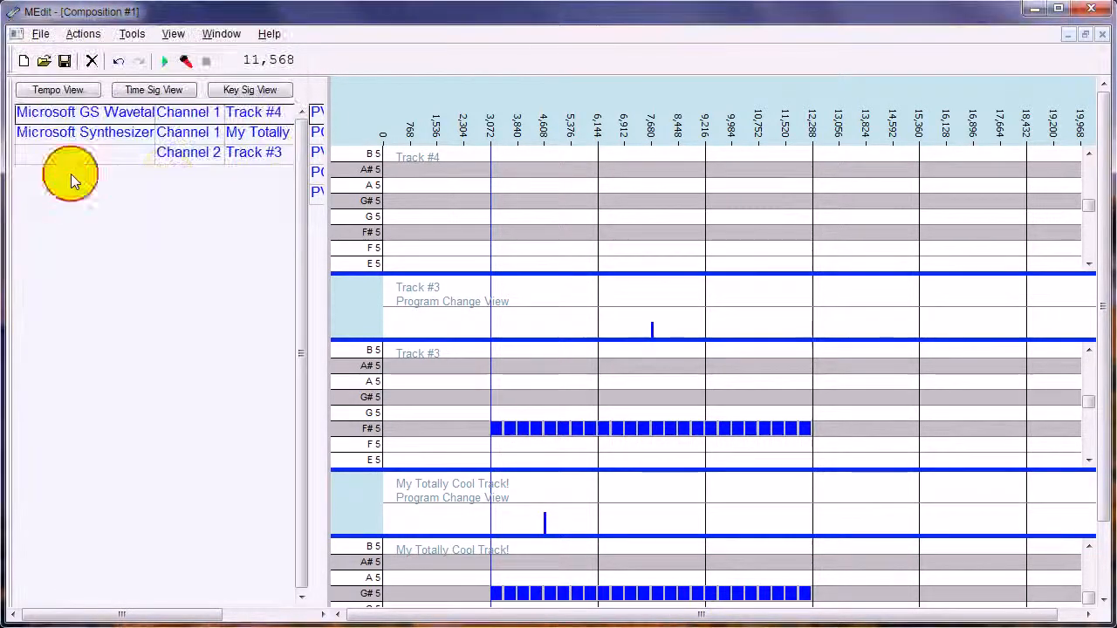
Enter five descending 768-tick notes in Track #4, from A#5 at tick 0 down to F#5 at tick 3,072.
{"action": "left_click", "coordinate": [389, 170]}
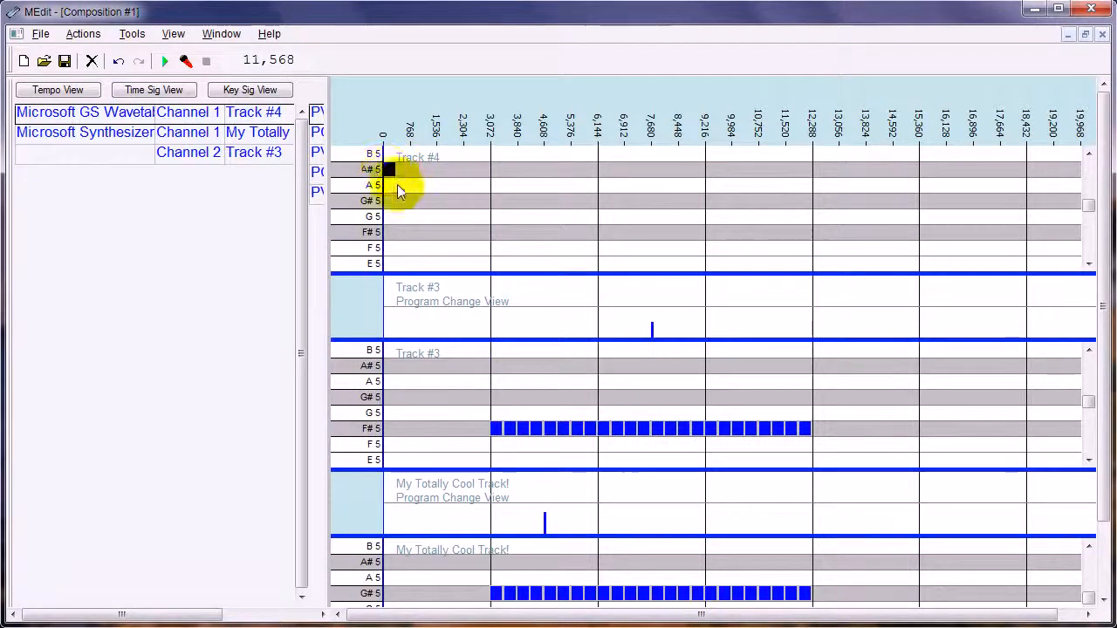
{"action": "left_click_drag", "start_coordinate": [396, 170], "coordinate": [408, 171]}
{"action": "left_click", "coordinate": [470, 216]}
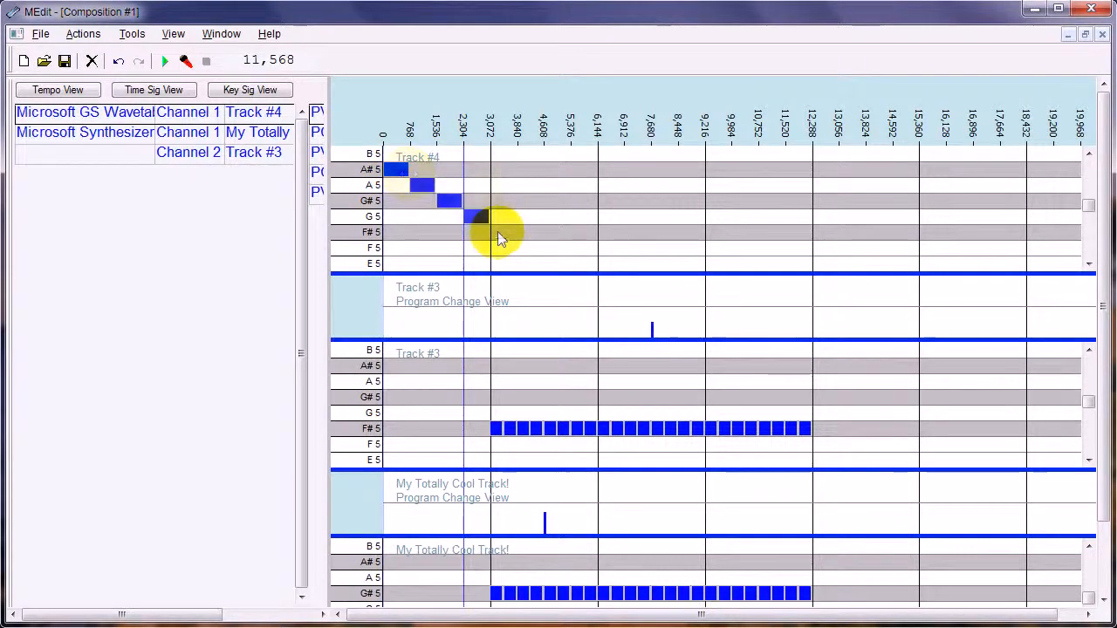
{"action": "left_click", "coordinate": [500, 234]}
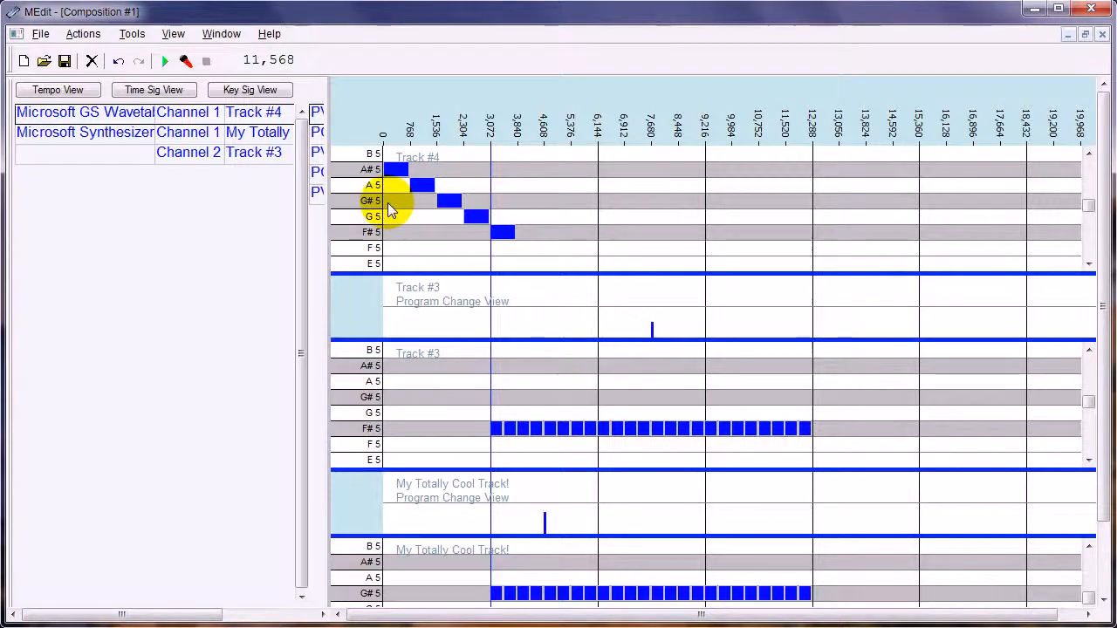
Mute all tracks except Track #4, play its drum notes from tick 0, and stop playback.
{"action": "right_click", "coordinate": [243, 108]}
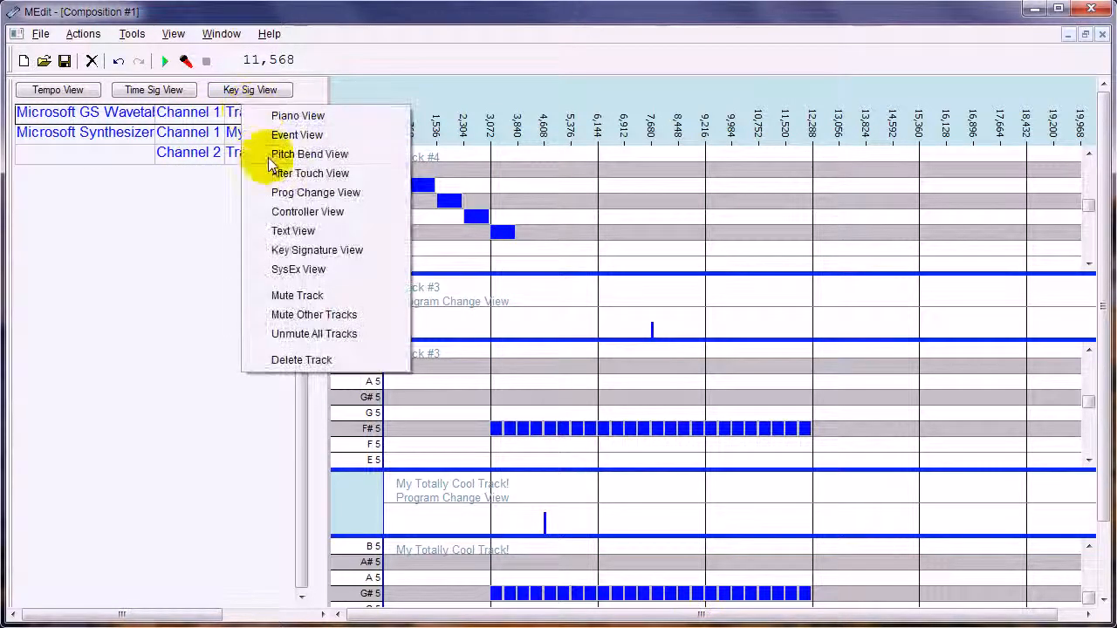
{"action": "left_click", "coordinate": [316, 314]}
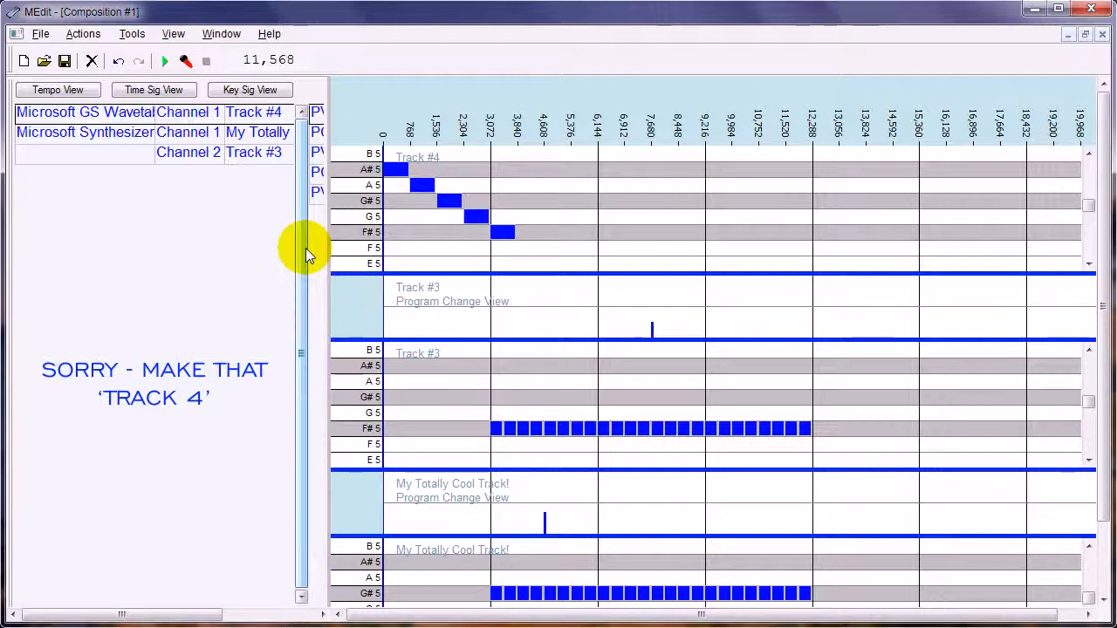
{"action": "key", "text": "space"}
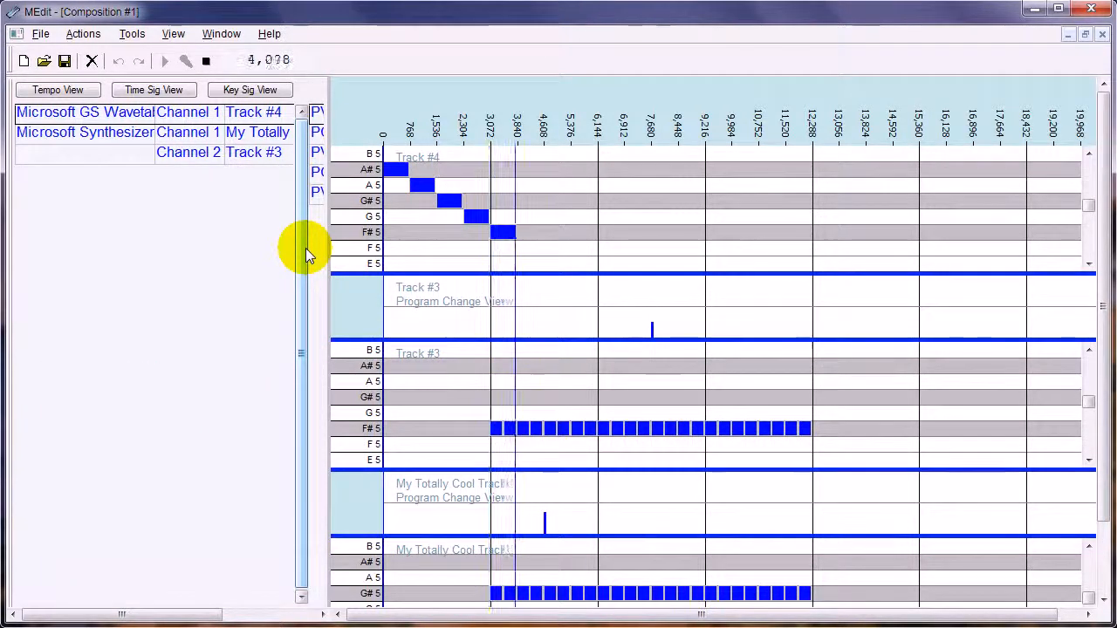
{"action": "key", "text": "space"}
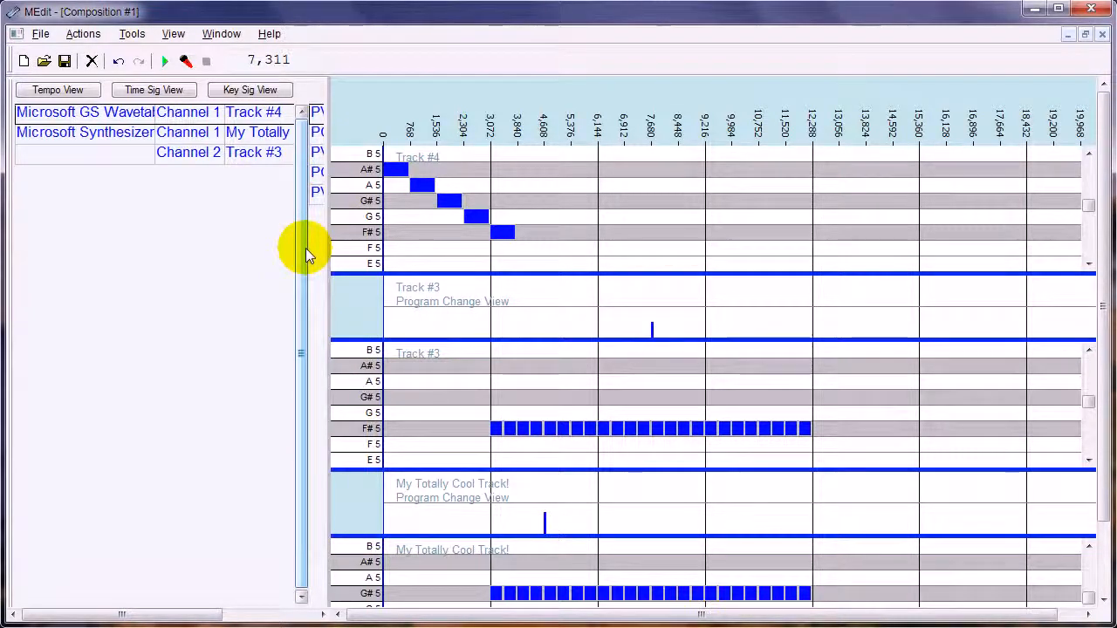
Adjust the performance key up by 2 semitones with drum channels included.
{"action": "left_click", "coordinate": [83, 33]}
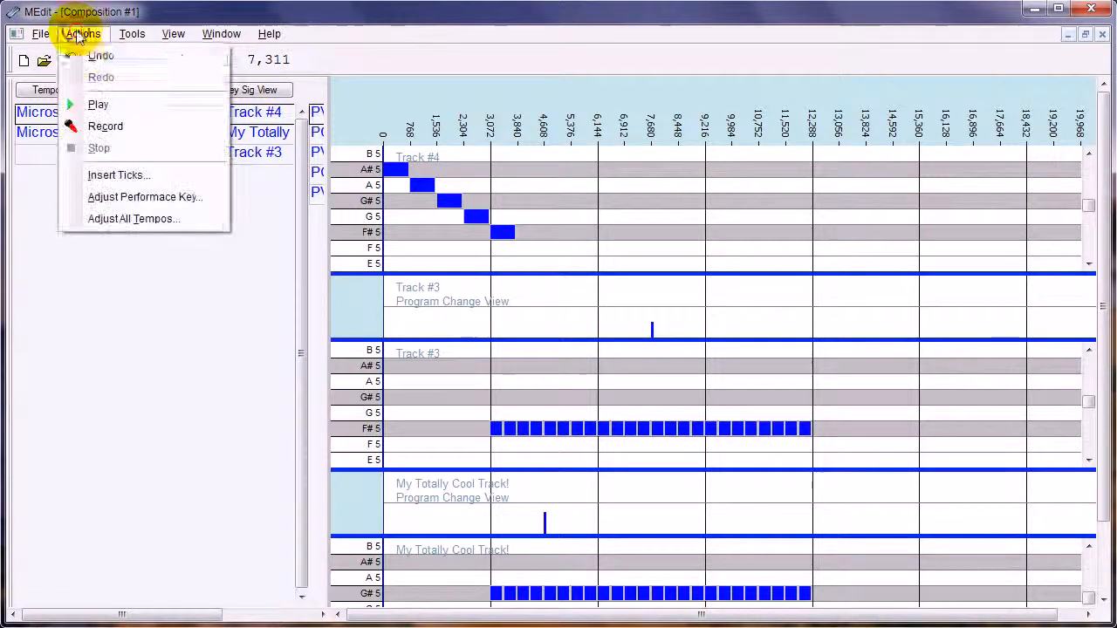
{"action": "left_click", "coordinate": [131, 195]}
{"action": "left_click", "coordinate": [74, 192]}
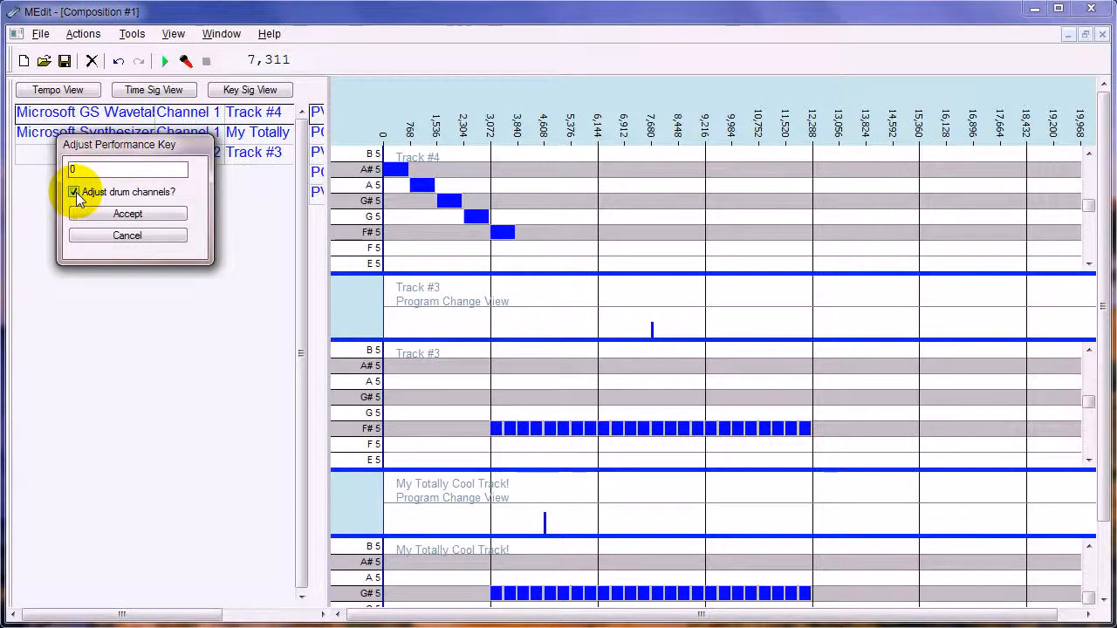
{"action": "double_click", "coordinate": [75, 170]}
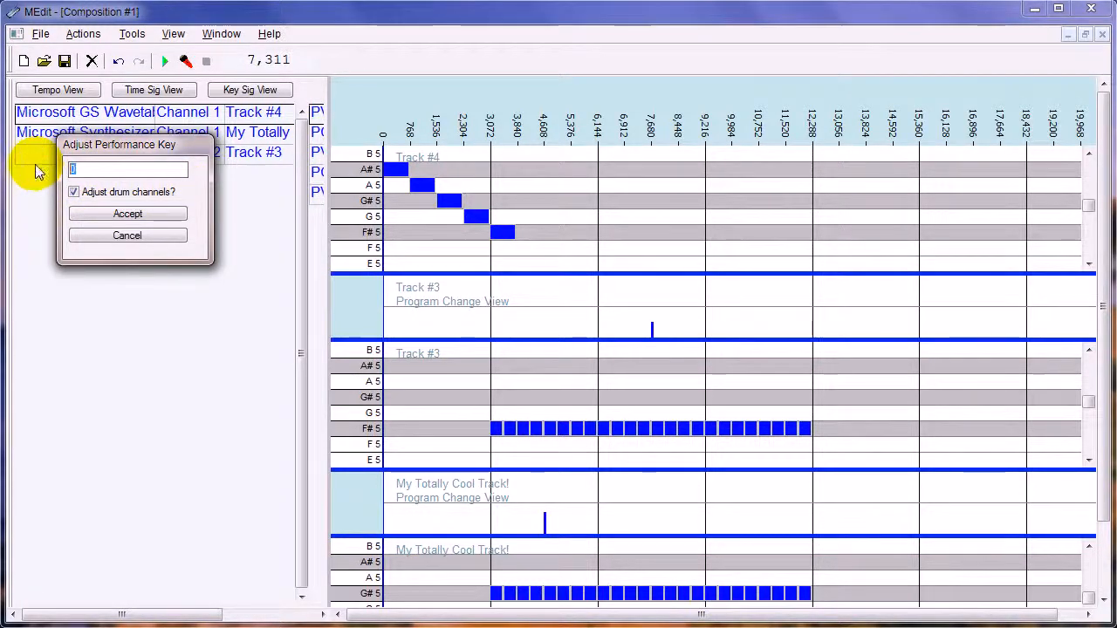
{"action": "left_click", "coordinate": [101, 214]}
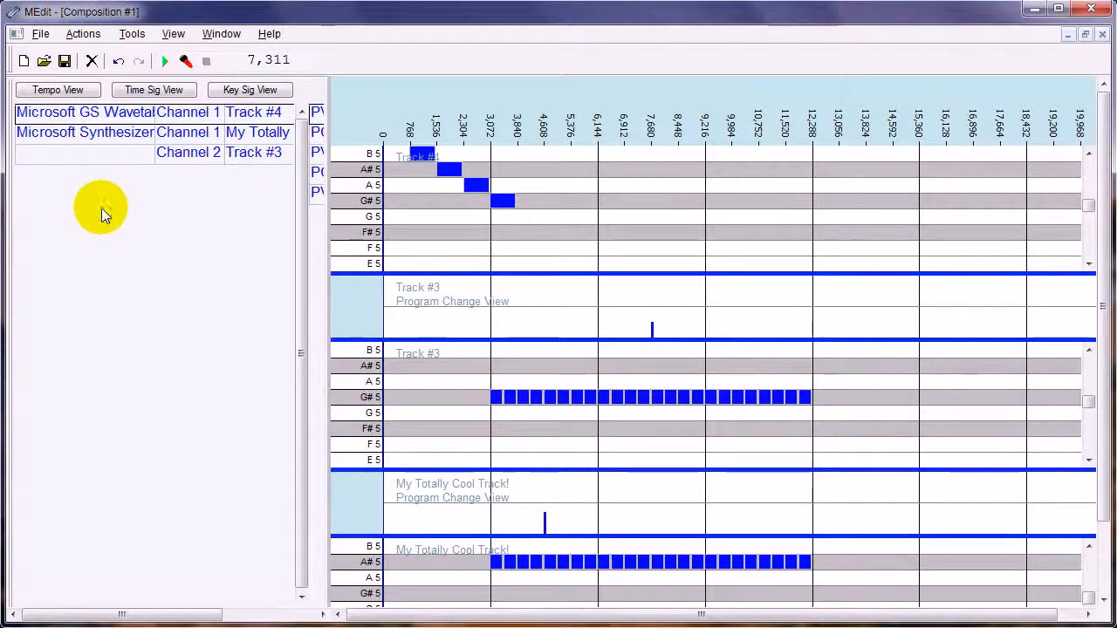
Undo the key adjustment that included drum channels, redo it to compare, and undo it again.
{"action": "left_click", "coordinate": [118, 60]}
{"action": "left_click", "coordinate": [141, 62]}
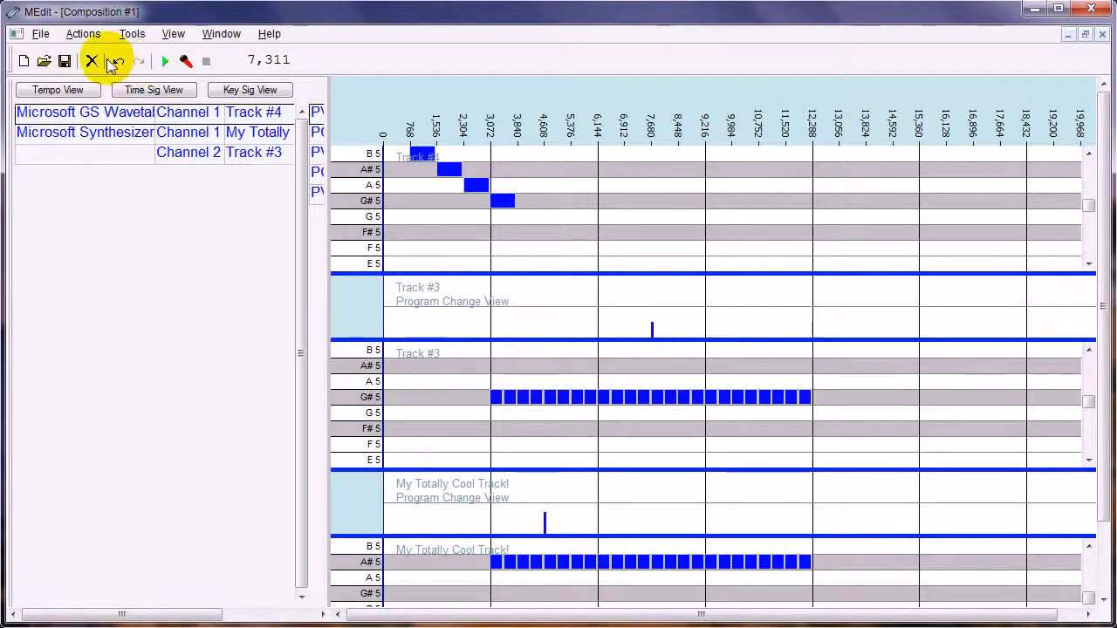
{"action": "left_click", "coordinate": [119, 63]}
Adjust the performance key by -2 without including drum channels, and undo and redo the change to compare.
{"action": "left_click", "coordinate": [83, 34]}
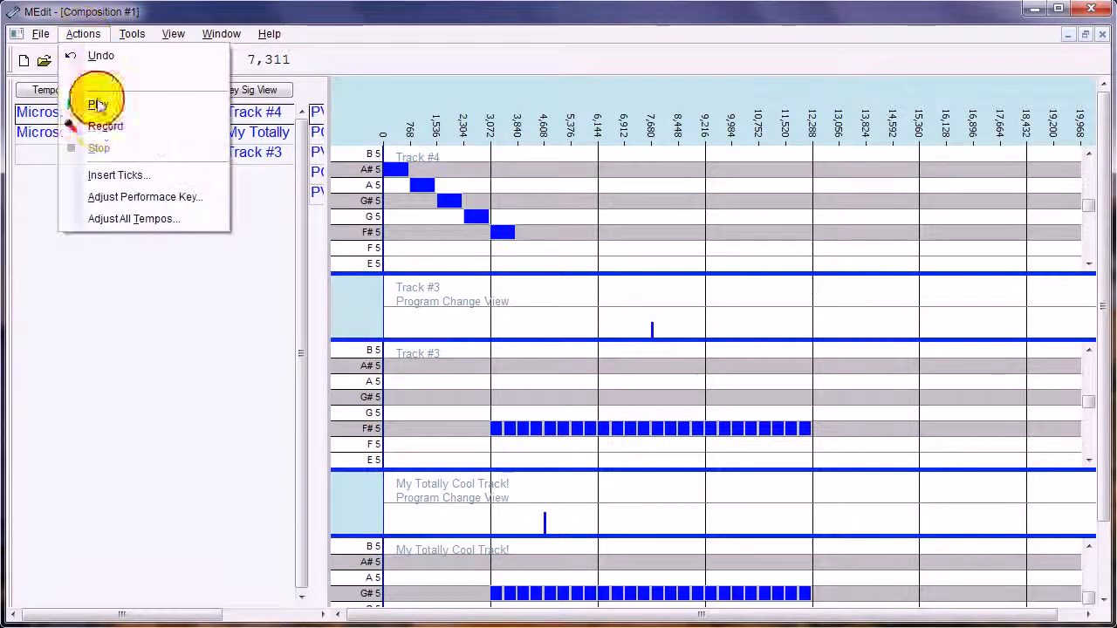
{"action": "left_click", "coordinate": [131, 198]}
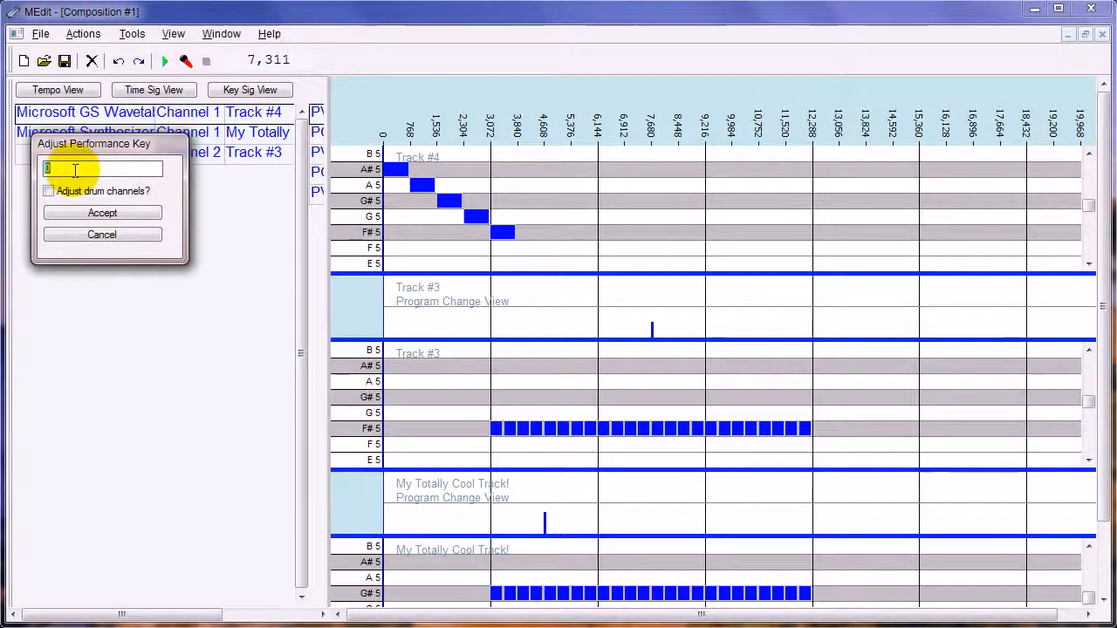
{"action": "type", "text": "-2"}
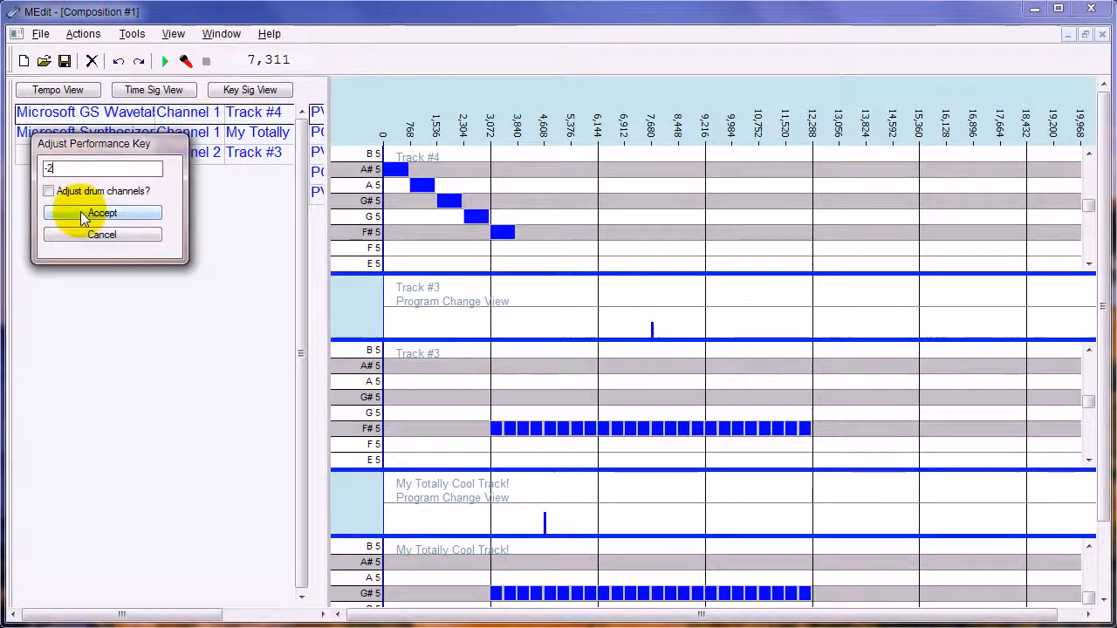
{"action": "left_click", "coordinate": [79, 213]}
{"action": "left_click", "coordinate": [119, 63]}
{"action": "left_click", "coordinate": [138, 64]}
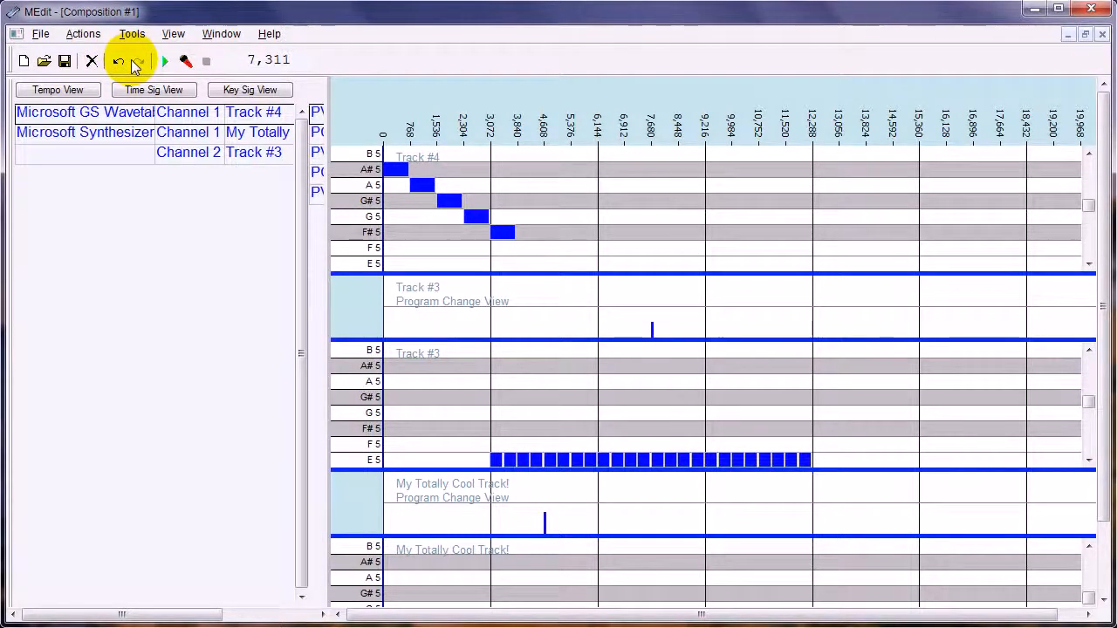
Open the global Tempo View and add tempo events at ticks 1,536, 2,304, 3,072, 3,840, 5,376, 6,912 and 7,680.
{"action": "left_click", "coordinate": [55, 90]}
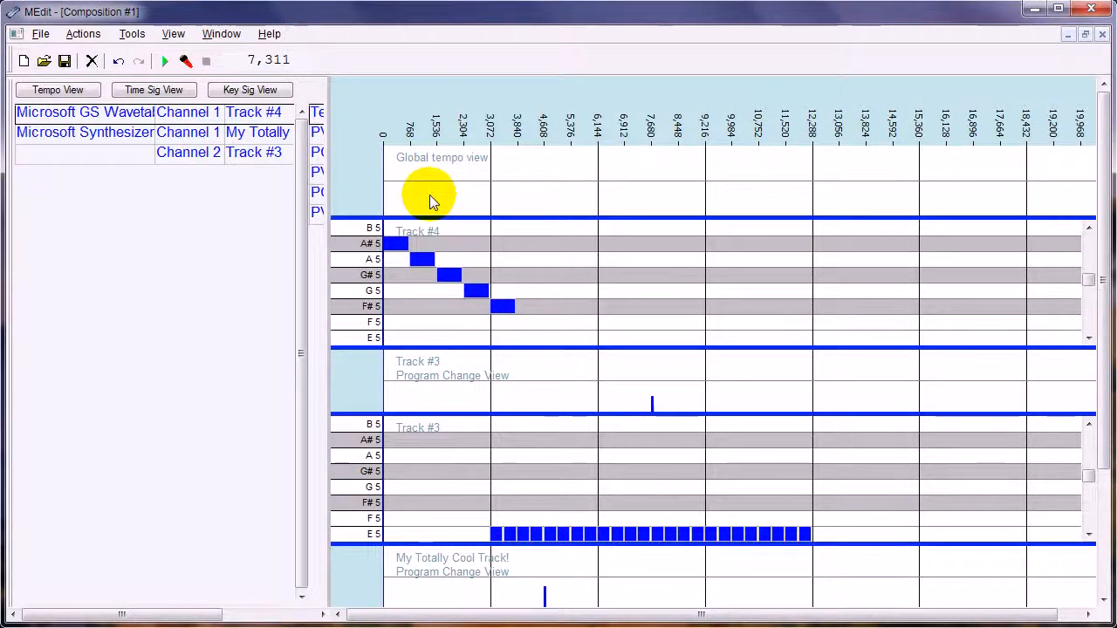
{"action": "left_click", "coordinate": [472, 204]}
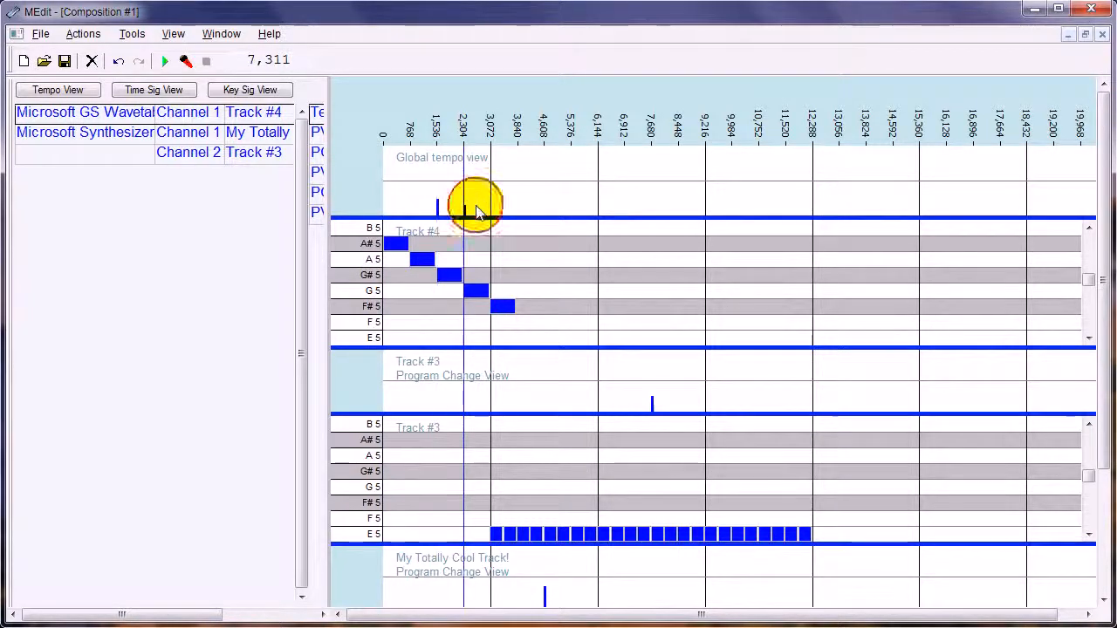
{"action": "left_click", "coordinate": [491, 203]}
{"action": "left_click", "coordinate": [514, 203]}
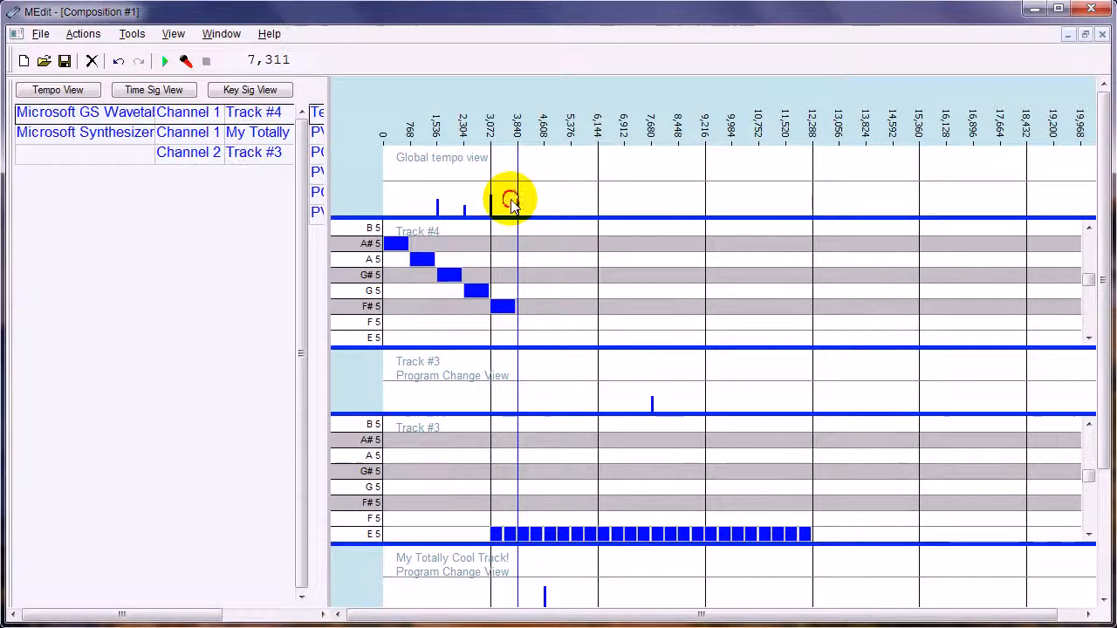
{"action": "left_click", "coordinate": [559, 211]}
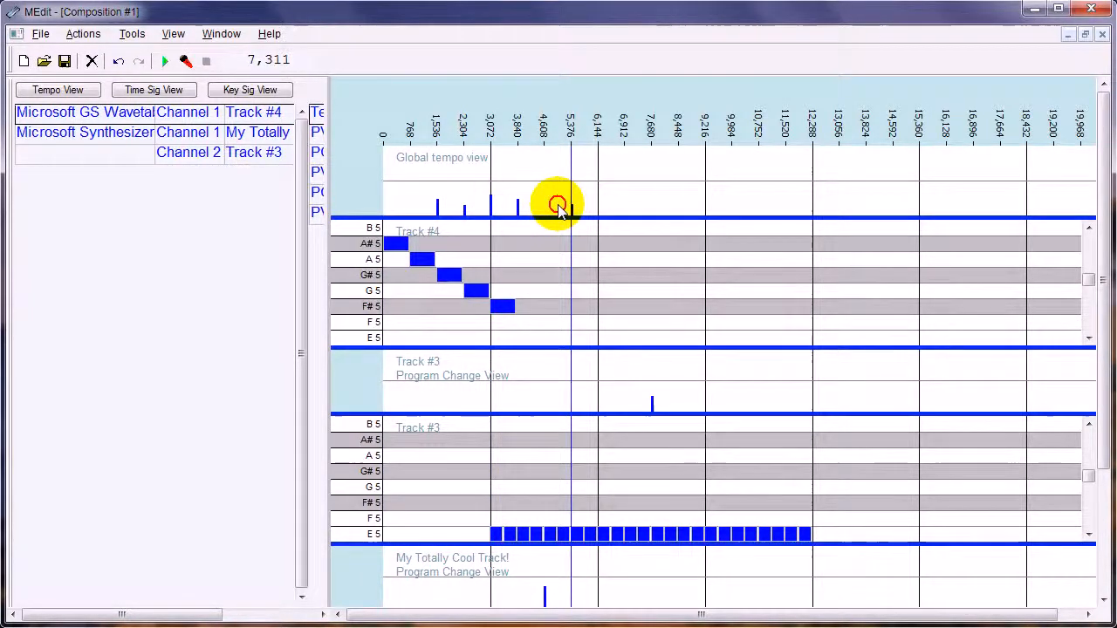
{"action": "left_click", "coordinate": [616, 197]}
{"action": "left_click", "coordinate": [650, 206]}
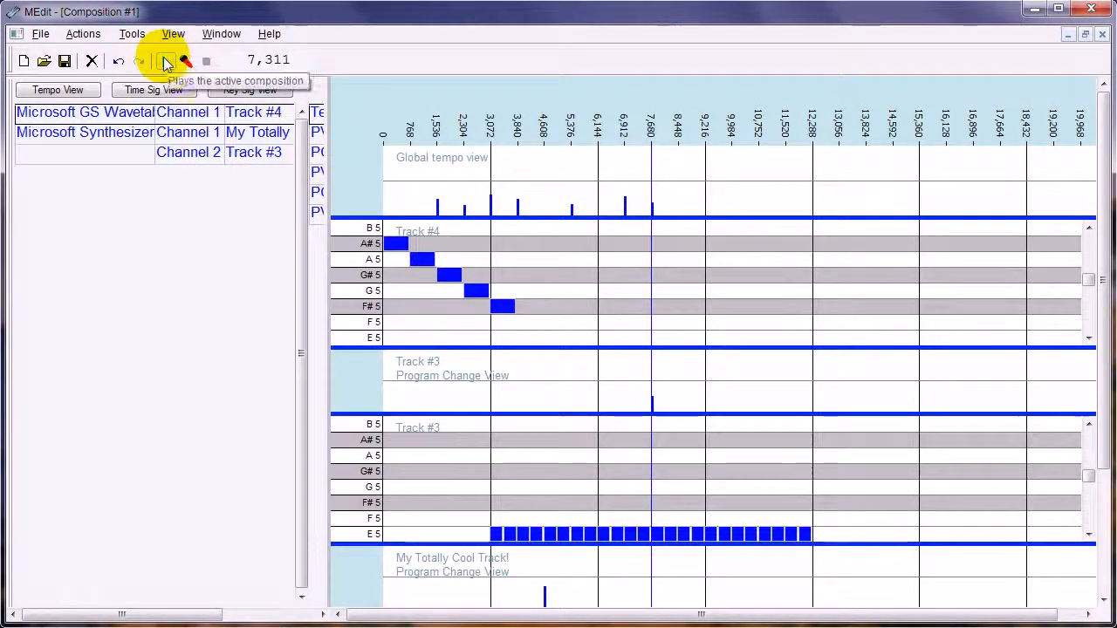
Set the playback start position to tick 0 in the global Tempo View.
{"action": "left_click", "coordinate": [383, 189]}
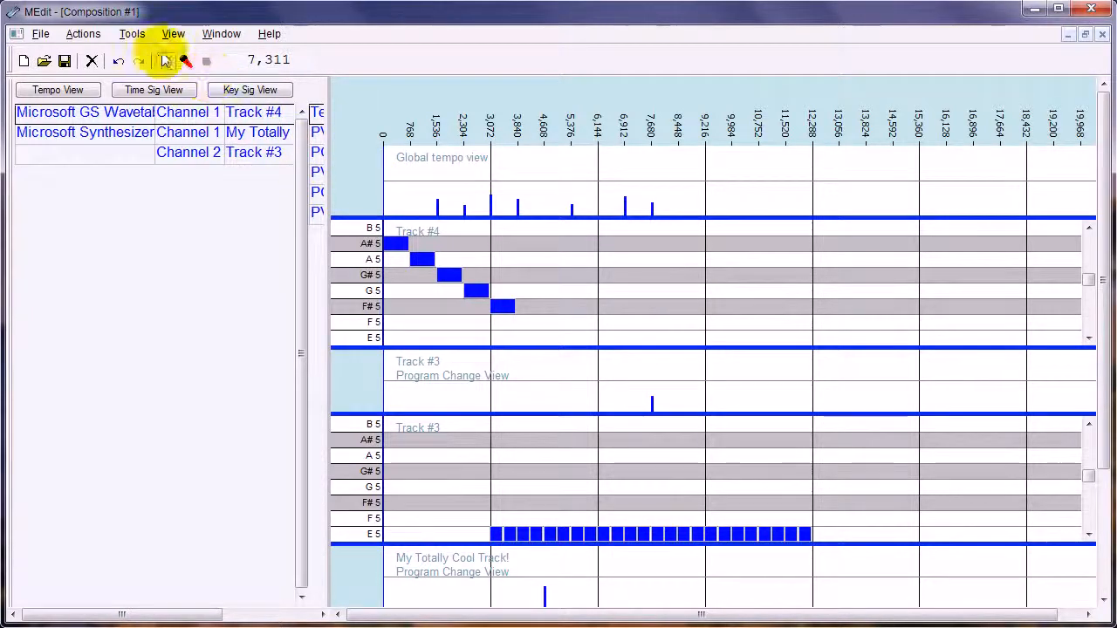
Unmute all tracks, play the composition to hear them together, and stop playback.
{"action": "right_click", "coordinate": [246, 153]}
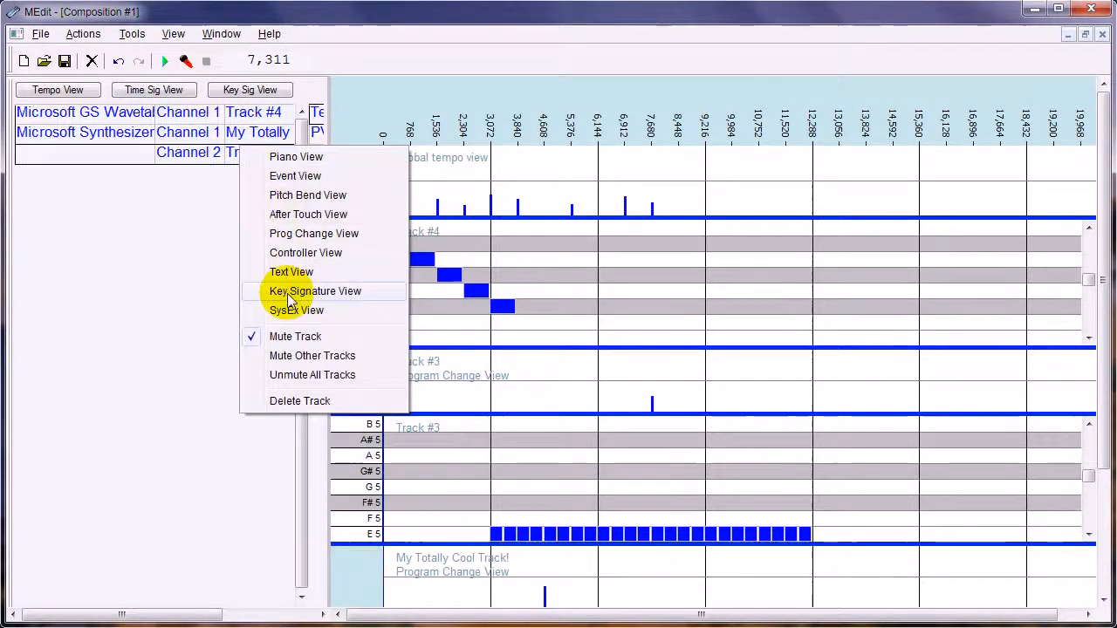
{"action": "left_click", "coordinate": [298, 376]}
{"action": "left_click", "coordinate": [164, 61]}
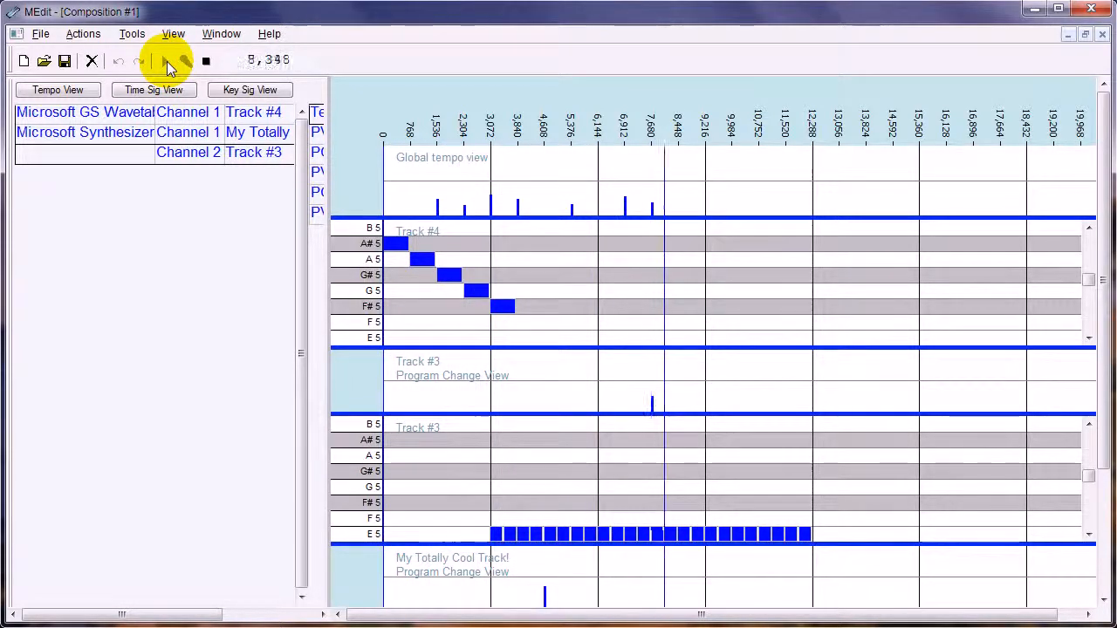
{"action": "left_click", "coordinate": [207, 61]}
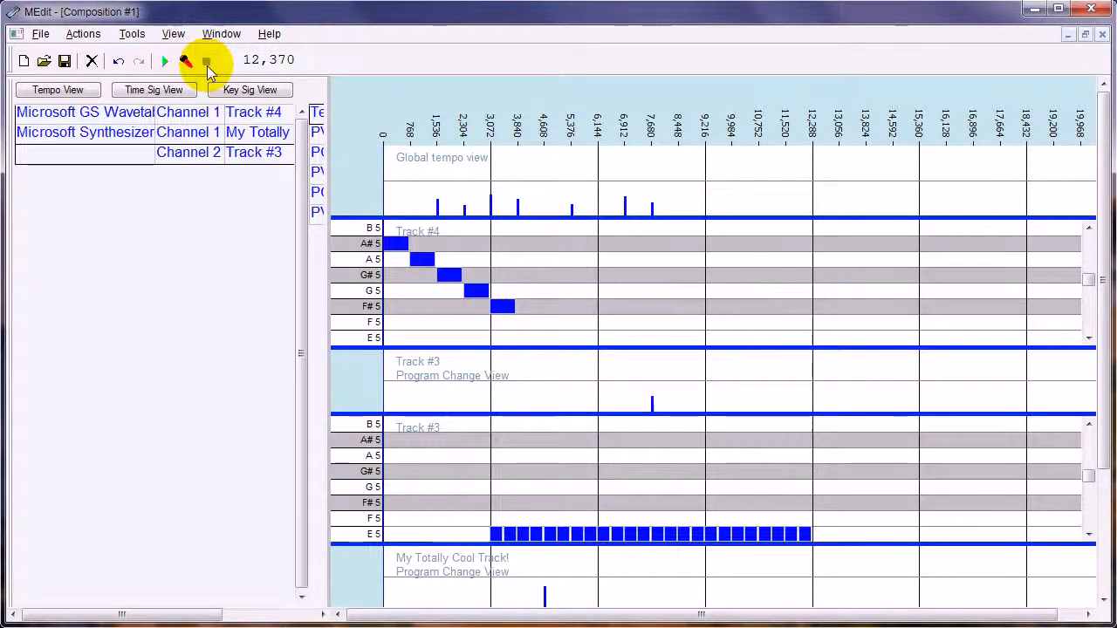
Adjust all tempos from 120 to 140 and play the composition to hear the new speed.
{"action": "left_click", "coordinate": [82, 34]}
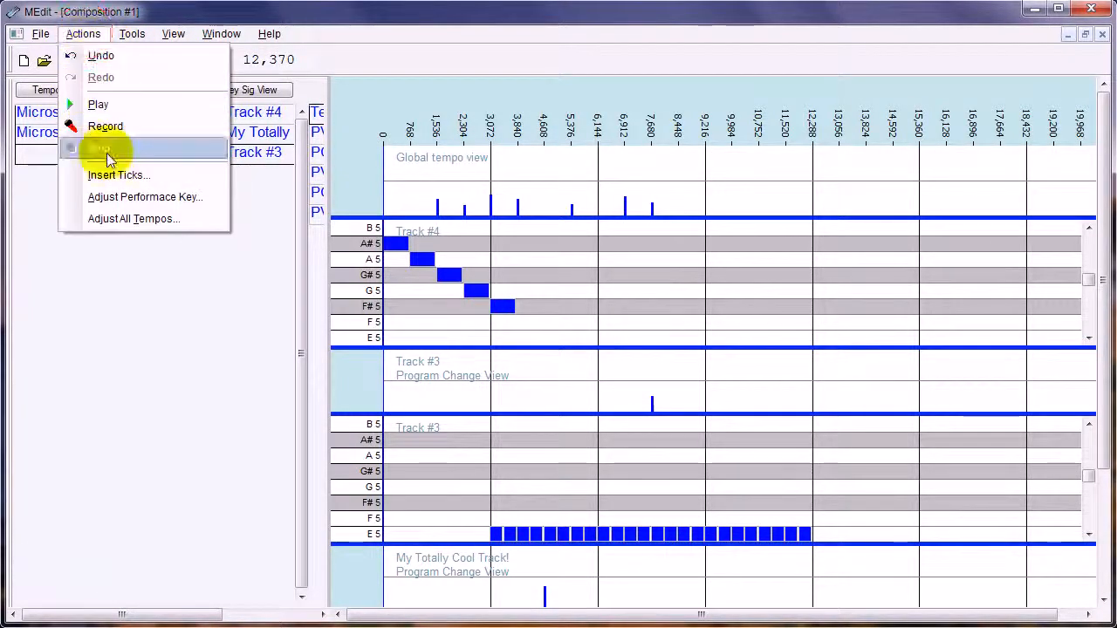
{"action": "left_click", "coordinate": [128, 218]}
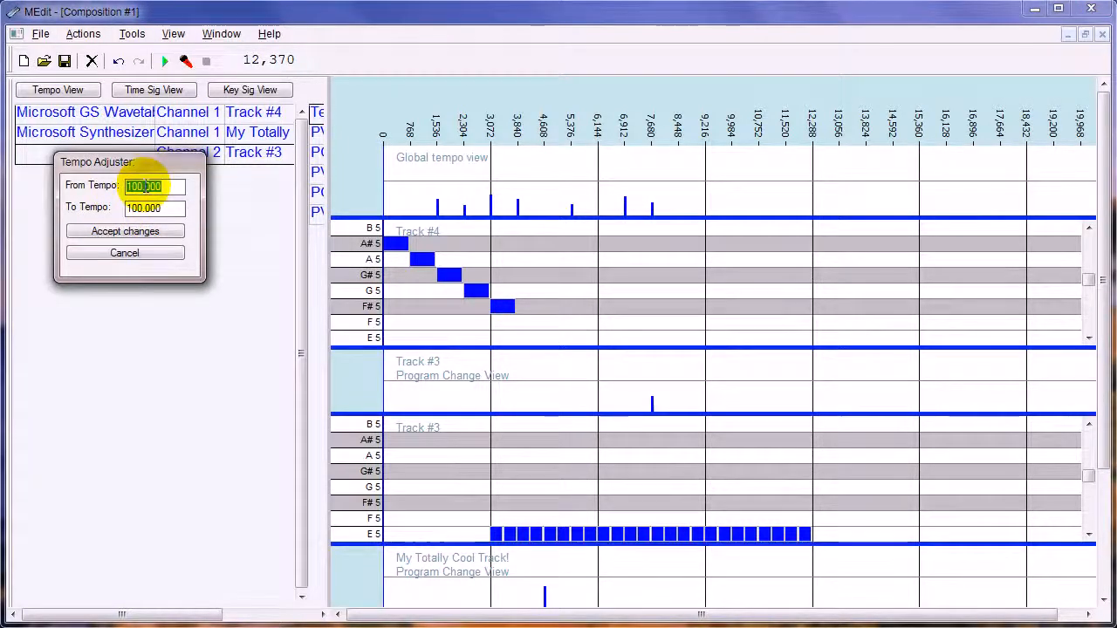
{"action": "type", "text": "140"}
{"action": "key", "text": "Tab"}
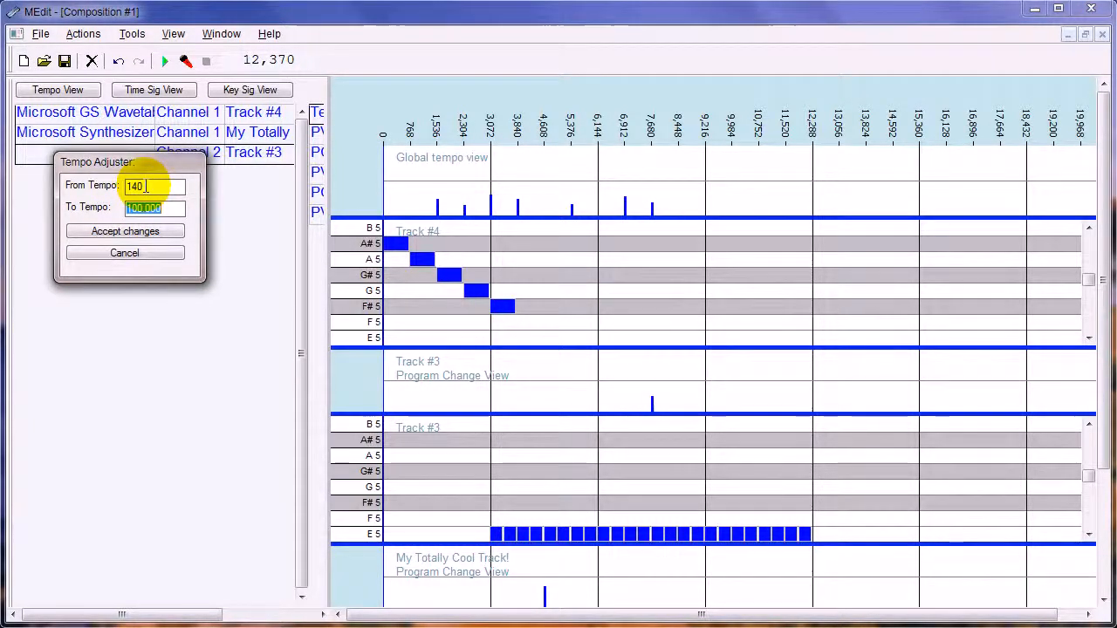
{"action": "key", "text": "shift+Tab"}
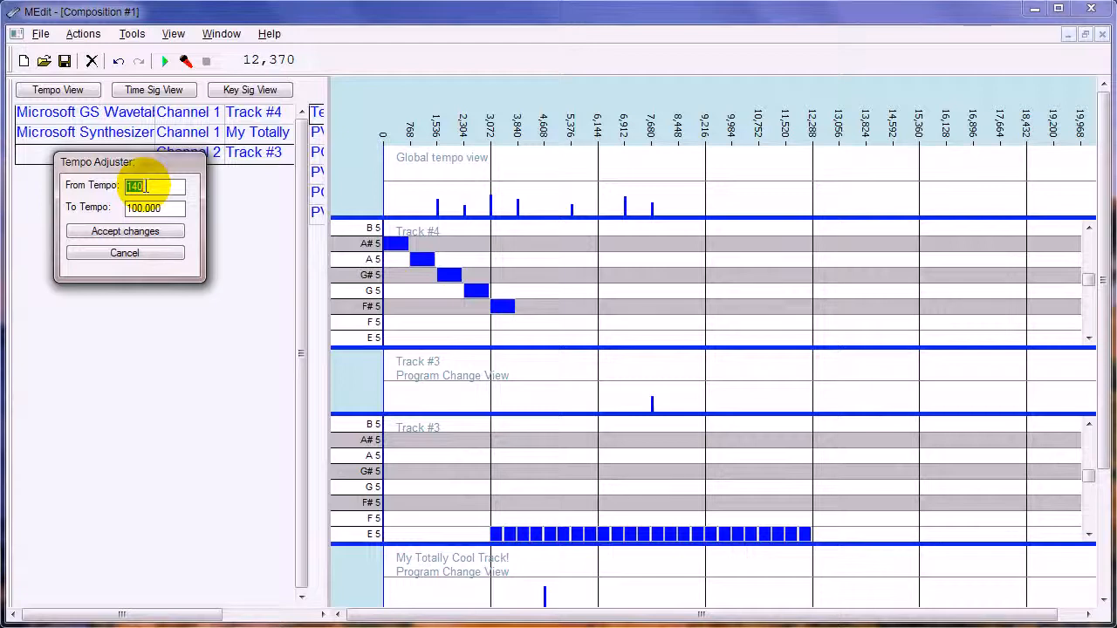
{"action": "key", "text": "Tab"}
{"action": "type", "text": "140"}
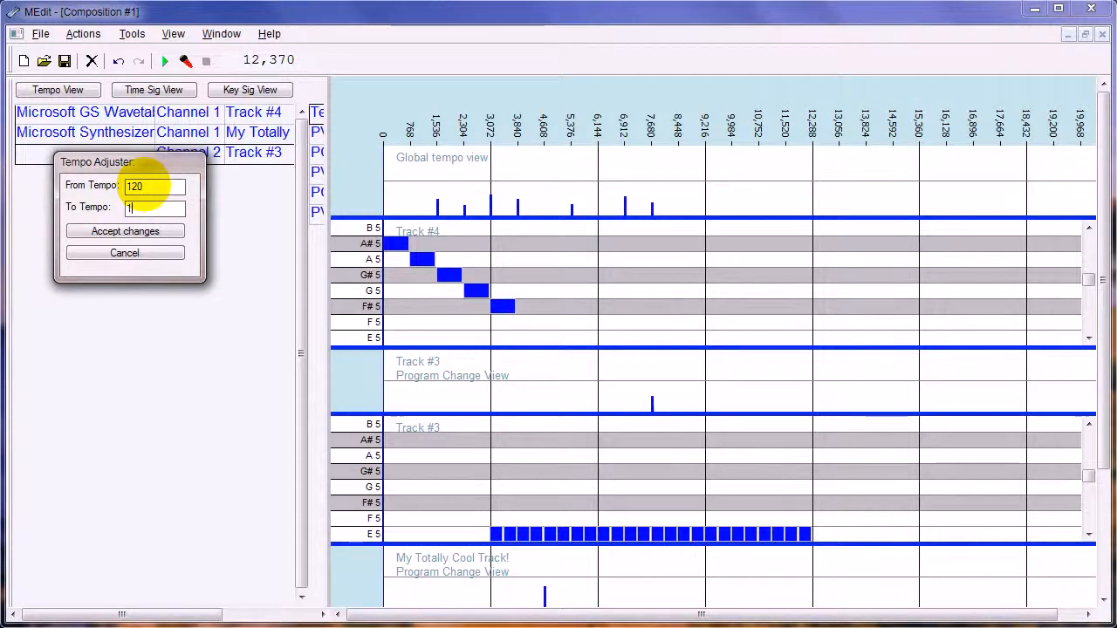
{"action": "left_click", "coordinate": [97, 232]}
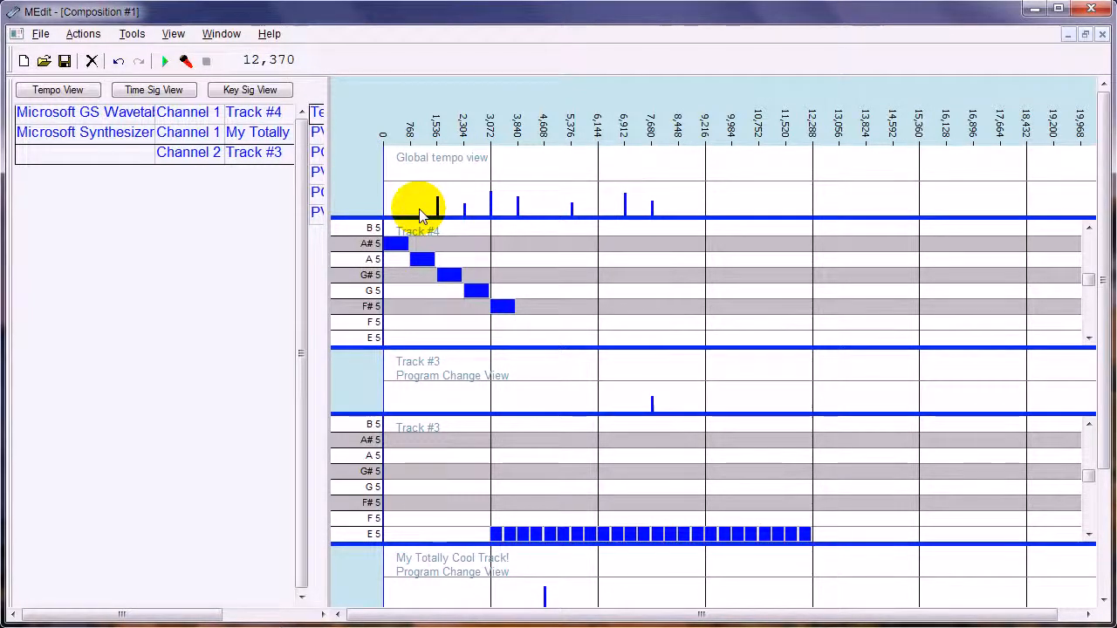
{"action": "key", "text": "space"}
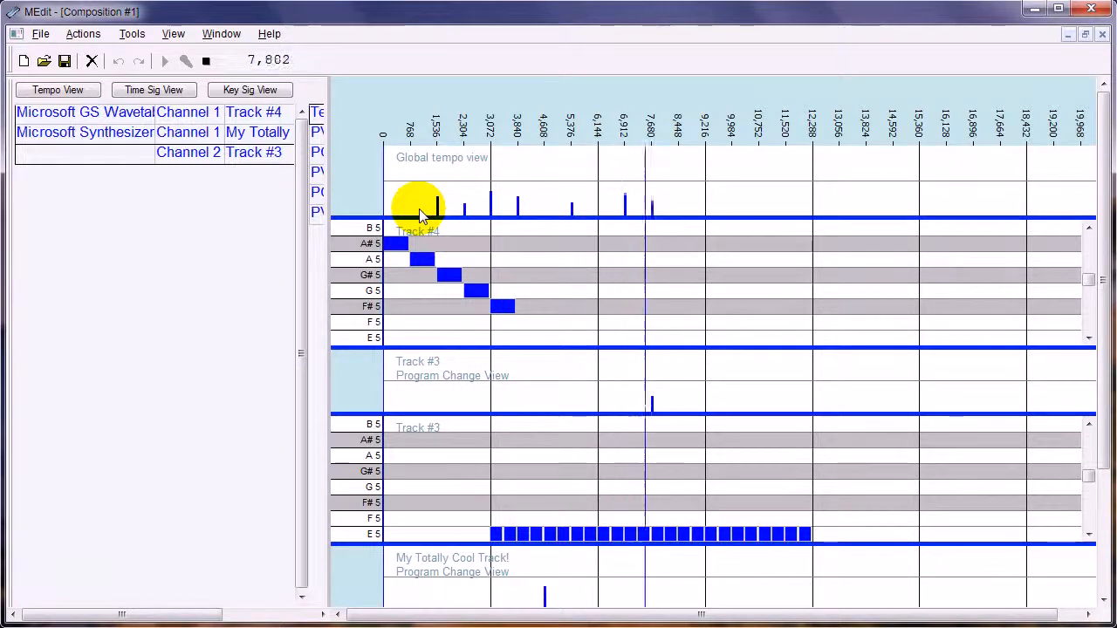
{"action": "key", "text": "space"}
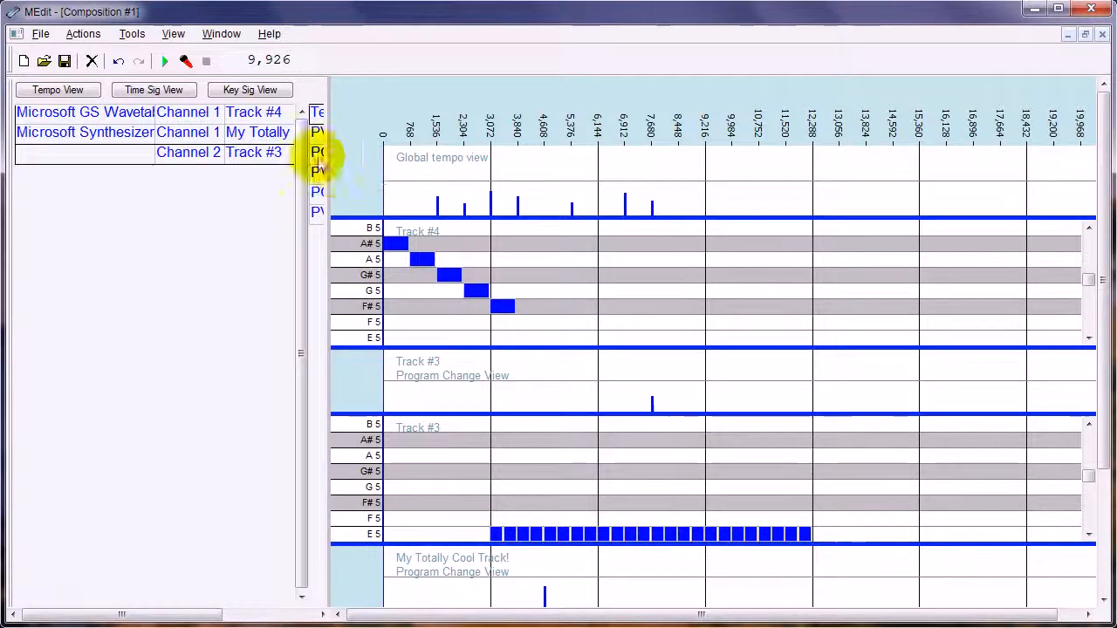
Show the global time signature and key signature views and add a C Maj key signature at tick 4608.
{"action": "left_click", "coordinate": [142, 91]}
{"action": "left_click", "coordinate": [264, 94]}
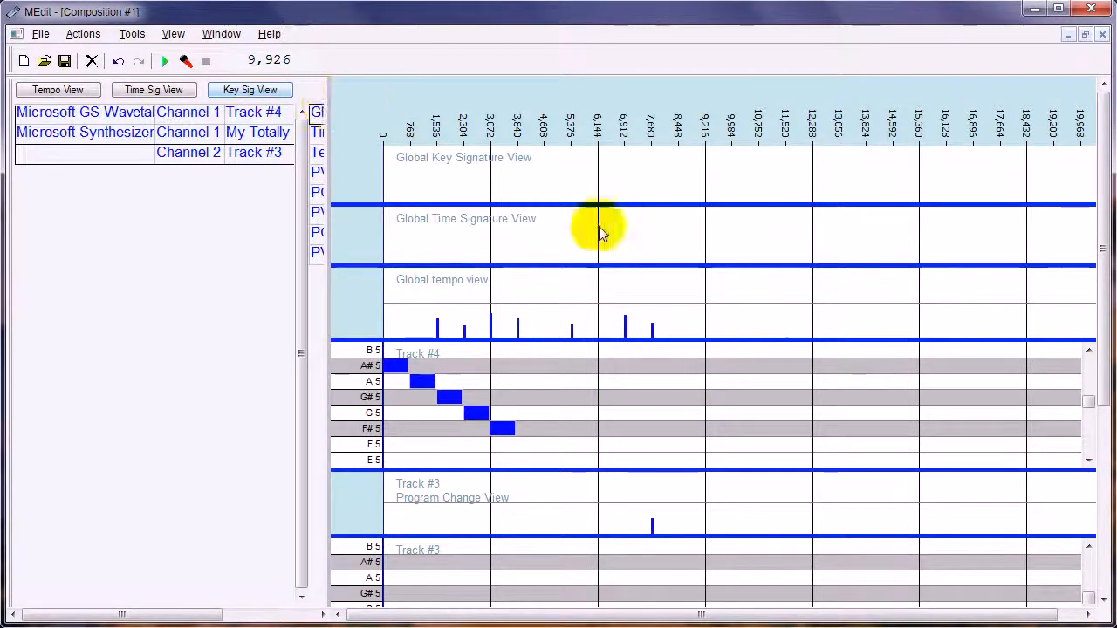
{"action": "left_click", "coordinate": [543, 194]}
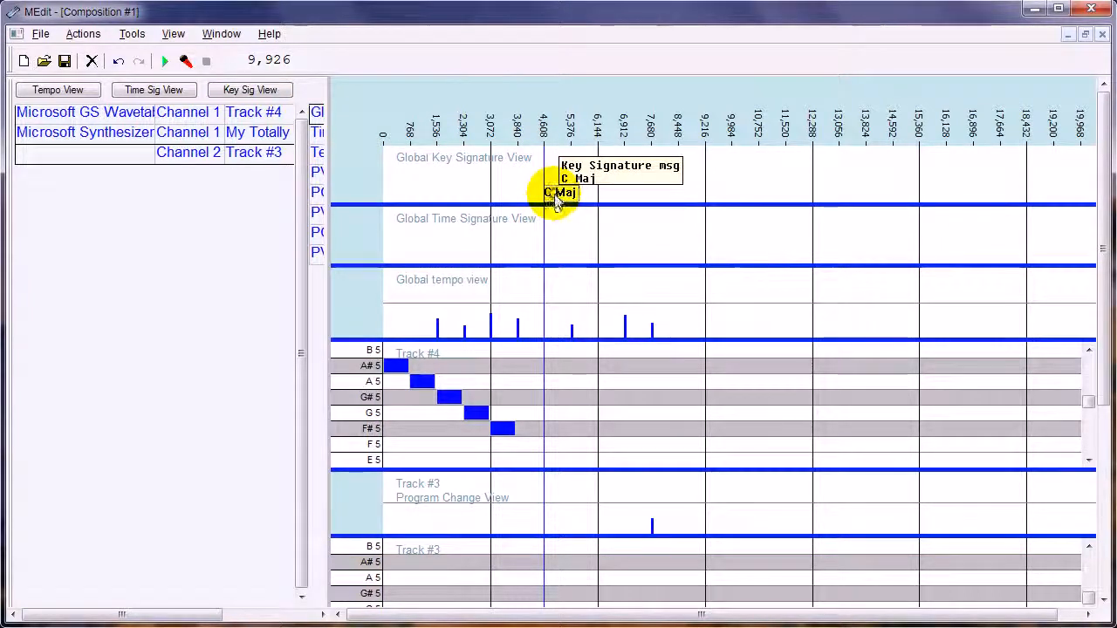
{"action": "double_click", "coordinate": [557, 195]}
{"action": "left_click", "coordinate": [586, 222]}
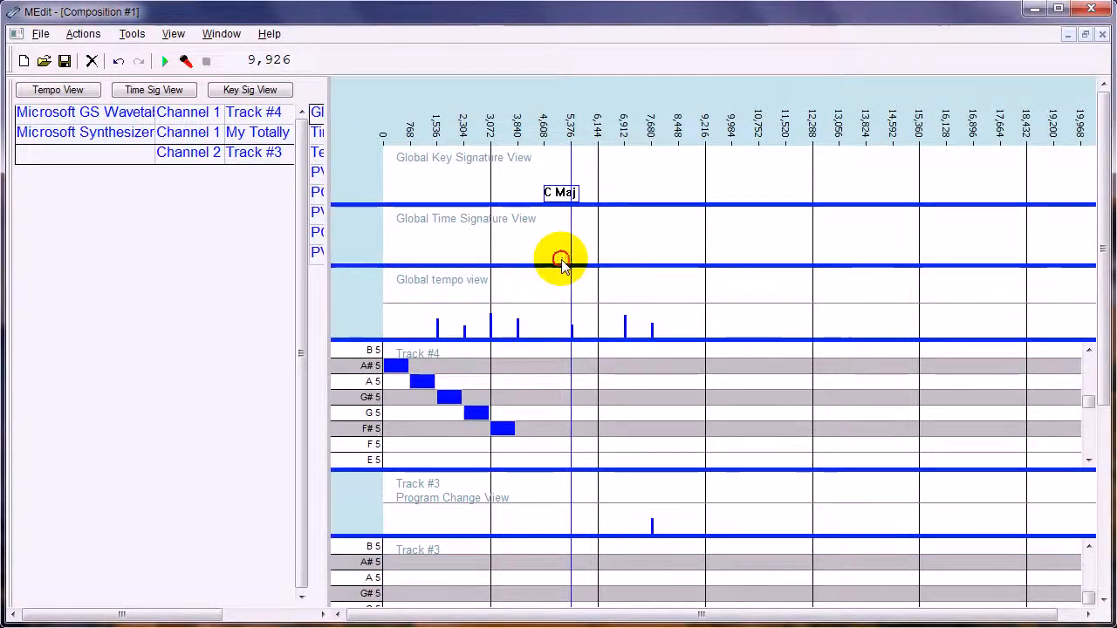
Add a 4/4 time signature at tick 5376 and check its parameters without changing them.
{"action": "left_click", "coordinate": [571, 259]}
{"action": "double_click", "coordinate": [595, 259]}
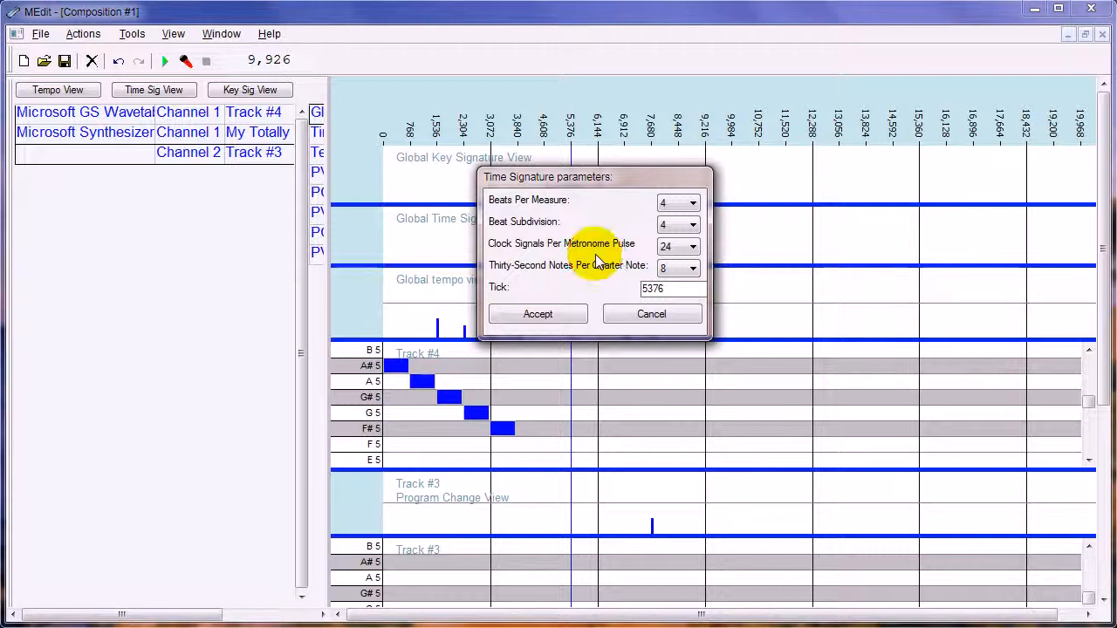
{"action": "left_click", "coordinate": [648, 315]}
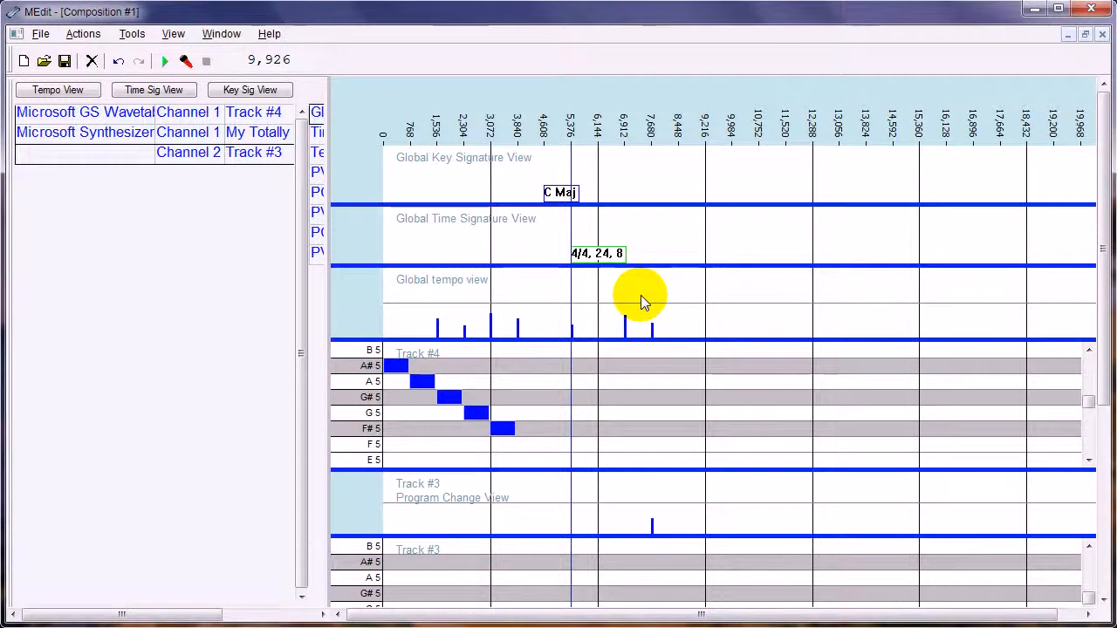
Add a copyright entry with the default text to the song information and close the dialog.
{"action": "left_click", "coordinate": [40, 33]}
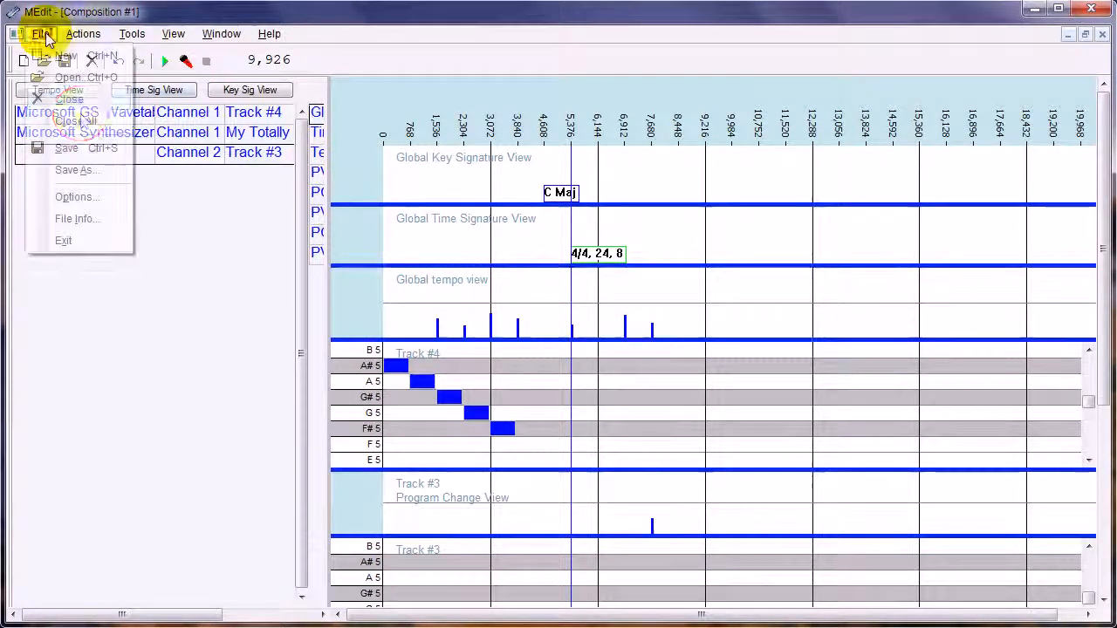
{"action": "left_click", "coordinate": [87, 218]}
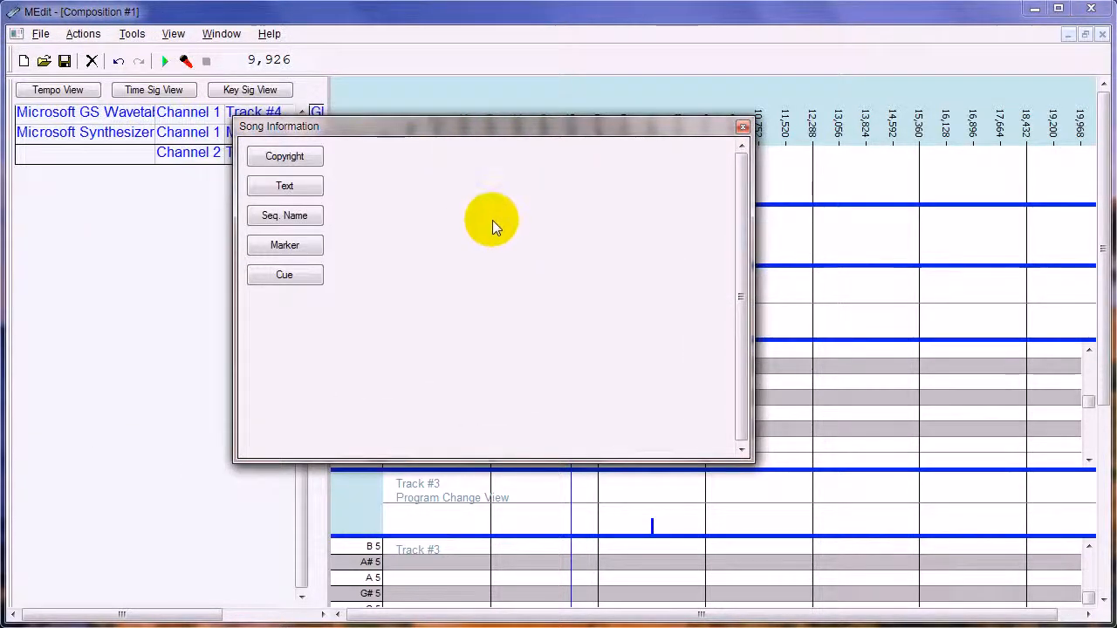
{"action": "left_click", "coordinate": [276, 162]}
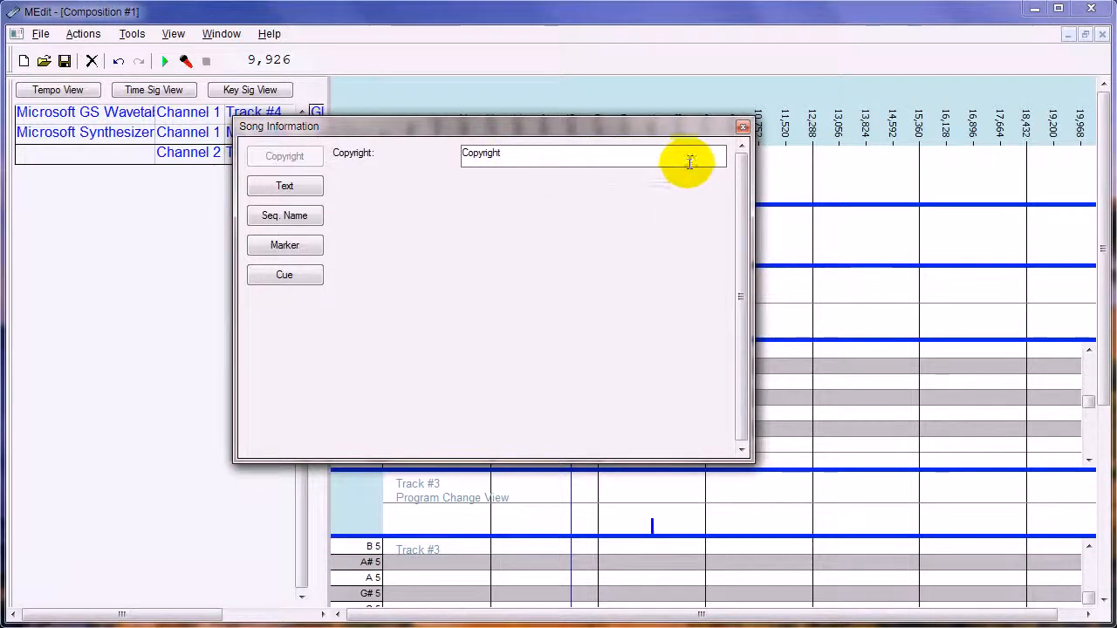
{"action": "left_click", "coordinate": [744, 128]}
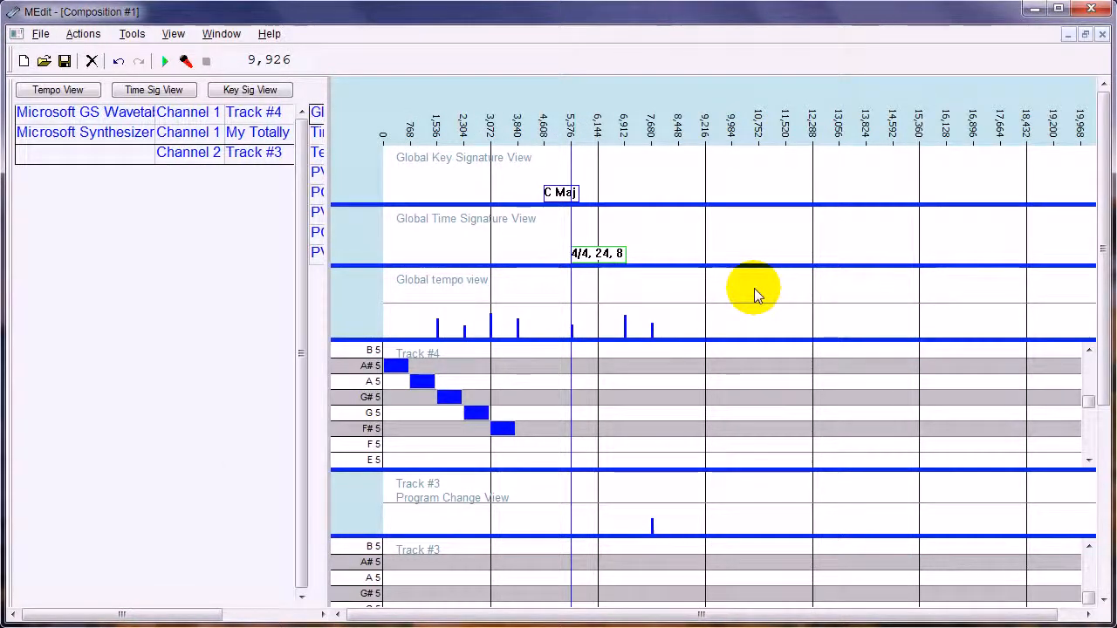
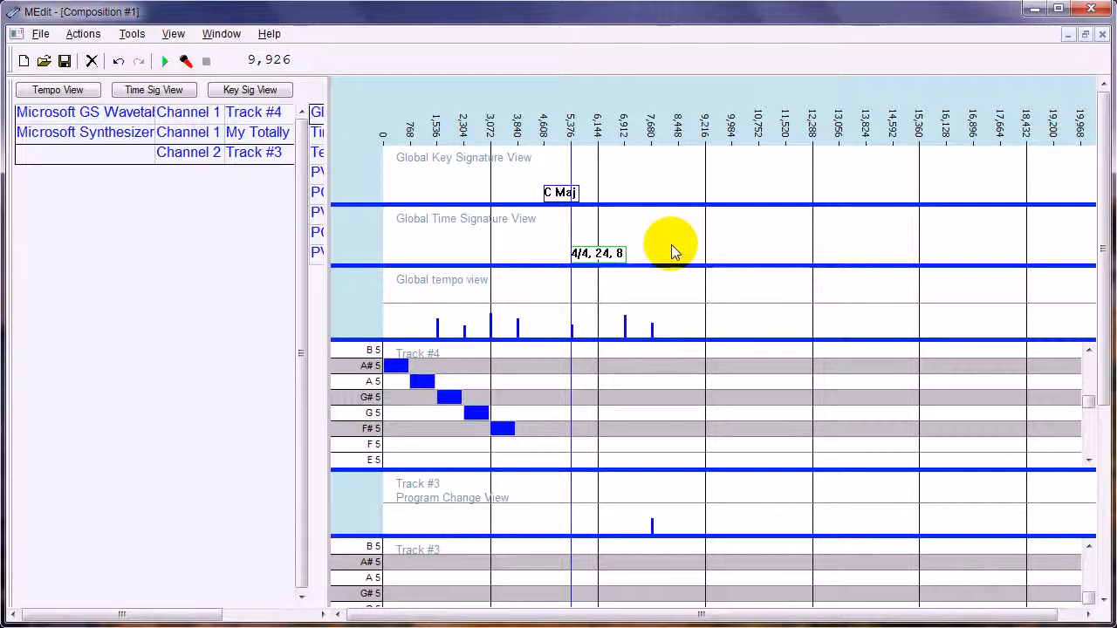
Create a new composition with an Acoustic Grand piano on MIDI channel 1 and disable automatic loading of PC DLS instruments.
{"action": "key", "text": "ctrl+n"}
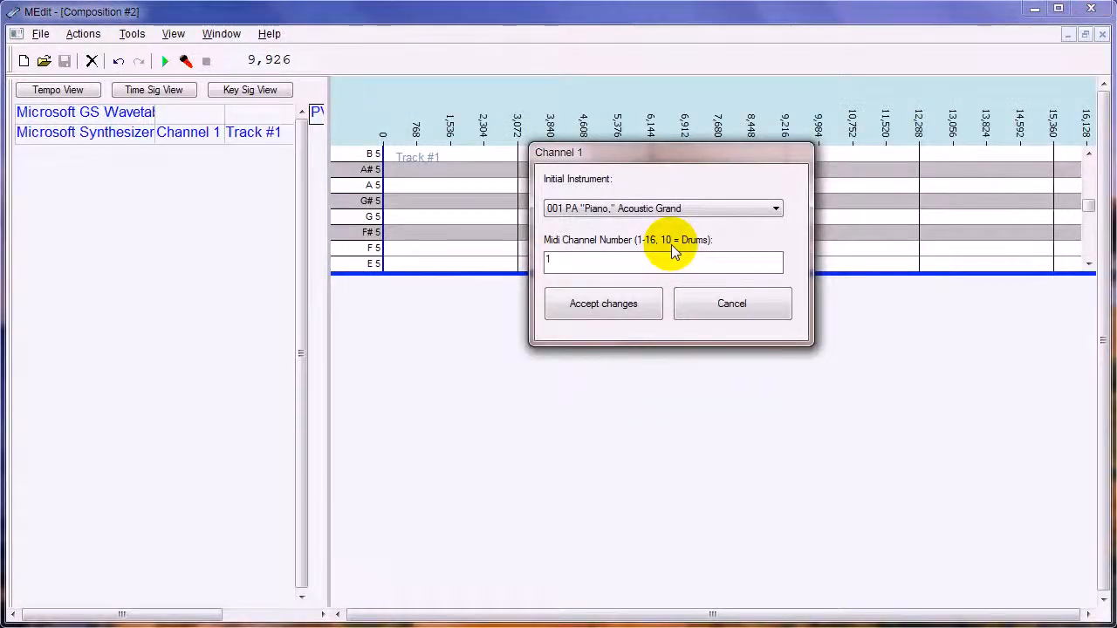
{"action": "left_click", "coordinate": [616, 305]}
{"action": "left_click", "coordinate": [41, 34]}
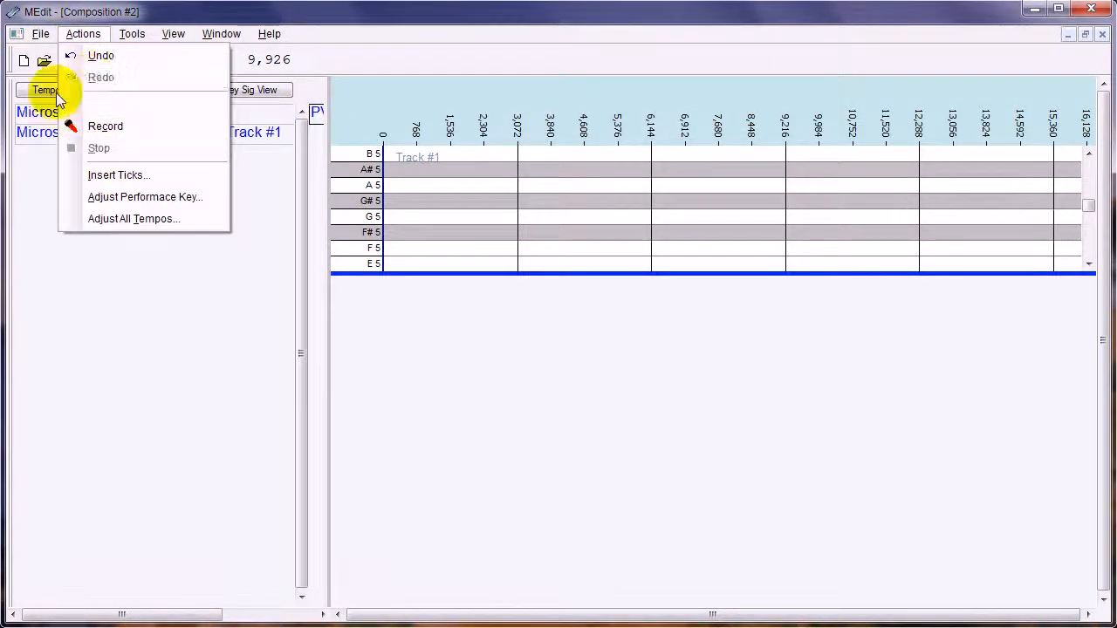
{"action": "left_click", "coordinate": [122, 198]}
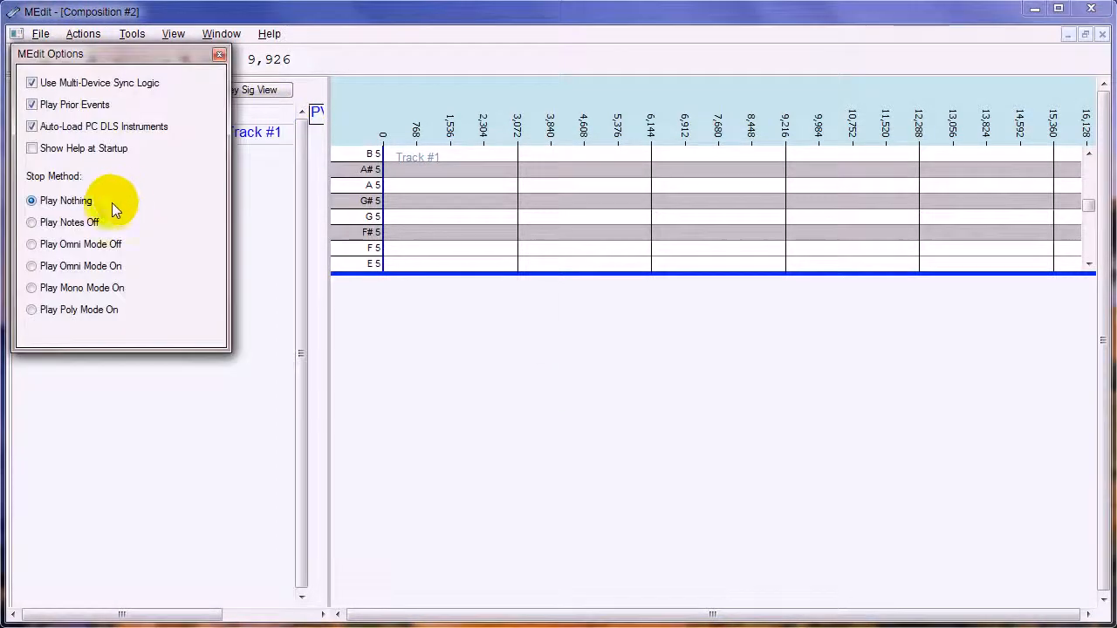
{"action": "left_click", "coordinate": [31, 127]}
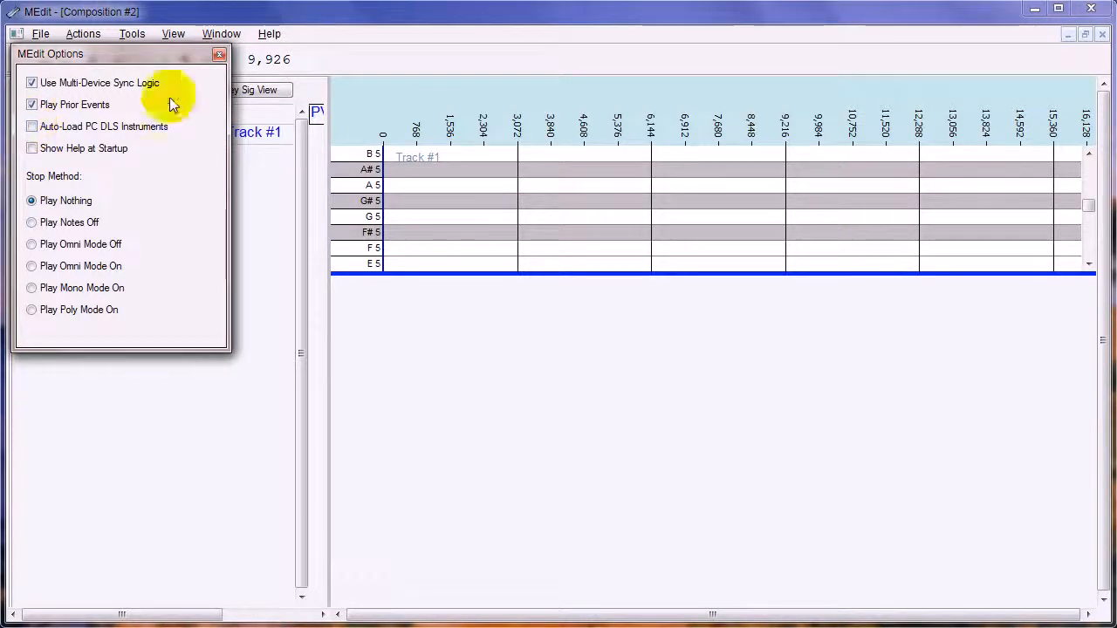
{"action": "left_click", "coordinate": [219, 56]}
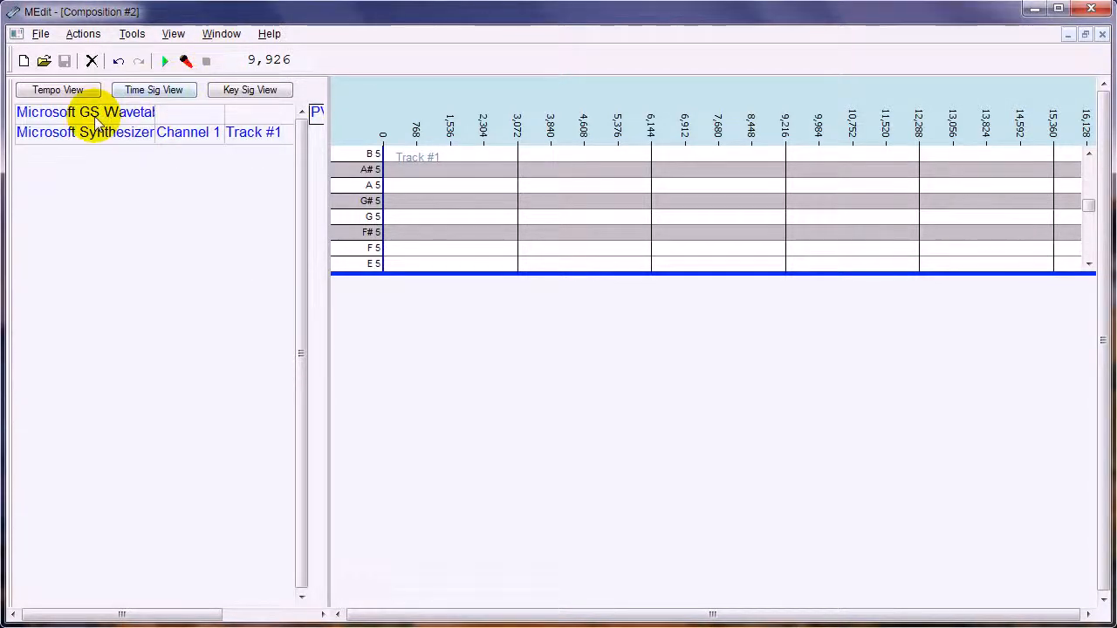
Add the DoorCreaking instrument as patch 1 to the DLS instruments to load for the Microsoft Synthesizer.
{"action": "right_click", "coordinate": [253, 135]}
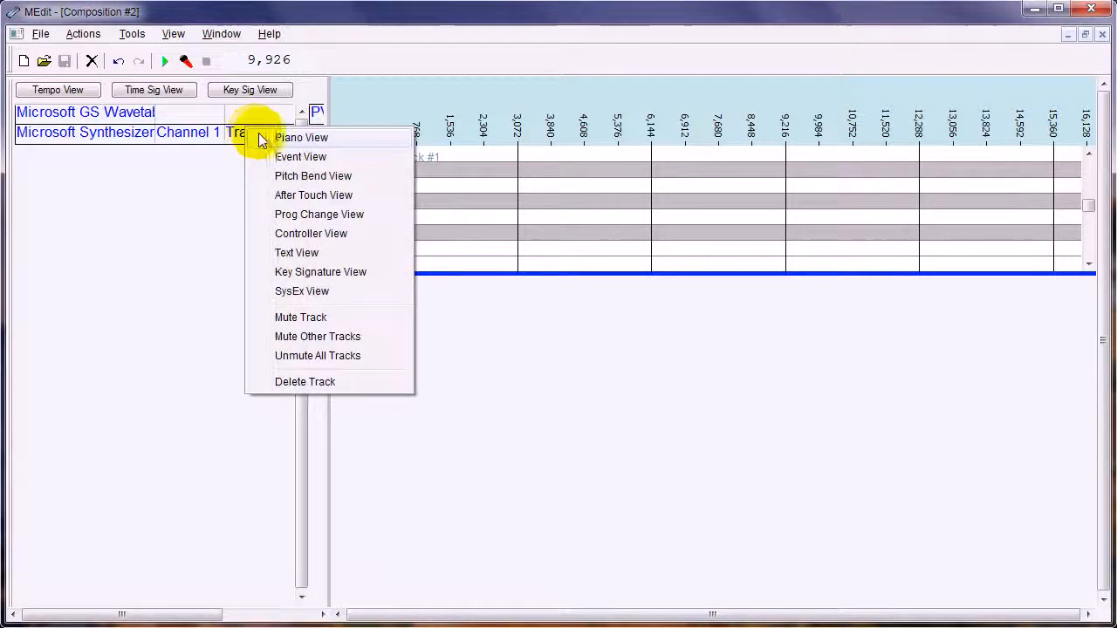
{"action": "right_click", "coordinate": [181, 133]}
{"action": "left_click", "coordinate": [245, 184]}
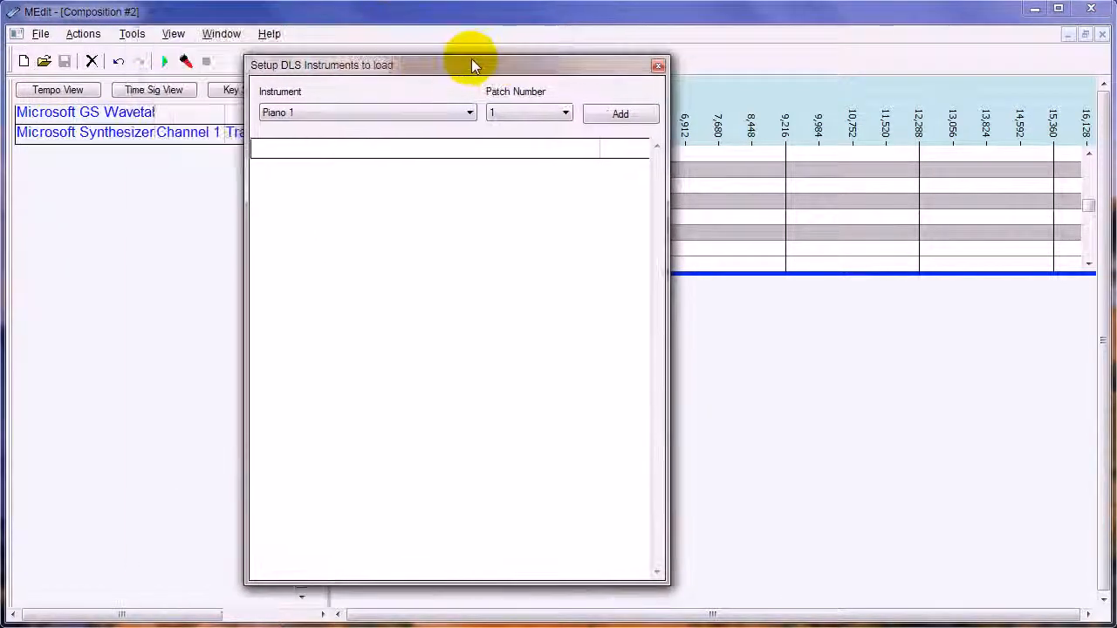
{"action": "left_click", "coordinate": [454, 110]}
{"action": "left_click_drag", "start_coordinate": [471, 150], "coordinate": [472, 443]}
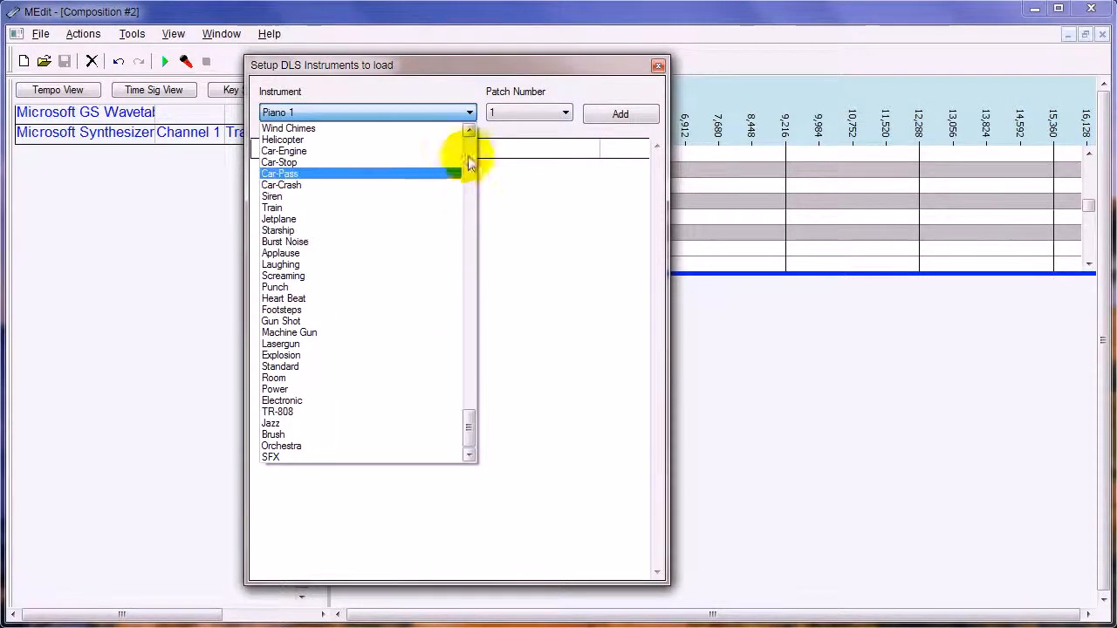
{"action": "left_click", "coordinate": [474, 127]}
{"action": "left_click", "coordinate": [474, 127]}
{"action": "left_click", "coordinate": [474, 127]}
{"action": "left_click", "coordinate": [474, 128]}
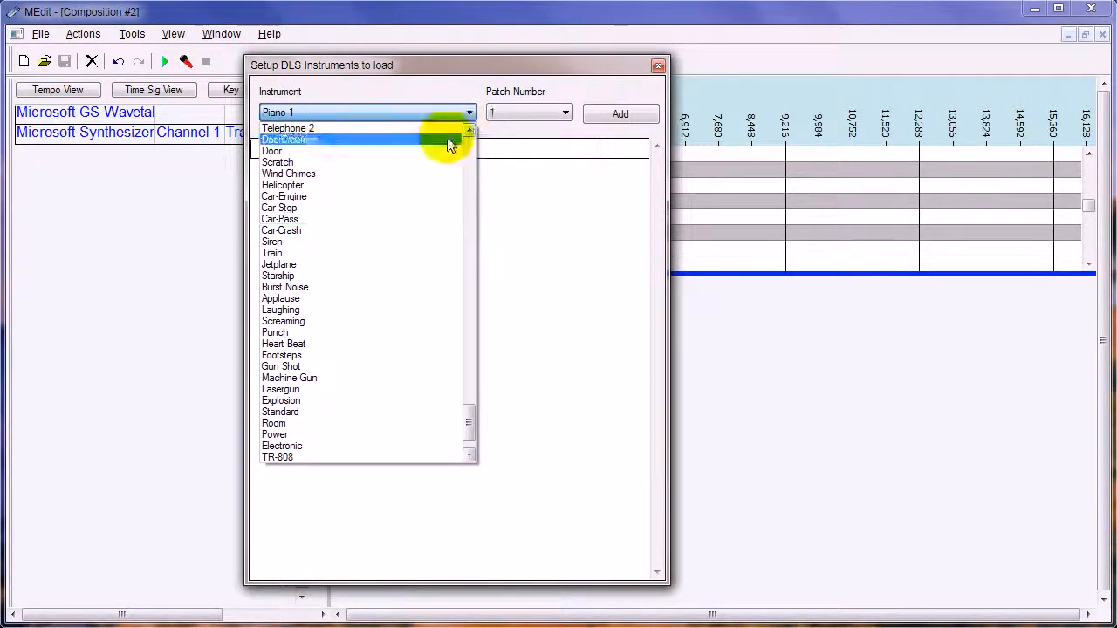
{"action": "left_click", "coordinate": [316, 139]}
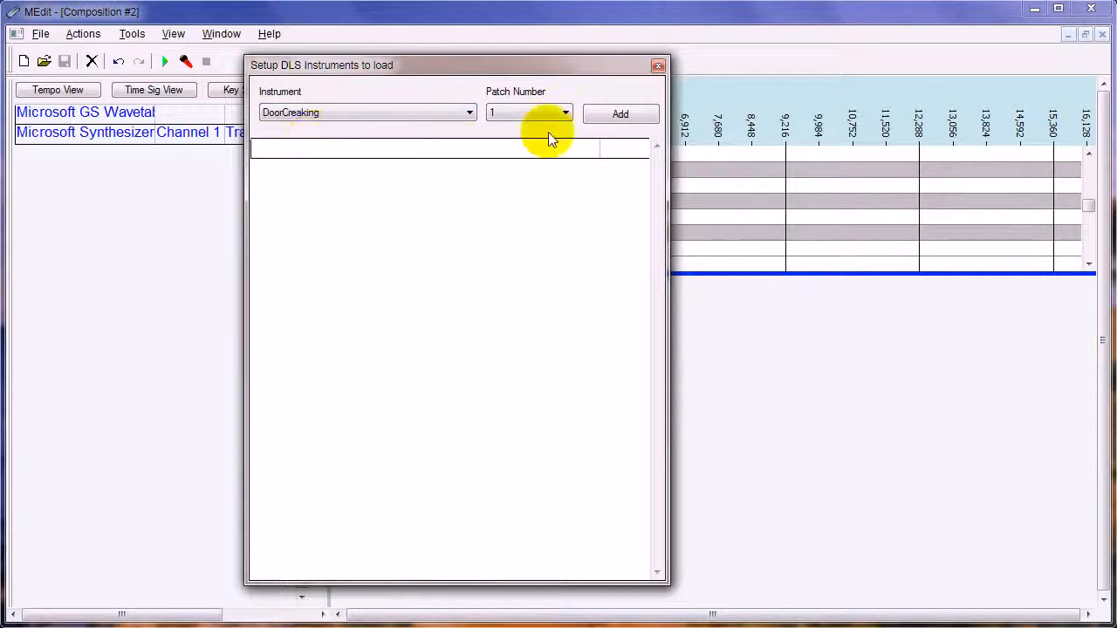
{"action": "left_click", "coordinate": [621, 115]}
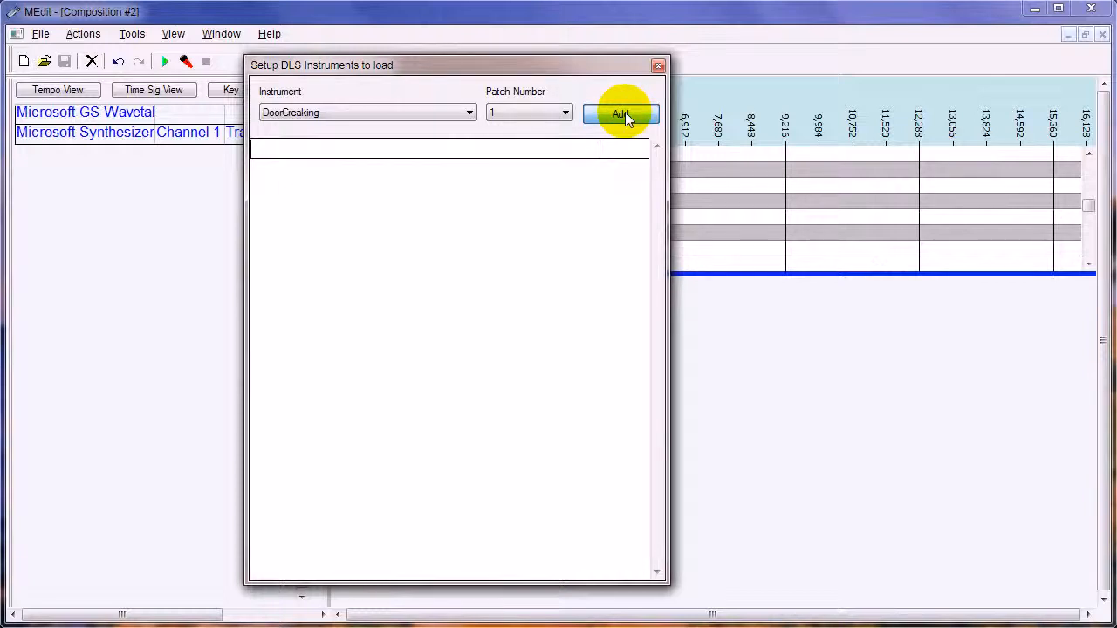
{"action": "left_click", "coordinate": [657, 66]}
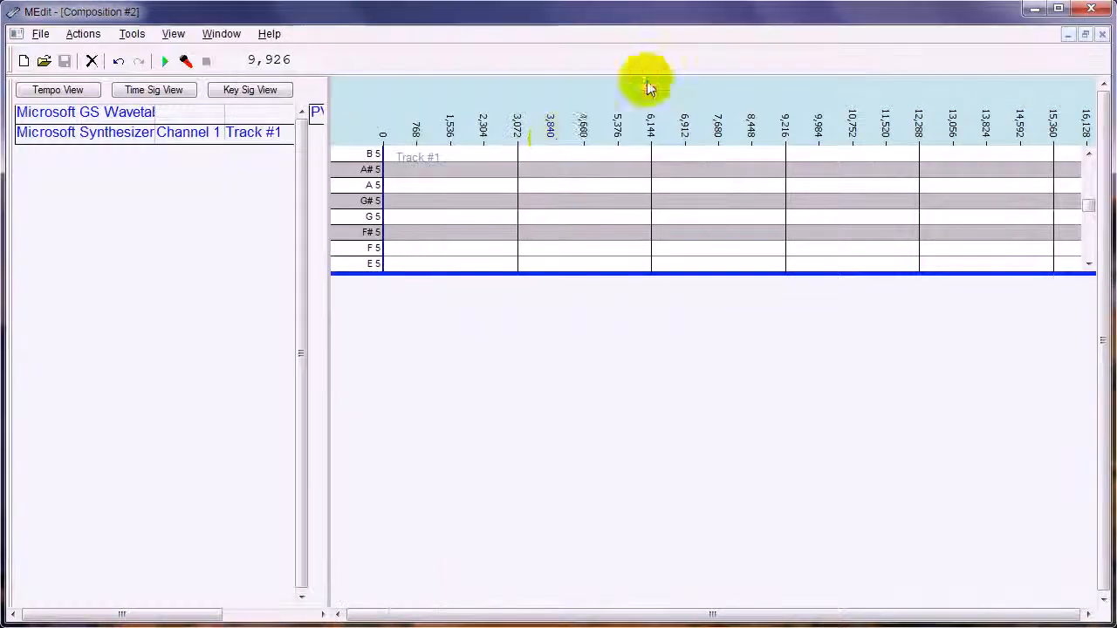
Draw two notes in Track #1: G# 5 from tick 0 to 2304 and G 5 from tick 2304 to 4608.
{"action": "left_click", "coordinate": [404, 202]}
{"action": "left_click_drag", "start_coordinate": [414, 201], "coordinate": [482, 200]}
{"action": "left_click", "coordinate": [482, 217]}
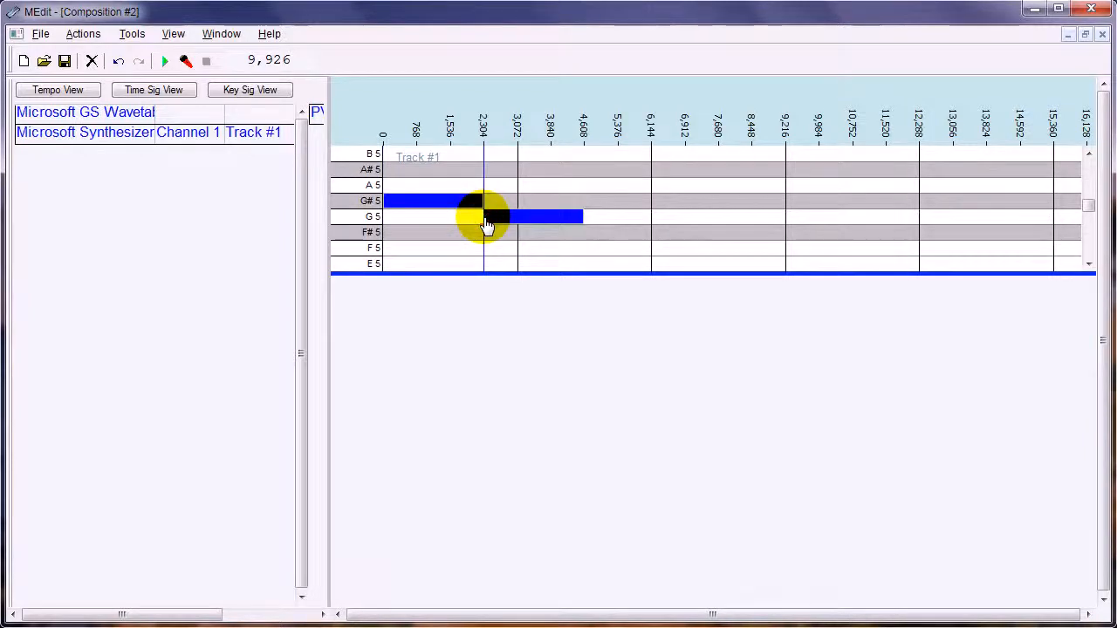
Show Track #1's program changes and add a program change at tick 0 with value 1.
{"action": "right_click", "coordinate": [245, 129]}
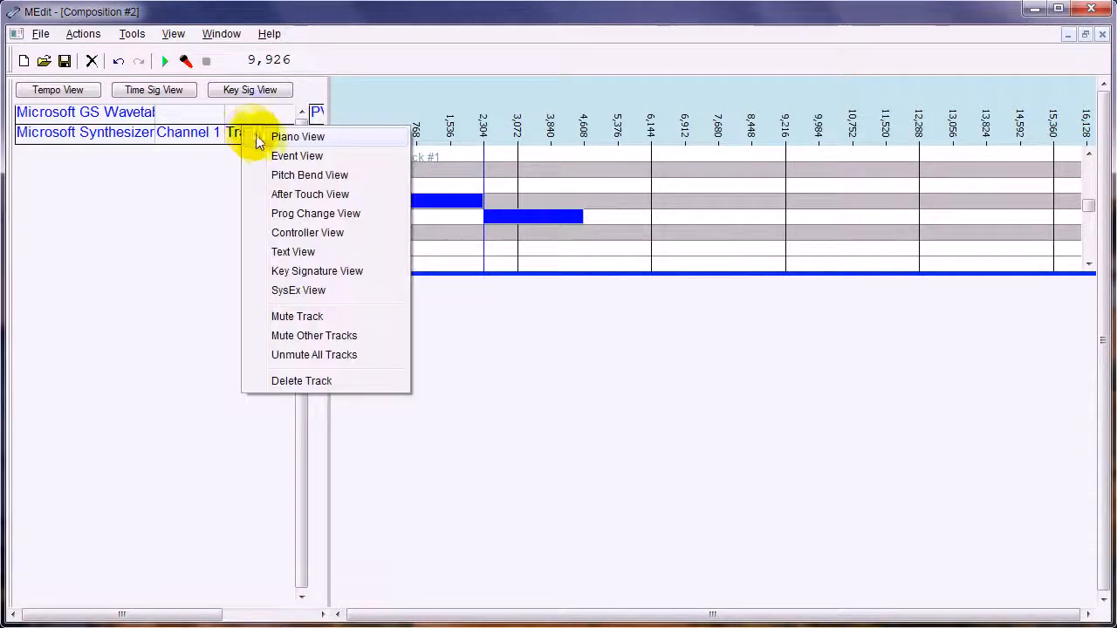
{"action": "left_click", "coordinate": [303, 214]}
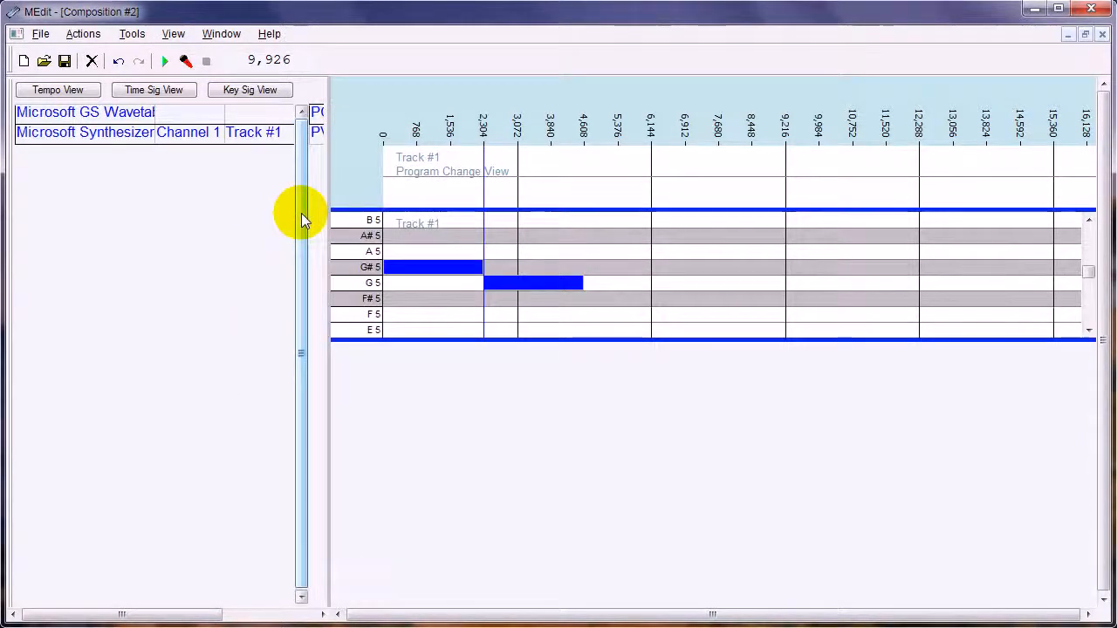
{"action": "left_click", "coordinate": [385, 188]}
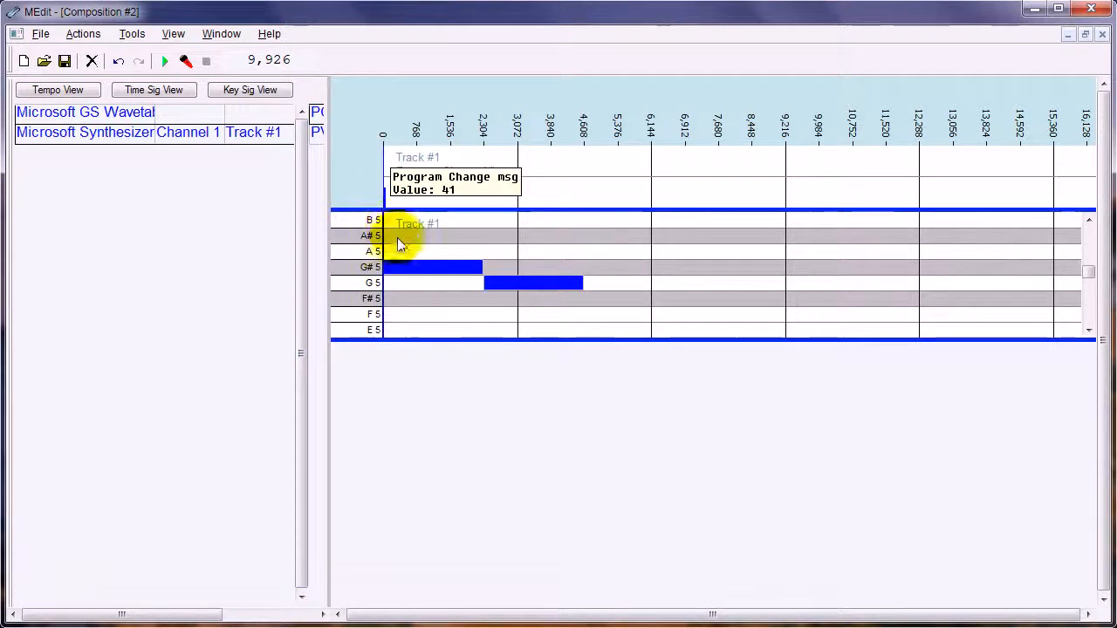
{"action": "mouse_move", "coordinate": [387, 197]}
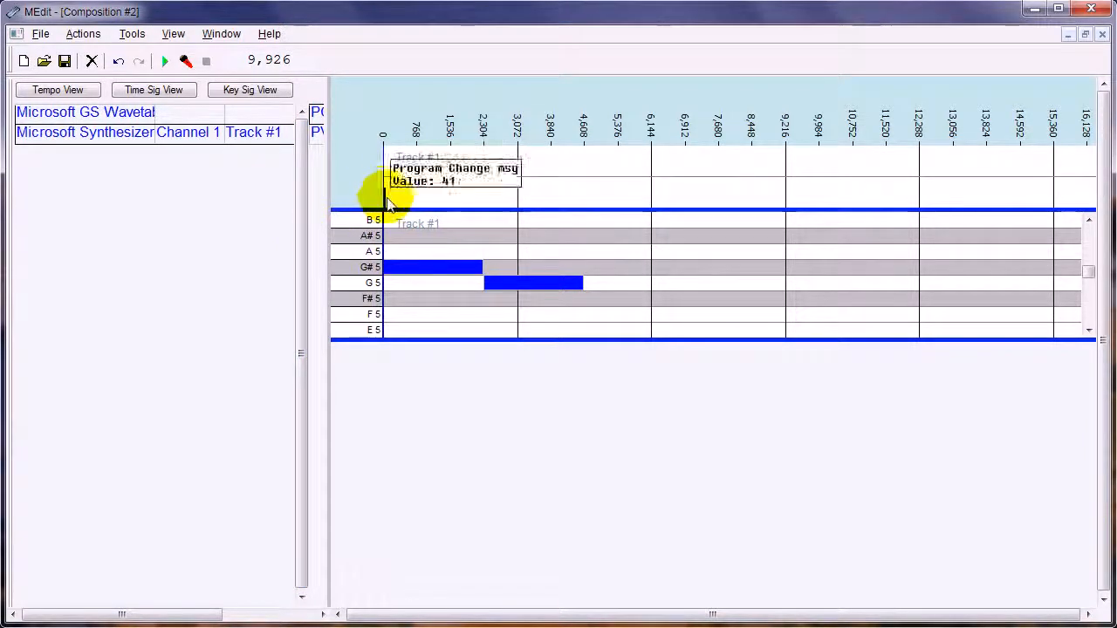
{"action": "double_click", "coordinate": [387, 200]}
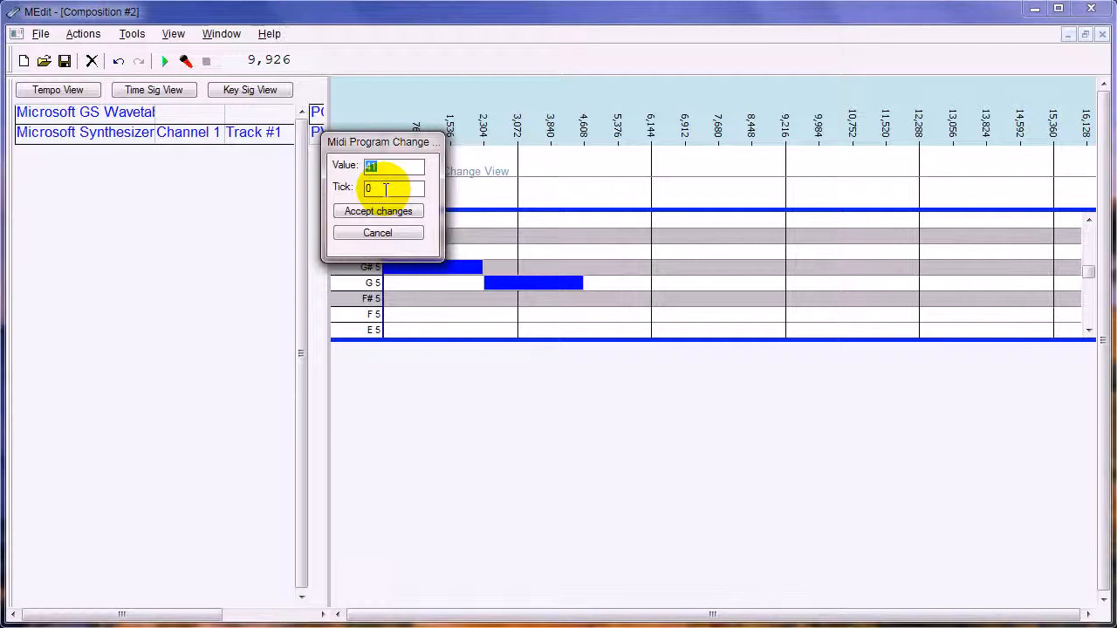
{"action": "type", "text": "1"}
{"action": "key", "text": "Tab"}
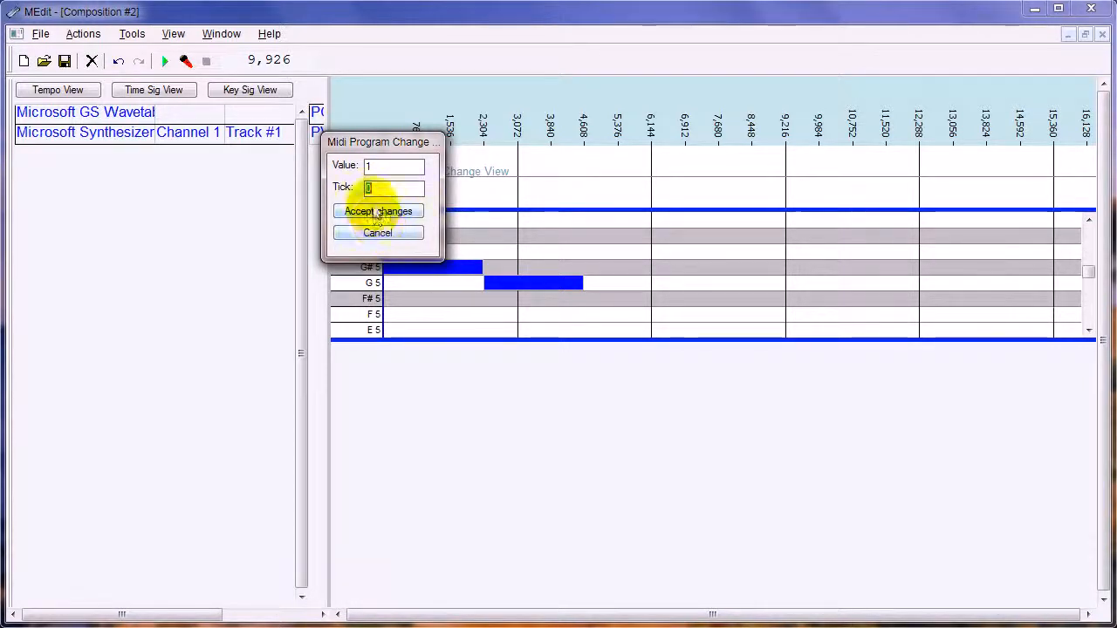
{"action": "left_click", "coordinate": [377, 213]}
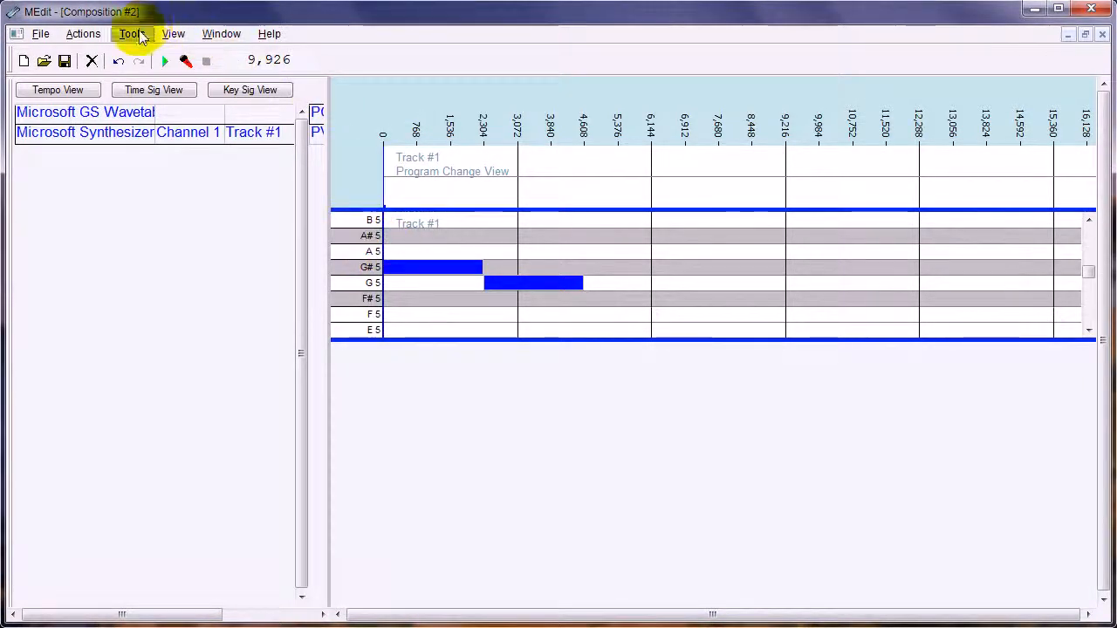
Insert 3072 ticks ahead of Track #1's events without applying it to the entire composition.
{"action": "left_click", "coordinate": [83, 34]}
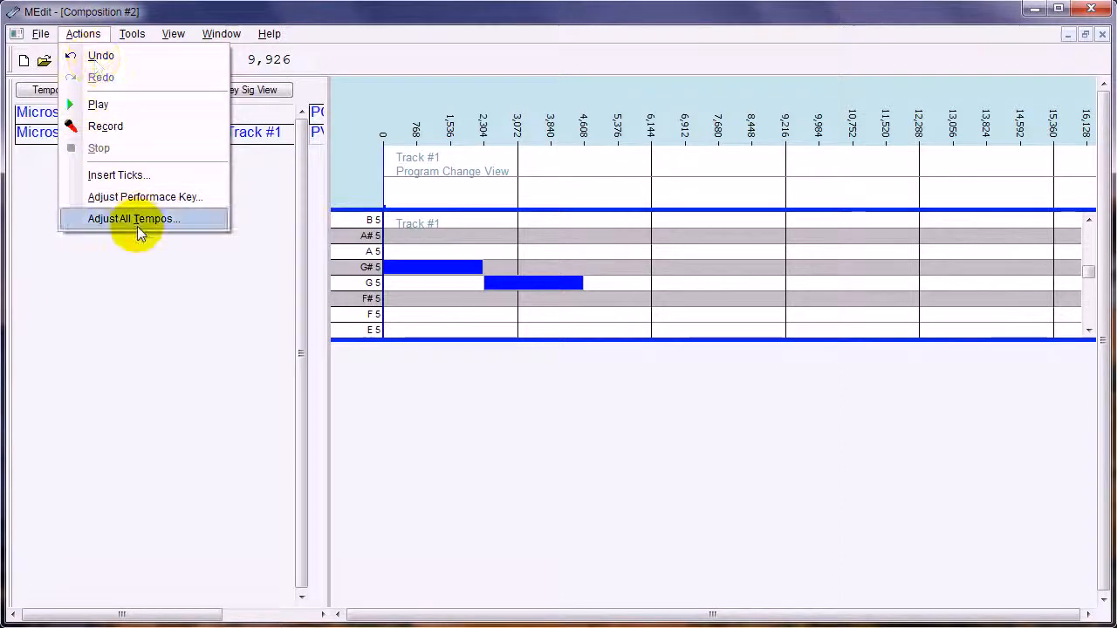
{"action": "left_click", "coordinate": [118, 174]}
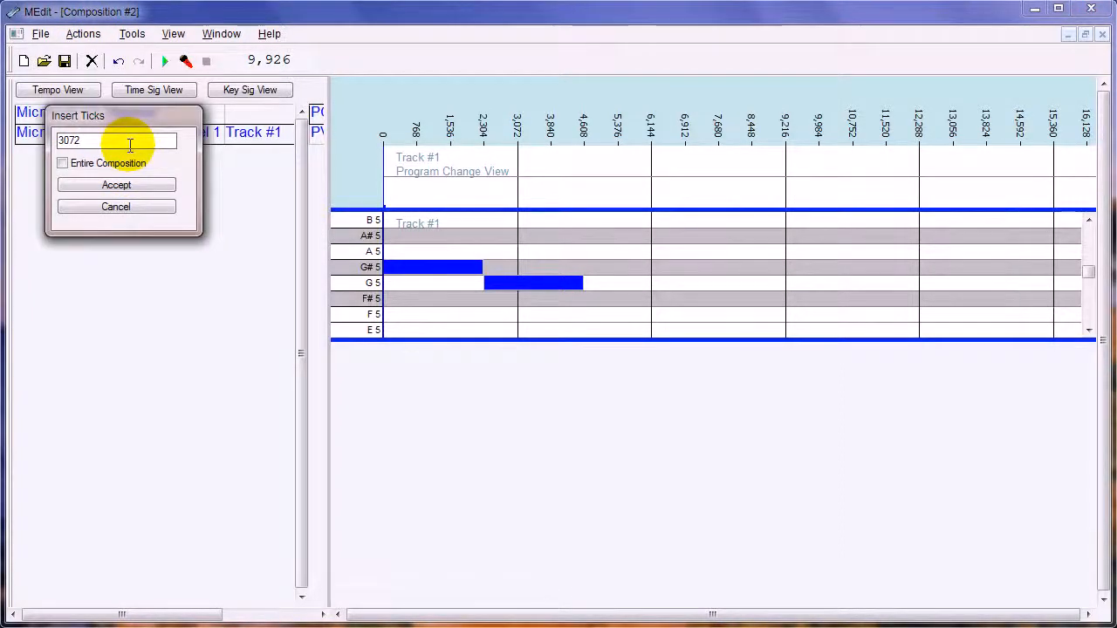
{"action": "type", "text": "3072"}
{"action": "left_click", "coordinate": [148, 182]}
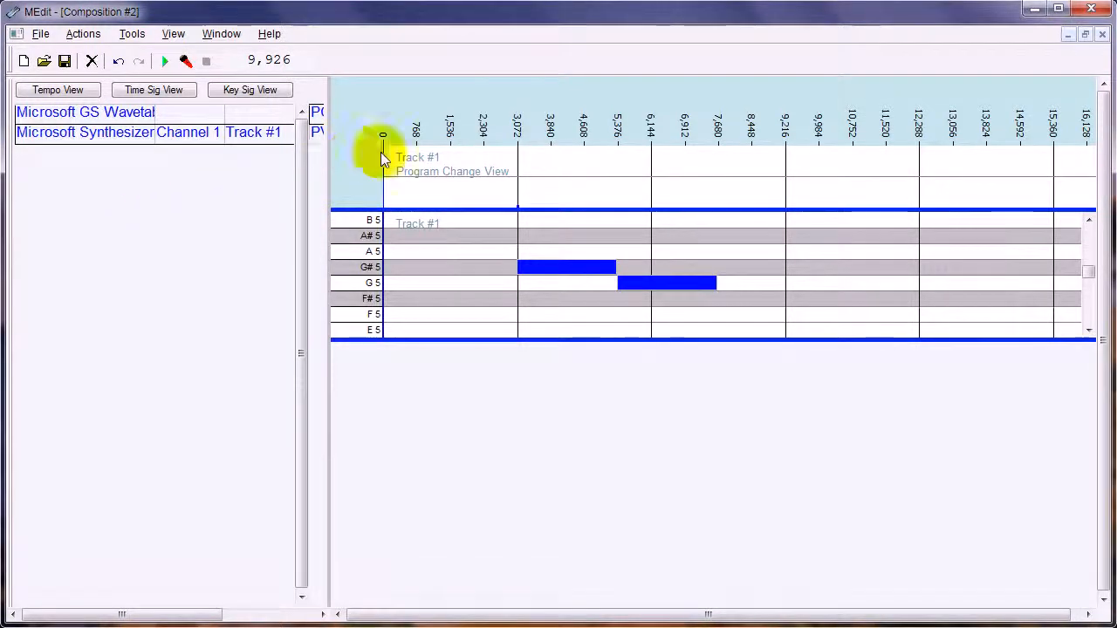
Set Track #1's program change to value 1 at tick 0 and play the composition.
{"action": "left_click", "coordinate": [519, 206]}
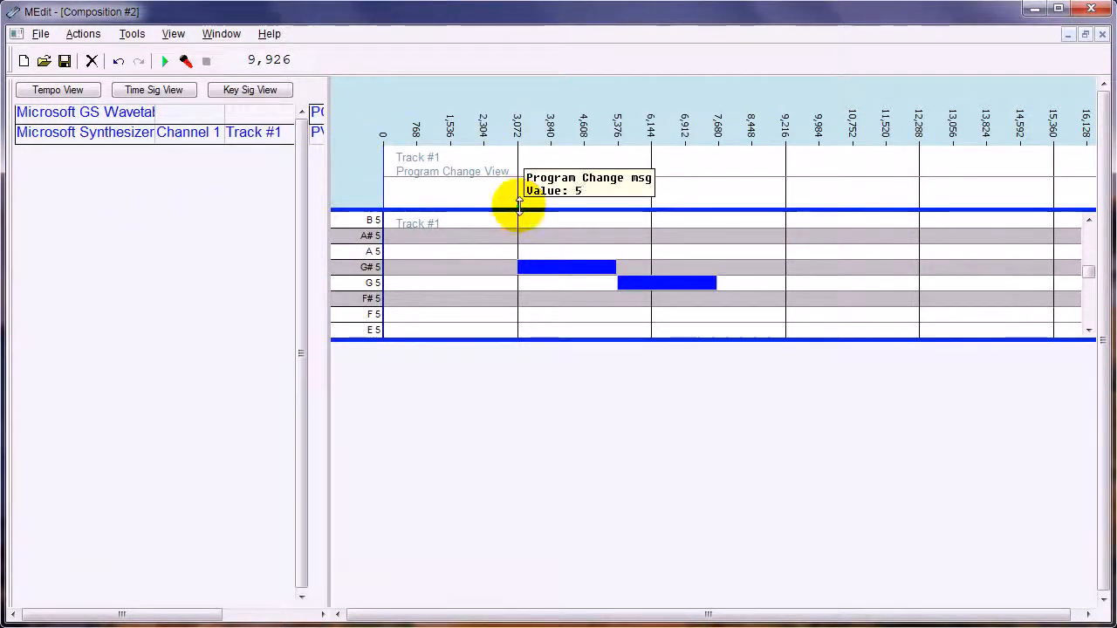
{"action": "double_click", "coordinate": [519, 206]}
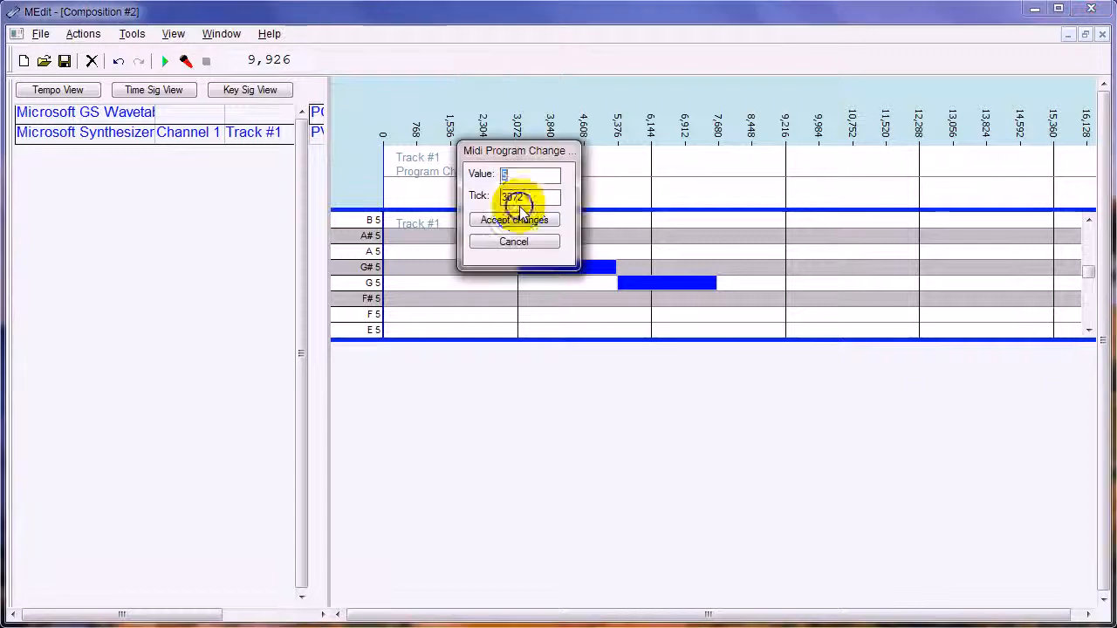
{"action": "left_click_drag", "start_coordinate": [525, 197], "coordinate": [478, 196]}
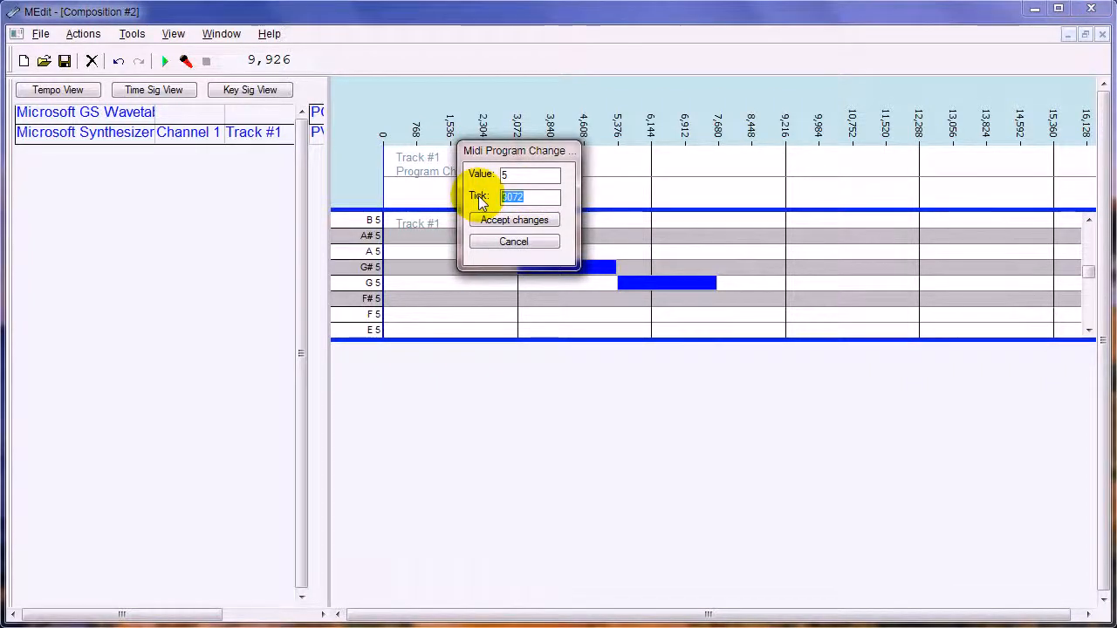
{"action": "type", "text": "0"}
{"action": "left_click_drag", "start_coordinate": [541, 176], "coordinate": [469, 177]}
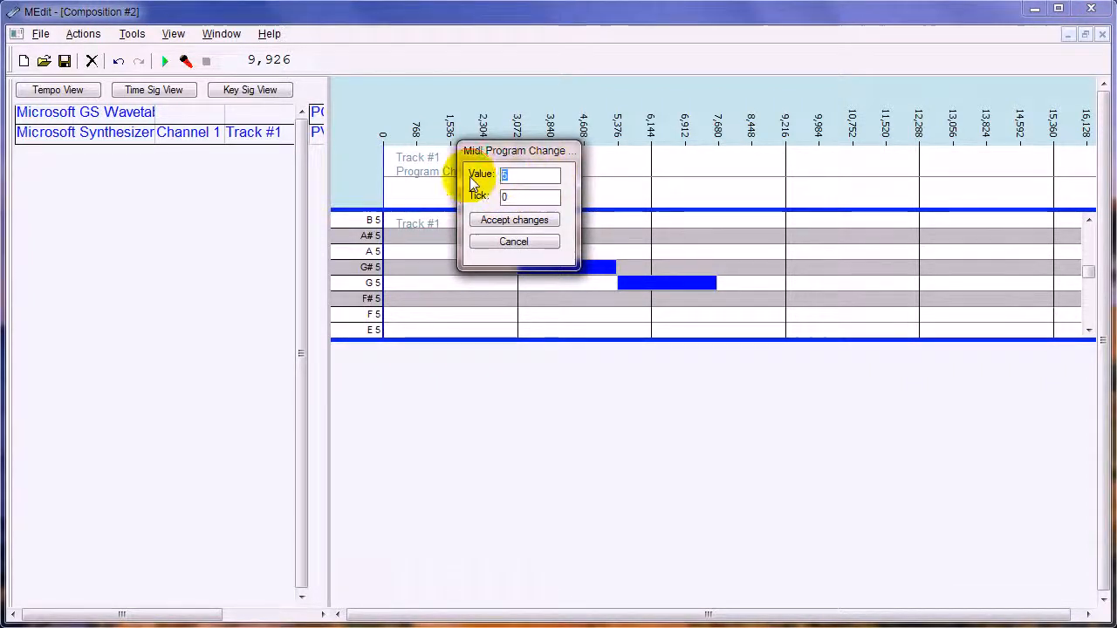
{"action": "type", "text": "1"}
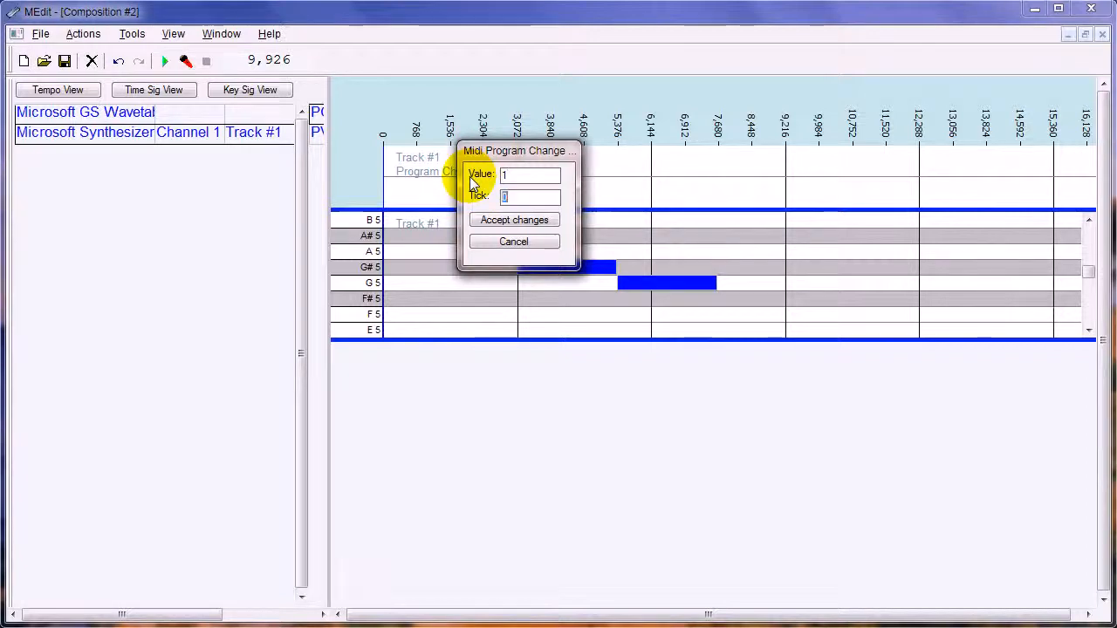
{"action": "key", "text": "Return"}
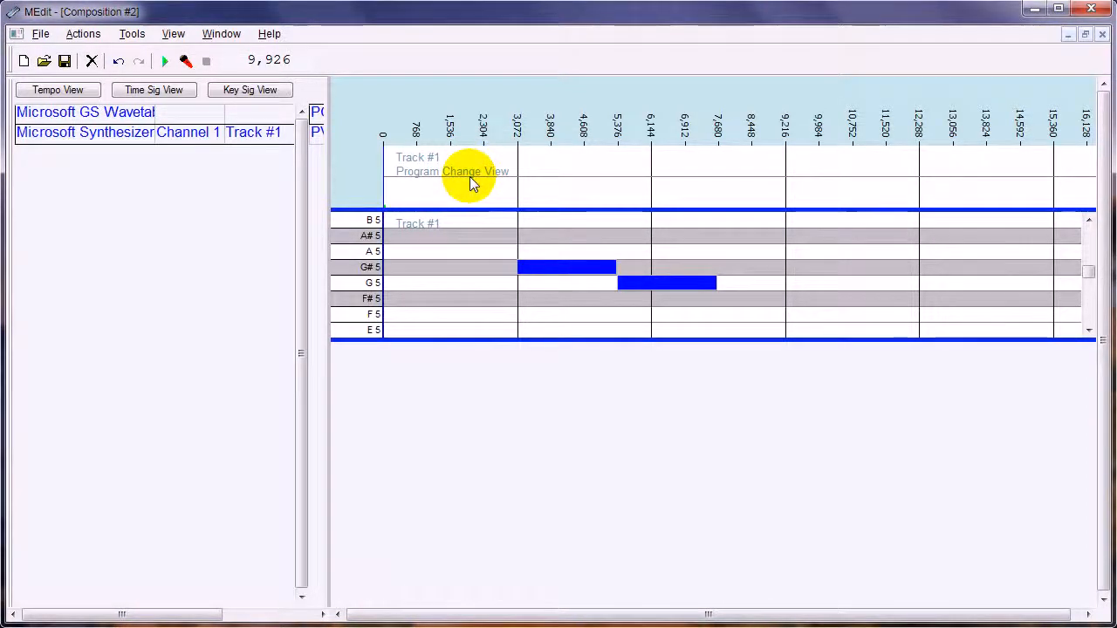
{"action": "left_click", "coordinate": [385, 190]}
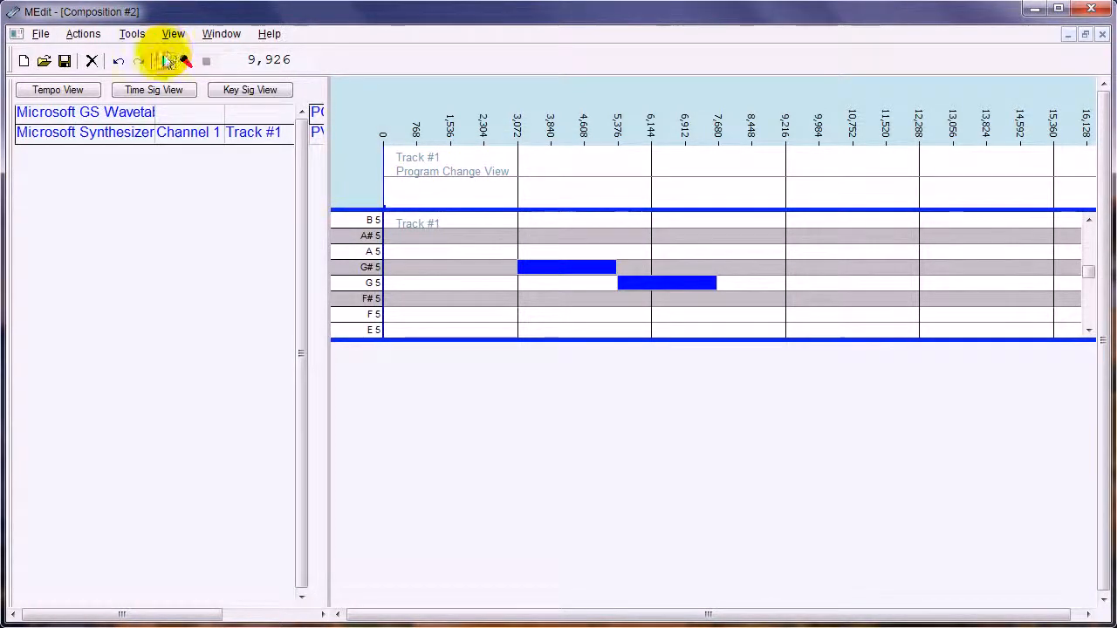
{"action": "left_click", "coordinate": [166, 61]}
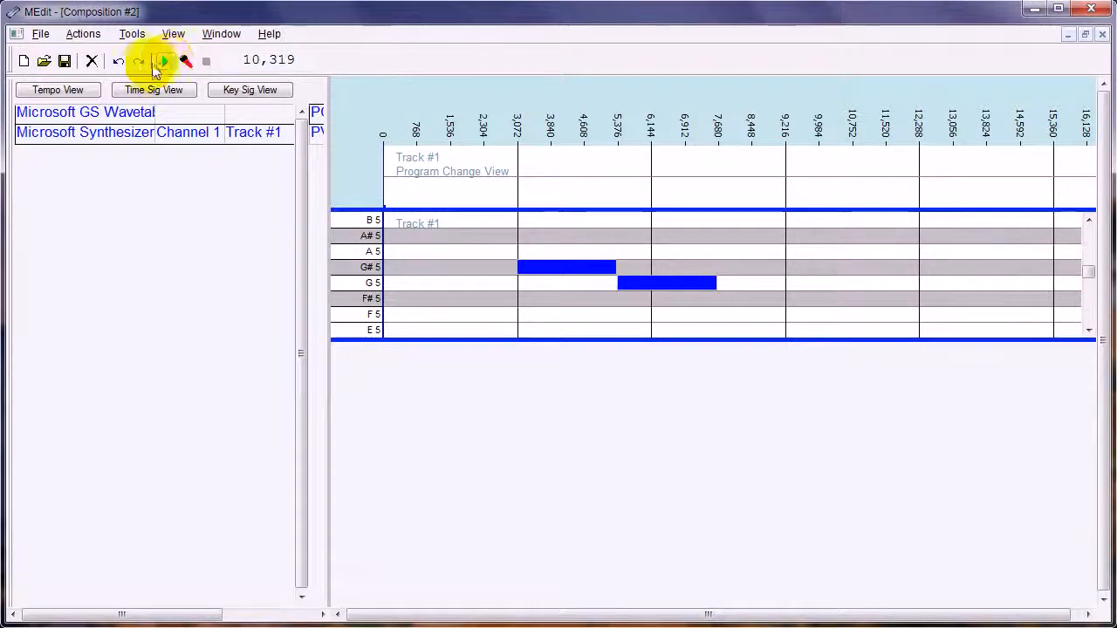
Add a channel to the Microsoft Synthesizer with the Acoustic Grand piano on MIDI channel 2.
{"action": "right_click", "coordinate": [59, 138]}
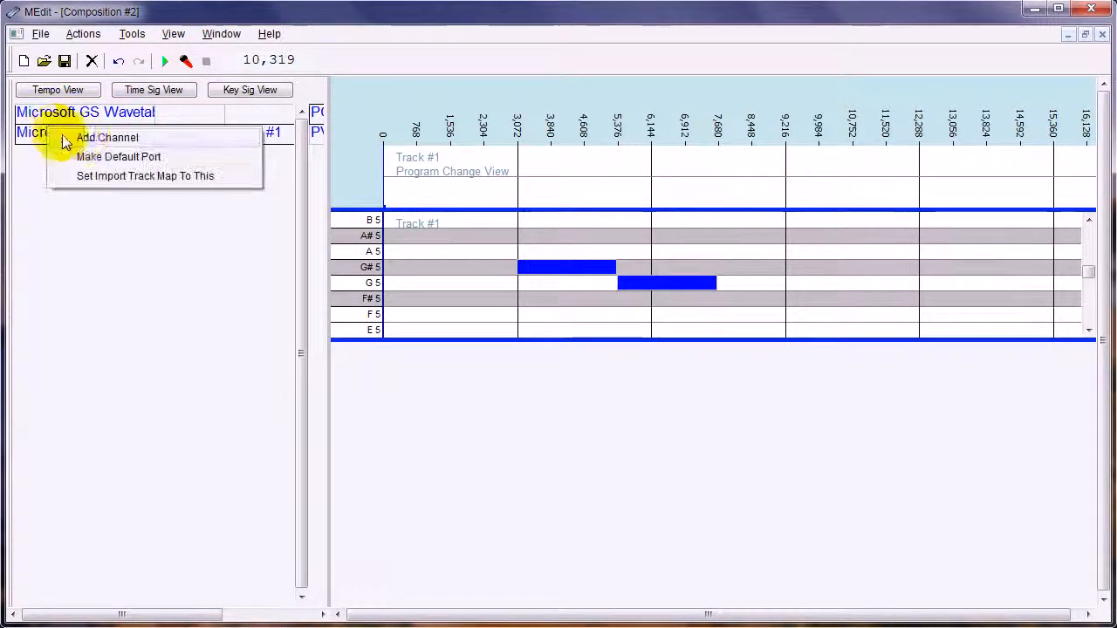
{"action": "left_click", "coordinate": [92, 137]}
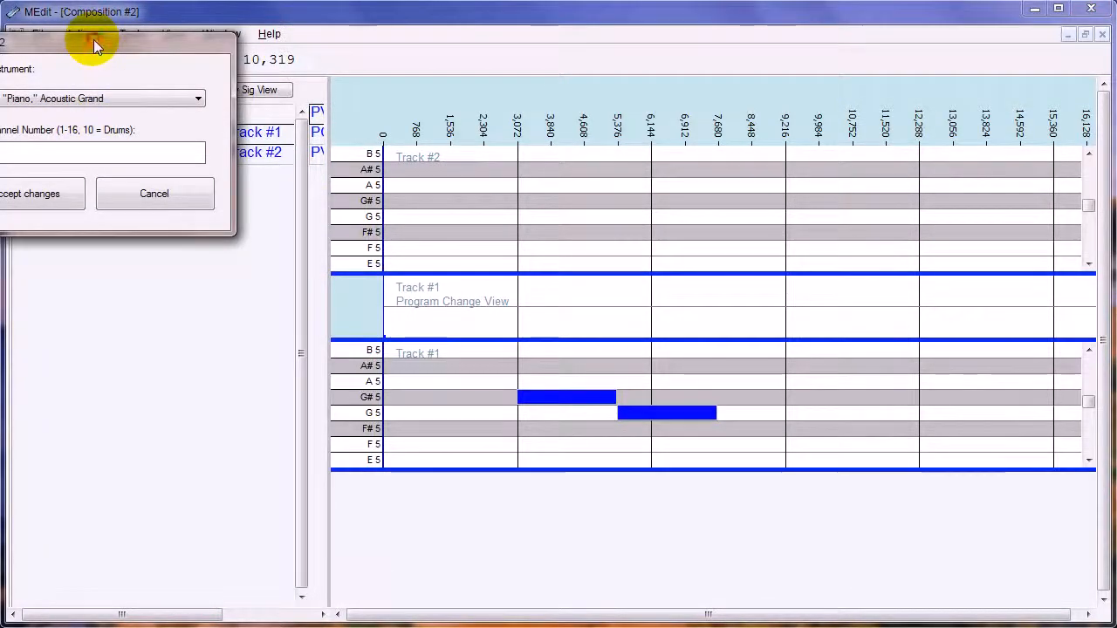
{"action": "left_click_drag", "start_coordinate": [92, 39], "coordinate": [273, 84]}
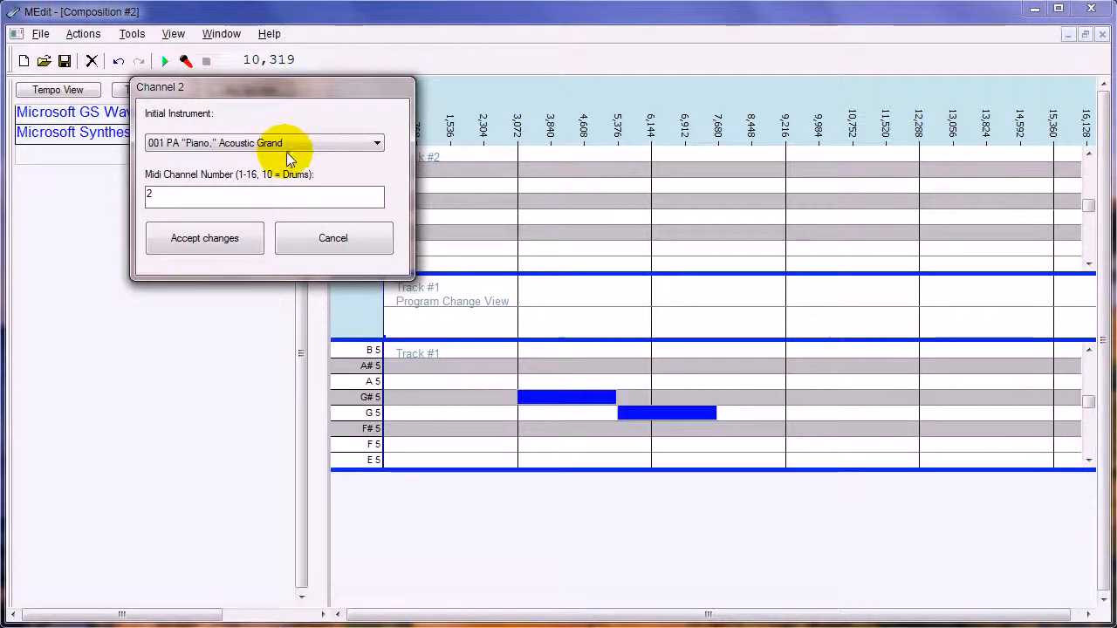
{"action": "left_click", "coordinate": [220, 244]}
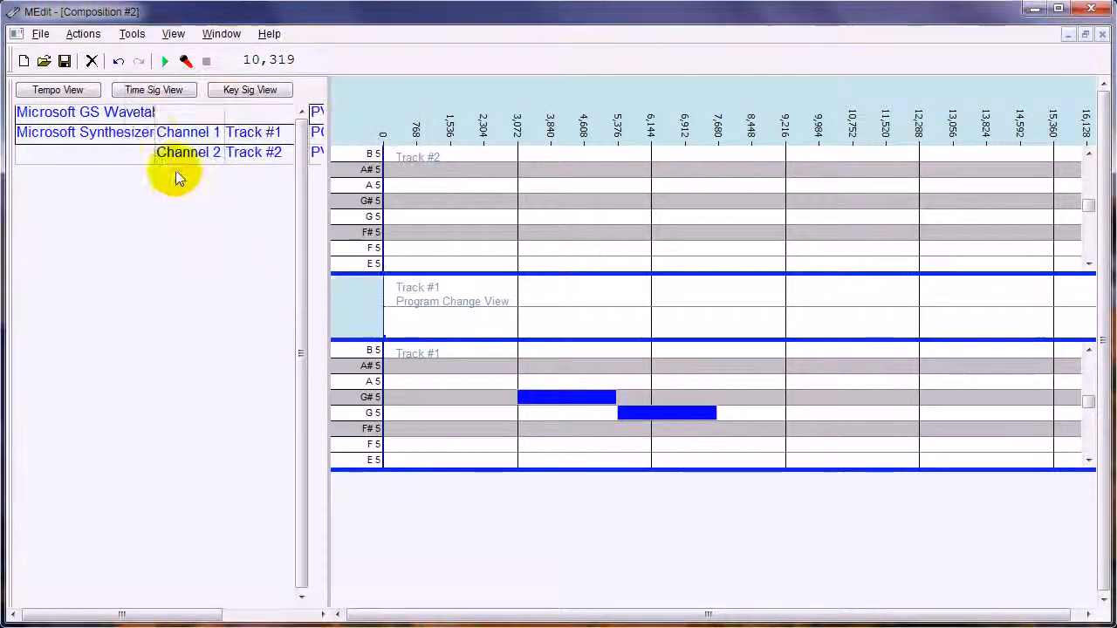
Add the TR-808 instrument as patch 2 to the DLS instruments to load and close the setup.
{"action": "right_click", "coordinate": [178, 152]}
{"action": "left_click", "coordinate": [232, 197]}
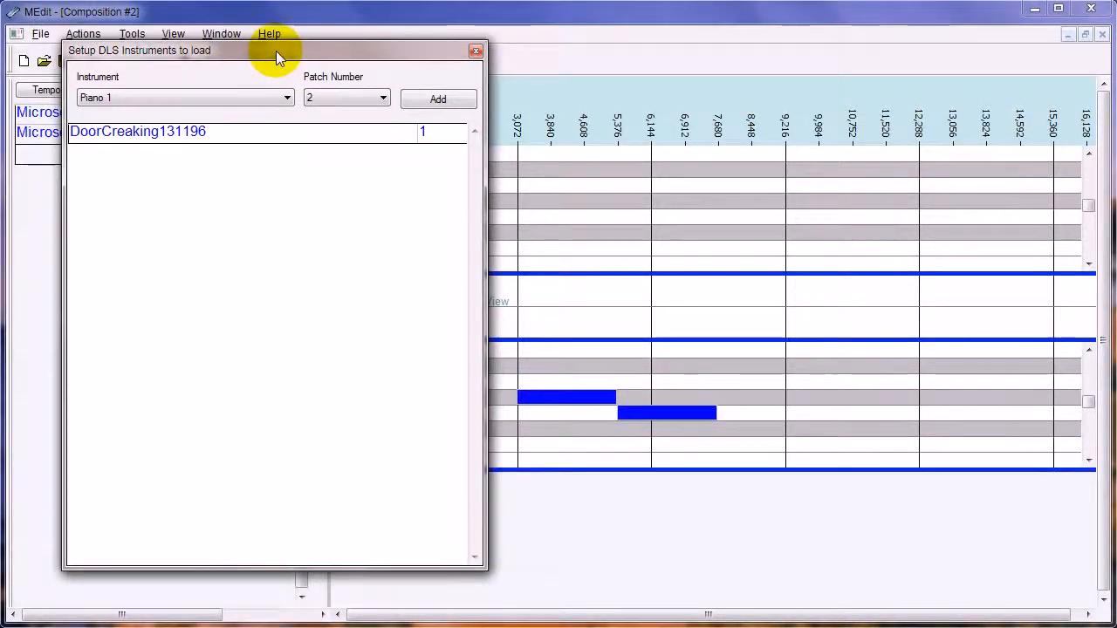
{"action": "left_click", "coordinate": [245, 96]}
{"action": "left_click_drag", "start_coordinate": [283, 140], "coordinate": [288, 445]}
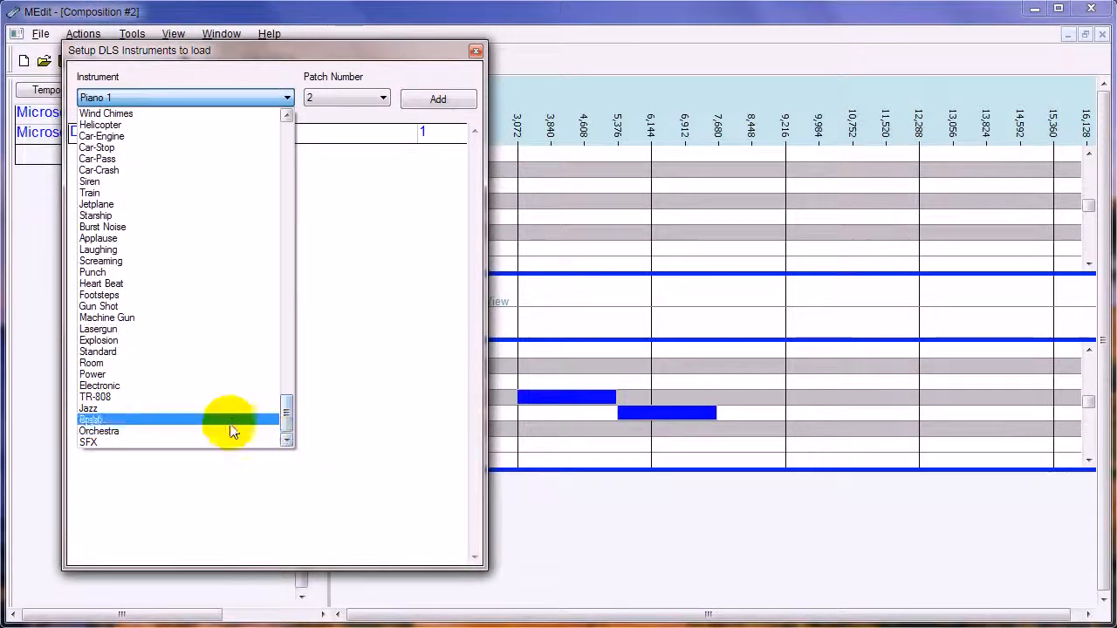
{"action": "left_click", "coordinate": [116, 398]}
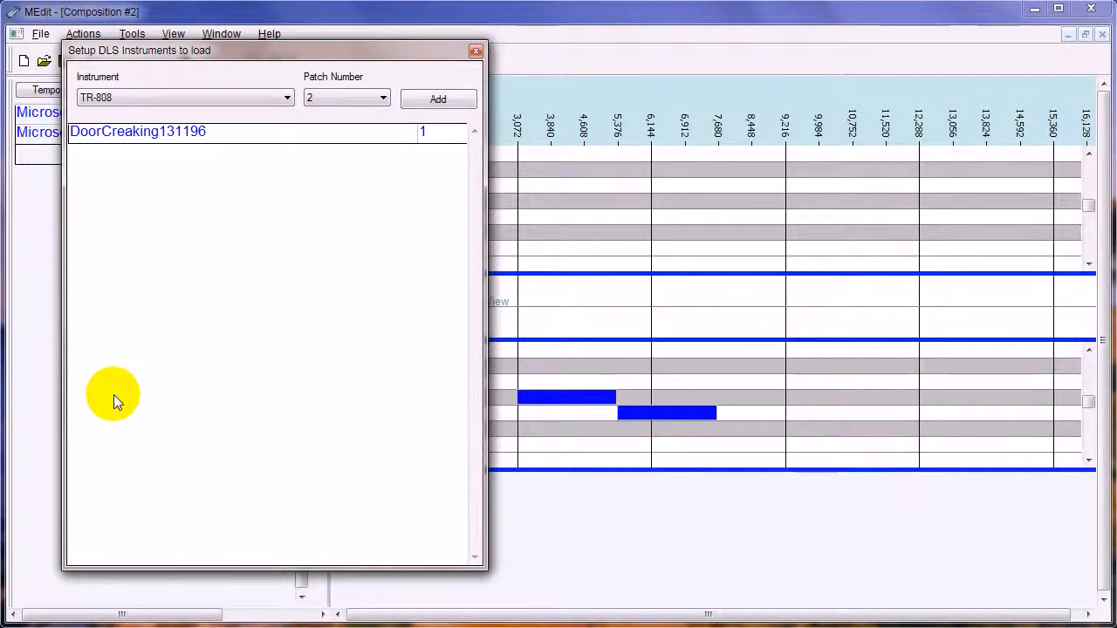
{"action": "left_click", "coordinate": [443, 100]}
{"action": "left_click", "coordinate": [475, 51]}
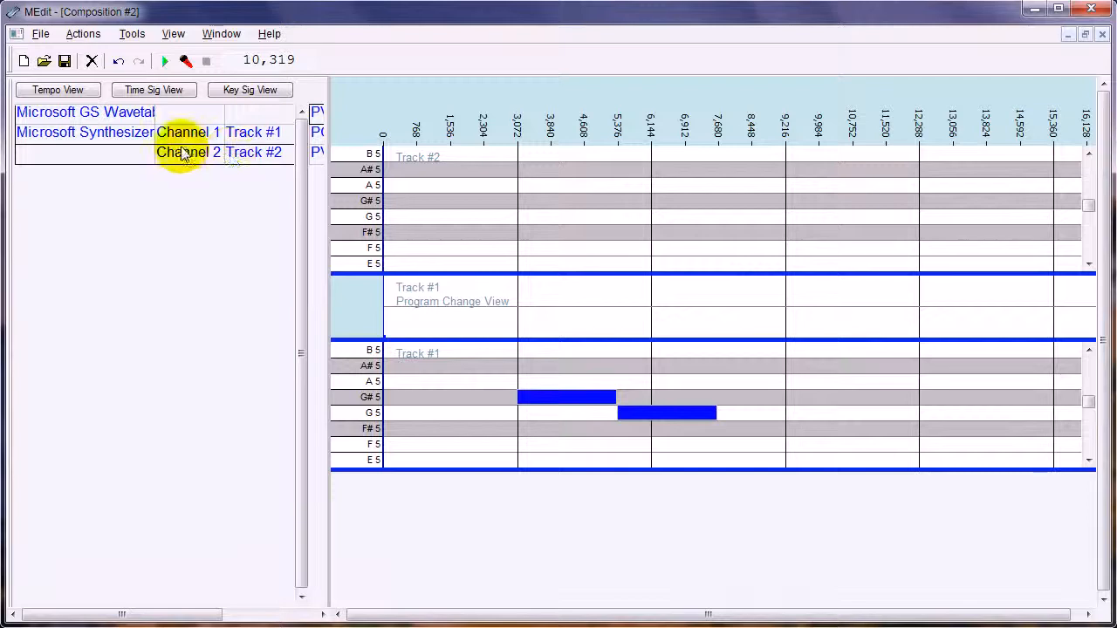
Draw four consecutive 768-tick notes in Track #2 from tick 3072 to 6144: A 5, G# 5, G 5 and F# 5.
{"action": "left_click", "coordinate": [518, 186]}
{"action": "mouse_move", "coordinate": [519, 186]}
{"action": "left_mouse_down"}
{"action": "mouse_move", "coordinate": [615, 181]}
{"action": "mouse_move", "coordinate": [547, 182]}
{"action": "mouse_move", "coordinate": [567, 212]}
{"action": "mouse_move", "coordinate": [626, 235]}
{"action": "left_mouse_up"}
{"action": "left_click", "coordinate": [626, 231]}
{"action": "left_click", "coordinate": [492, 194]}
Add a program change with value 2 at tick 2304 in Track #2 and play the composition.
{"action": "right_click", "coordinate": [255, 153]}
{"action": "left_click", "coordinate": [288, 234]}
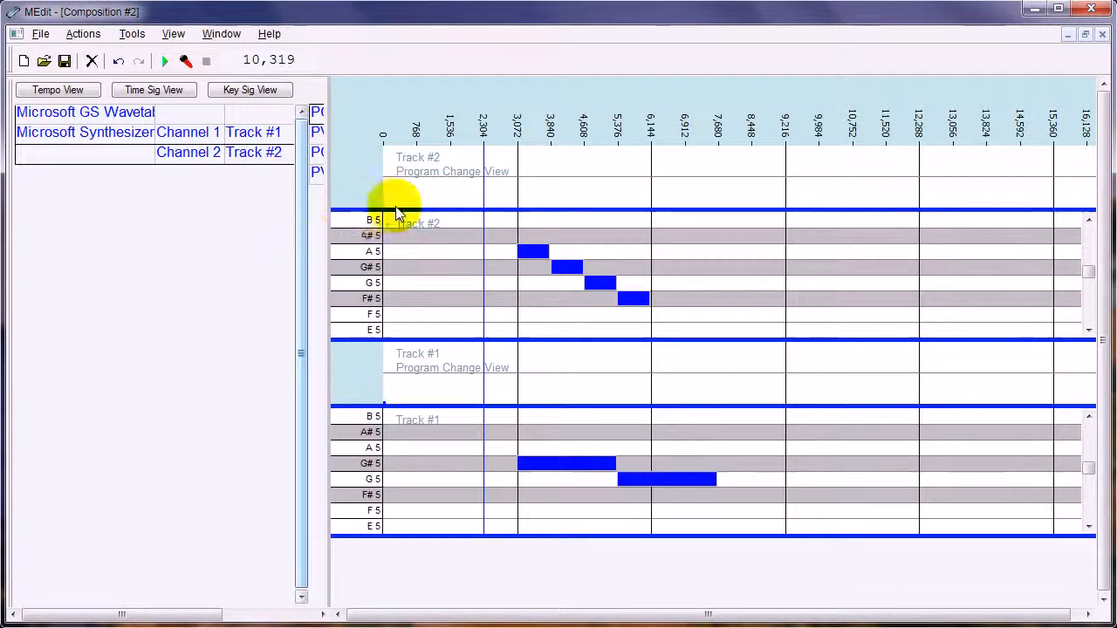
{"action": "left_click", "coordinate": [484, 203]}
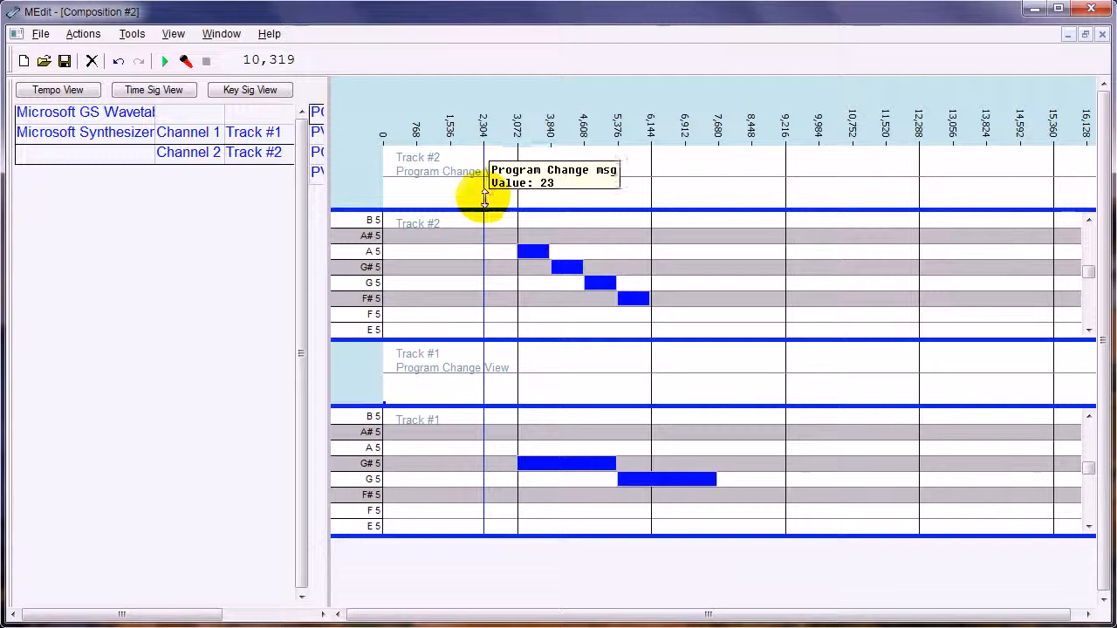
{"action": "double_click", "coordinate": [484, 202]}
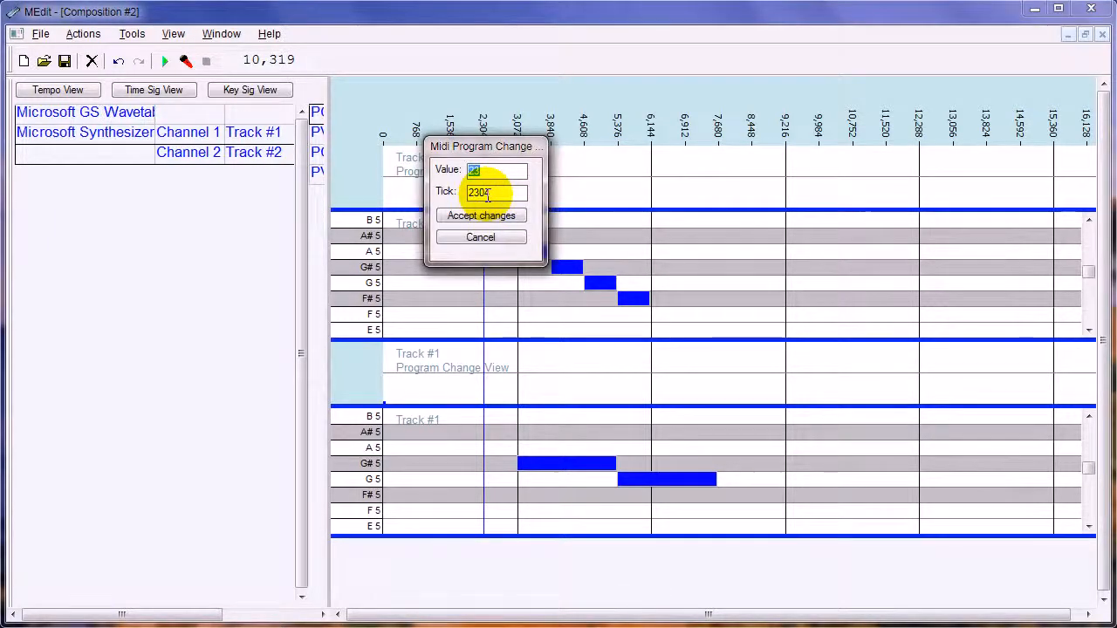
{"action": "type", "text": "2"}
{"action": "key", "text": "Tab"}
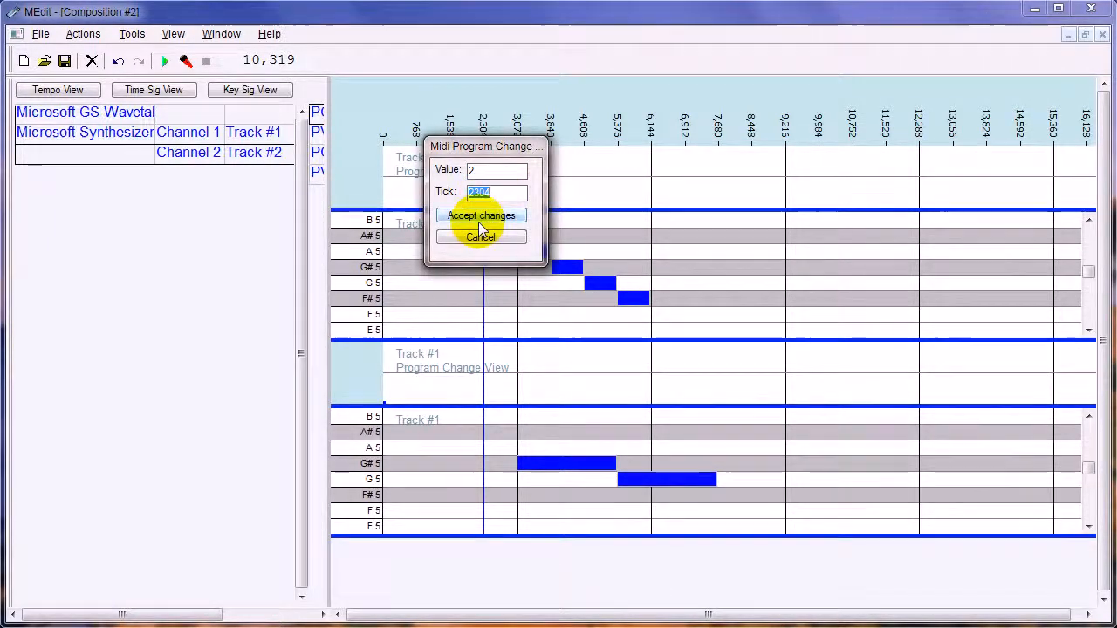
{"action": "left_click", "coordinate": [480, 216]}
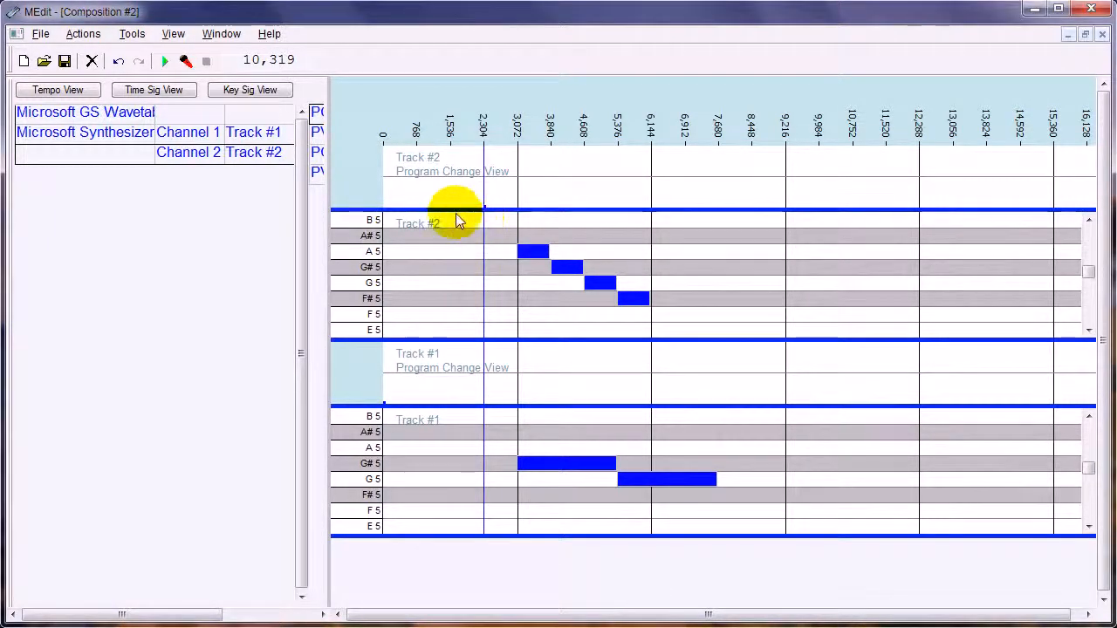
{"action": "left_click", "coordinate": [163, 62]}
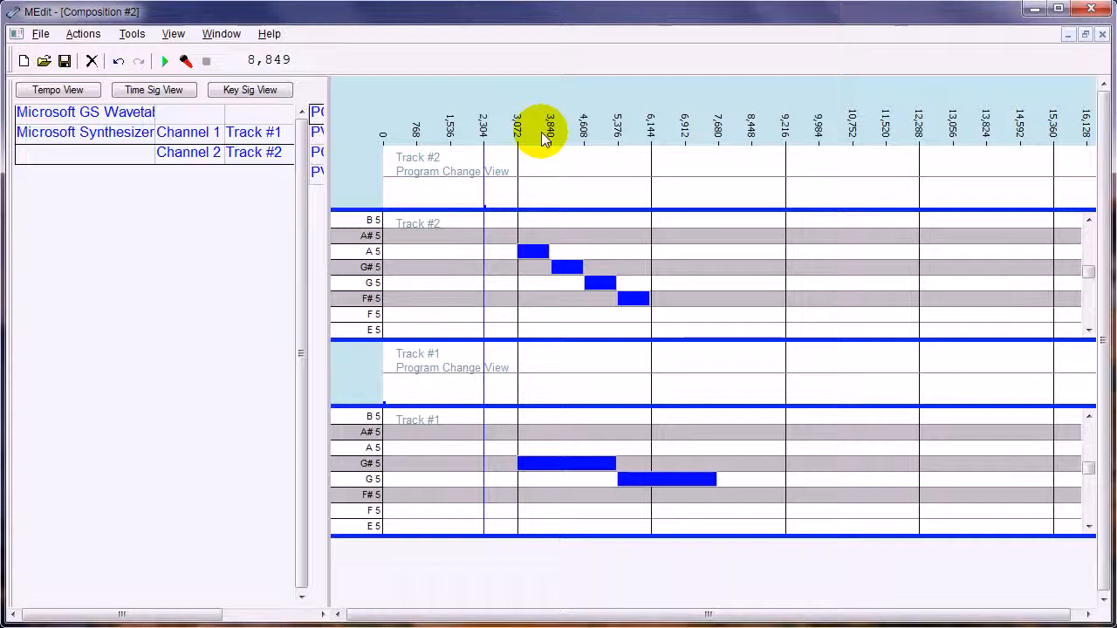
Browse the instruments available for DLS loading on Channel 2 of the Microsoft Synthesizer and close the setup without adding any.
{"action": "right_click", "coordinate": [179, 151]}
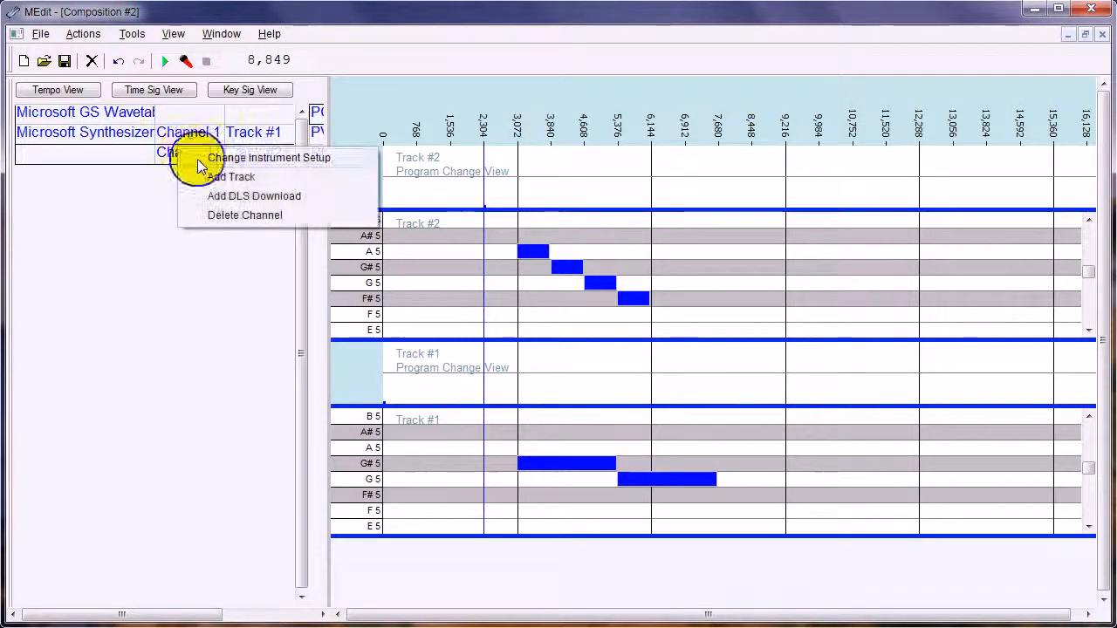
{"action": "left_click", "coordinate": [240, 199]}
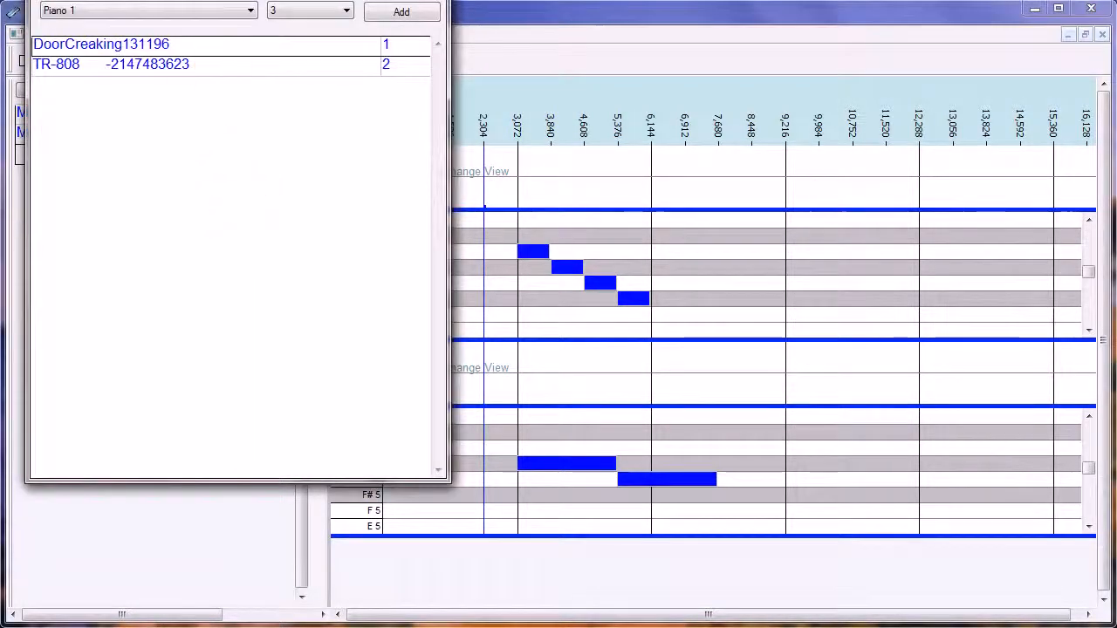
{"action": "left_click_drag", "start_coordinate": [400, 44], "coordinate": [361, 57]}
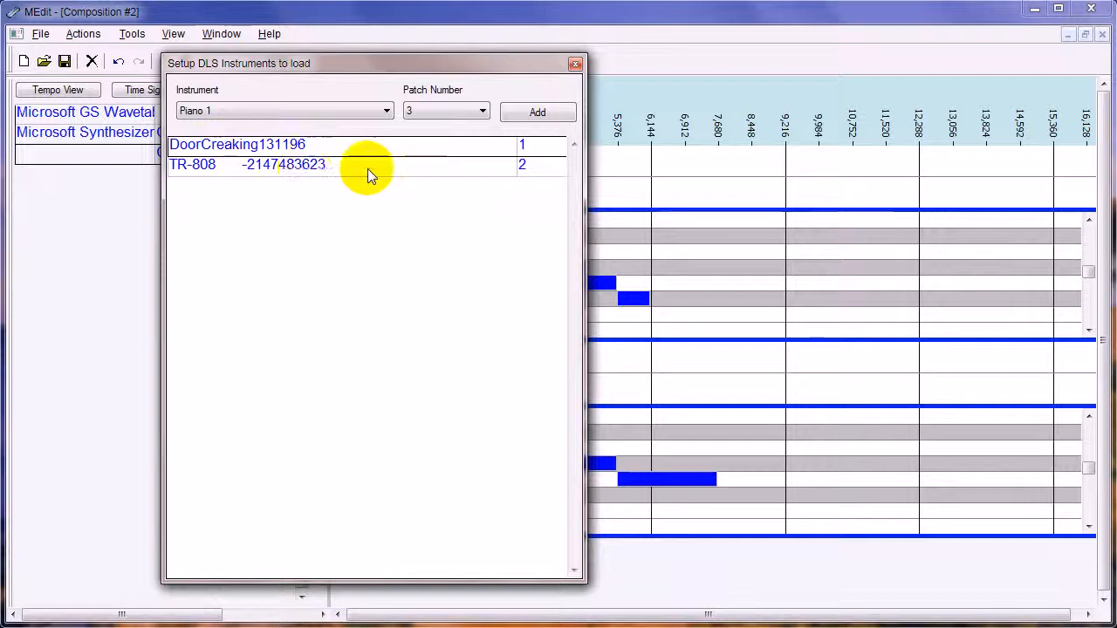
{"action": "left_click", "coordinate": [358, 111]}
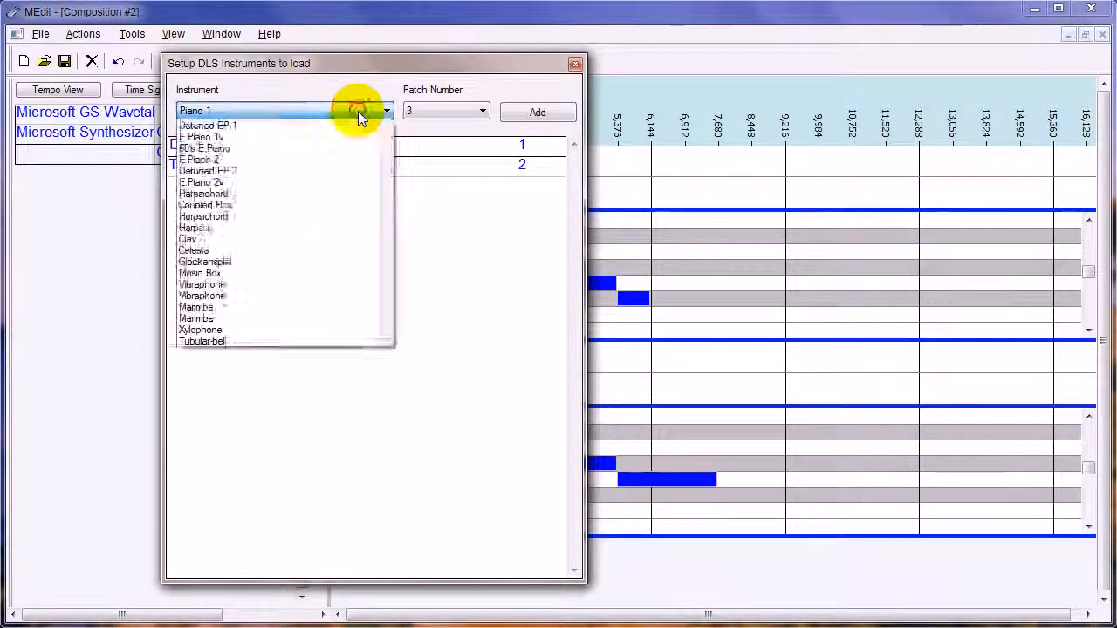
{"action": "left_click_drag", "start_coordinate": [387, 149], "coordinate": [384, 454]}
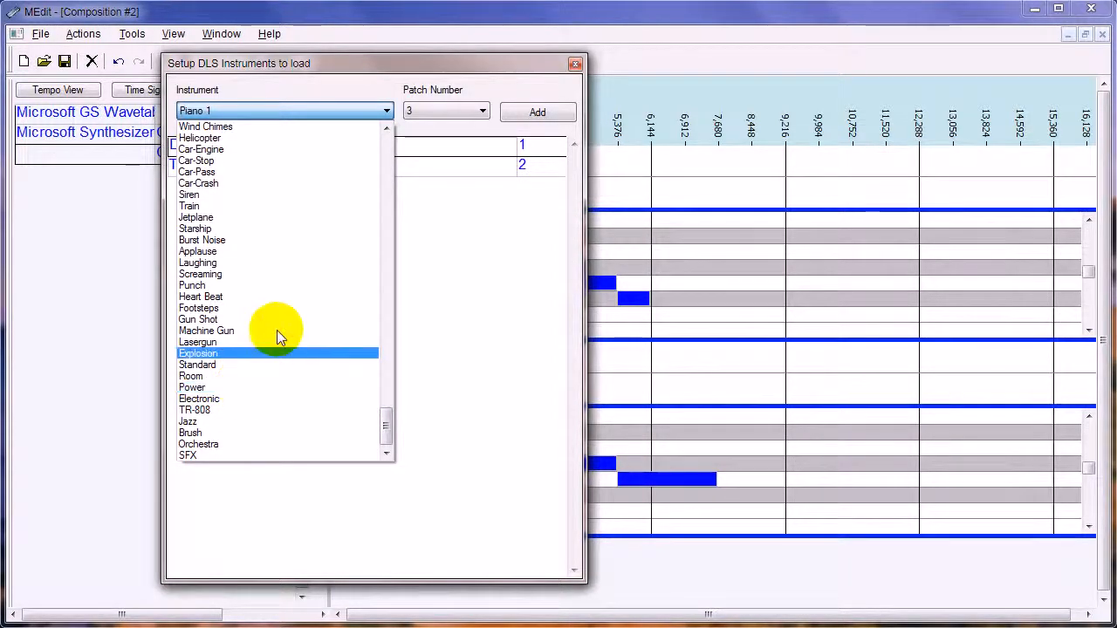
{"action": "left_click", "coordinate": [387, 110]}
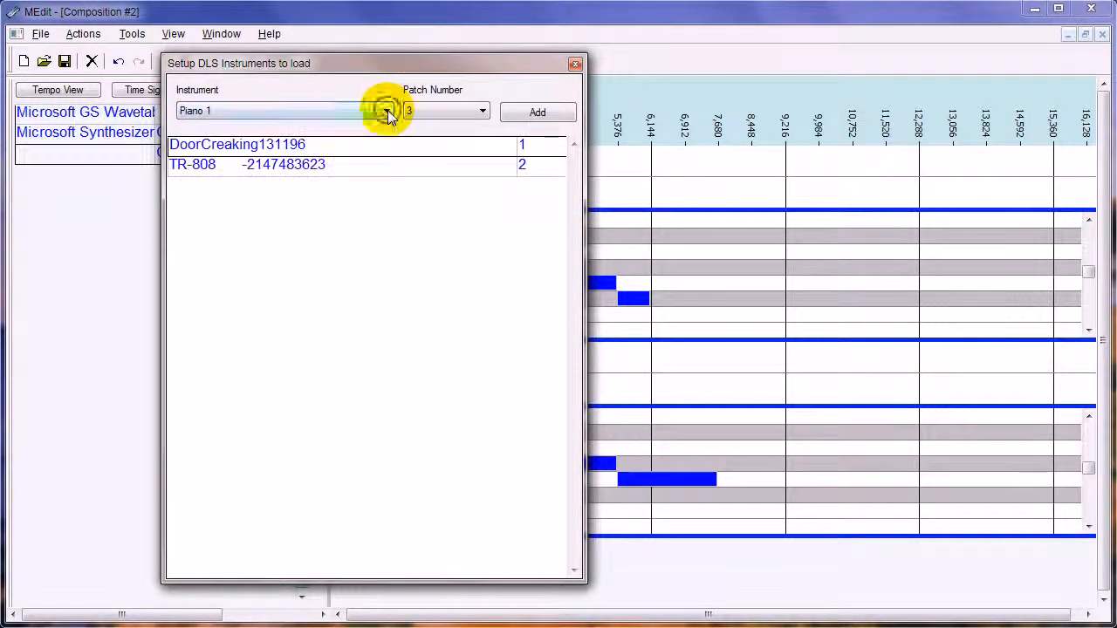
{"action": "left_click", "coordinate": [575, 64]}
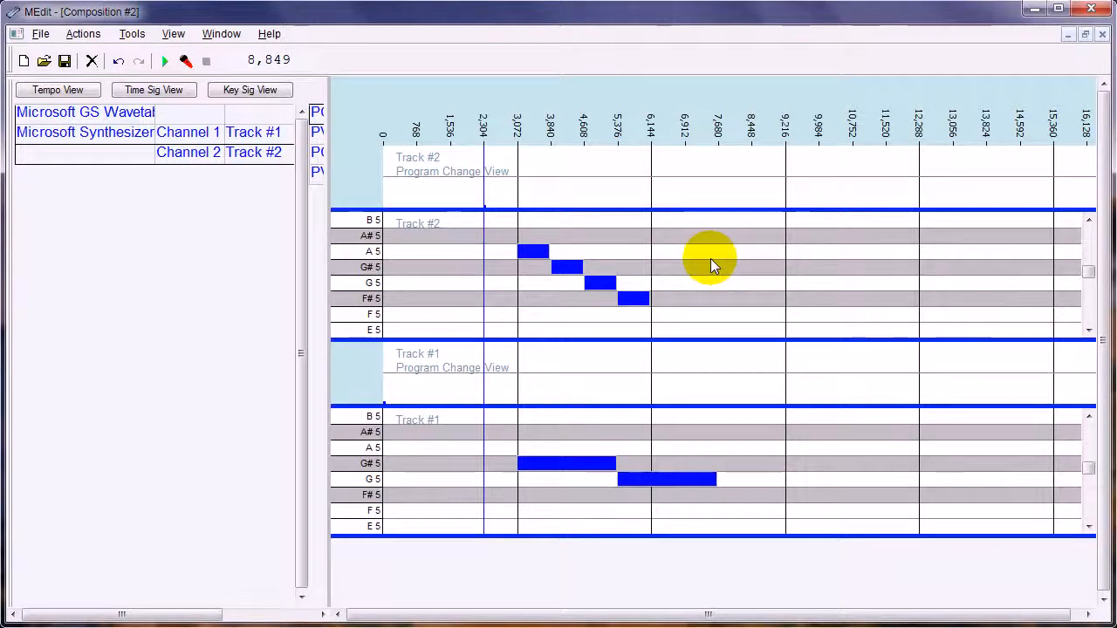
{"action": "right_click", "coordinate": [755, 266]}
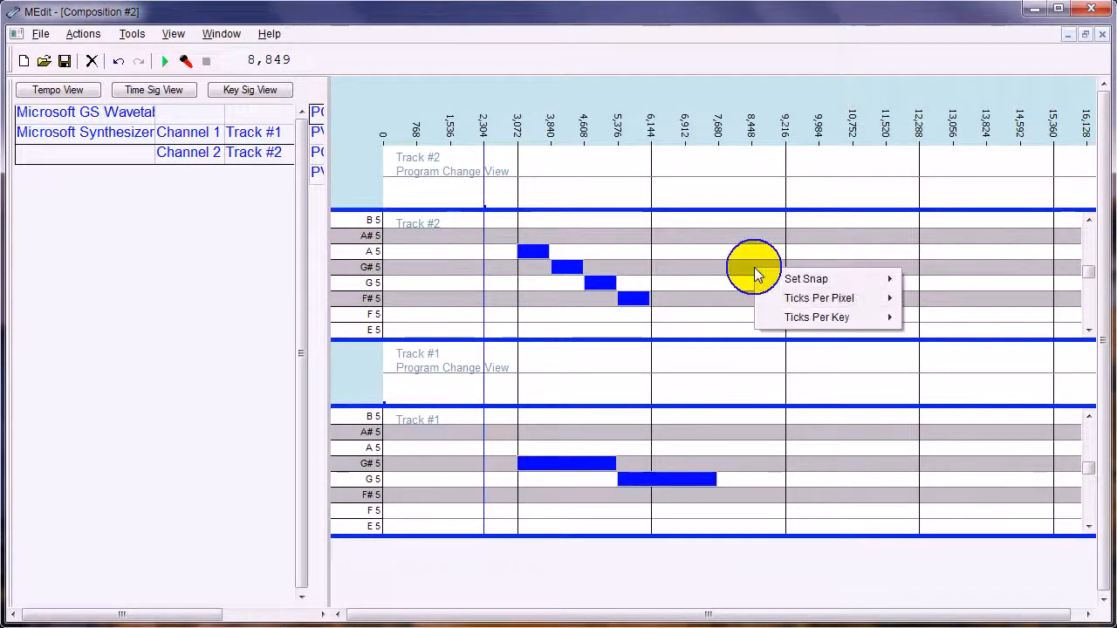
{"action": "right_click", "coordinate": [634, 301]}
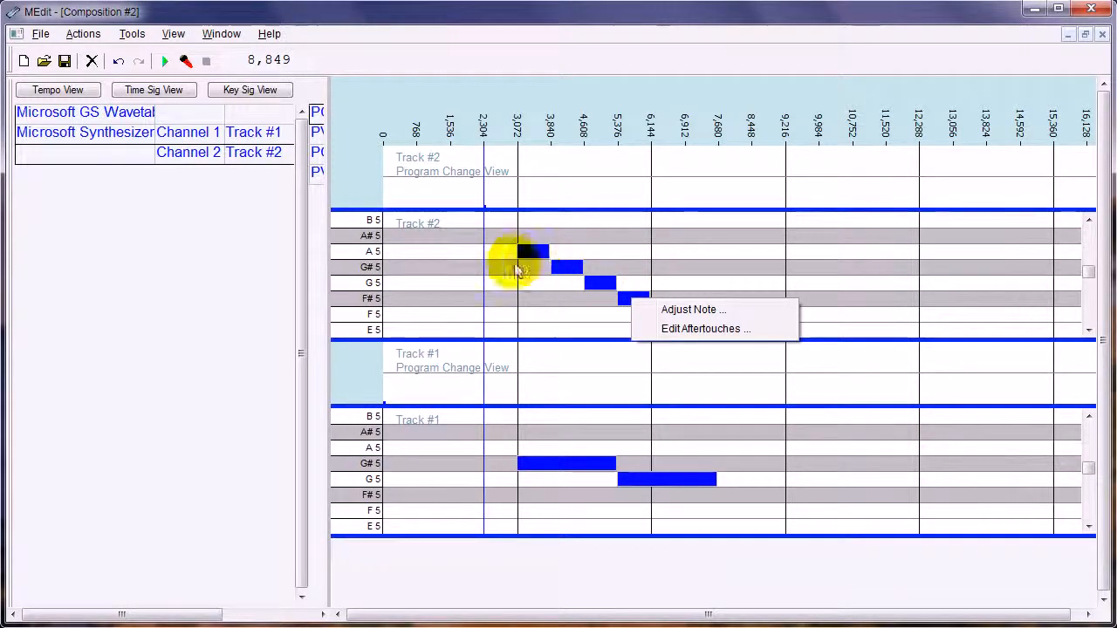
{"action": "left_click", "coordinate": [455, 258]}
{"action": "right_click", "coordinate": [453, 255]}
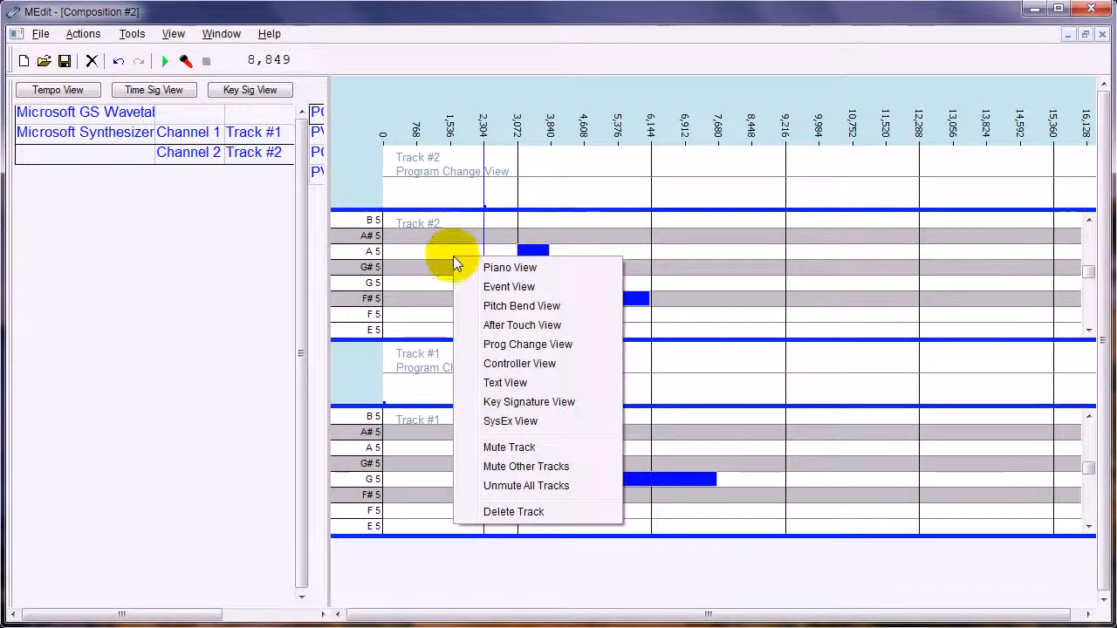
{"action": "left_click", "coordinate": [452, 256]}
{"action": "right_click", "coordinate": [259, 154]}
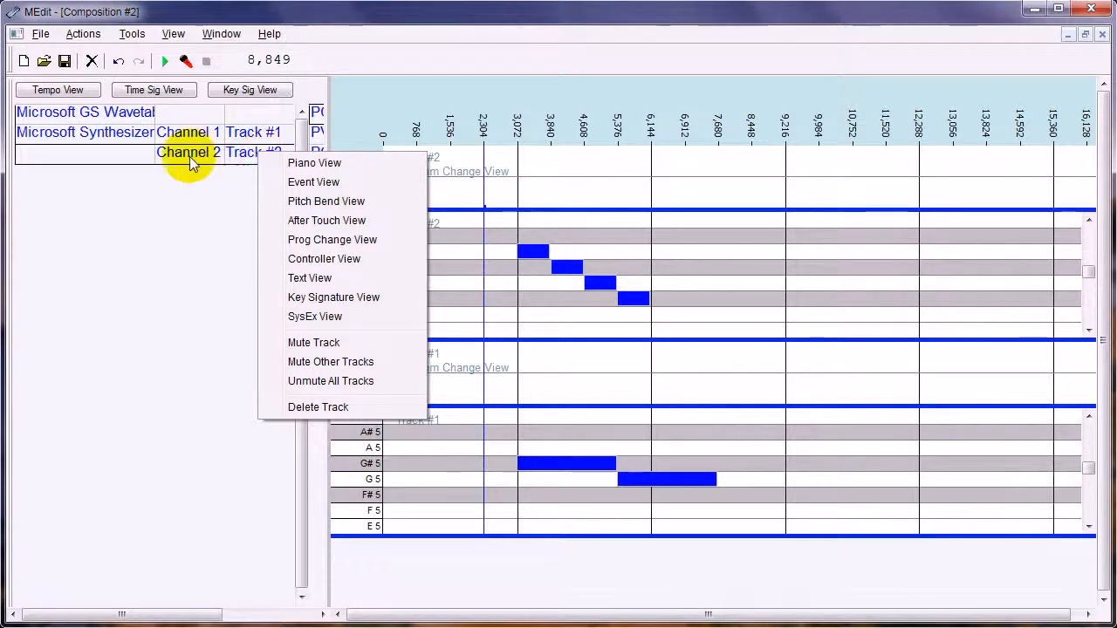
{"action": "left_click", "coordinate": [184, 204]}
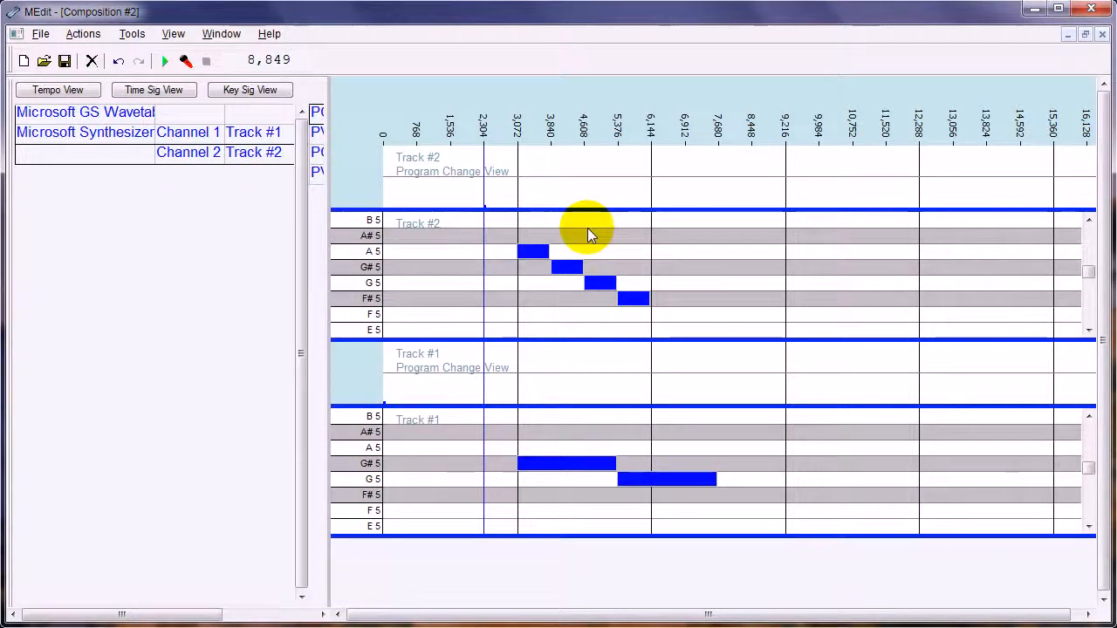
Switch the timeline ruler above the tracks from ticks to time.
{"action": "right_click", "coordinate": [606, 120]}
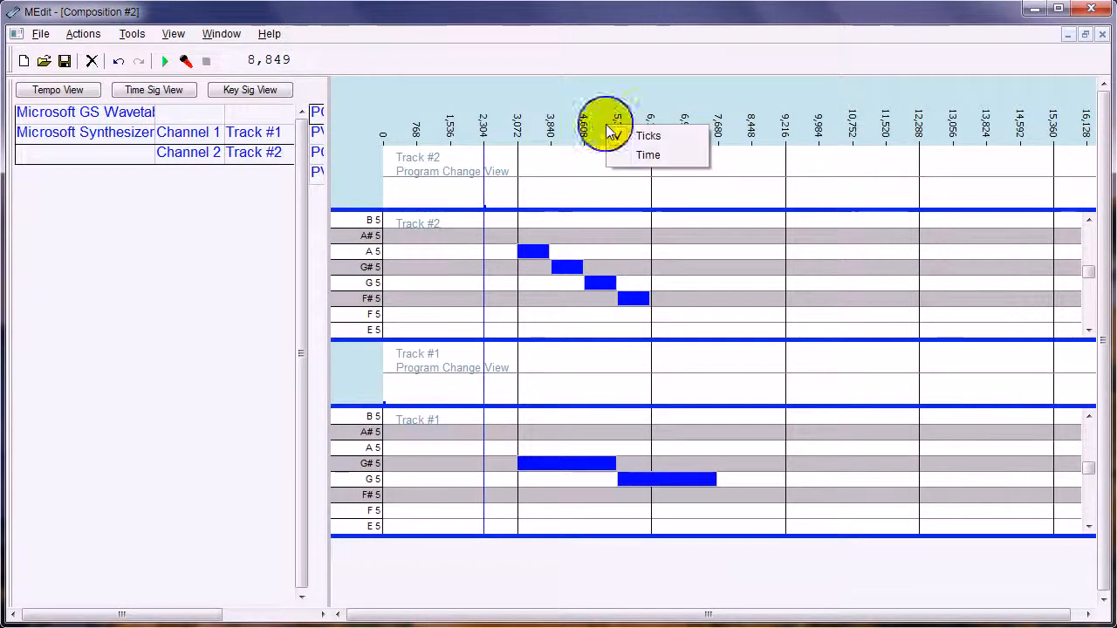
{"action": "left_click", "coordinate": [645, 157]}
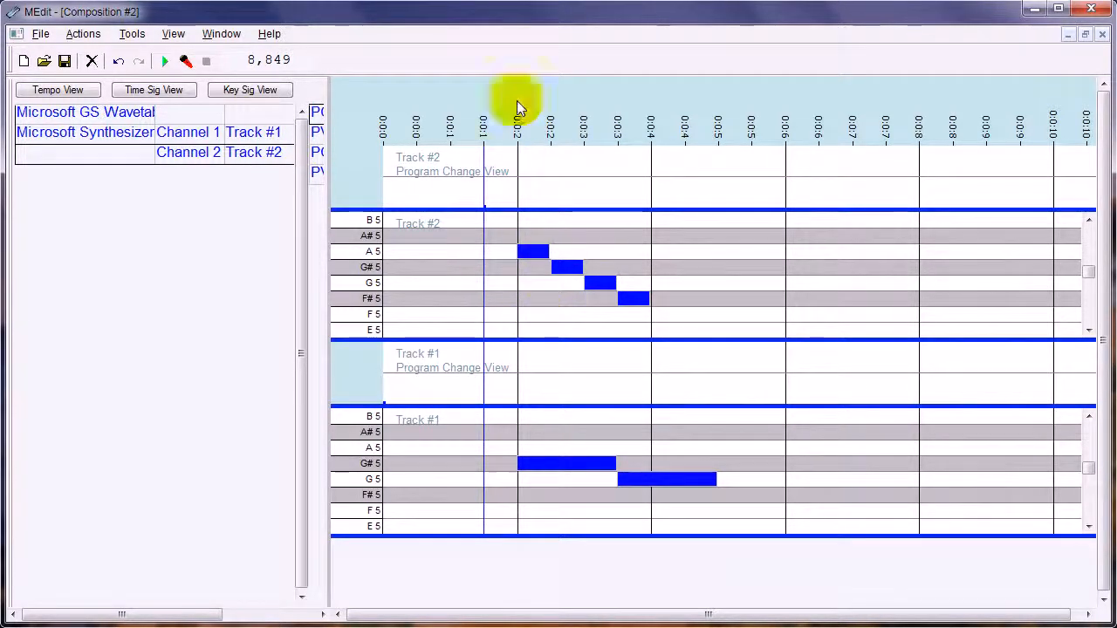
Open the Frequency Finder and set its note to G 4.
{"action": "left_click", "coordinate": [131, 35]}
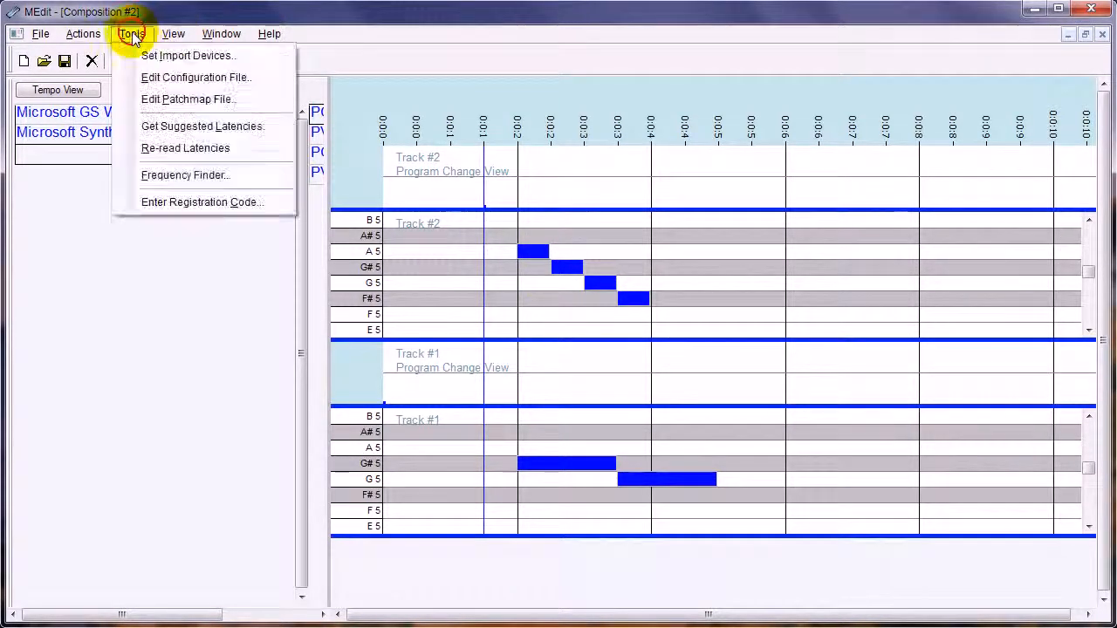
{"action": "left_click", "coordinate": [184, 175]}
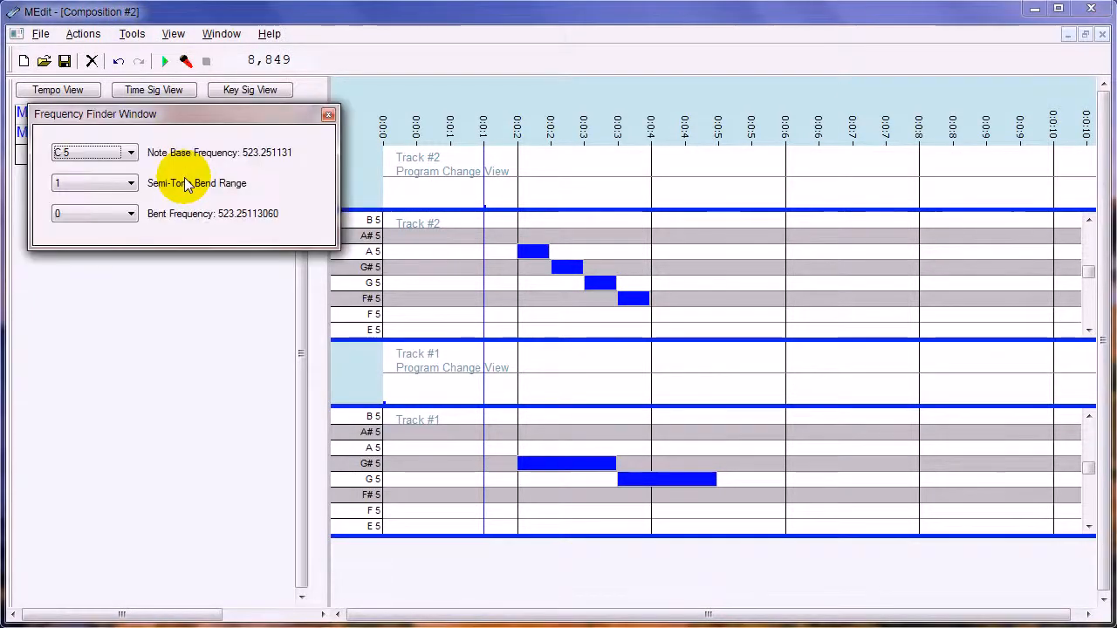
{"action": "left_click_drag", "start_coordinate": [208, 114], "coordinate": [587, 144]}
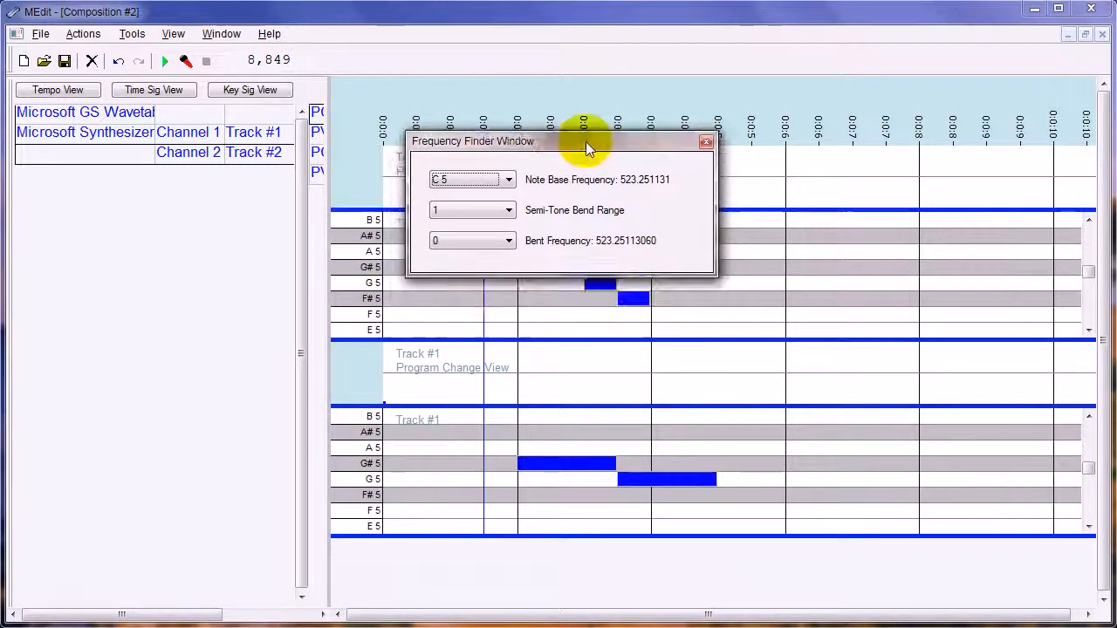
{"action": "left_click", "coordinate": [510, 180]}
{"action": "left_click", "coordinate": [509, 180]}
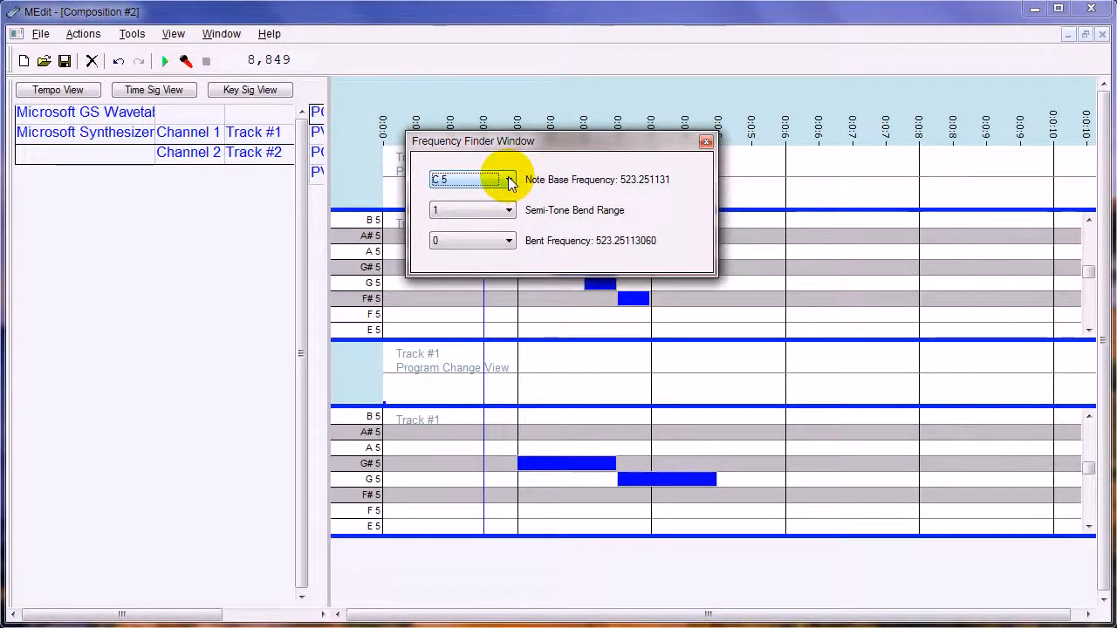
{"action": "scroll", "coordinate": [510, 184], "scroll_direction": "down", "scroll_amount": 4}
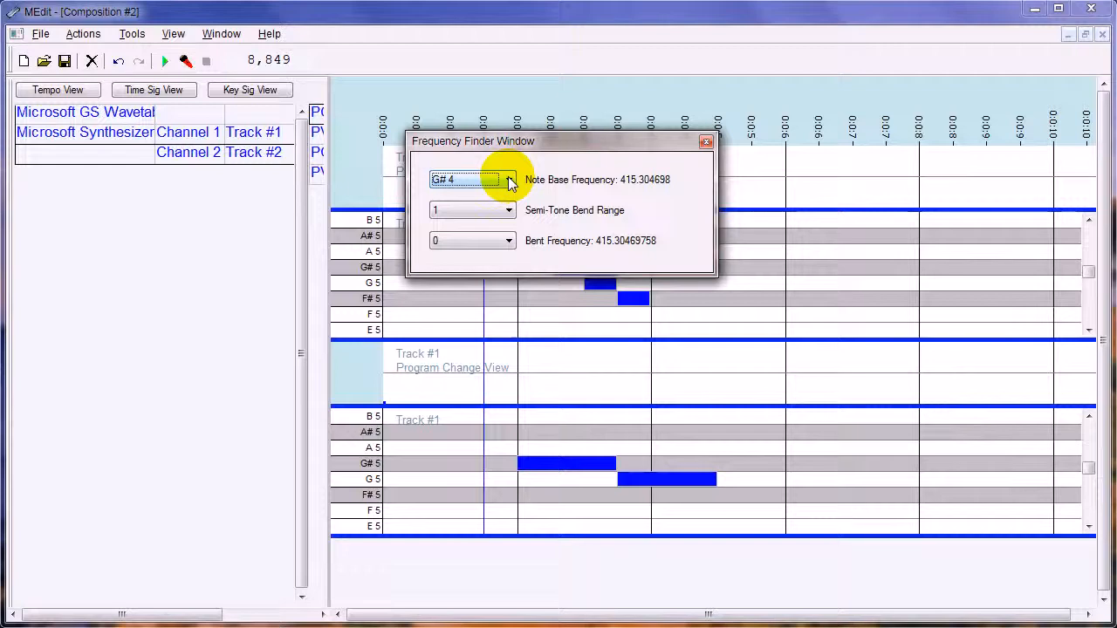
{"action": "scroll", "coordinate": [510, 181], "scroll_direction": "down", "scroll_amount": 1}
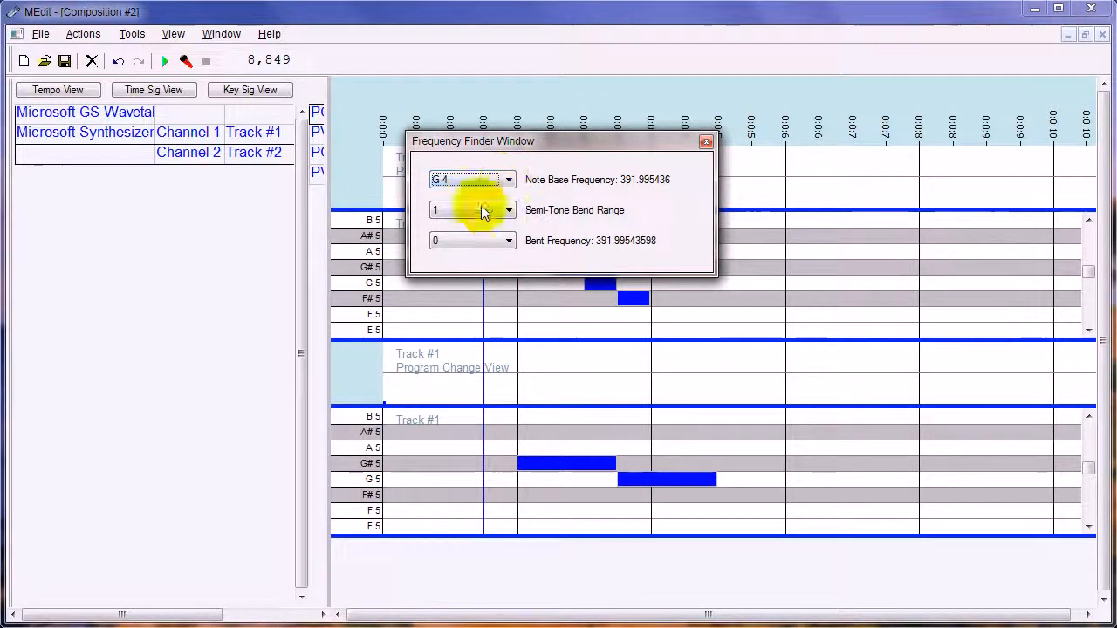
Raise the Frequency Finder's bend value to about 2876 to bring the bent frequency to about 400, and close the finder.
{"action": "left_click", "coordinate": [478, 242]}
{"action": "left_click_drag", "start_coordinate": [506, 417], "coordinate": [513, 465]}
{"action": "left_click", "coordinate": [443, 392]}
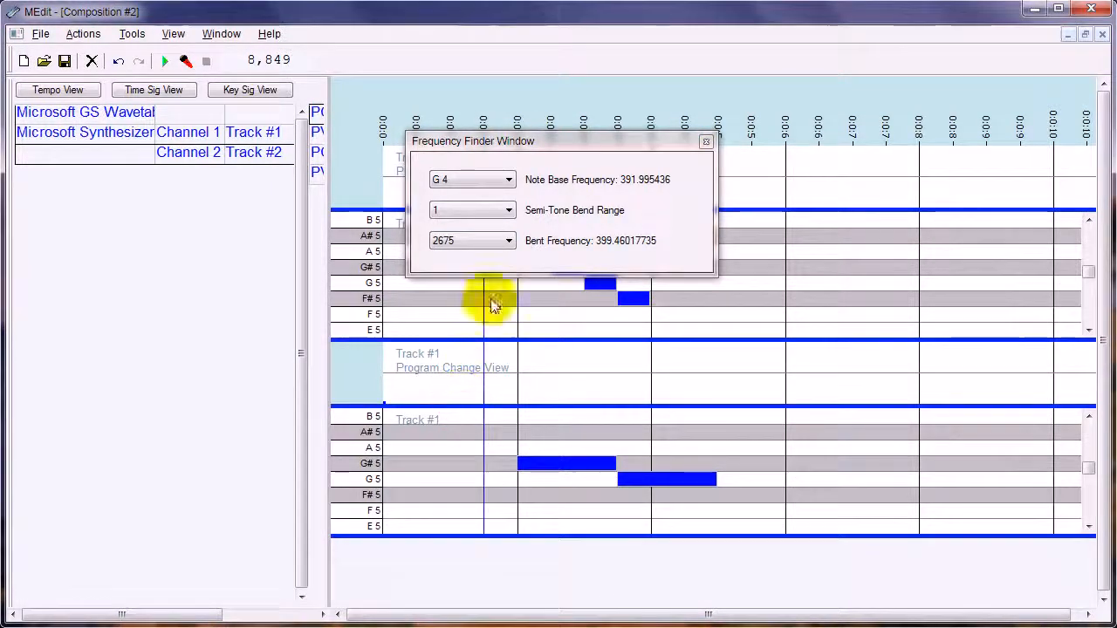
{"action": "left_click", "coordinate": [509, 241]}
{"action": "left_click", "coordinate": [509, 241]}
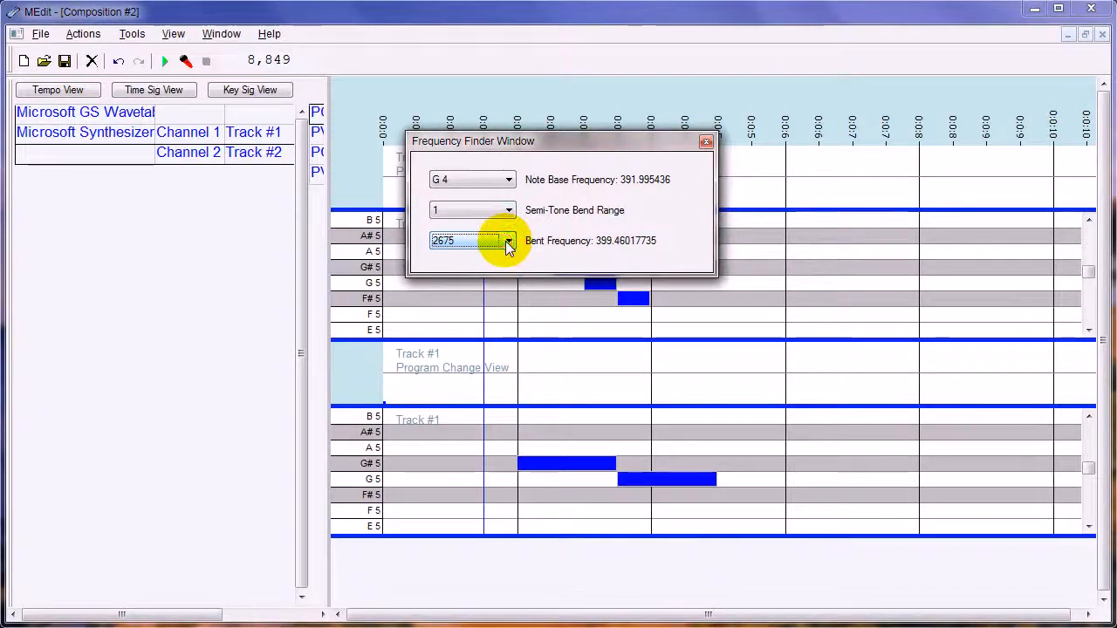
{"action": "key", "text": "Down"}
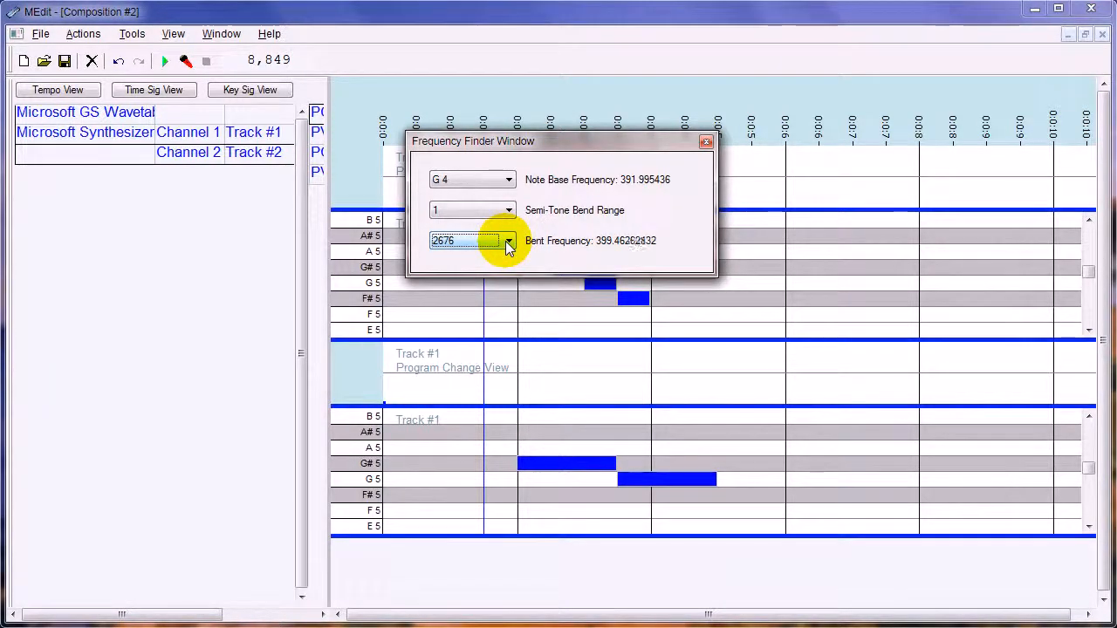
{"action": "key", "text": "Down"}
{"action": "key", "text": "Down"}
{"action": "key", "text": "Down"}
{"action": "key", "text": "Down"}
{"action": "key", "text": "Down"}
{"action": "key", "text": "Down"}
{"action": "key", "text": "Down"}
{"action": "key", "text": "Down"}
{"action": "key", "text": "Down"}
{"action": "key", "text": "Down"}
{"action": "key", "text": "Down"}
{"action": "key", "text": "Down"}
{"action": "key", "text": "Down"}
{"action": "key", "text": "Down"}
{"action": "key", "text": "Down"}
{"action": "key", "text": "Down"}
{"action": "key", "text": "Down"}
{"action": "key", "text": "Down"}
{"action": "key", "text": "Down"}
{"action": "key", "text": "Down"}
{"action": "key", "text": "Down"}
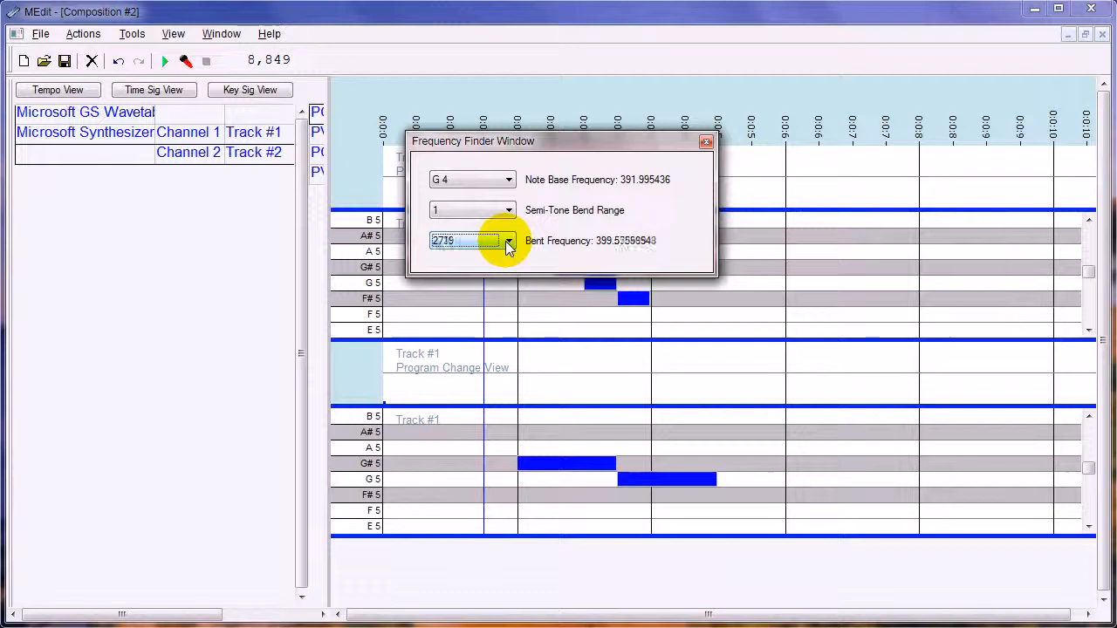
{"action": "key", "text": "Down"}
{"action": "key", "text": "Down"}
{"action": "key", "text": "Down"}
{"action": "key", "text": "Down"}
{"action": "key", "text": "Down"}
{"action": "key", "text": "Down"}
{"action": "key", "text": "Down"}
{"action": "key", "text": "Down"}
{"action": "key", "text": "Down"}
{"action": "key", "text": "Down"}
{"action": "key", "text": "Down"}
{"action": "key", "text": "Down"}
{"action": "key", "text": "Down"}
{"action": "key", "text": "Down"}
{"action": "key", "text": "Down"}
{"action": "key", "text": "Down"}
{"action": "key", "text": "Down"}
{"action": "key", "text": "Down"}
{"action": "key", "text": "Down"}
{"action": "key", "text": "Down"}
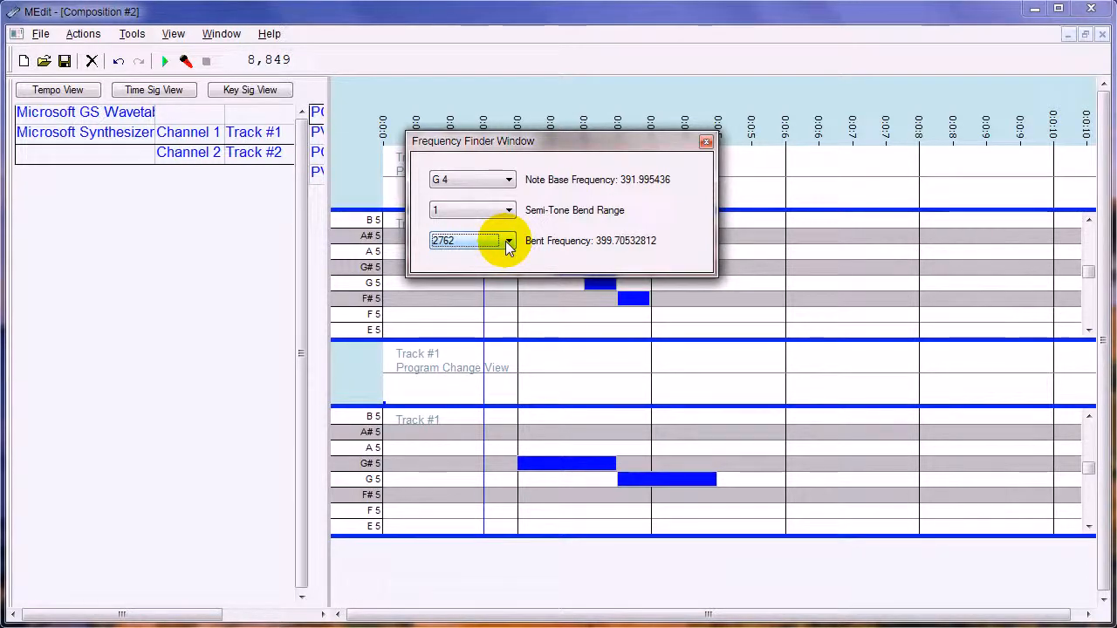
{"action": "key", "text": "Down"}
{"action": "key", "text": "Down"}
{"action": "key", "text": "Down"}
{"action": "key", "text": "Down"}
{"action": "key", "text": "Down"}
{"action": "key", "text": "Down"}
{"action": "key", "text": "Down"}
{"action": "key", "text": "Down"}
{"action": "key", "text": "Down"}
{"action": "key", "text": "Down"}
{"action": "key", "text": "Down"}
{"action": "key", "text": "Down"}
{"action": "key", "text": "Down"}
{"action": "key", "text": "Down"}
{"action": "key", "text": "Down"}
{"action": "key", "text": "Down"}
{"action": "key", "text": "Down"}
{"action": "key", "text": "Down"}
{"action": "key", "text": "Down"}
{"action": "key", "text": "Down"}
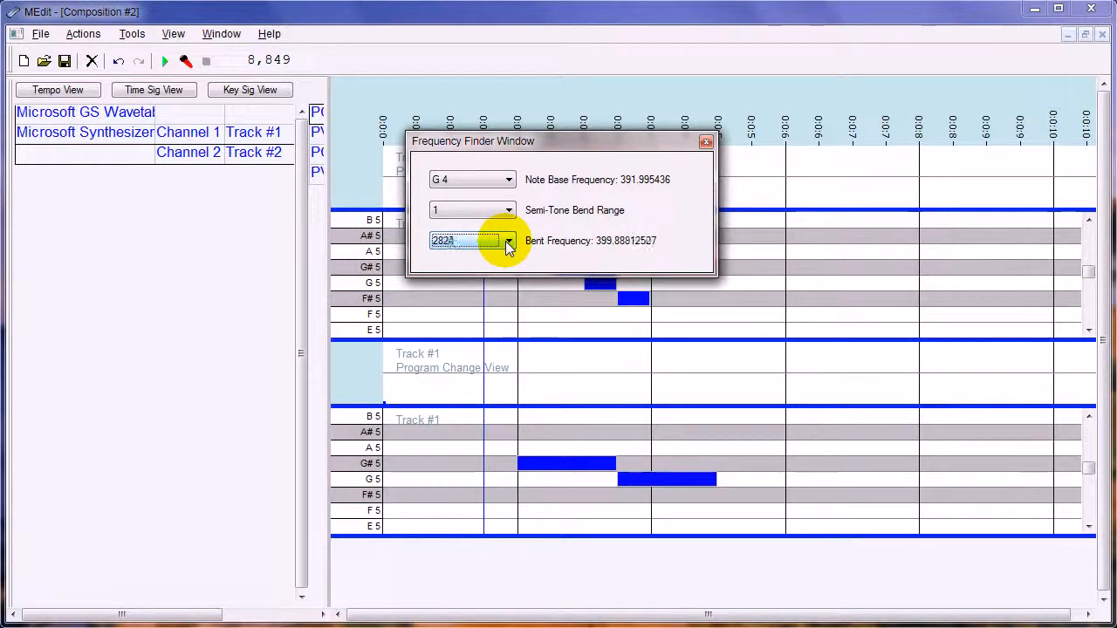
{"action": "key", "text": "Down"}
{"action": "key", "text": "Down"}
{"action": "key", "text": "Down"}
{"action": "key", "text": "Down"}
{"action": "key", "text": "Down"}
{"action": "key", "text": "Down"}
{"action": "key", "text": "Down"}
{"action": "key", "text": "Down"}
{"action": "key", "text": "Down"}
{"action": "key", "text": "Down"}
{"action": "key", "text": "Down"}
{"action": "key", "text": "Down"}
{"action": "key", "text": "Down"}
{"action": "key", "text": "Down"}
{"action": "key", "text": "Down"}
{"action": "key", "text": "Down"}
{"action": "key", "text": "Down"}
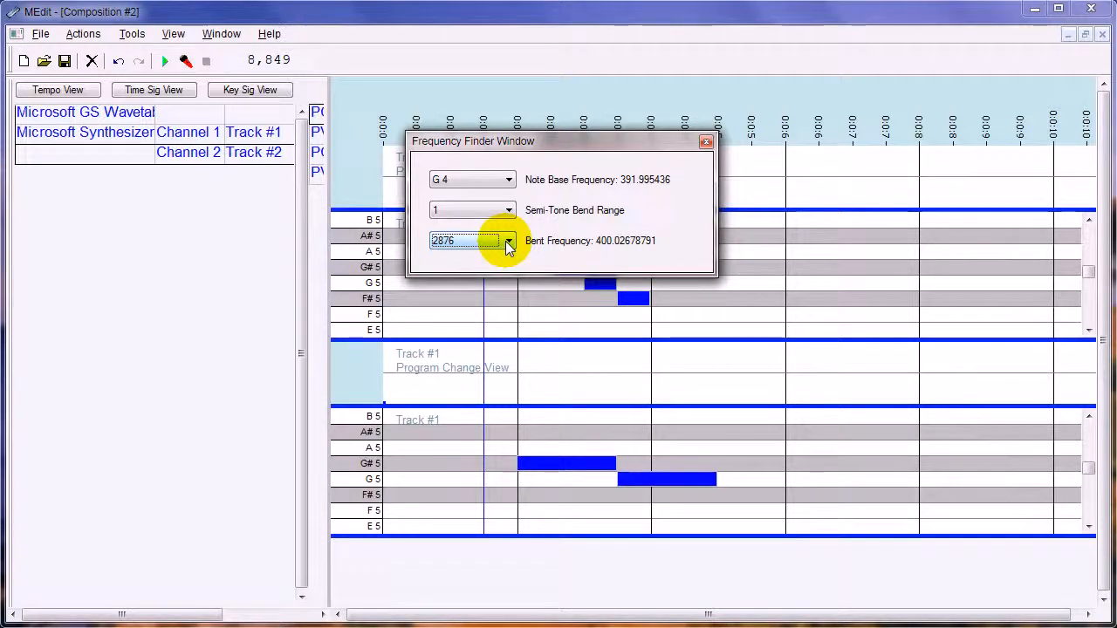
{"action": "key", "text": "Up"}
{"action": "left_click", "coordinate": [707, 143]}
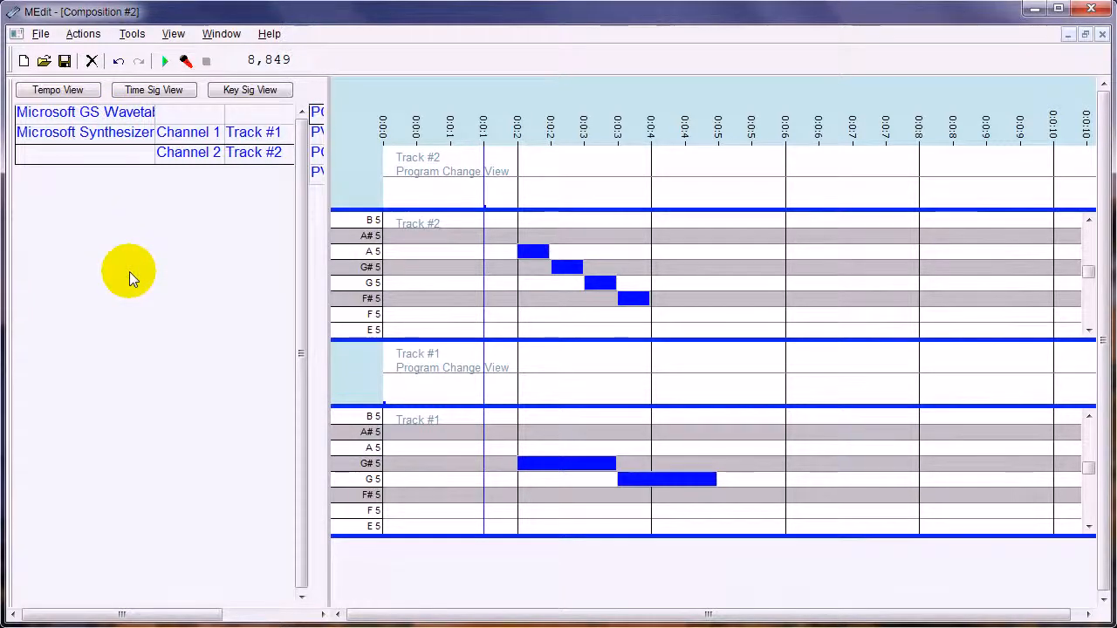
Widen the port name column and make Microsoft GS Wavetable Synth [Emulated] the default port.
{"action": "left_click_drag", "start_coordinate": [154, 110], "coordinate": [307, 106]}
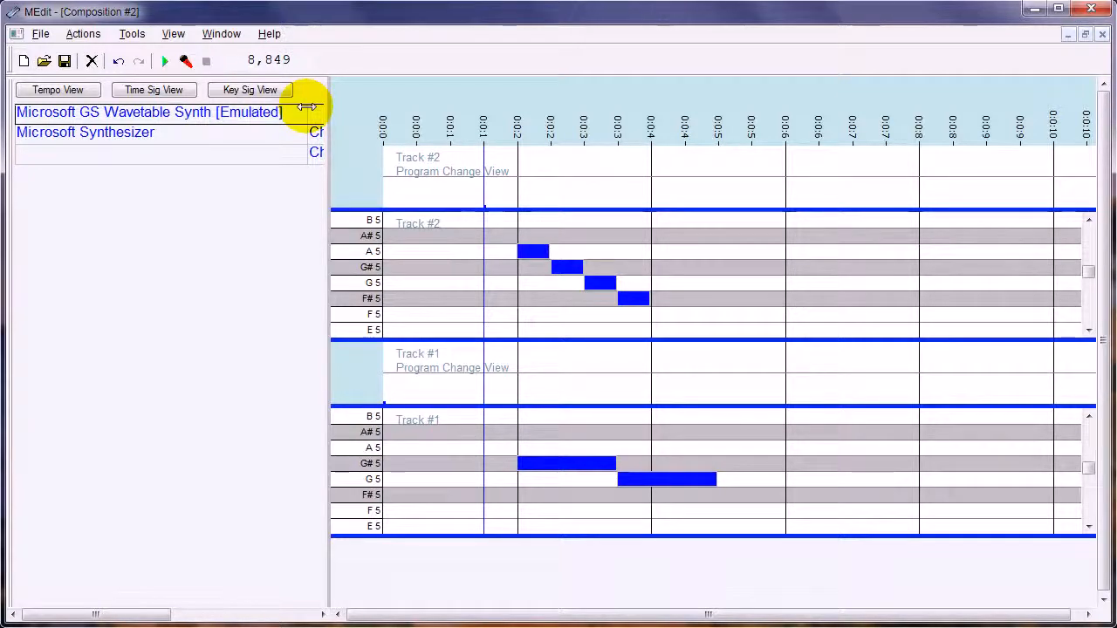
{"action": "right_click", "coordinate": [141, 108]}
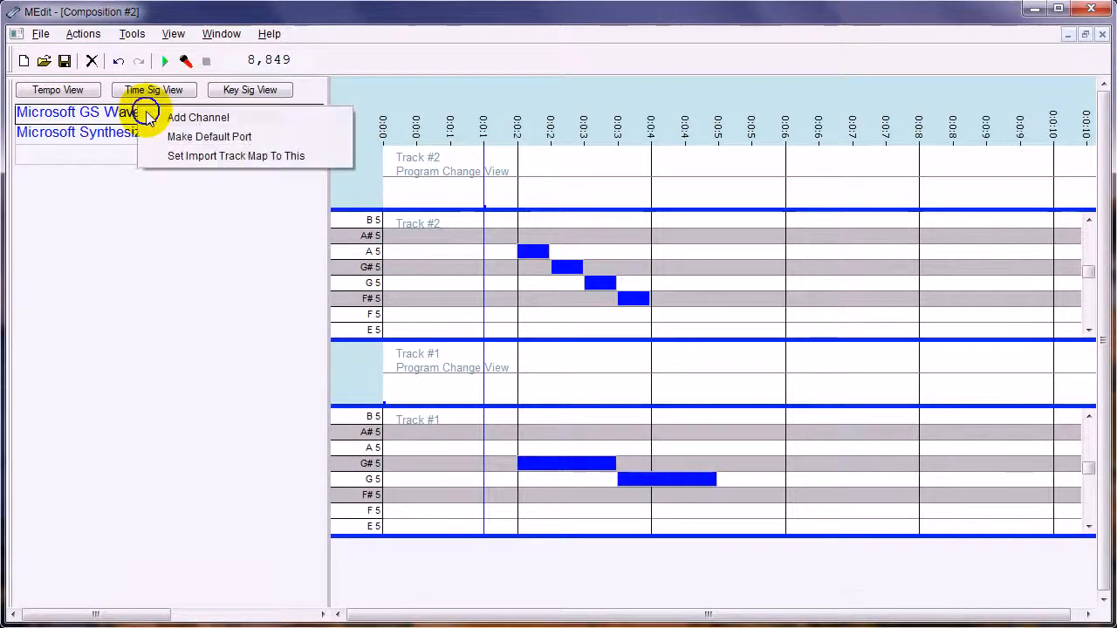
{"action": "left_click", "coordinate": [200, 137]}
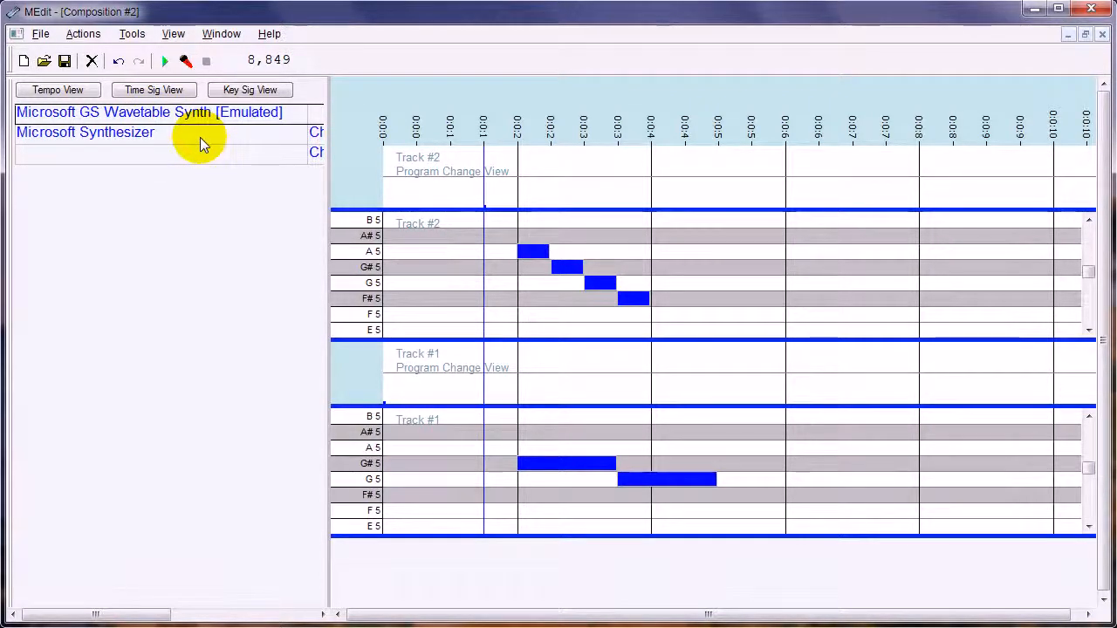
Create a new composition and accept the Acoustic Grand piano on MIDI channel 1 of the Microsoft GS Wavetable Synth.
{"action": "left_click", "coordinate": [24, 61]}
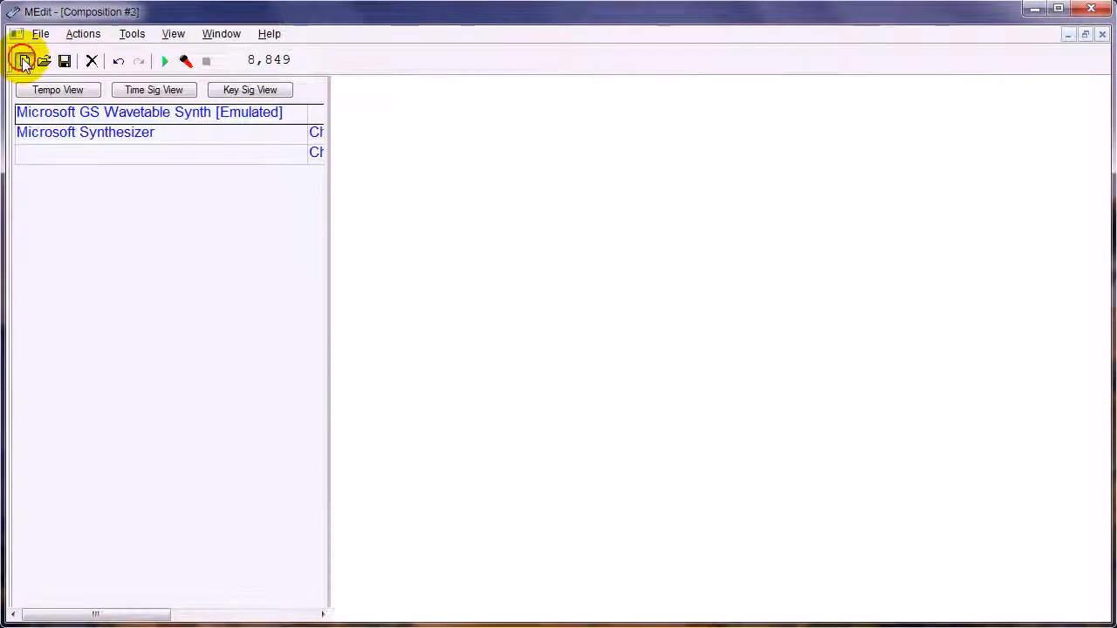
{"action": "double_click", "coordinate": [256, 119]}
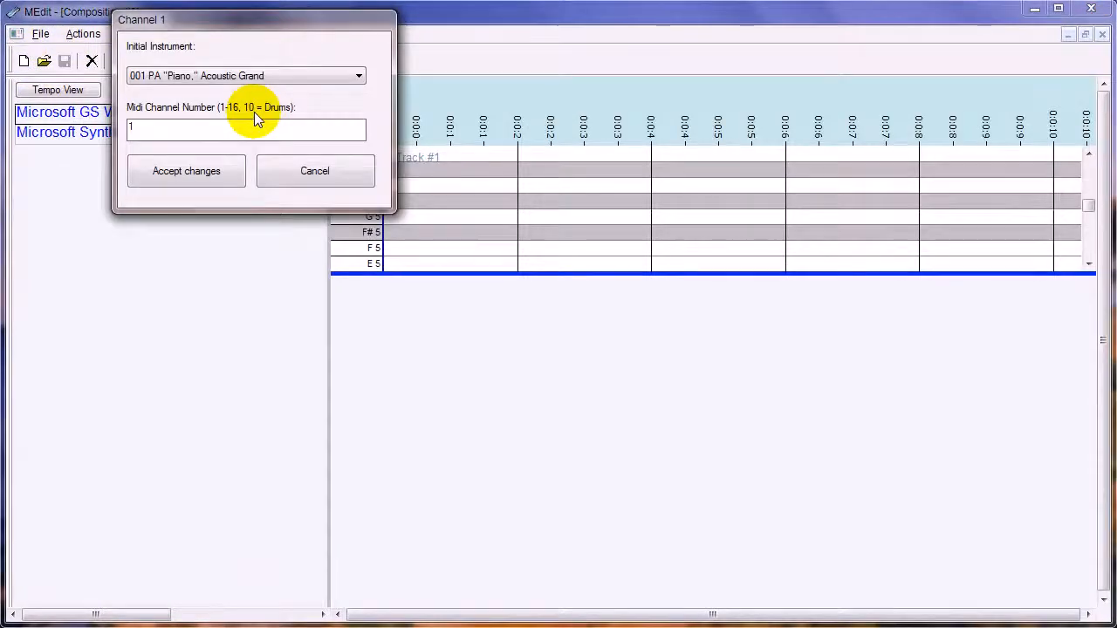
{"action": "left_click", "coordinate": [228, 172]}
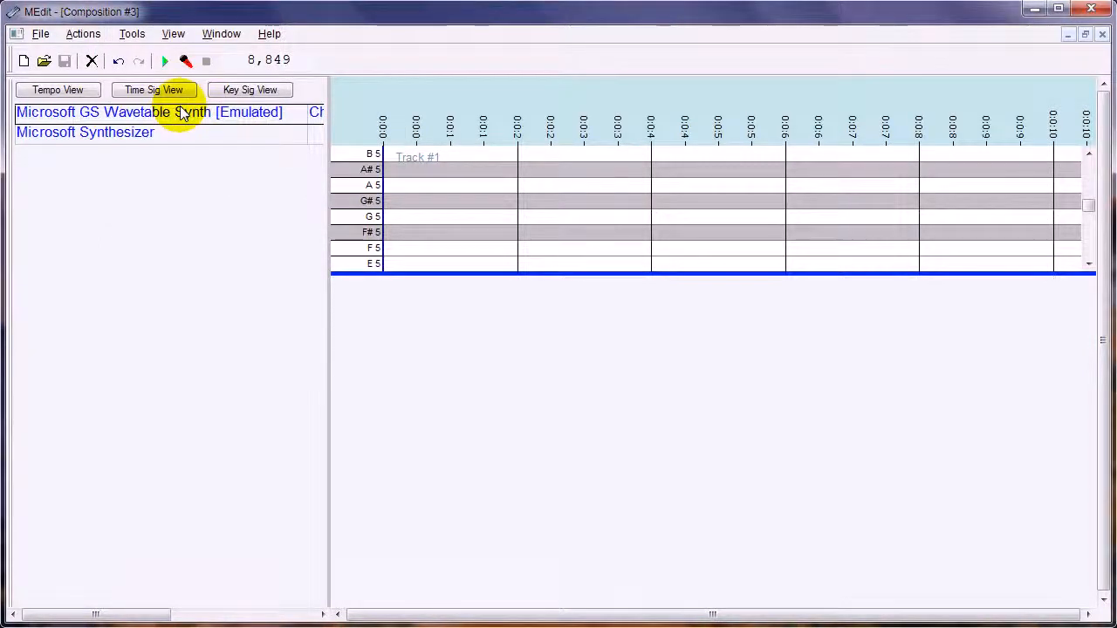
Enable the option to auto-load PC DLS instruments and close the options window.
{"action": "right_click", "coordinate": [70, 111]}
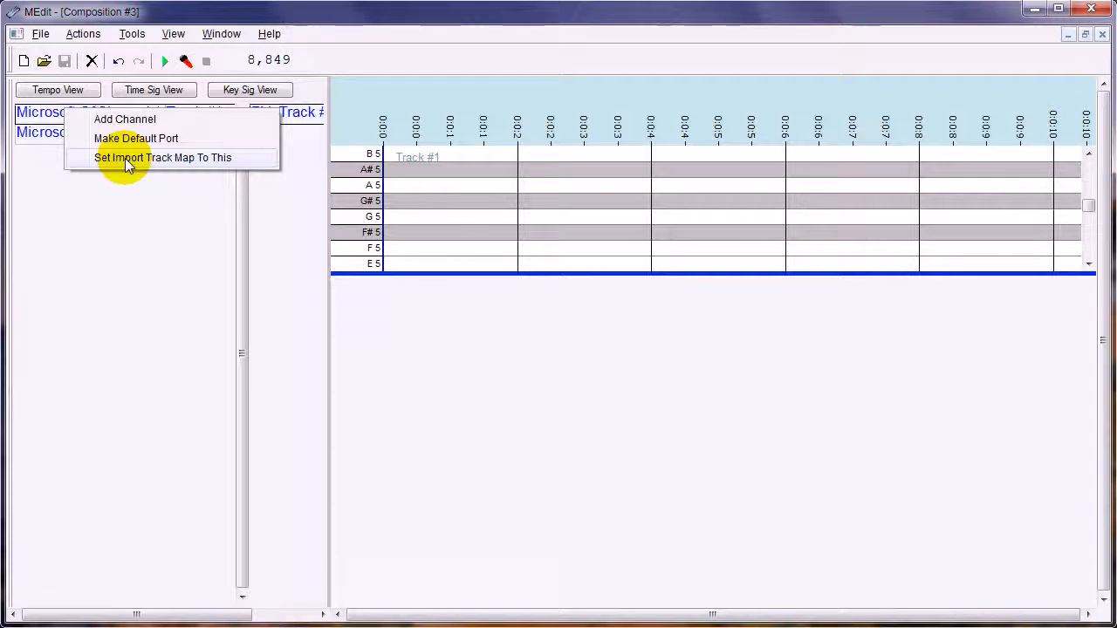
{"action": "left_click", "coordinate": [129, 203]}
{"action": "left_click", "coordinate": [40, 33]}
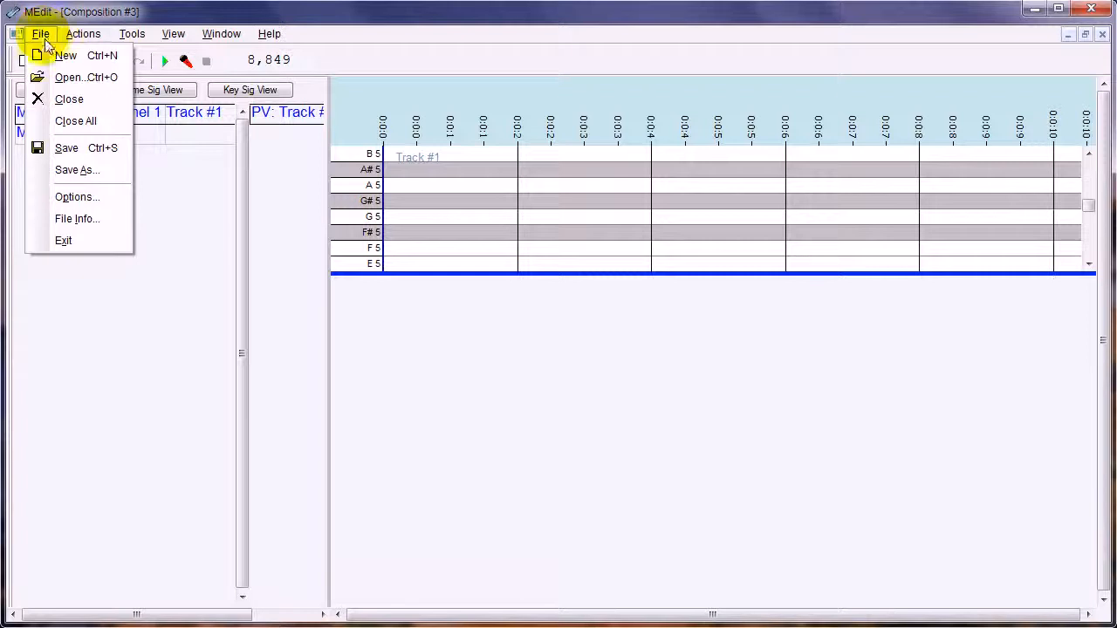
{"action": "left_click", "coordinate": [90, 198]}
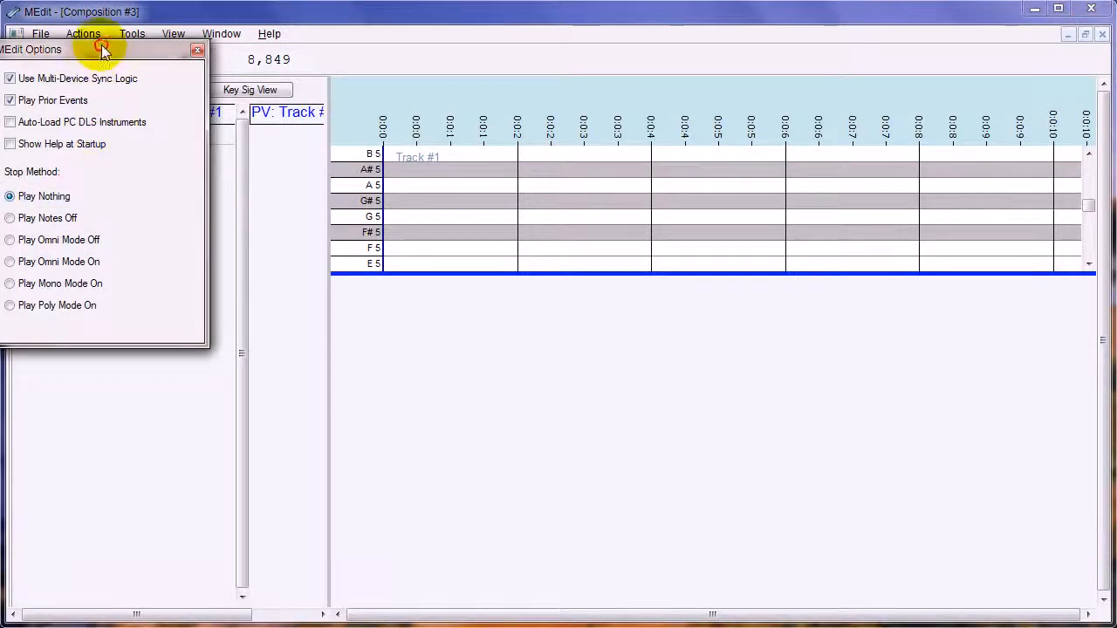
{"action": "left_click_drag", "start_coordinate": [105, 46], "coordinate": [183, 57]}
{"action": "left_click", "coordinate": [93, 130]}
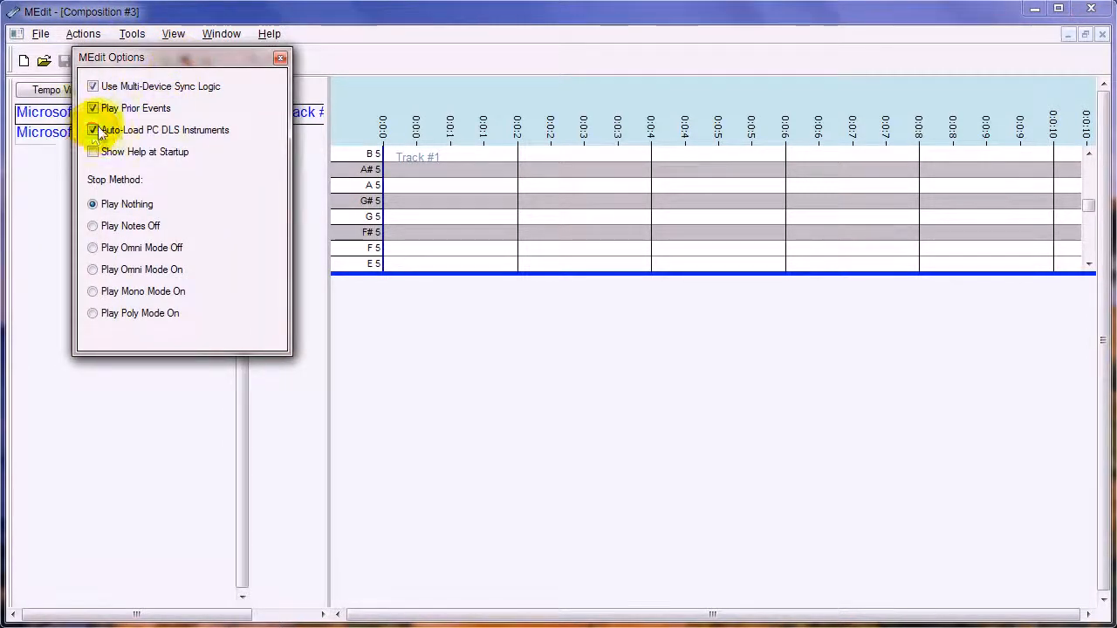
{"action": "left_click", "coordinate": [279, 58]}
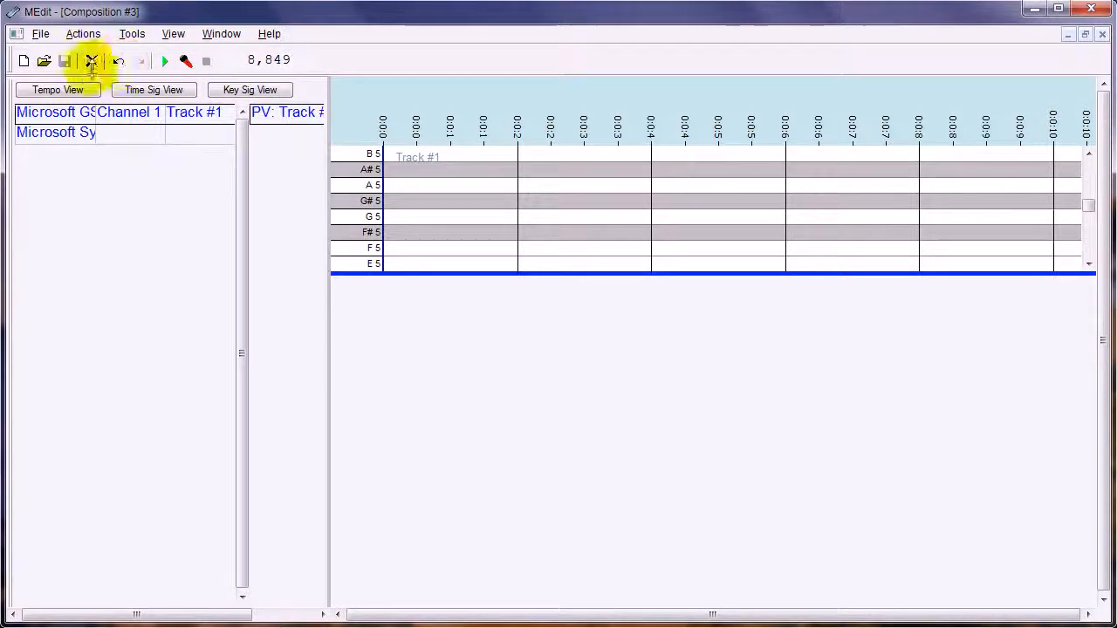
Open aaa-Petersburger.mid from the Wikimedia Commons MIDI files folder and dismiss the device message.
{"action": "left_click", "coordinate": [40, 33]}
{"action": "left_click", "coordinate": [66, 77]}
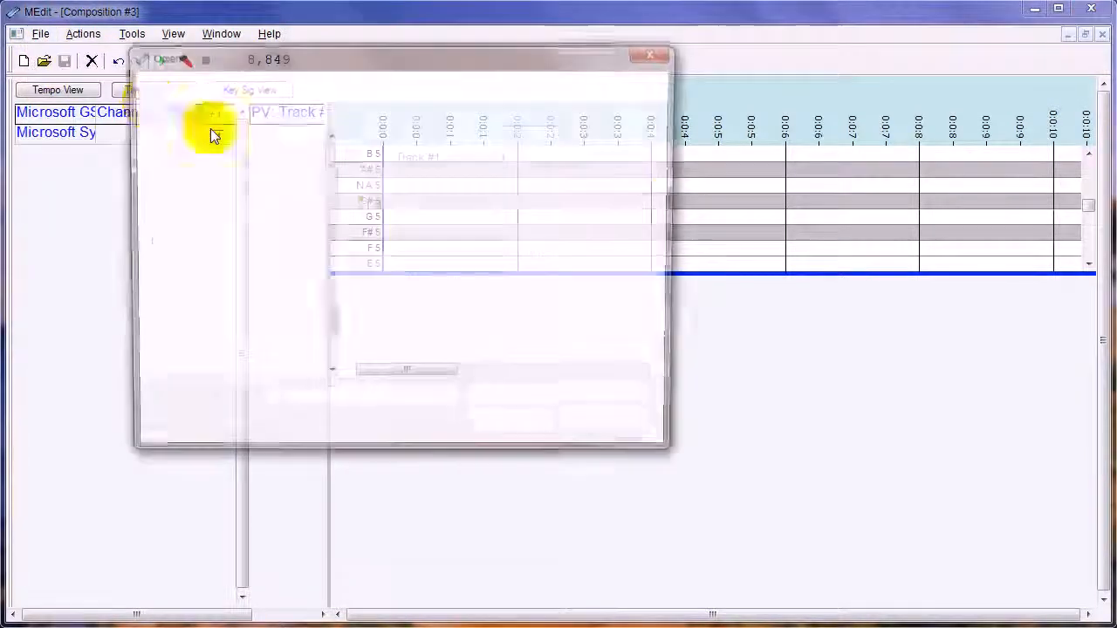
{"action": "left_click_drag", "start_coordinate": [676, 209], "coordinate": [680, 220]}
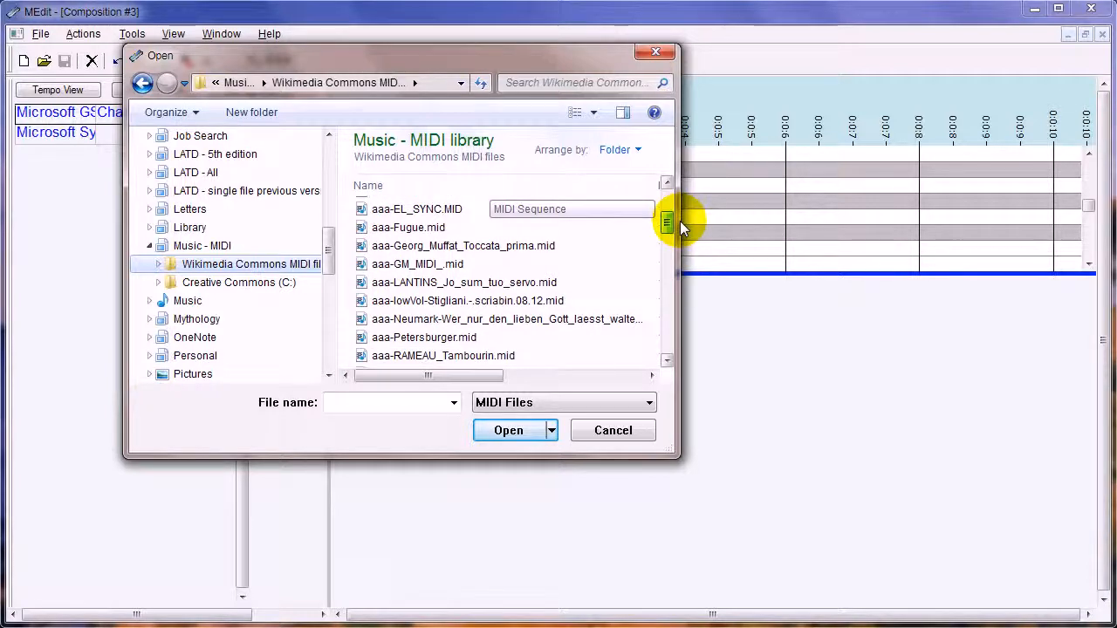
{"action": "left_click", "coordinate": [401, 337]}
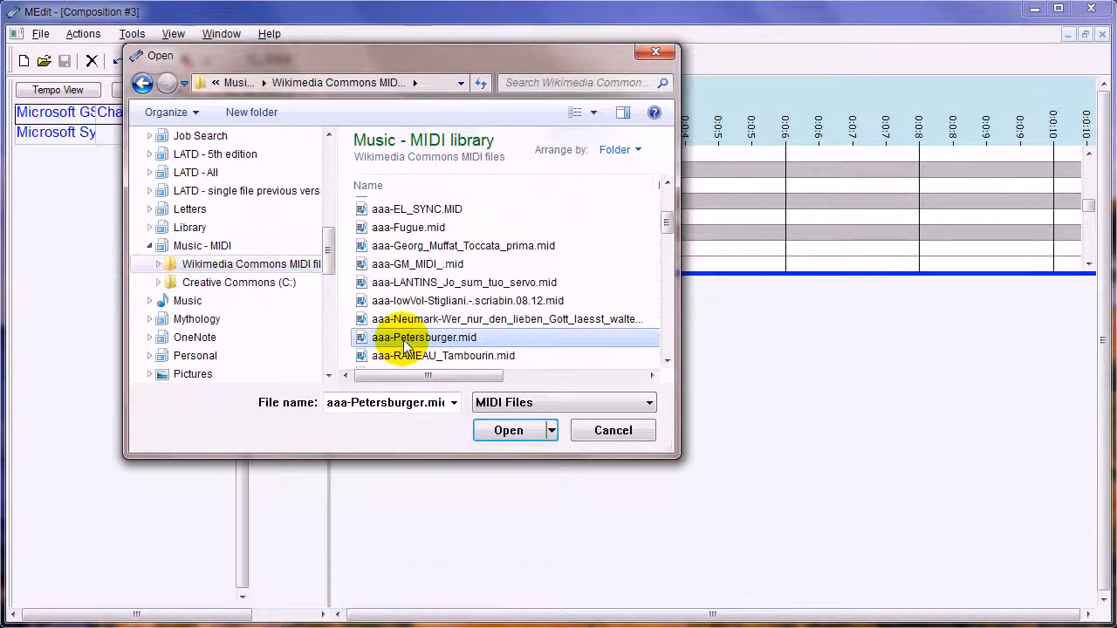
{"action": "left_click", "coordinate": [519, 431]}
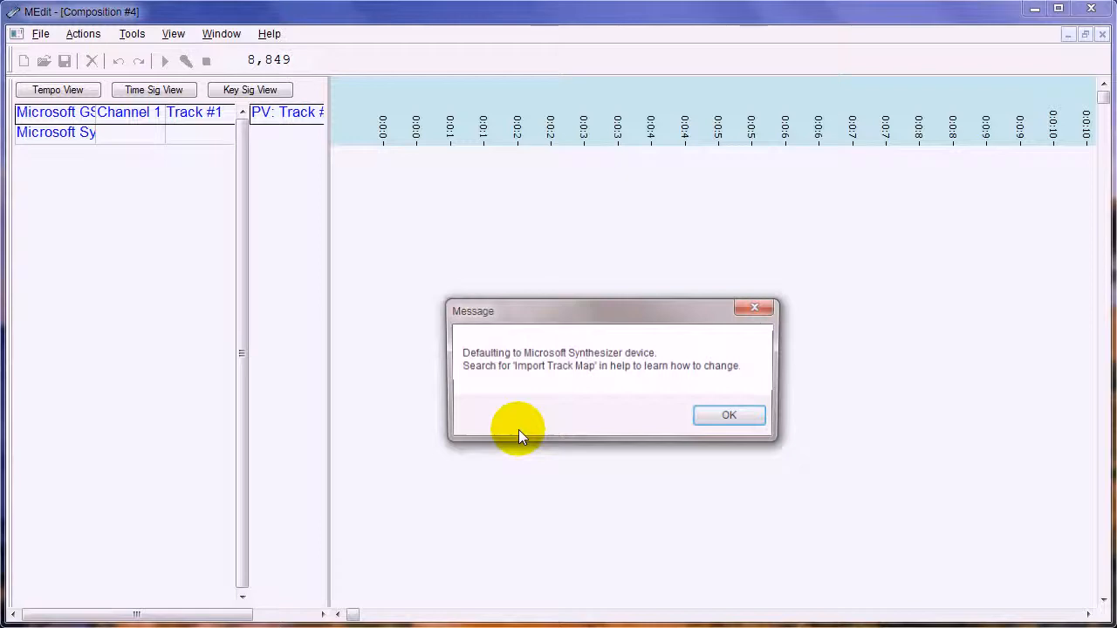
{"action": "left_click", "coordinate": [748, 417]}
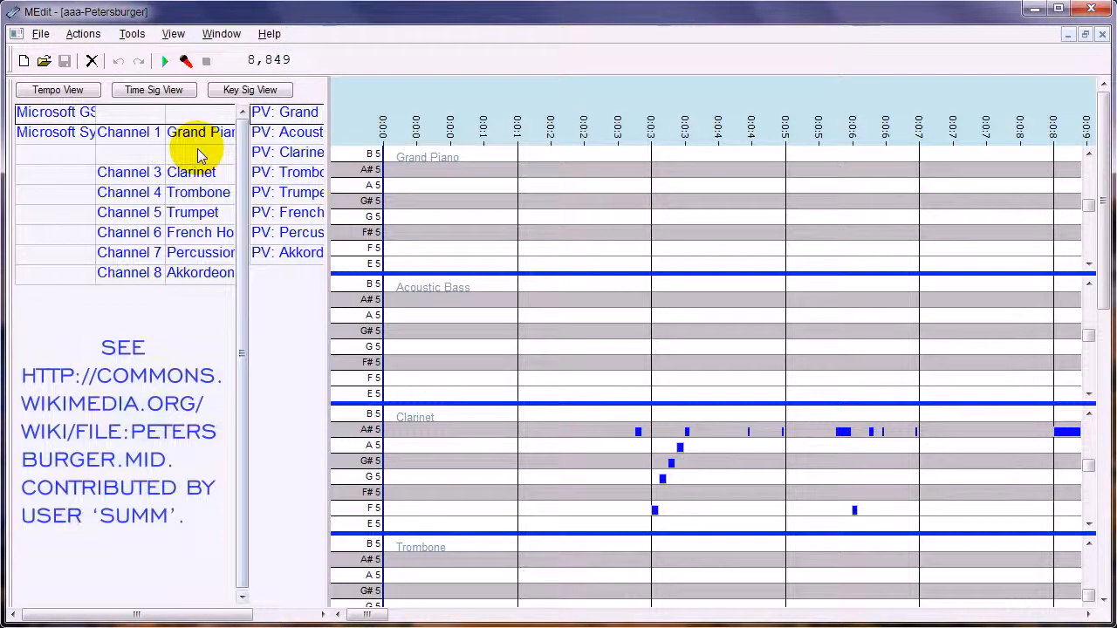
Set the import track map to the Microsoft GS Wavetable Synth port, and close and reopen aaa-Petersburger.mid.
{"action": "left_click", "coordinate": [1103, 36]}
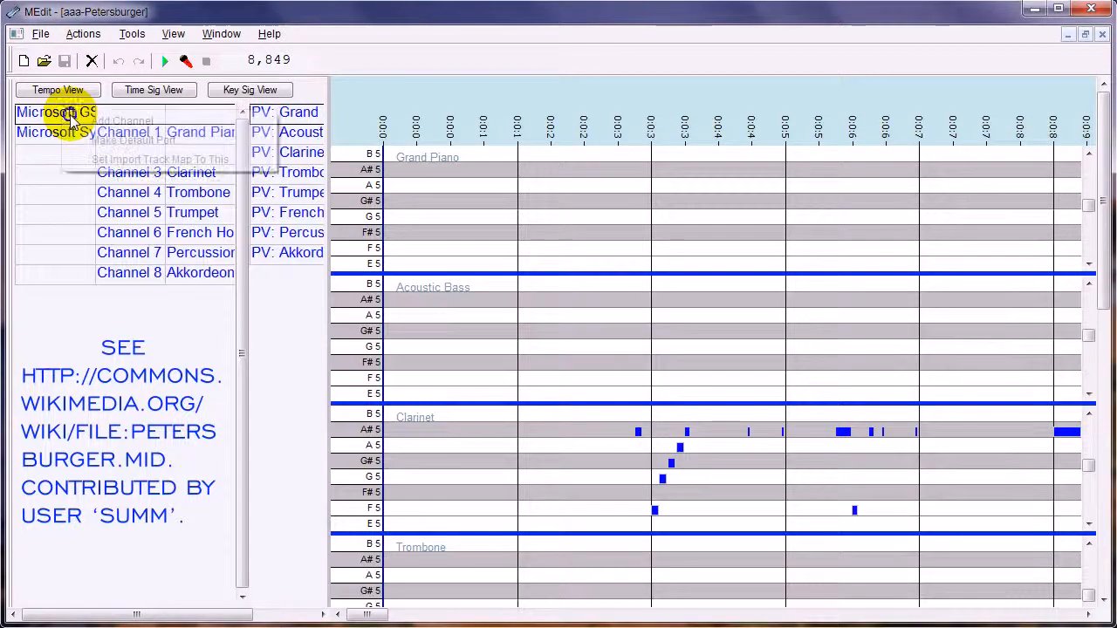
{"action": "right_click", "coordinate": [77, 114]}
{"action": "left_click", "coordinate": [127, 161]}
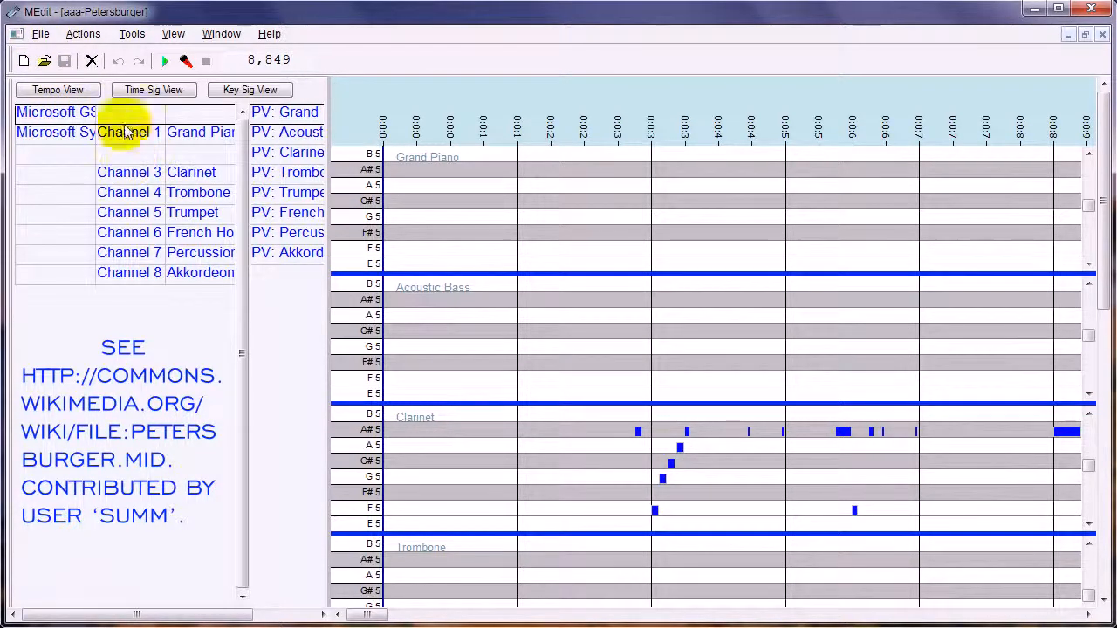
{"action": "left_click", "coordinate": [1103, 36]}
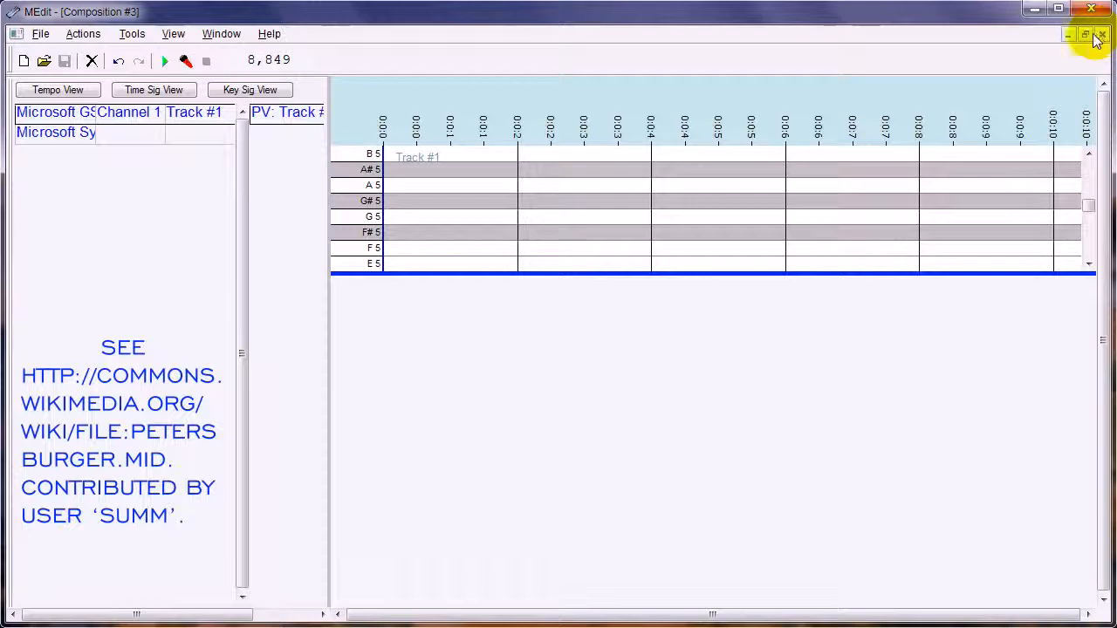
{"action": "left_click", "coordinate": [41, 34]}
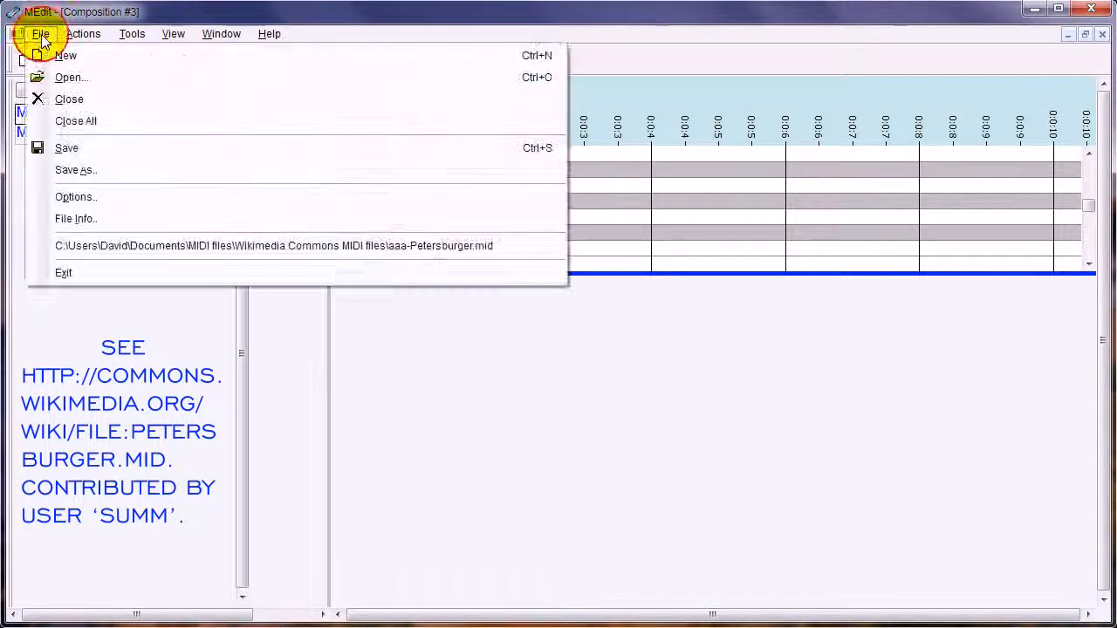
{"action": "left_click", "coordinate": [282, 248]}
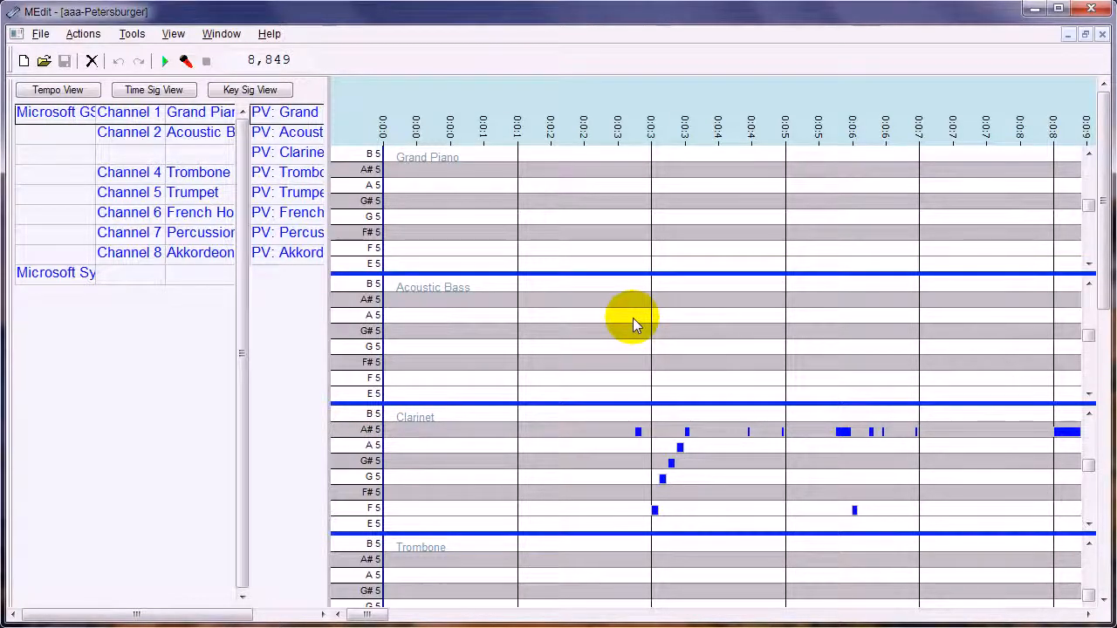
Change entries 5 through 16 in the MidiMap section of MEdit.ini to 2, and save and close the file.
{"action": "left_click", "coordinate": [132, 34]}
{"action": "left_click", "coordinate": [162, 78]}
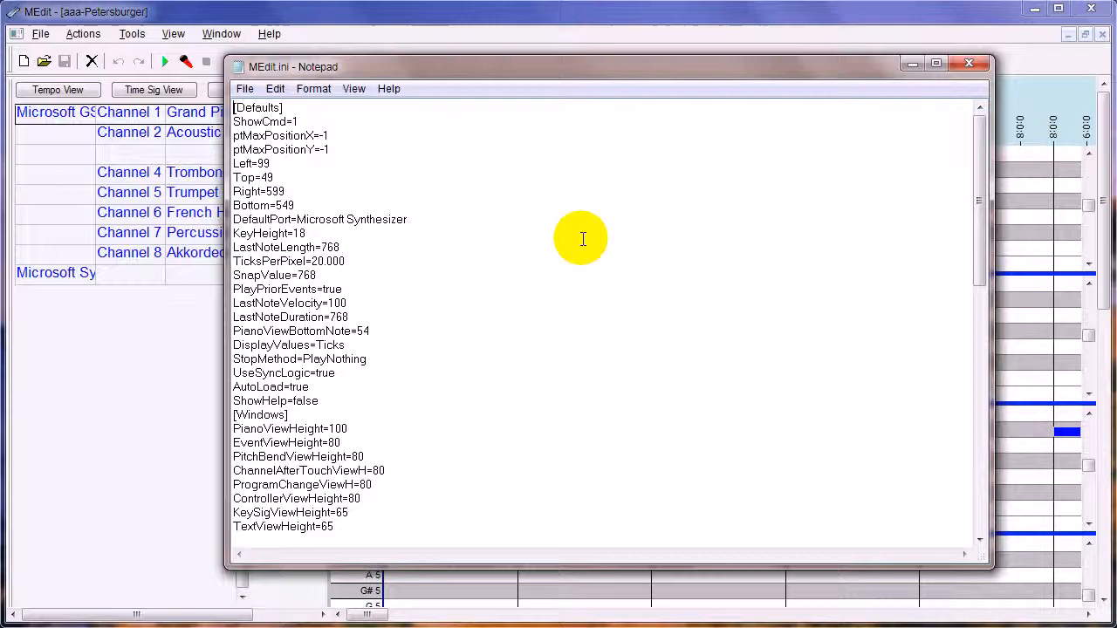
{"action": "left_click_drag", "start_coordinate": [978, 194], "coordinate": [921, 449]}
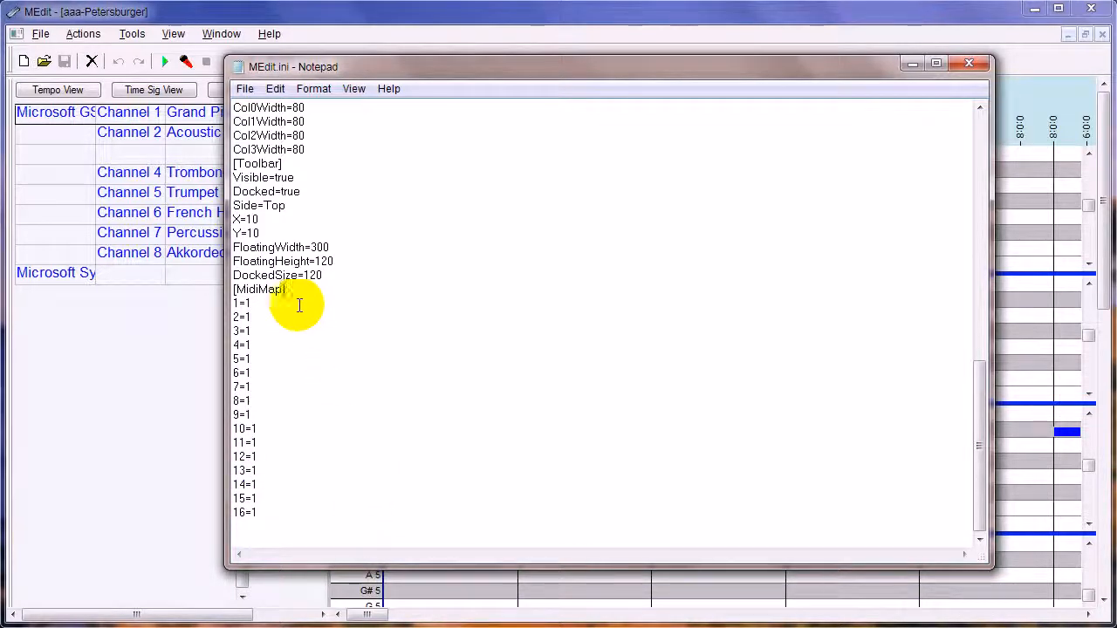
{"action": "double_click", "coordinate": [247, 359]}
{"action": "type", "text": "2"}
{"action": "left_click_drag", "start_coordinate": [246, 372], "coordinate": [254, 374]}
{"action": "type", "text": "2"}
{"action": "left_click_drag", "start_coordinate": [251, 486], "coordinate": [262, 513]}
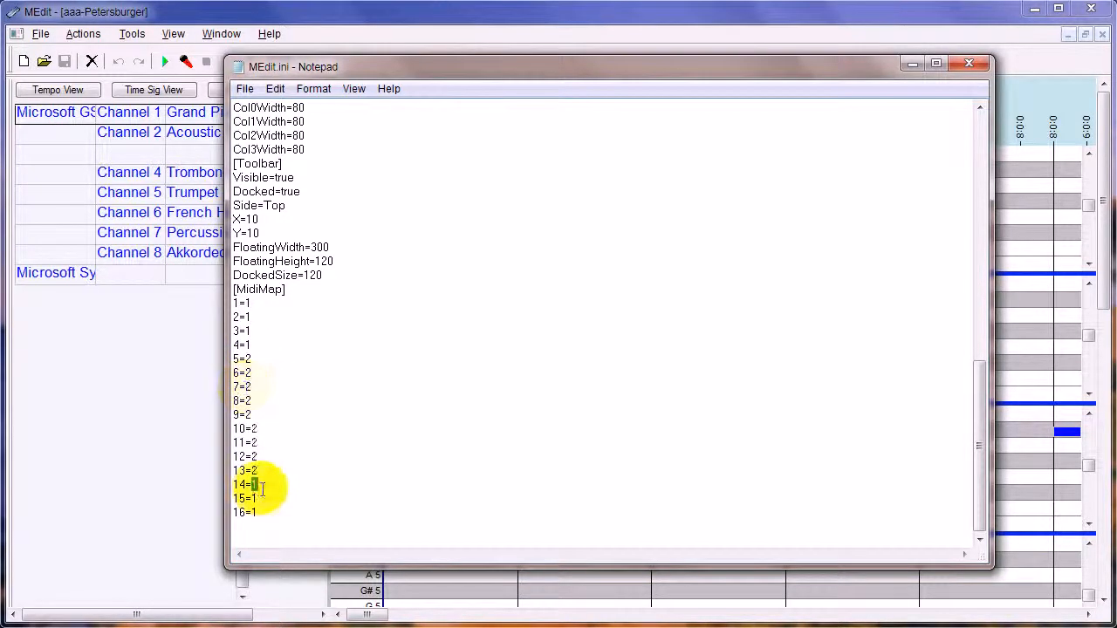
{"action": "type", "text": "222"}
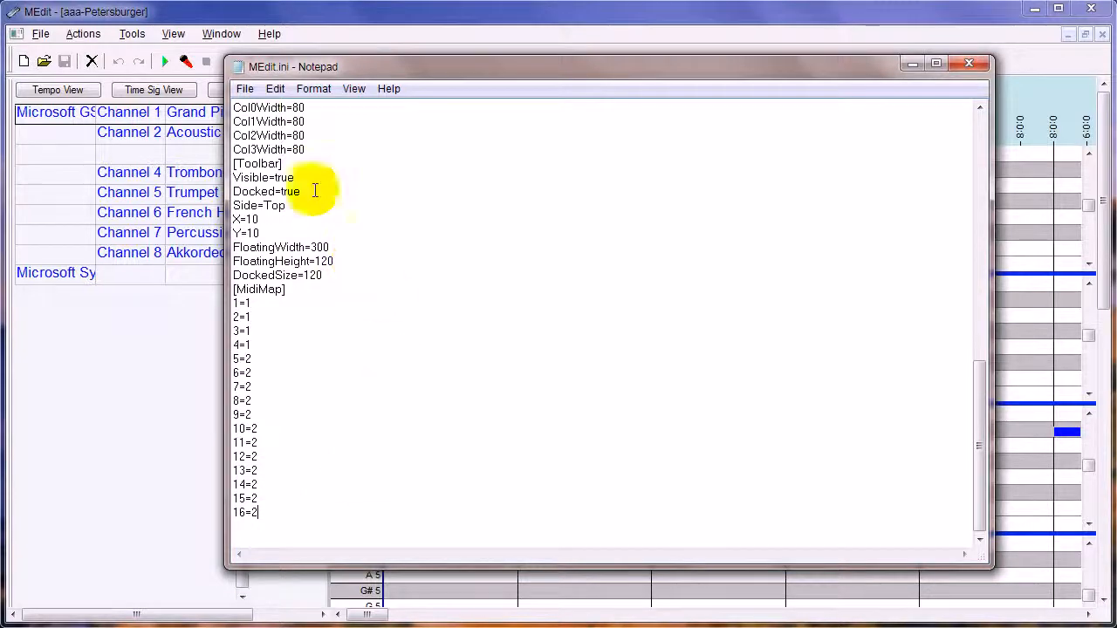
{"action": "left_click", "coordinate": [245, 90]}
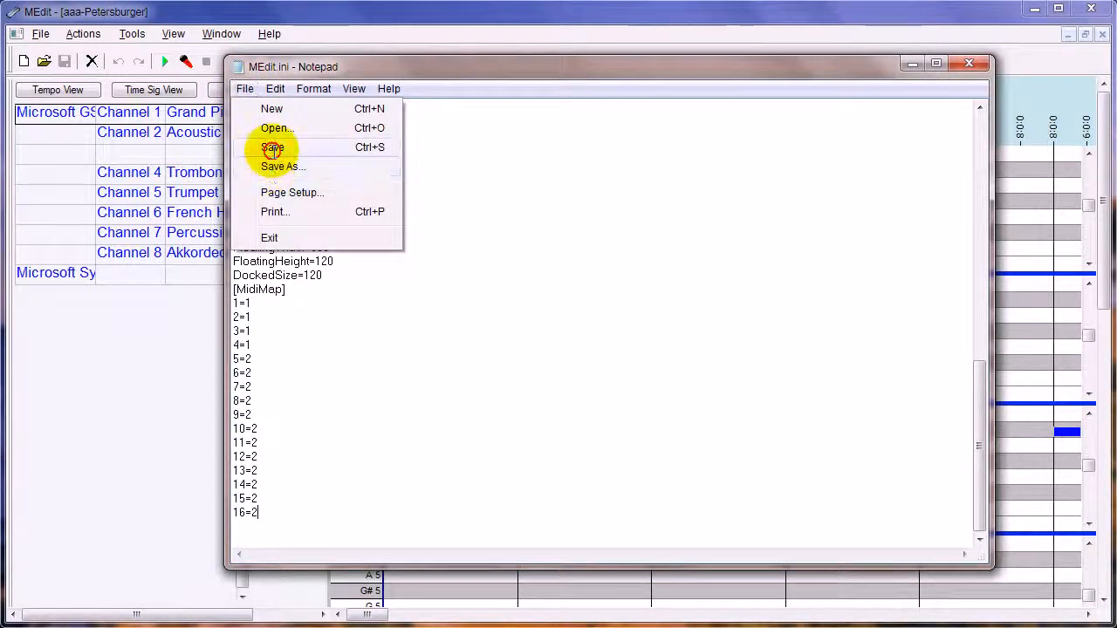
{"action": "left_click", "coordinate": [272, 147]}
{"action": "left_click", "coordinate": [971, 65]}
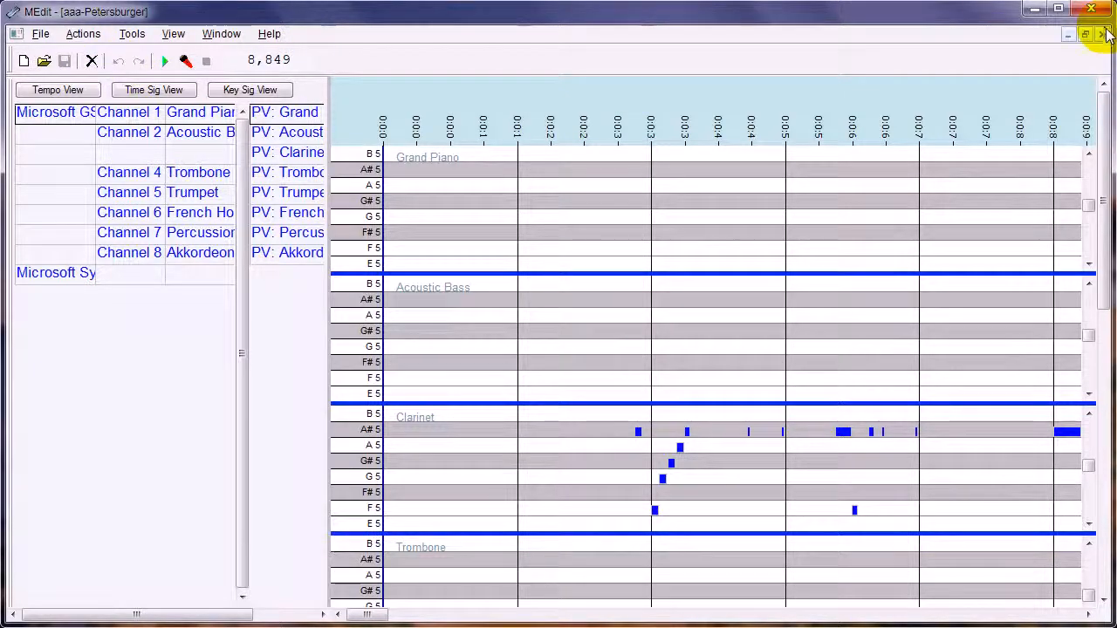
Close and reopen aaa-Petersburger.mid so it is imported with the edited MIDI map.
{"action": "left_click", "coordinate": [1103, 34]}
{"action": "left_click", "coordinate": [40, 33]}
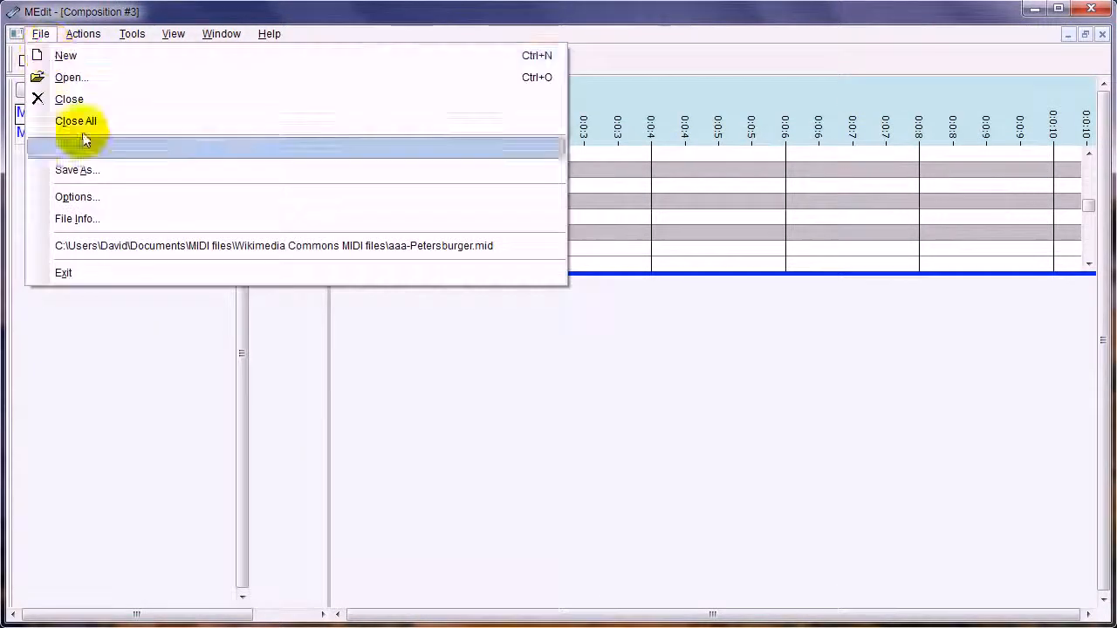
{"action": "left_click", "coordinate": [139, 246]}
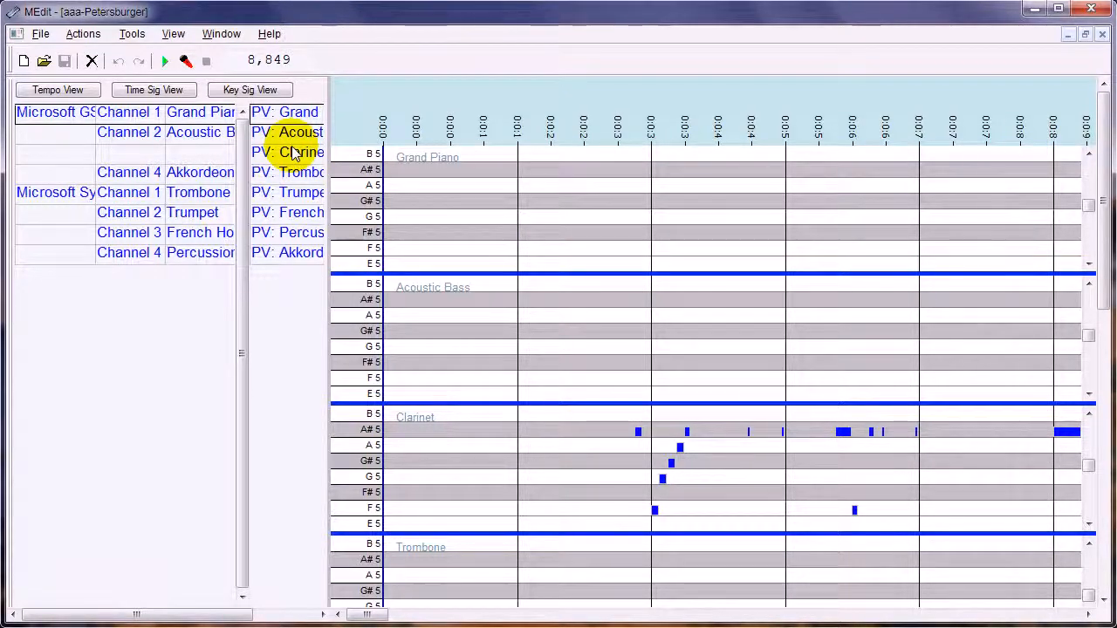
Create a new composition with the Acoustic Grand piano on MIDI channel 1, and compare its port list with Composition #2.
{"action": "left_click", "coordinate": [24, 60]}
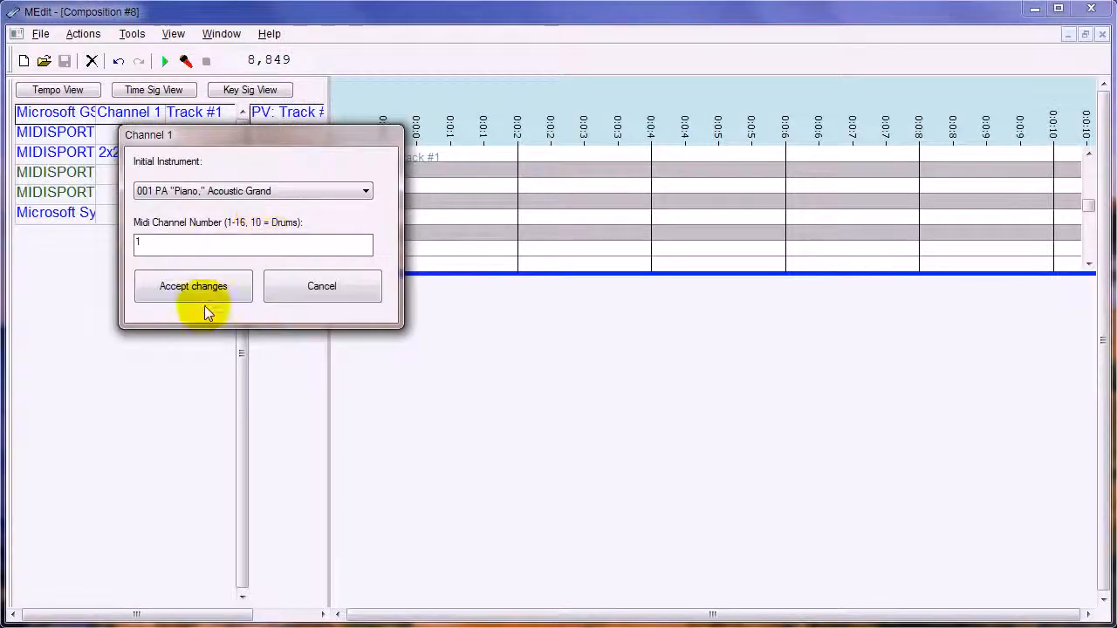
{"action": "left_click", "coordinate": [204, 292]}
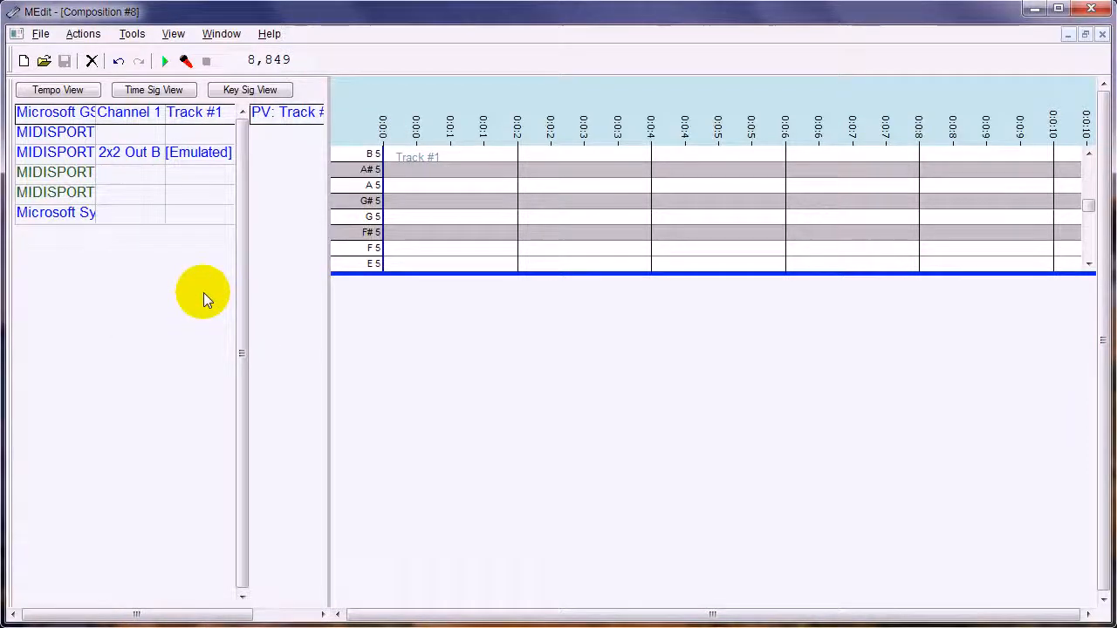
{"action": "left_click", "coordinate": [221, 33]}
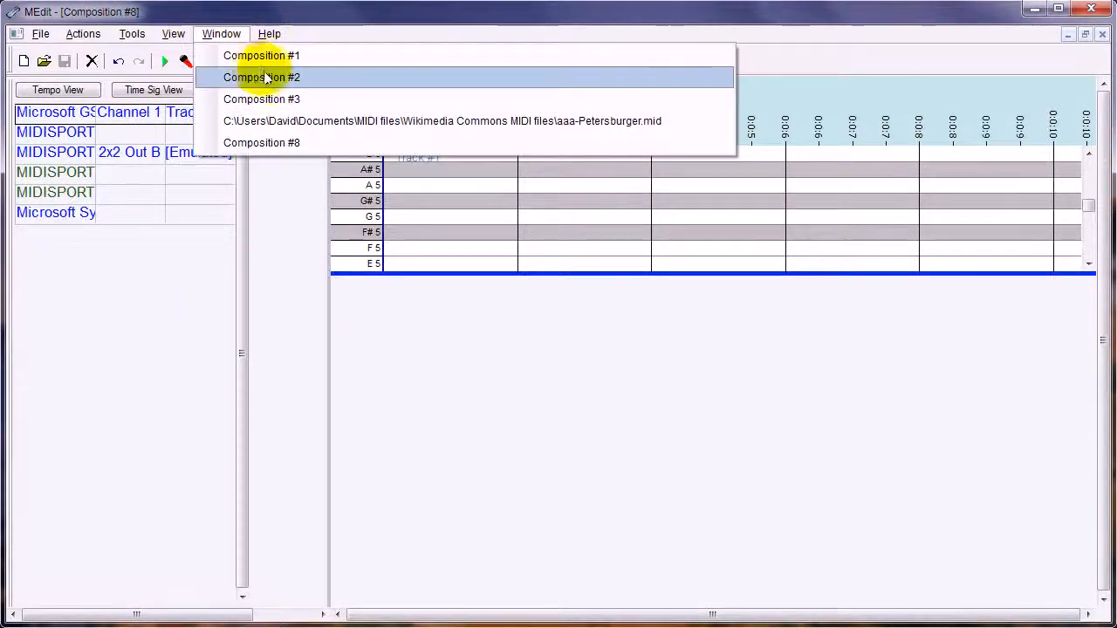
{"action": "left_click", "coordinate": [265, 76]}
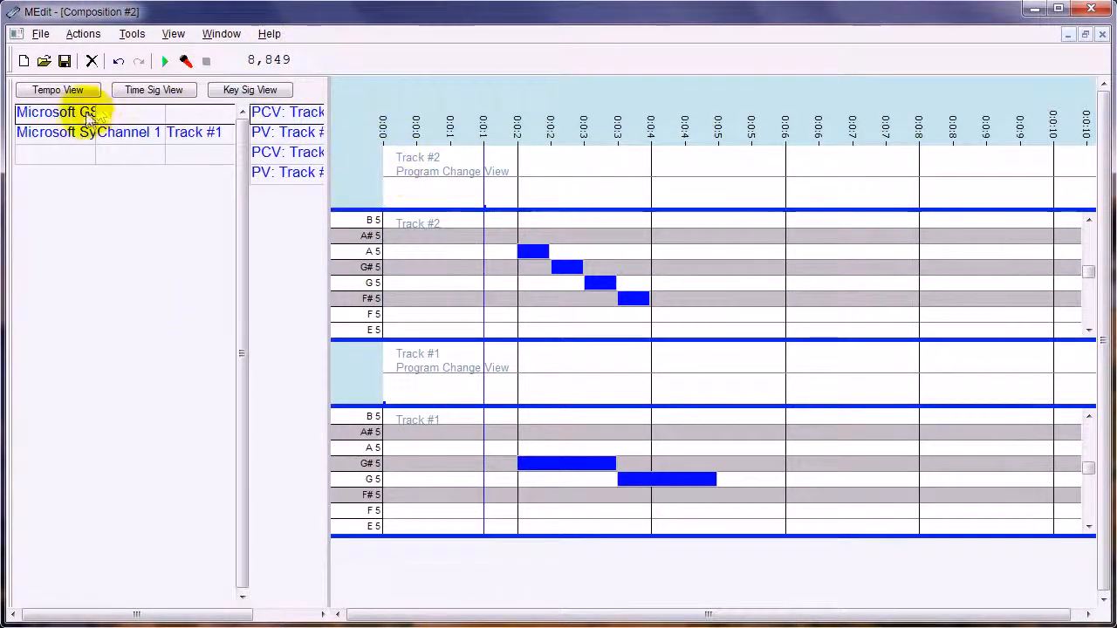
{"action": "left_click", "coordinate": [214, 35]}
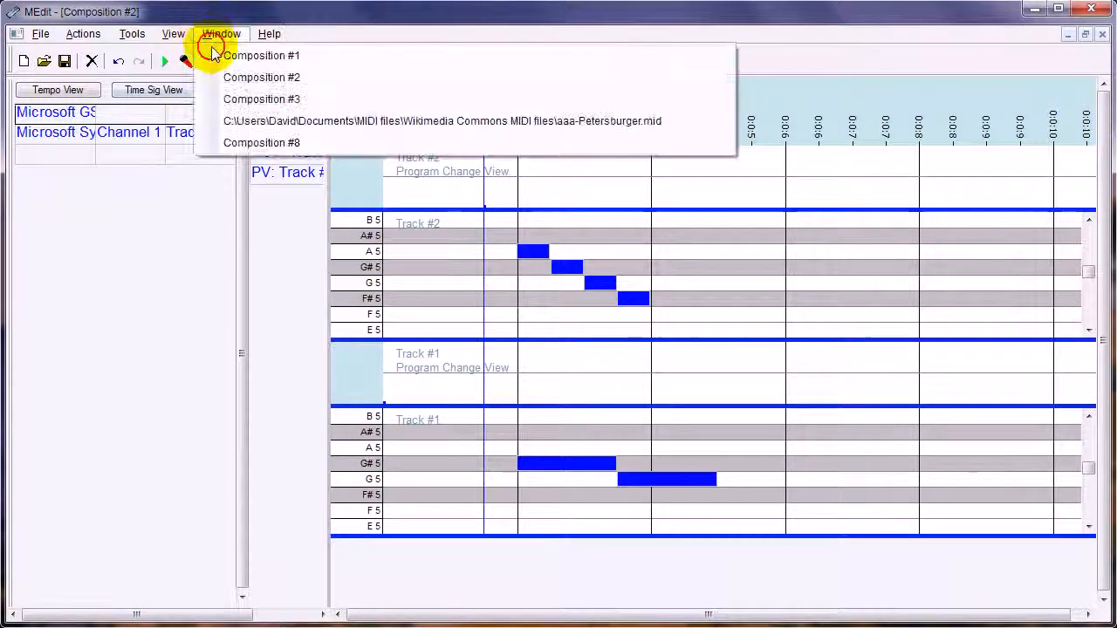
{"action": "left_click", "coordinate": [249, 144]}
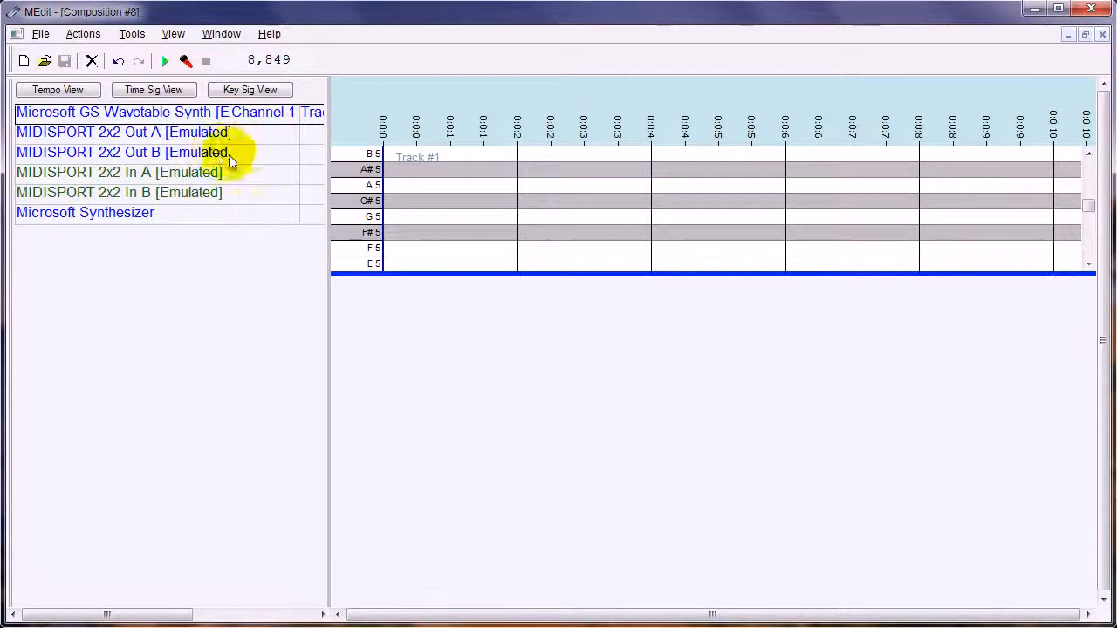
Add an Acoustic Grand piano on MIDI channel 1 to both MIDISPORT 2x2 Out B and Microsoft Synthesizer.
{"action": "double_click", "coordinate": [191, 157]}
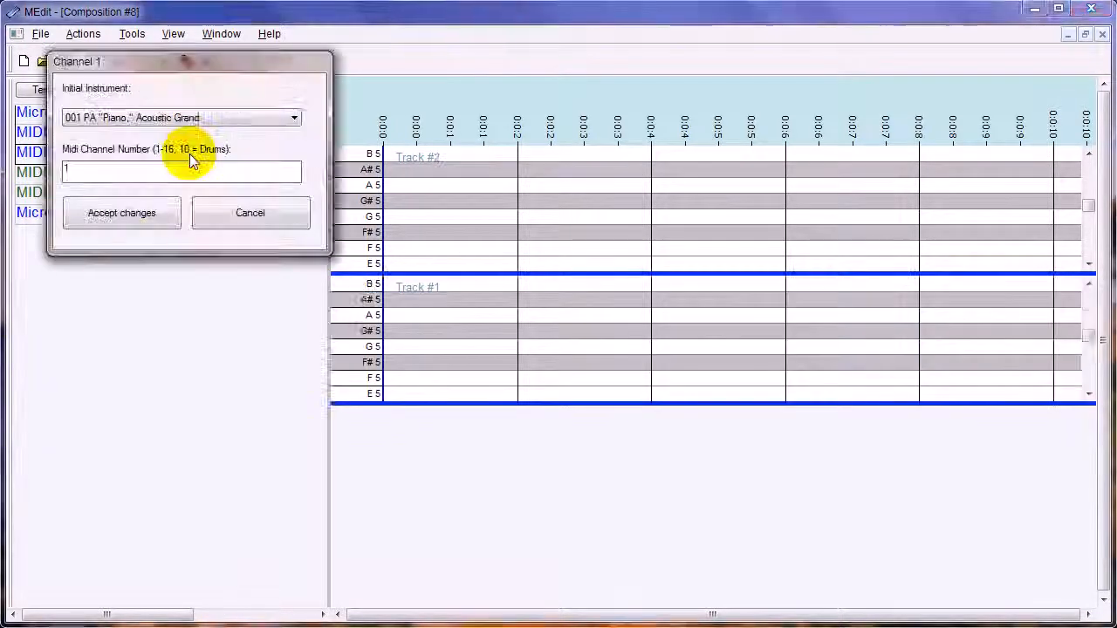
{"action": "left_click", "coordinate": [137, 212]}
{"action": "double_click", "coordinate": [111, 214]}
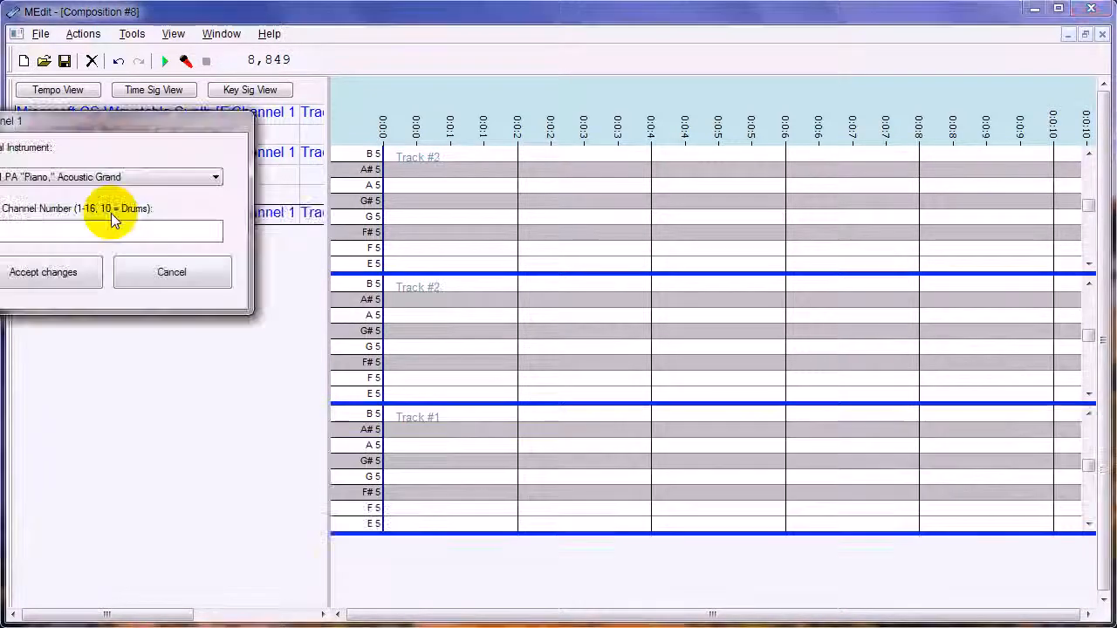
{"action": "left_click_drag", "start_coordinate": [116, 137], "coordinate": [203, 152]}
{"action": "left_click", "coordinate": [145, 292]}
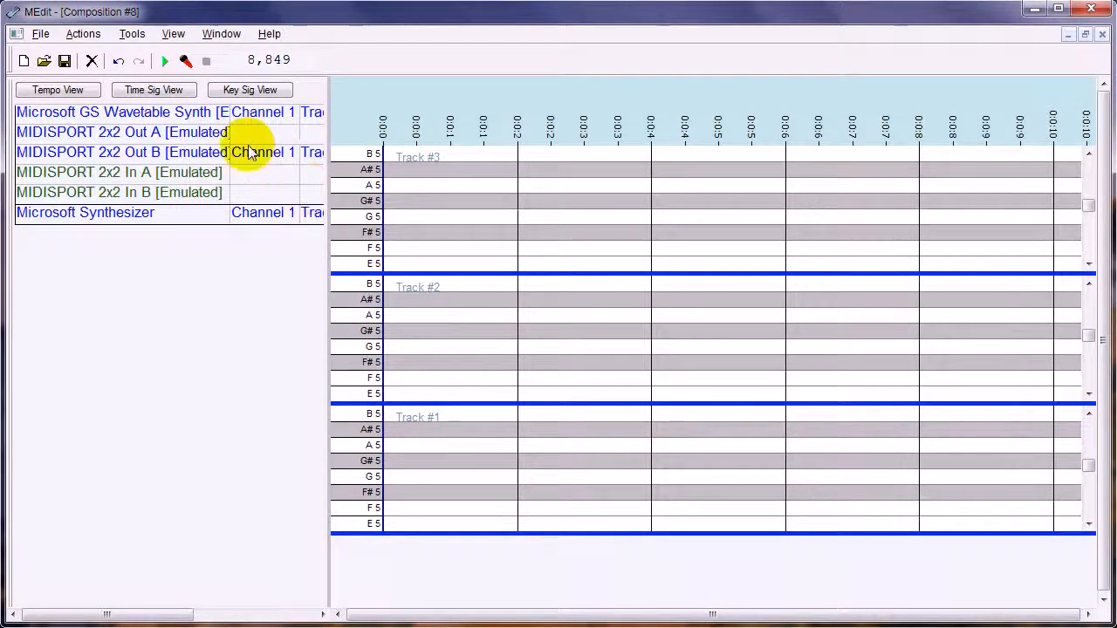
Reorder the piano views so they run Track #1, Track #2, Track #3.
{"action": "left_click_drag", "start_coordinate": [125, 615], "coordinate": [282, 613]}
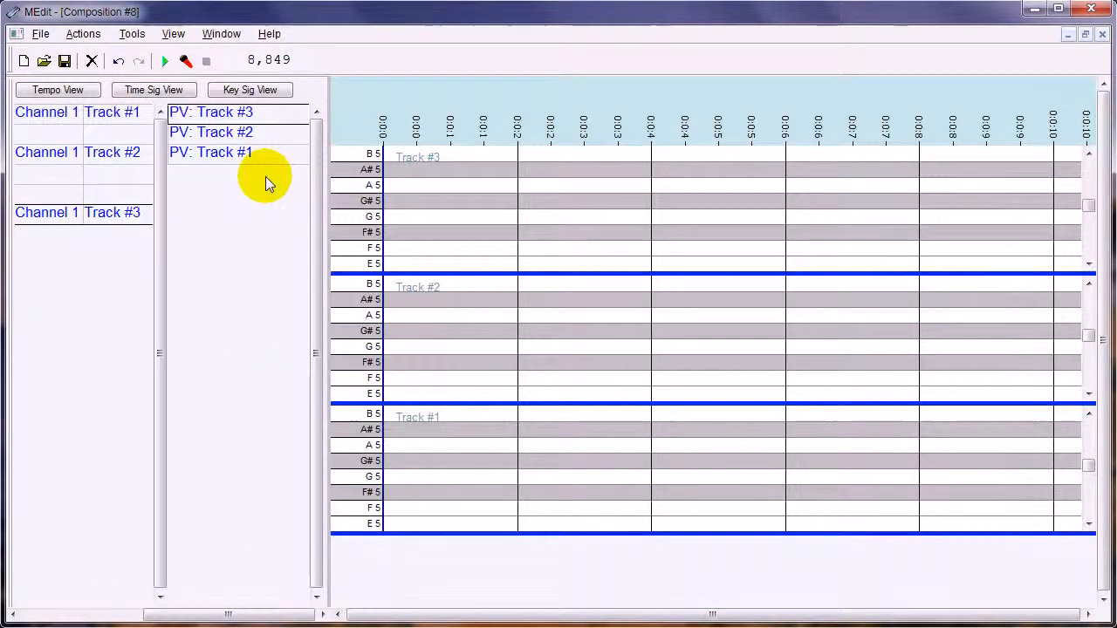
{"action": "left_click_drag", "start_coordinate": [239, 154], "coordinate": [239, 112]}
{"action": "left_click", "coordinate": [238, 152]}
{"action": "left_click_drag", "start_coordinate": [237, 152], "coordinate": [239, 160]}
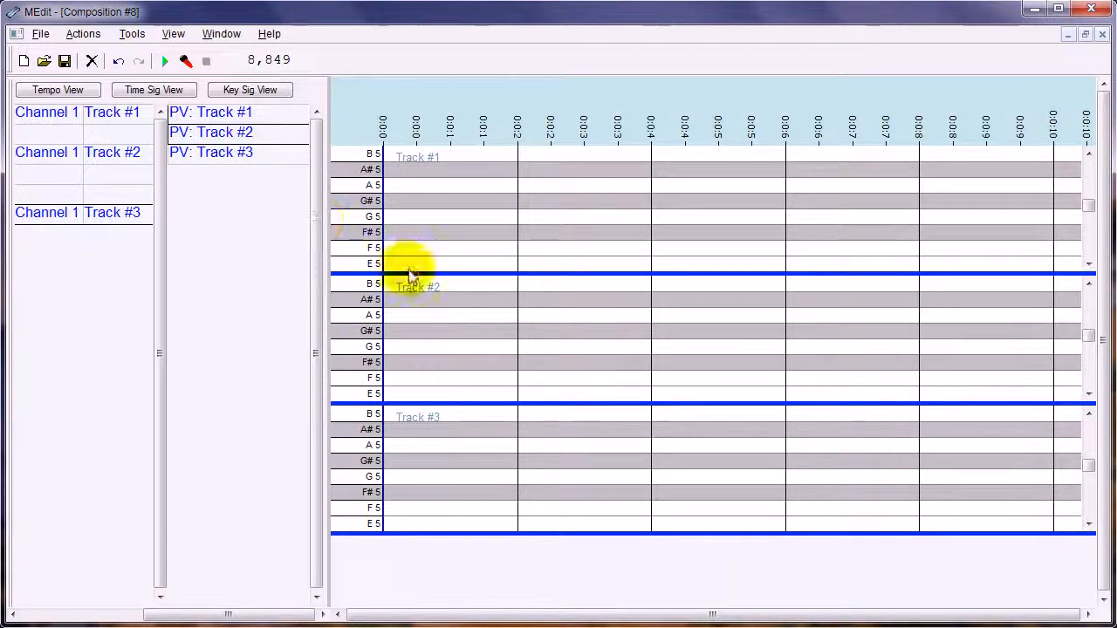
Add an F#5 note to Track #3, G5 to Track #2 and G#5 to Track #1, all at 0:0:1, and play them.
{"action": "left_click", "coordinate": [443, 495]}
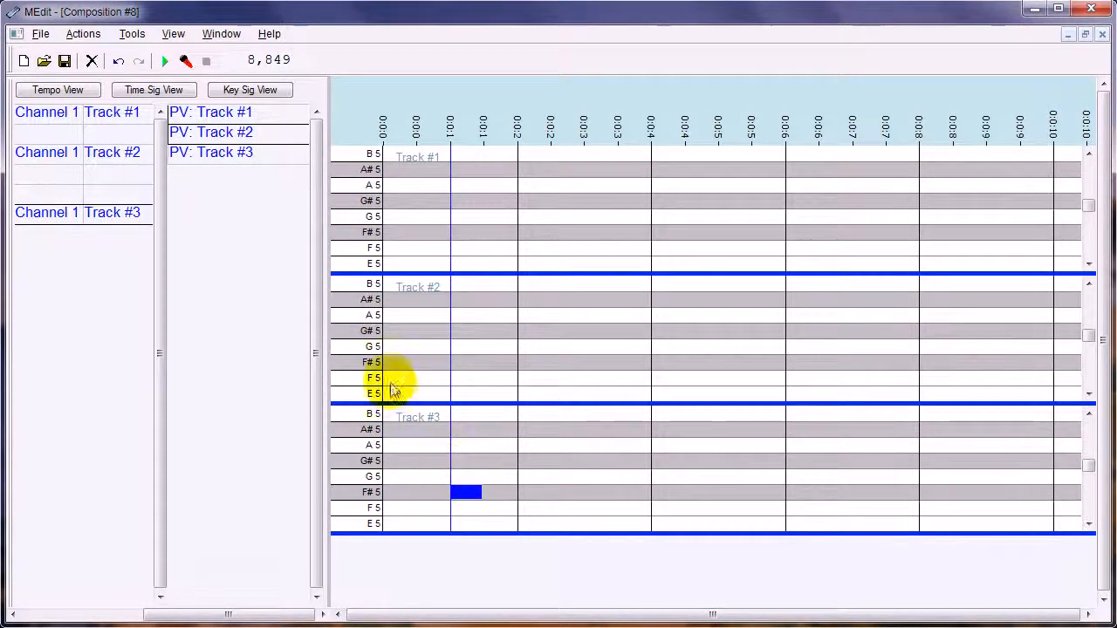
{"action": "left_click", "coordinate": [449, 346]}
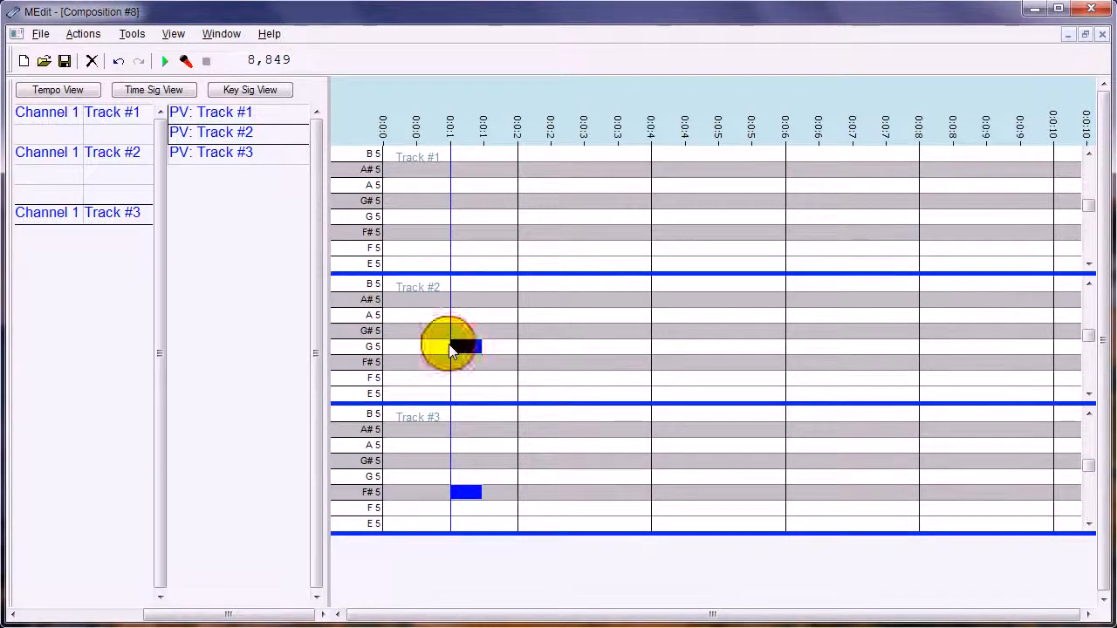
{"action": "left_click", "coordinate": [453, 201]}
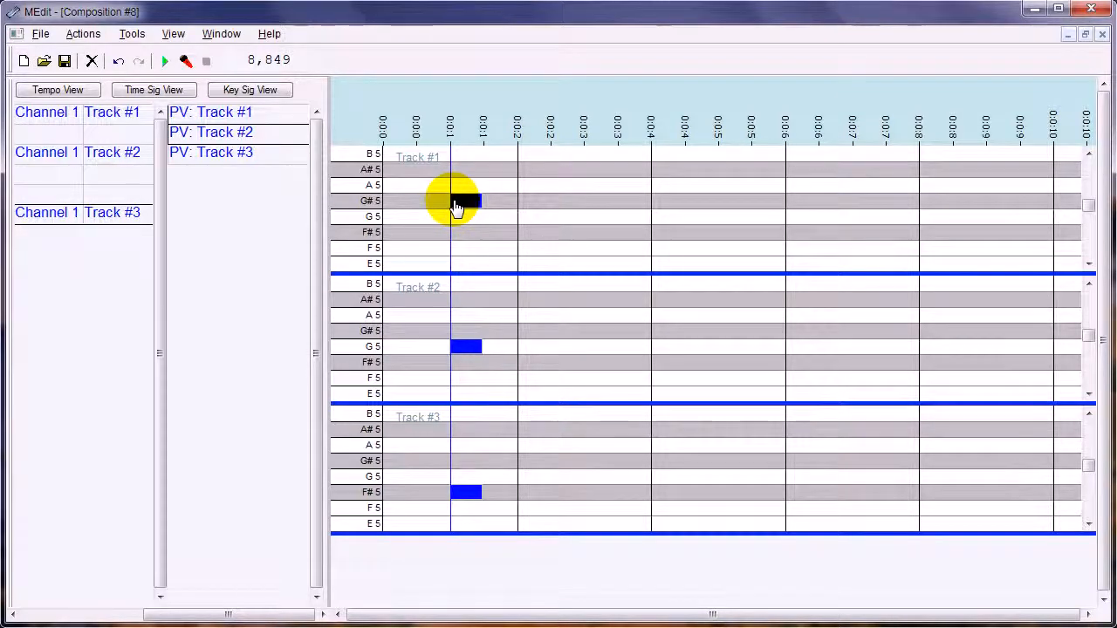
{"action": "key", "text": "space"}
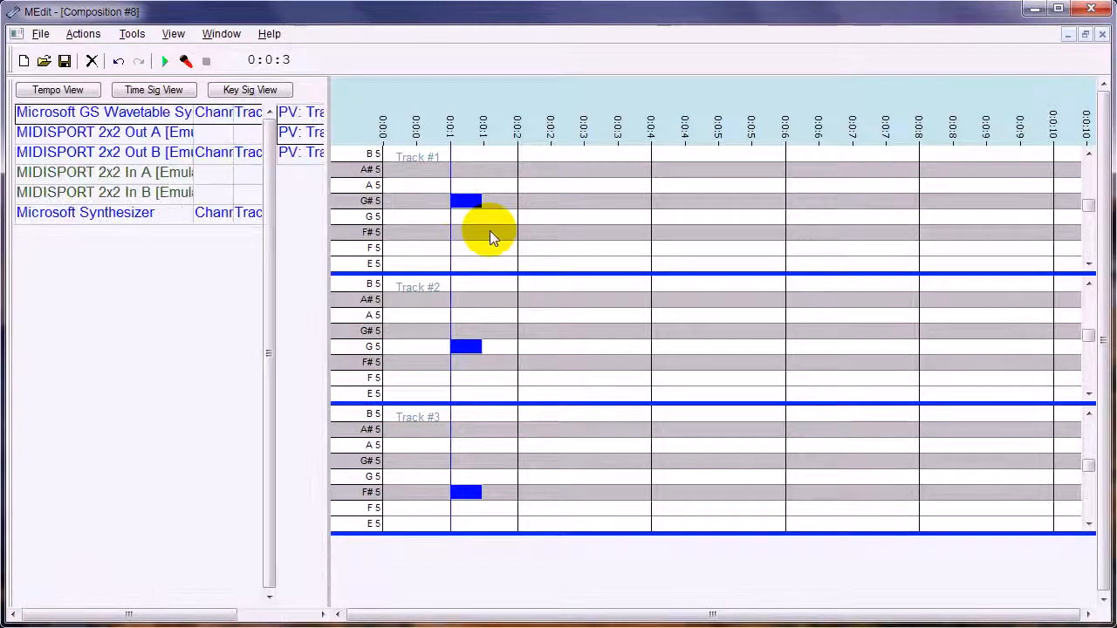
Get the suggested device latencies and copy the whole [DeviceSeqTicks] section.
{"action": "left_click", "coordinate": [132, 39]}
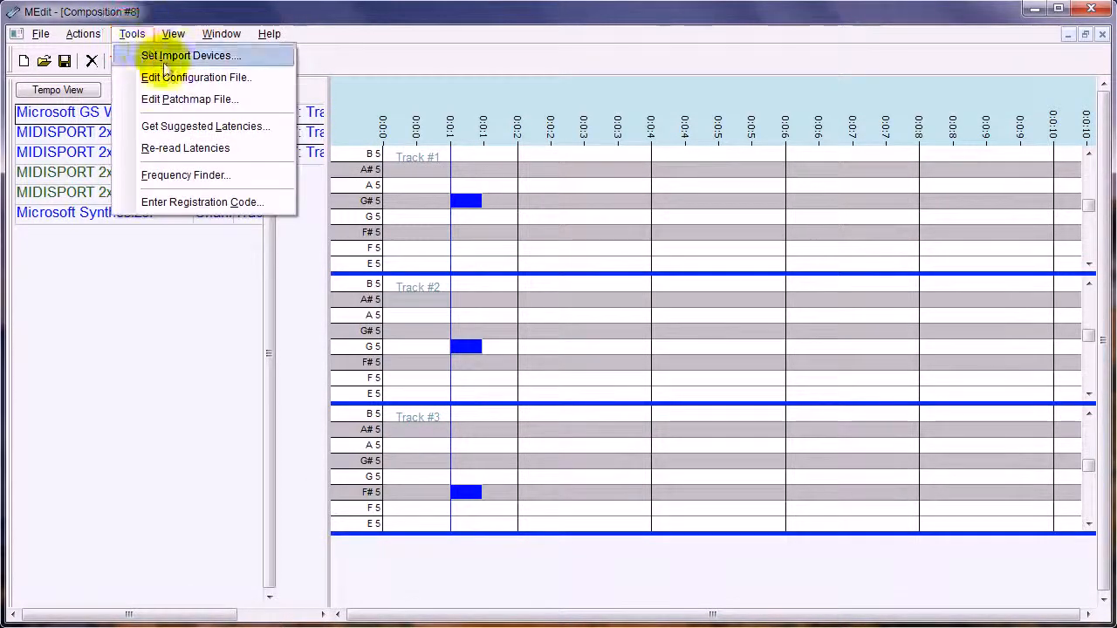
{"action": "left_click", "coordinate": [184, 127]}
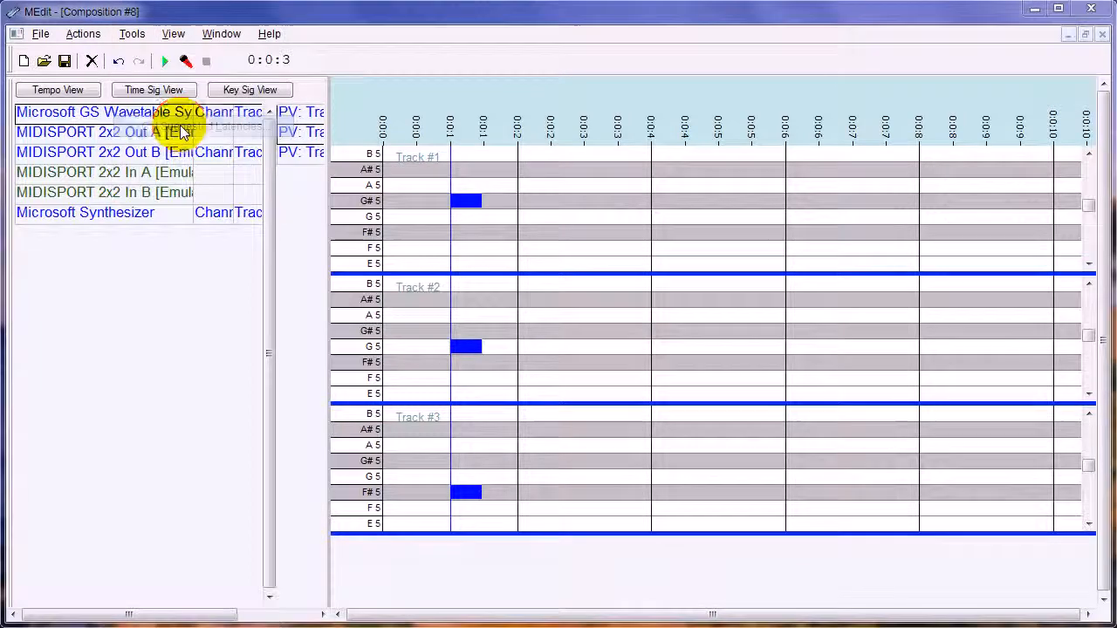
{"action": "left_click_drag", "start_coordinate": [186, 97], "coordinate": [15, 28]}
{"action": "right_click", "coordinate": [103, 57]}
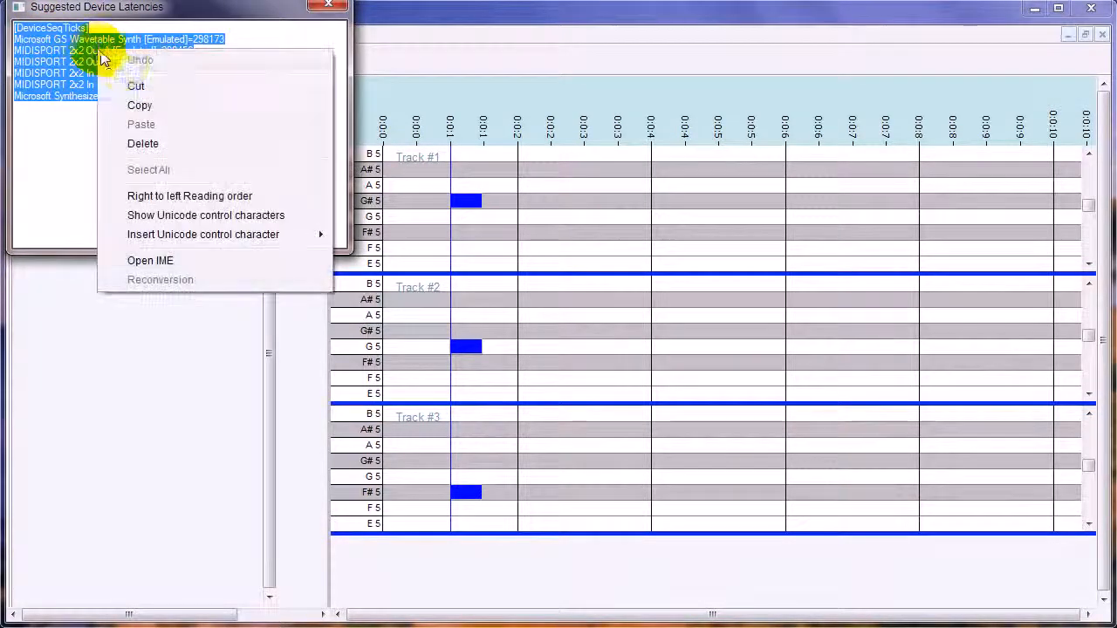
{"action": "left_click", "coordinate": [157, 105]}
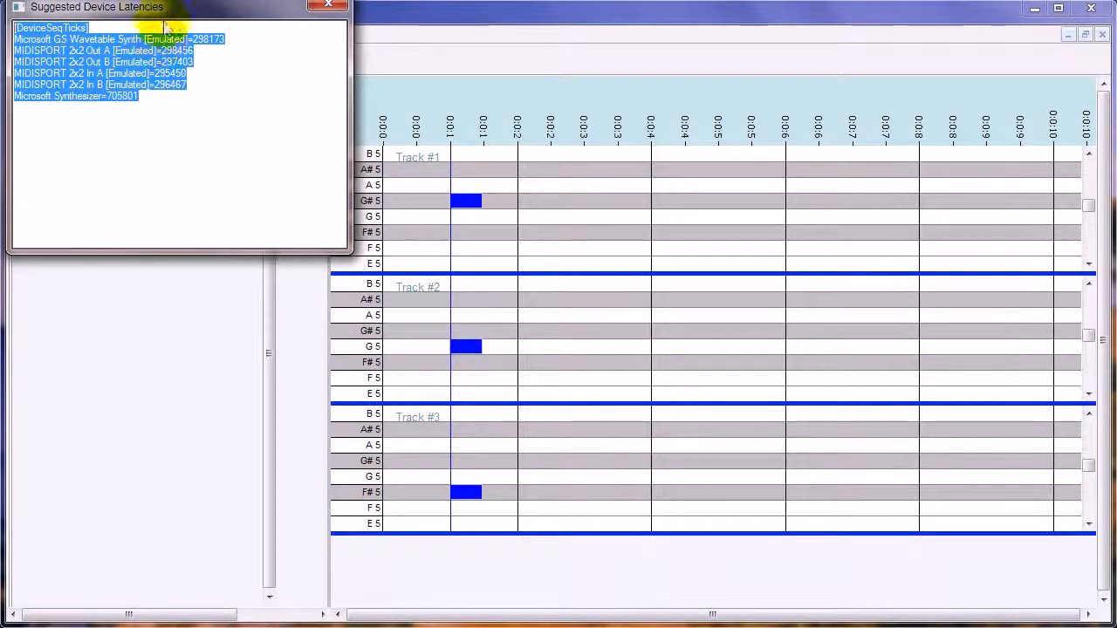
{"action": "left_click_drag", "start_coordinate": [175, 17], "coordinate": [248, 61]}
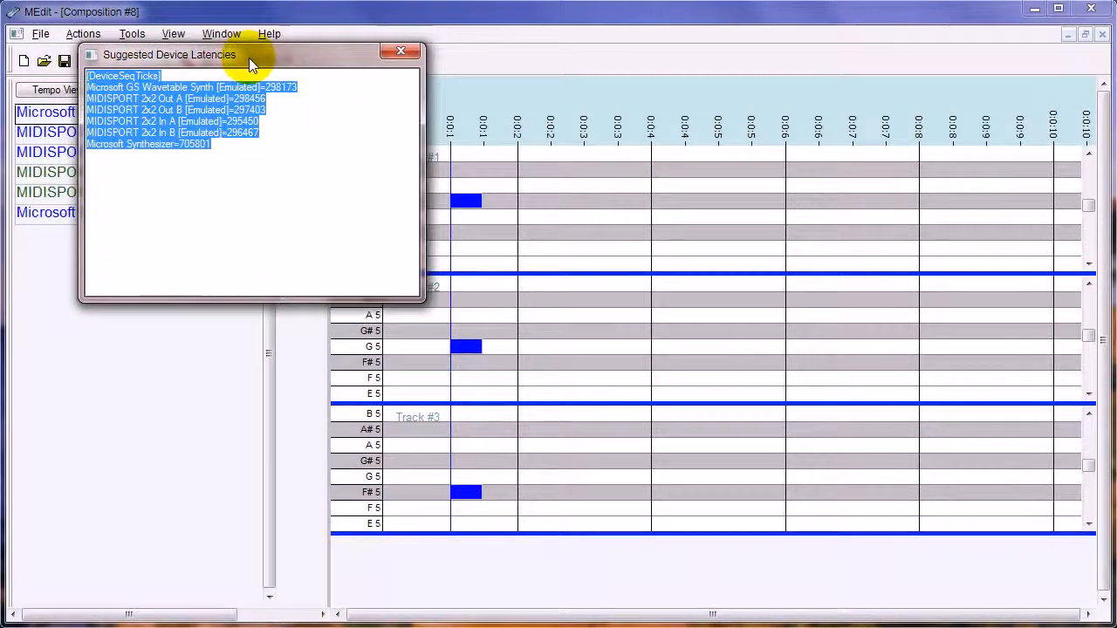
{"action": "left_click", "coordinate": [401, 50]}
Paste the copied latency section at the end of the MEdit.ini configuration file, separated from [MidiMap] by a blank line.
{"action": "left_click", "coordinate": [132, 33]}
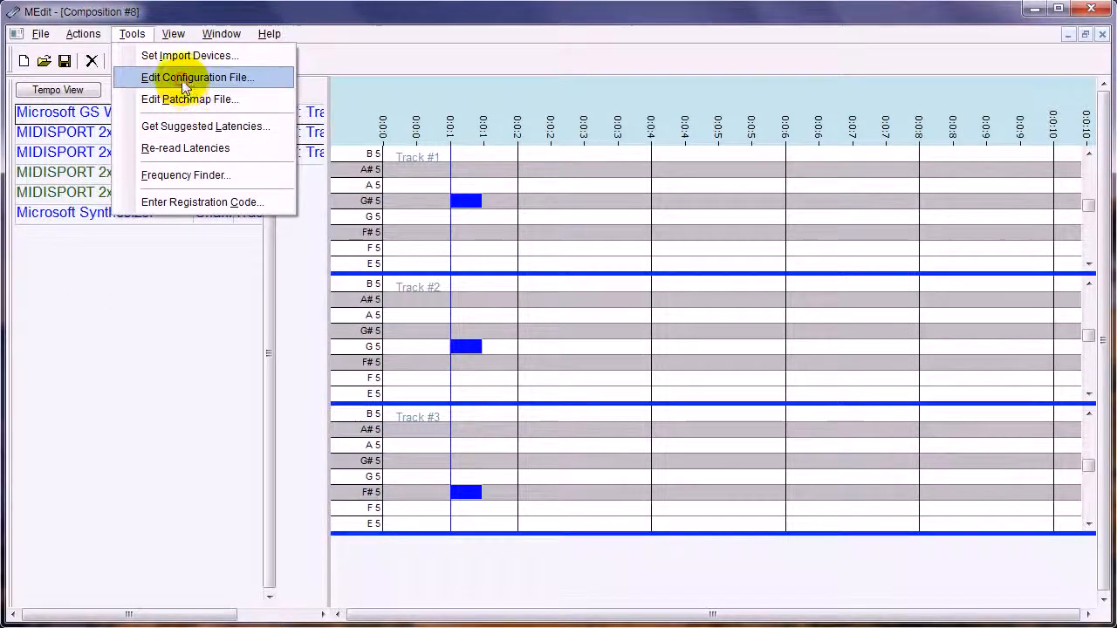
{"action": "left_click", "coordinate": [187, 77]}
{"action": "left_click_drag", "start_coordinate": [980, 157], "coordinate": [987, 506]}
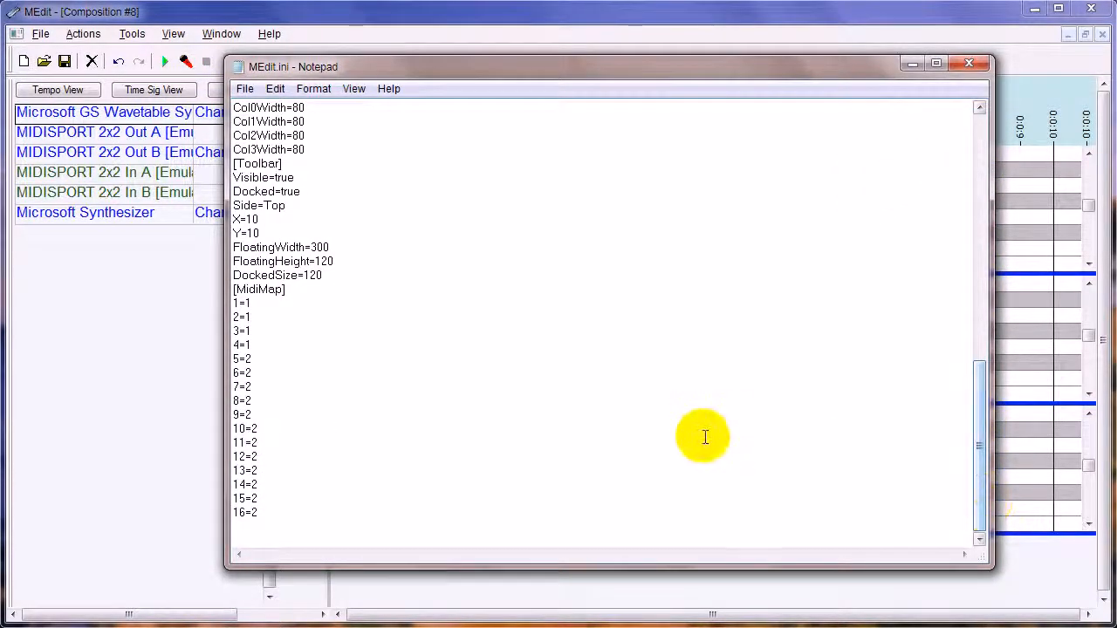
{"action": "left_click", "coordinate": [349, 527]}
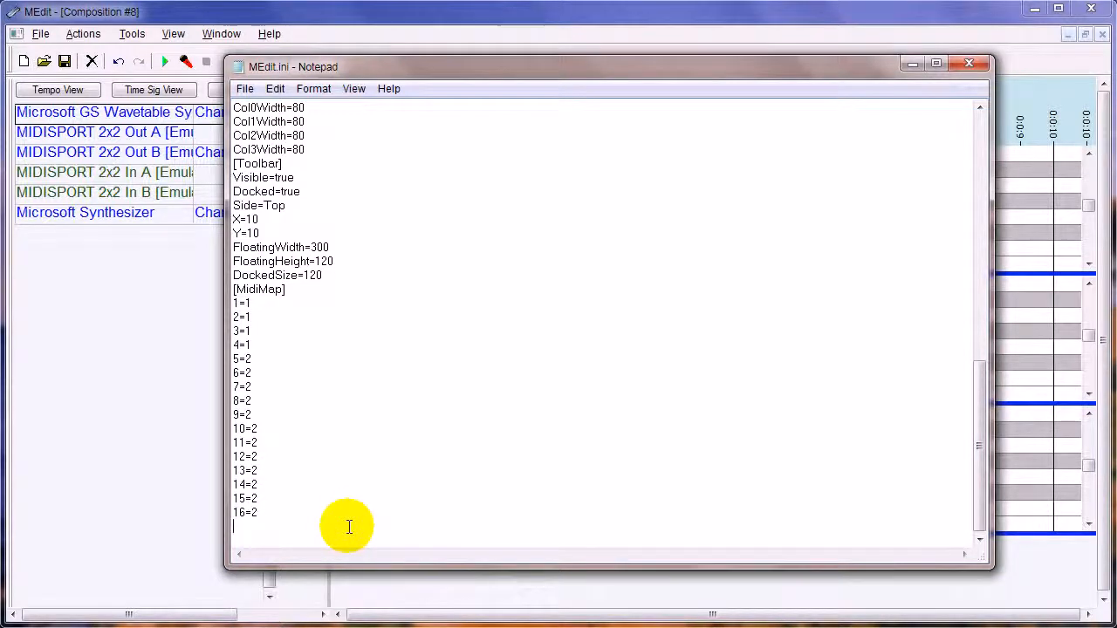
{"action": "key", "text": "ctrl+v"}
{"action": "left_click", "coordinate": [314, 416]}
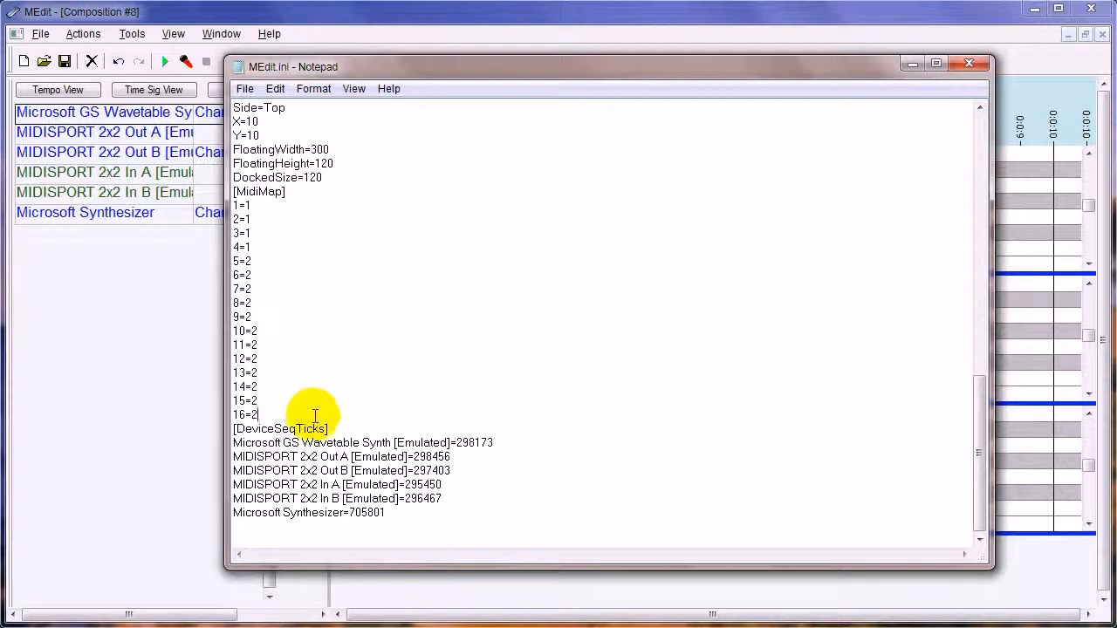
{"action": "key", "text": "Return"}
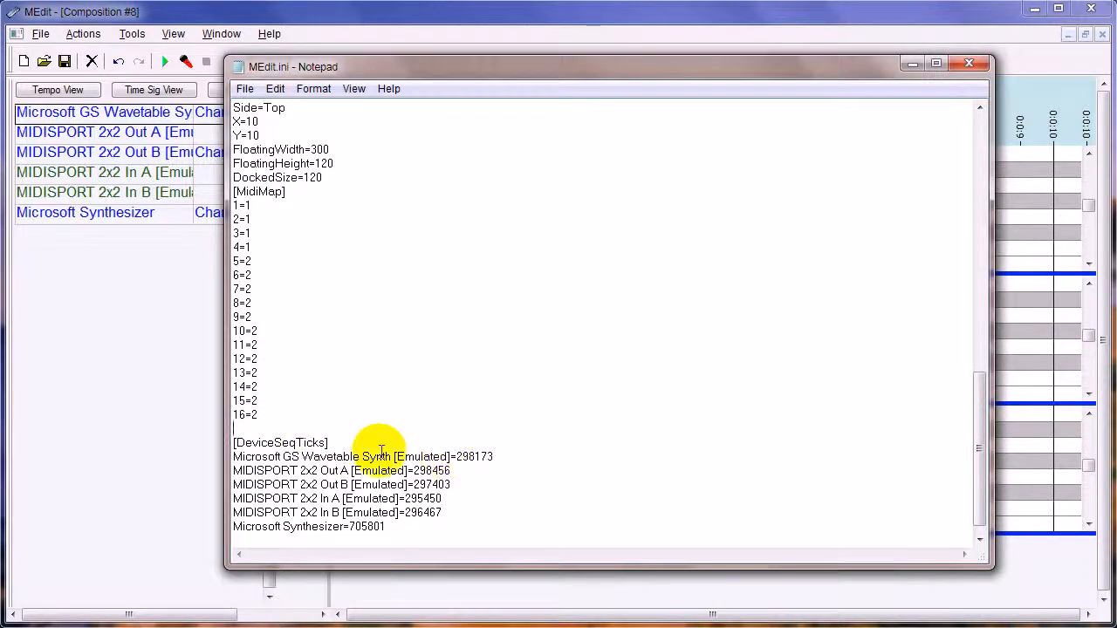
Set the [DeviceSeqTicks] values of all six MIDI devices to 0.
{"action": "left_click_drag", "start_coordinate": [454, 455], "coordinate": [542, 457]}
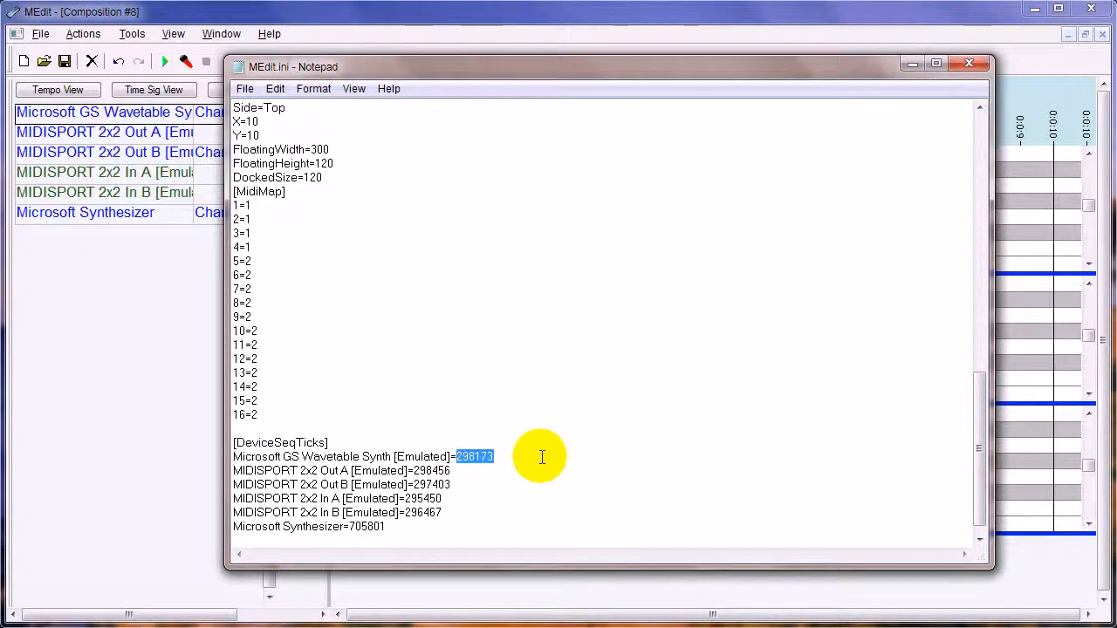
{"action": "type", "text": "0"}
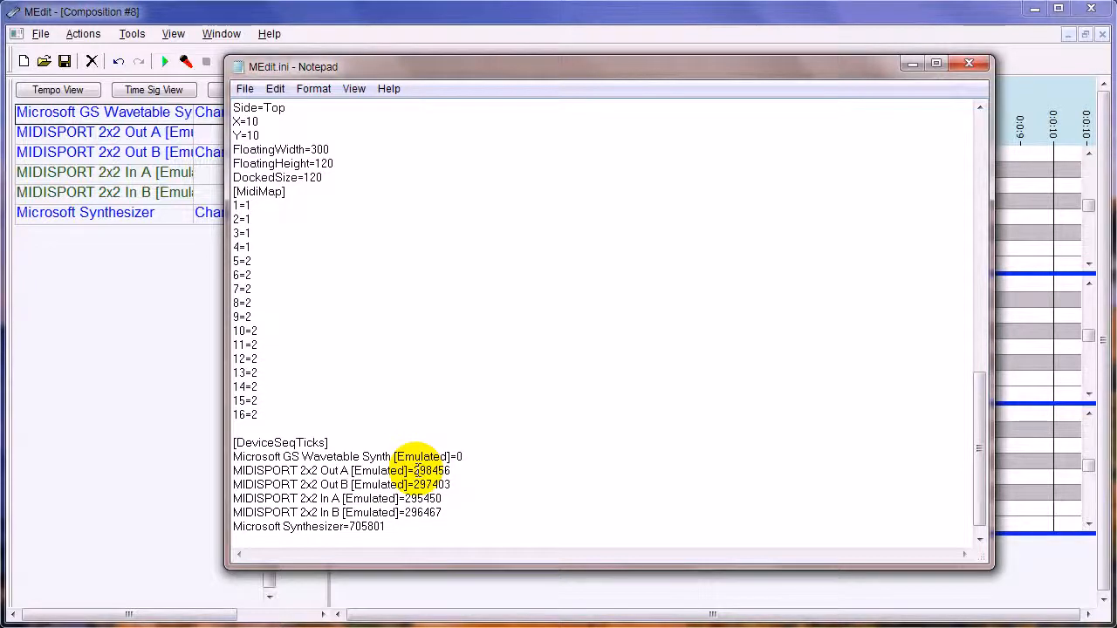
{"action": "left_click_drag", "start_coordinate": [414, 470], "coordinate": [448, 513]}
{"action": "type", "text": "0000"}
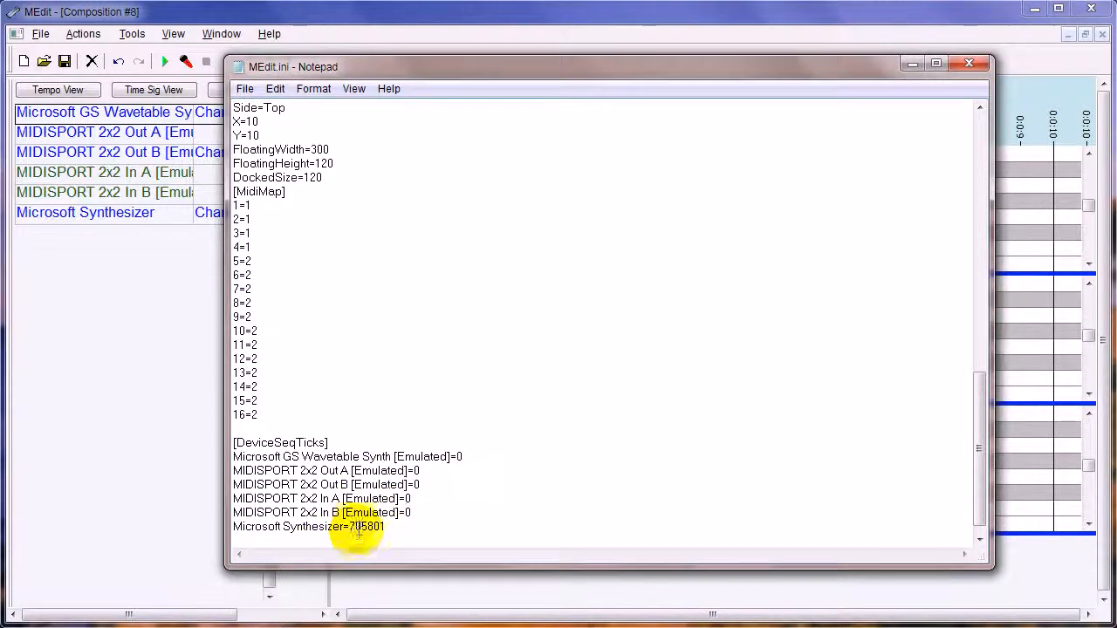
{"action": "left_click_drag", "start_coordinate": [351, 527], "coordinate": [429, 521]}
{"action": "type", "text": "0"}
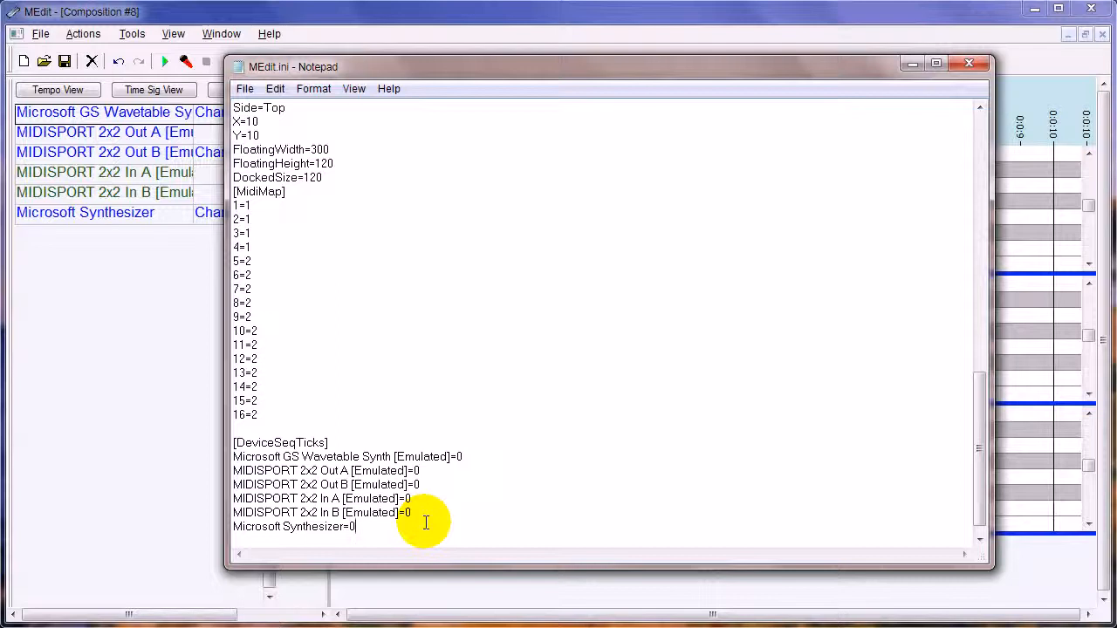
Set the Microsoft GS Wavetable Synth latency to 1000000 and save MEdit.ini.
{"action": "left_click_drag", "start_coordinate": [453, 456], "coordinate": [475, 456]}
{"action": "type", "text": "1000000"}
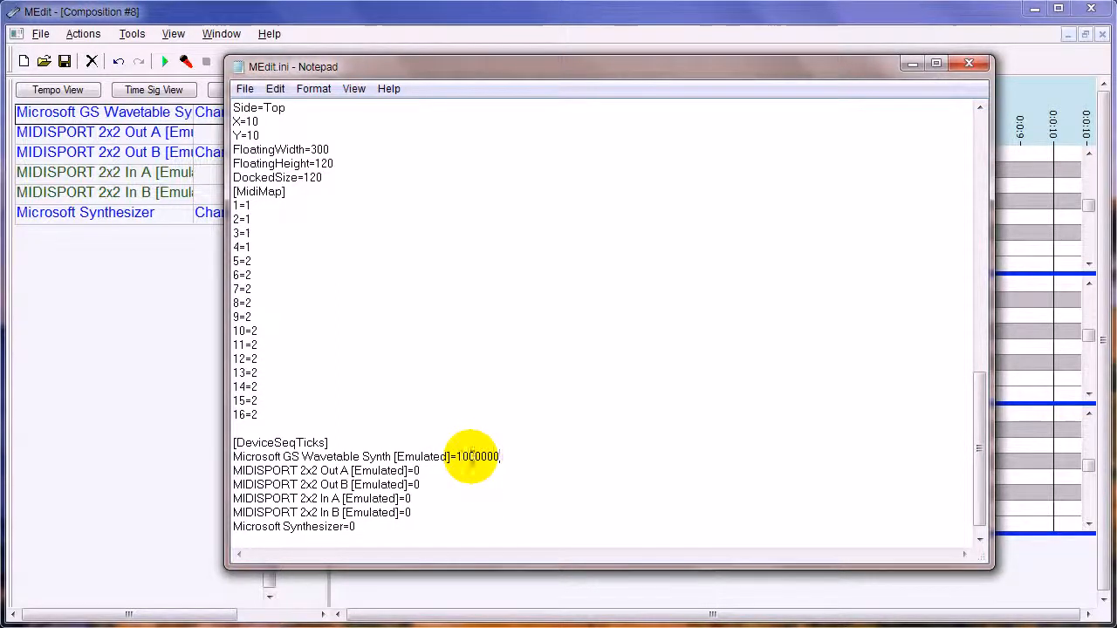
{"action": "left_click", "coordinate": [244, 88]}
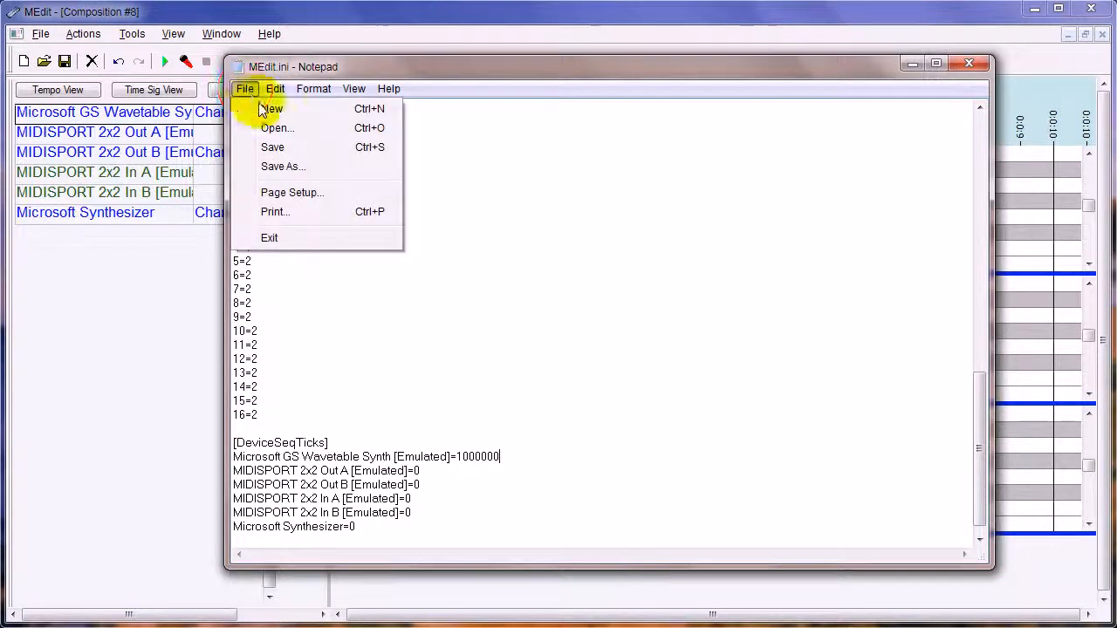
{"action": "left_click", "coordinate": [277, 148]}
Switch back to MEdit, re-read the latencies and play the composition to hear the timing.
{"action": "left_click", "coordinate": [314, 10]}
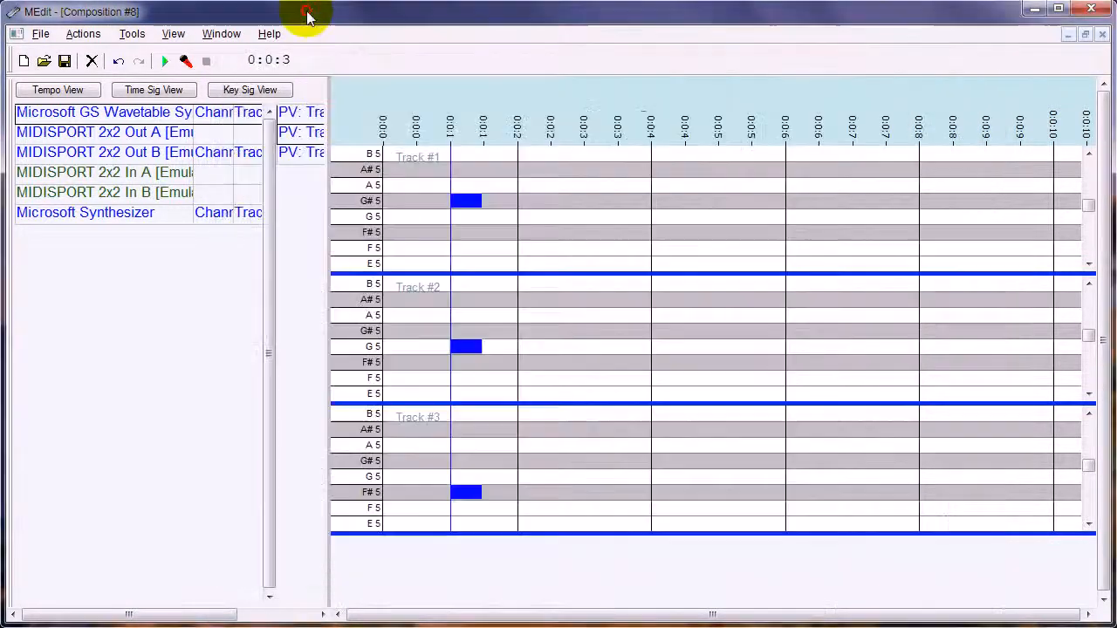
{"action": "left_click", "coordinate": [129, 37]}
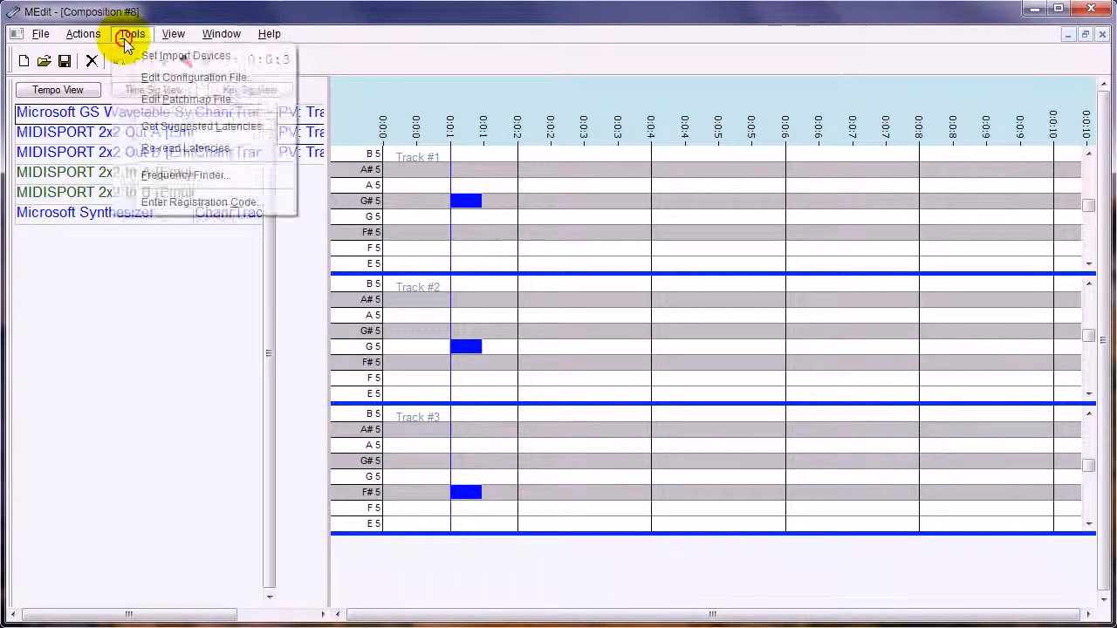
{"action": "left_click", "coordinate": [186, 149]}
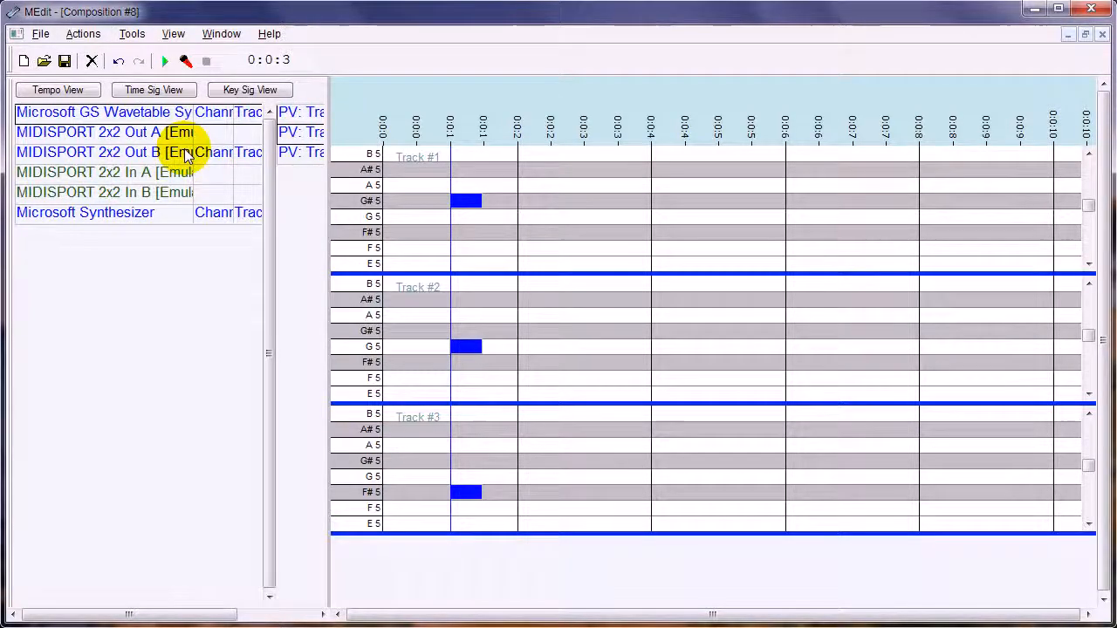
{"action": "left_click", "coordinate": [165, 61]}
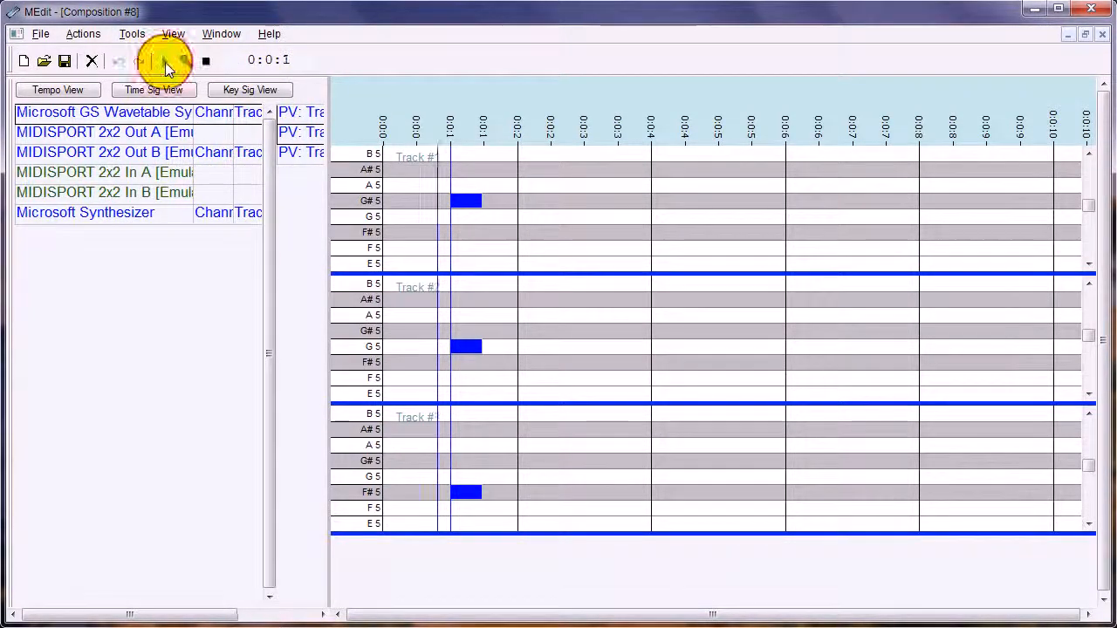
{"action": "left_click", "coordinate": [207, 62]}
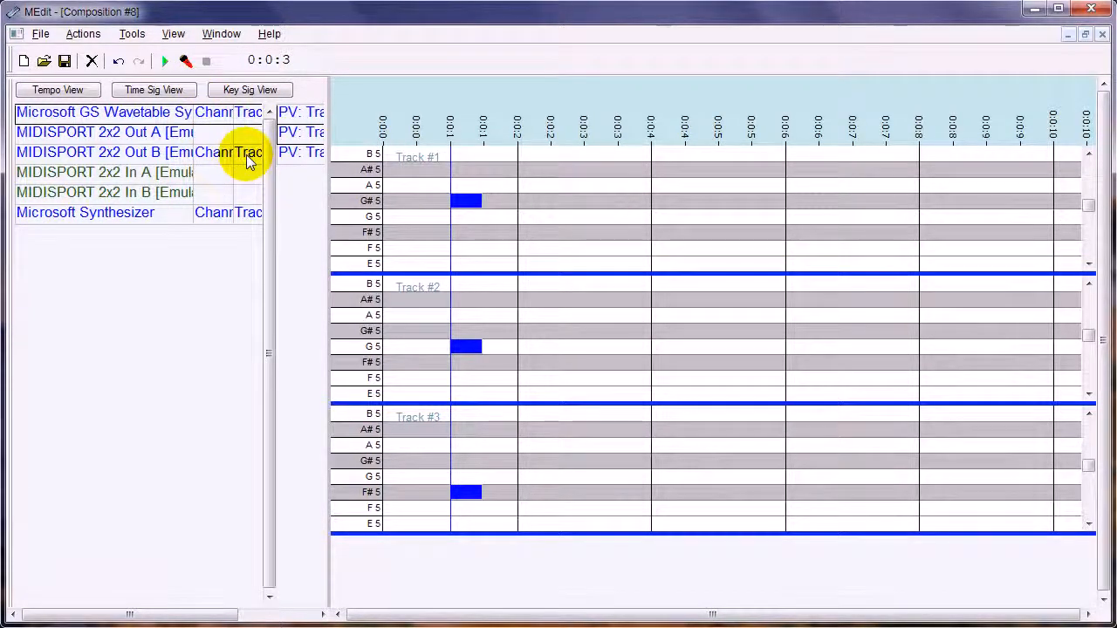
Mute the MIDISPORT 2x2 Out B track and play the remaining tracks to compare their timing.
{"action": "right_click", "coordinate": [248, 160]}
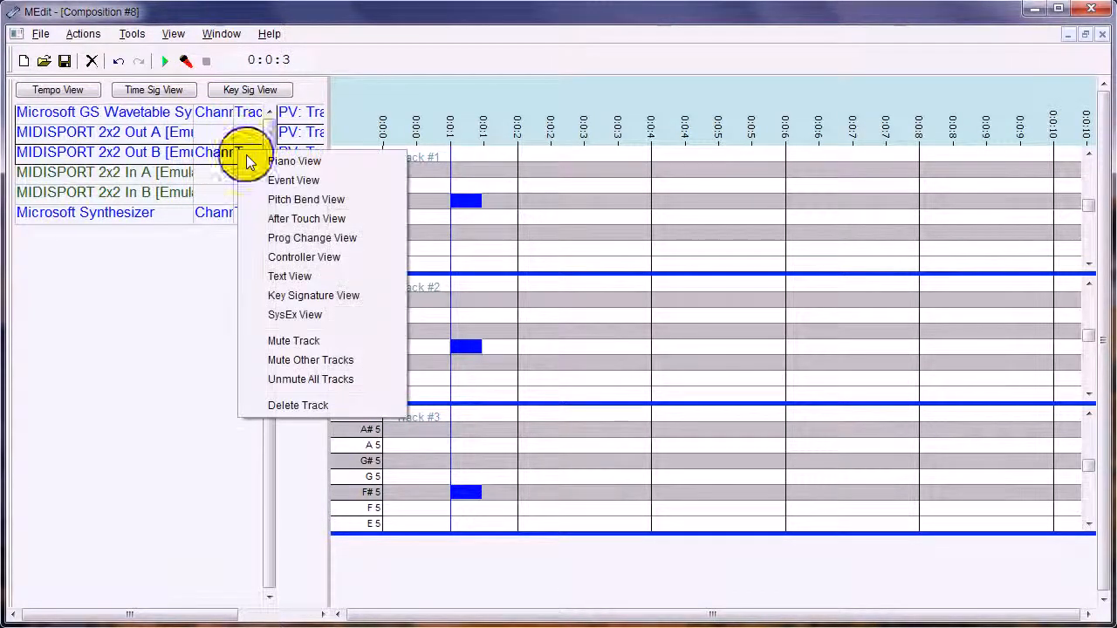
{"action": "left_click", "coordinate": [314, 342]}
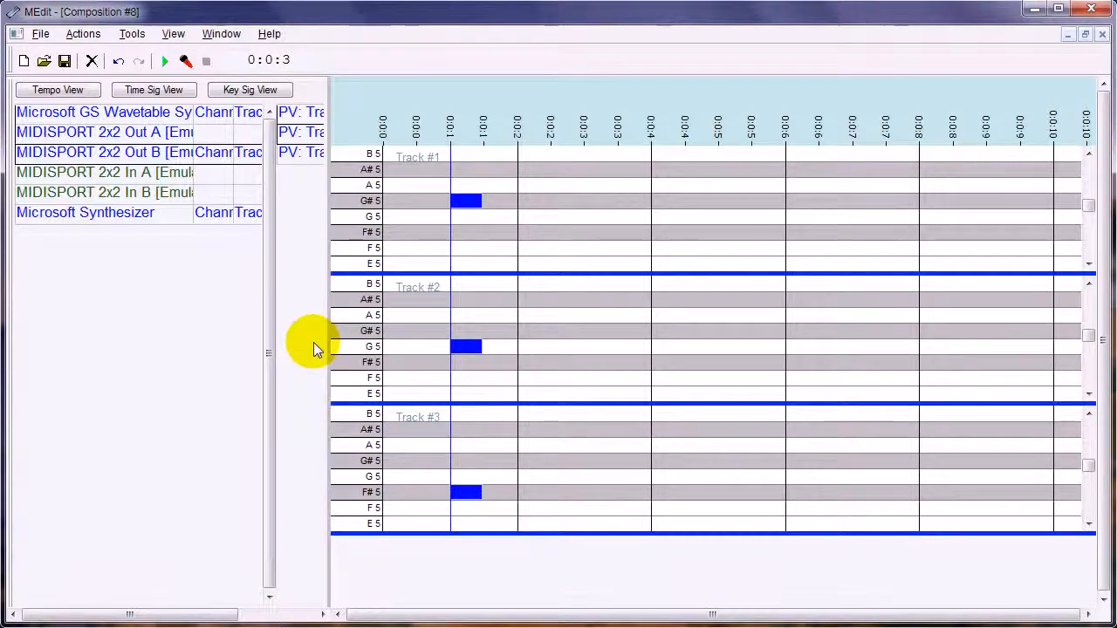
{"action": "key", "text": "space"}
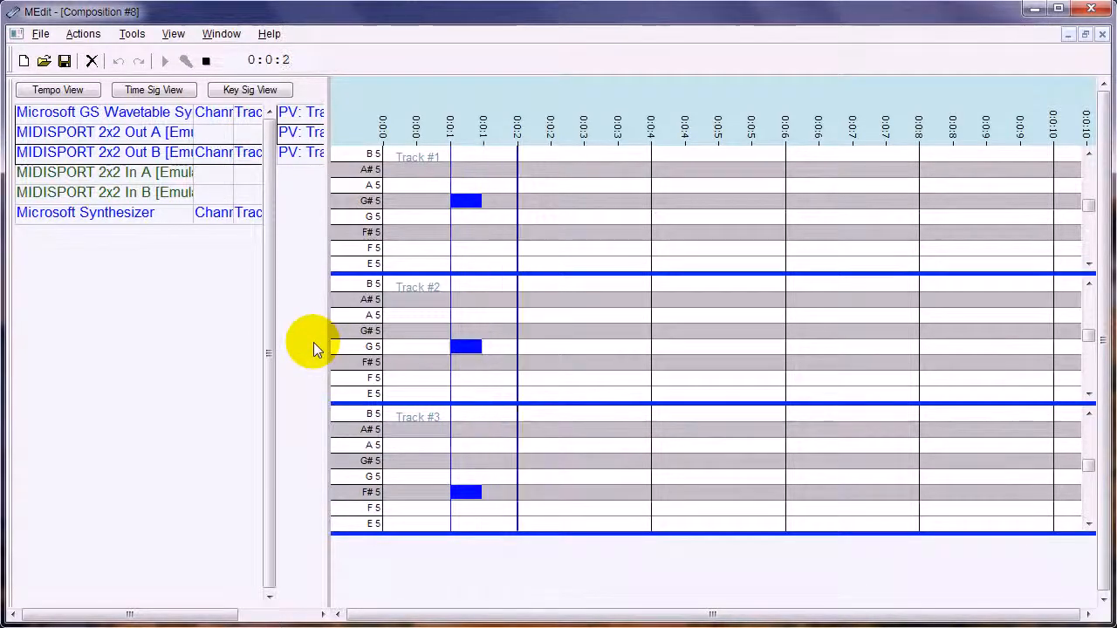
{"action": "left_click", "coordinate": [206, 62]}
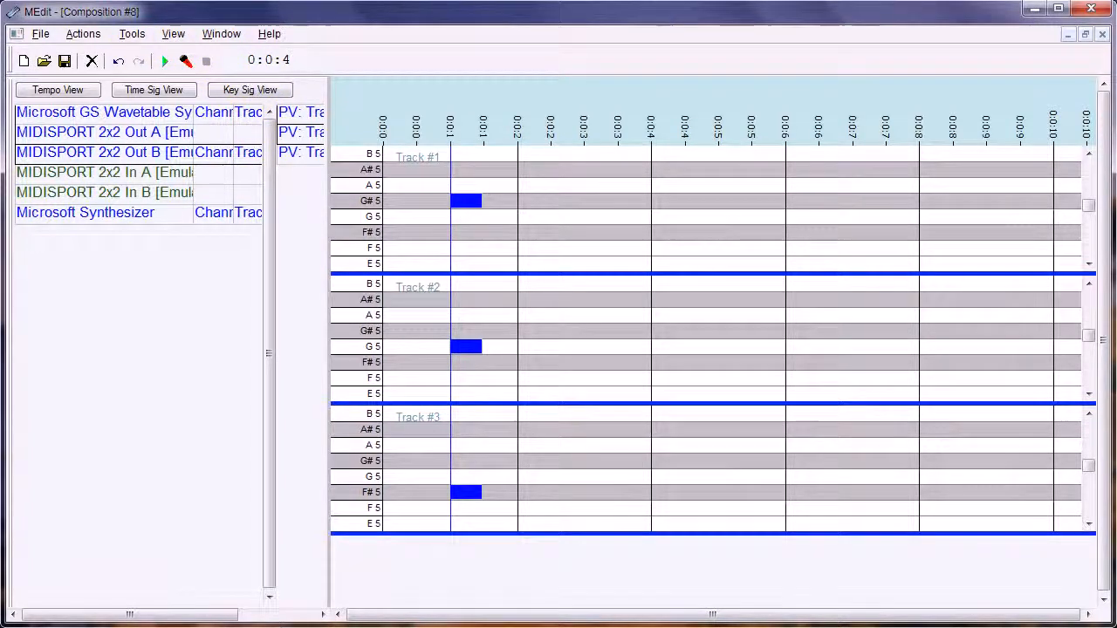
In the open MEdit.ini, set the Microsoft GS Wavetable Synth latency to 1500000 and save the file.
{"action": "key", "text": "alt+Tab"}
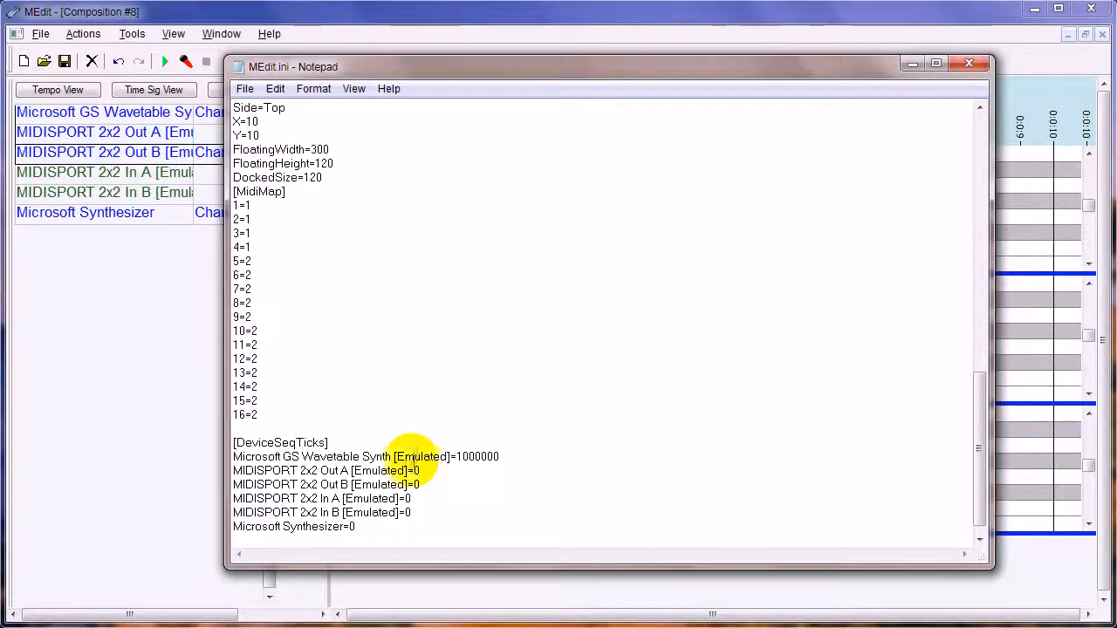
{"action": "left_click", "coordinate": [463, 457]}
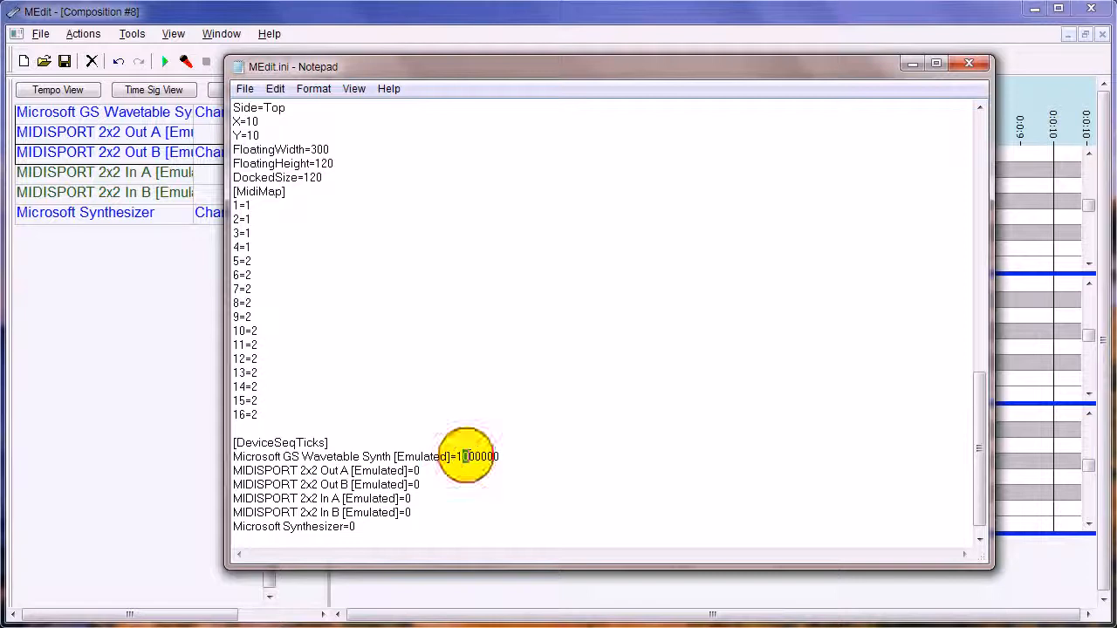
{"action": "type", "text": "5"}
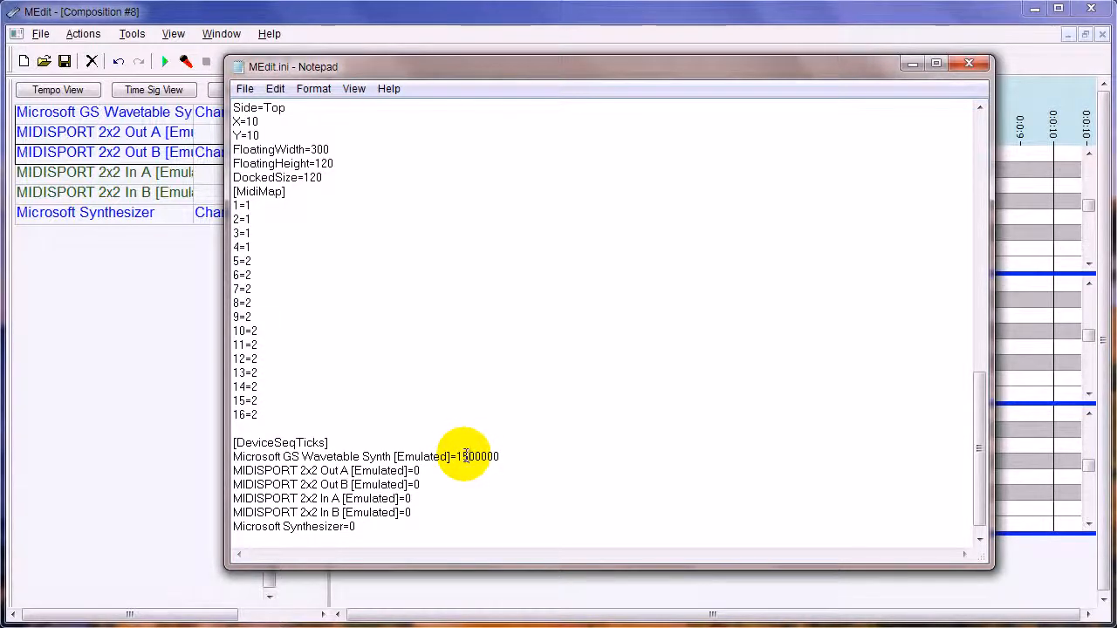
{"action": "left_click", "coordinate": [245, 89]}
{"action": "left_click", "coordinate": [267, 145]}
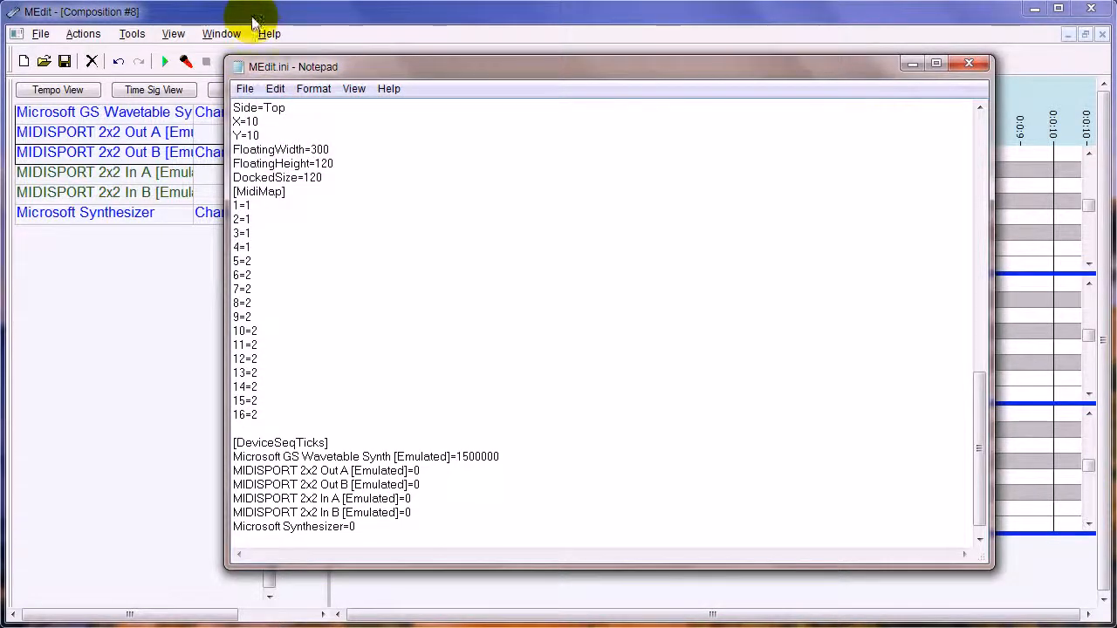
Switch back to MEdit and re-read the latencies from the saved configuration file.
{"action": "left_click", "coordinate": [234, 31]}
{"action": "left_click", "coordinate": [133, 33]}
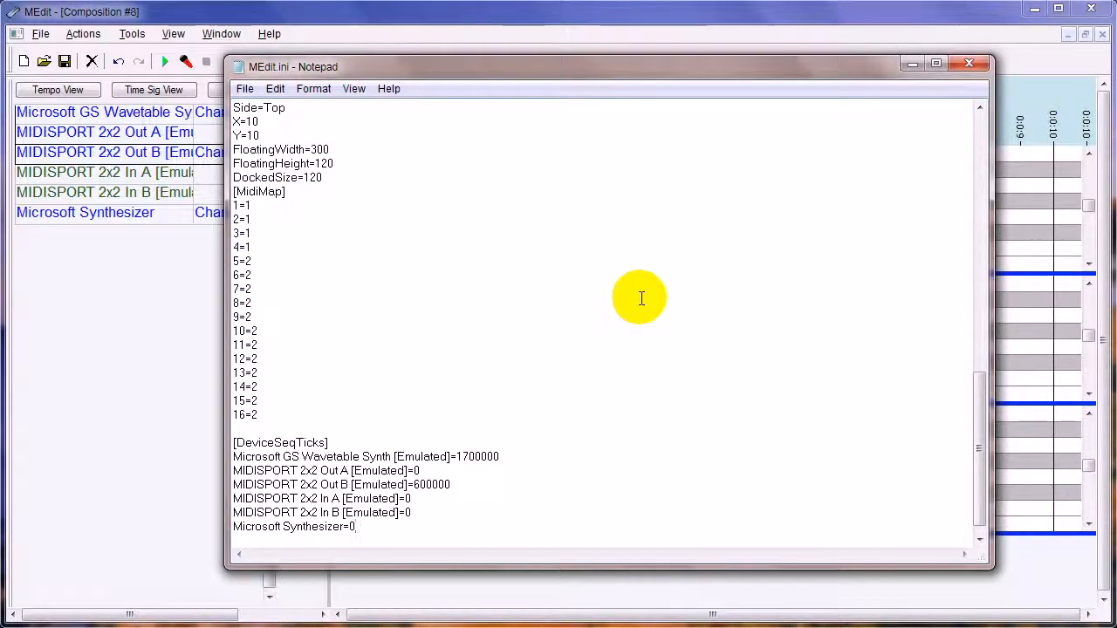
{"action": "left_click", "coordinate": [505, 10]}
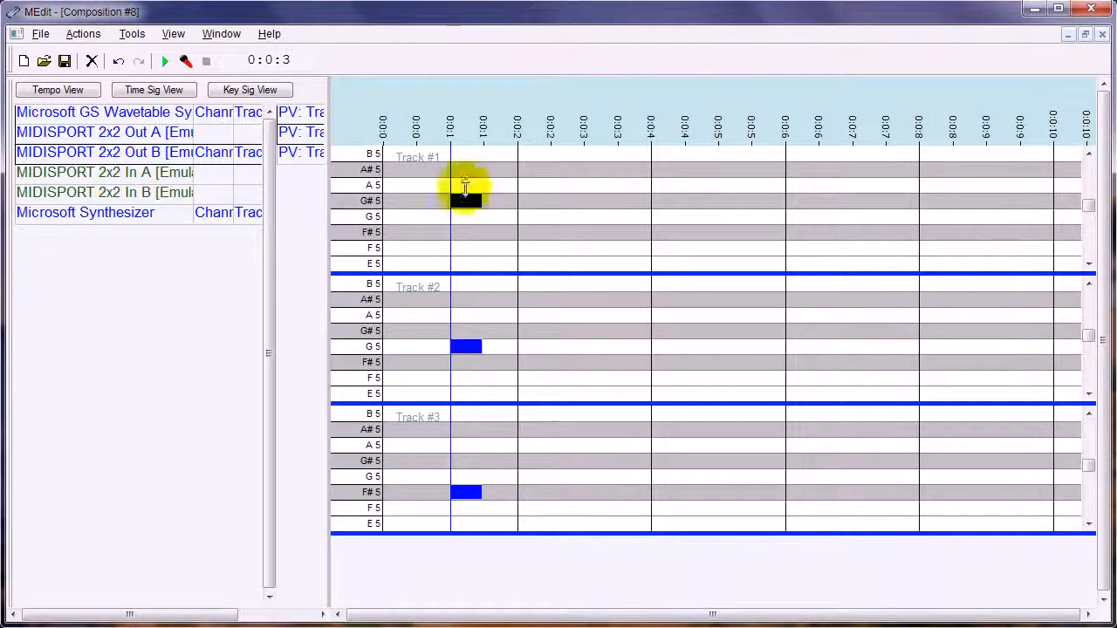
Unmute all tracks and play the composition with the re-read latencies to check the synchronisation of all three tracks.
{"action": "right_click", "coordinate": [241, 151]}
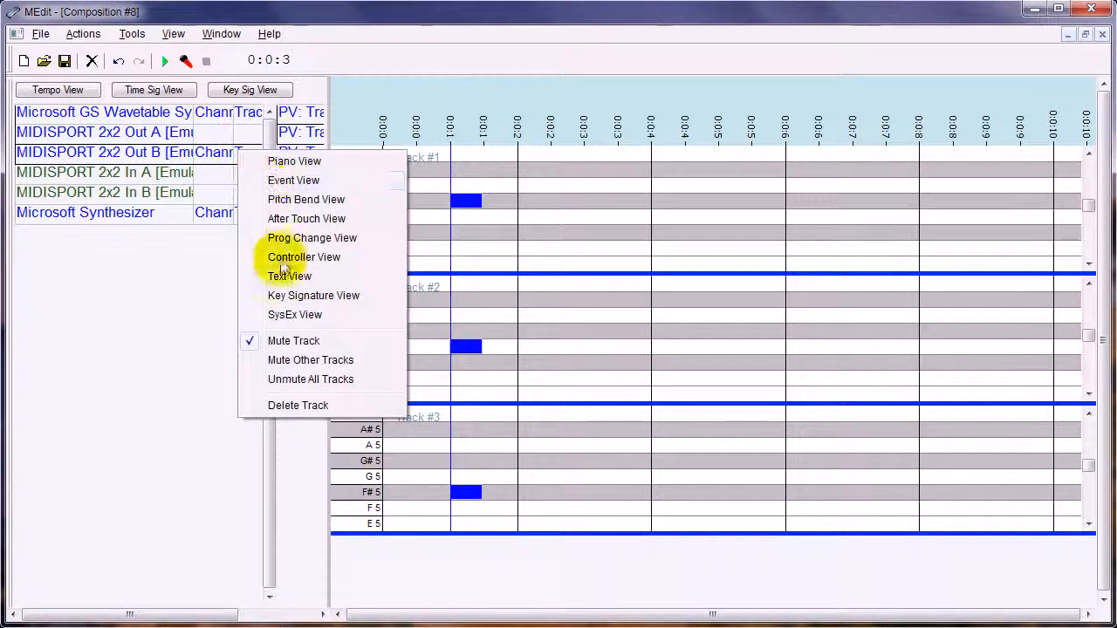
{"action": "left_click", "coordinate": [296, 379]}
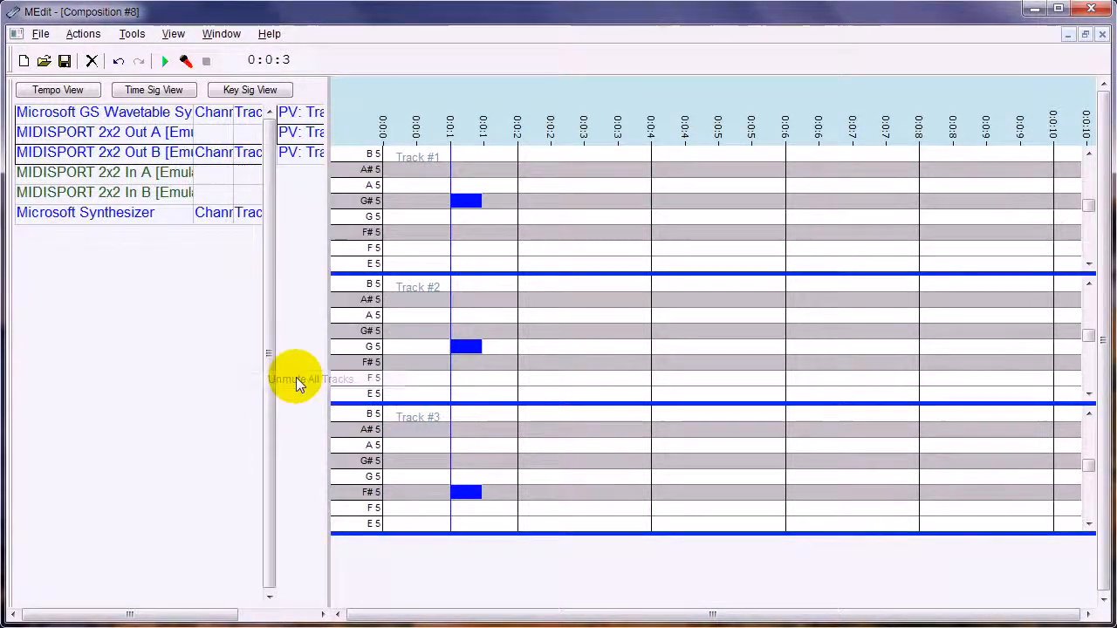
{"action": "left_click", "coordinate": [132, 33]}
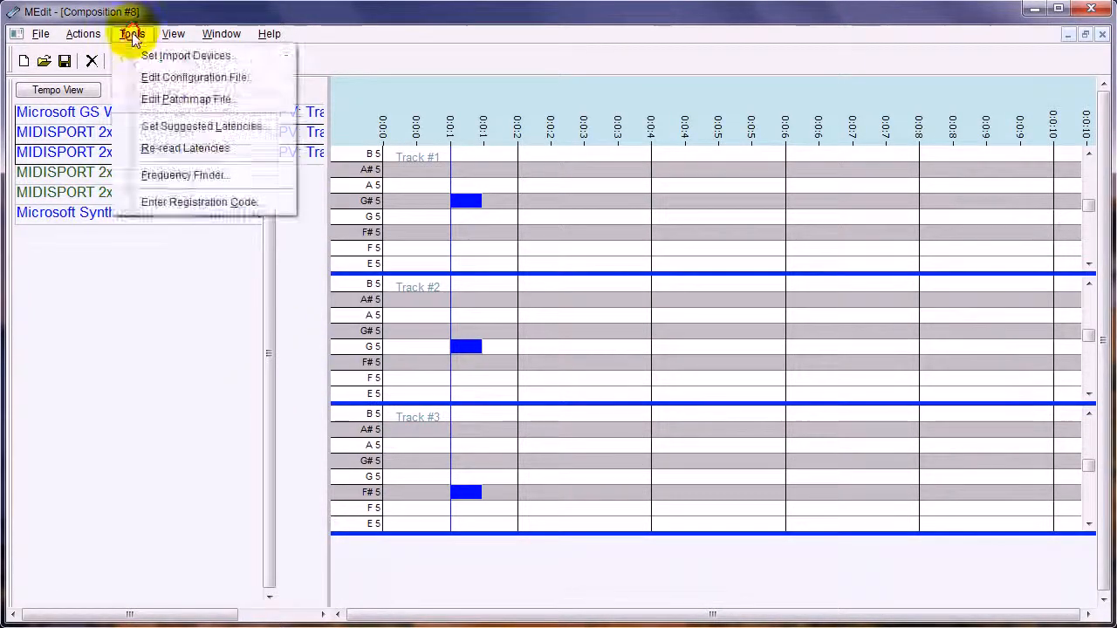
{"action": "left_click", "coordinate": [172, 148]}
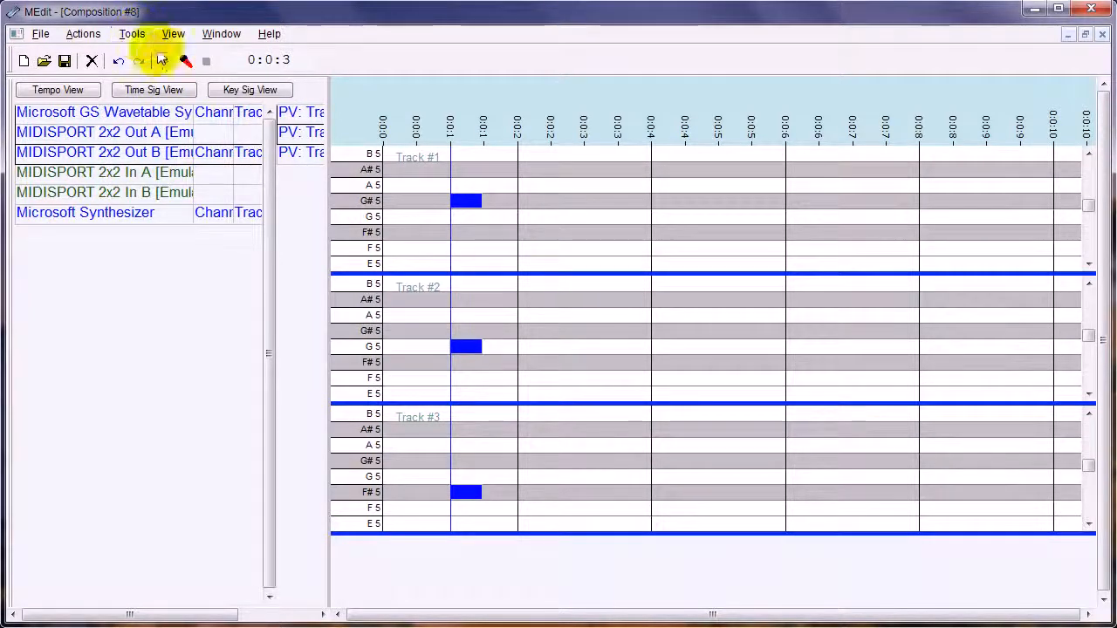
{"action": "left_click", "coordinate": [166, 61]}
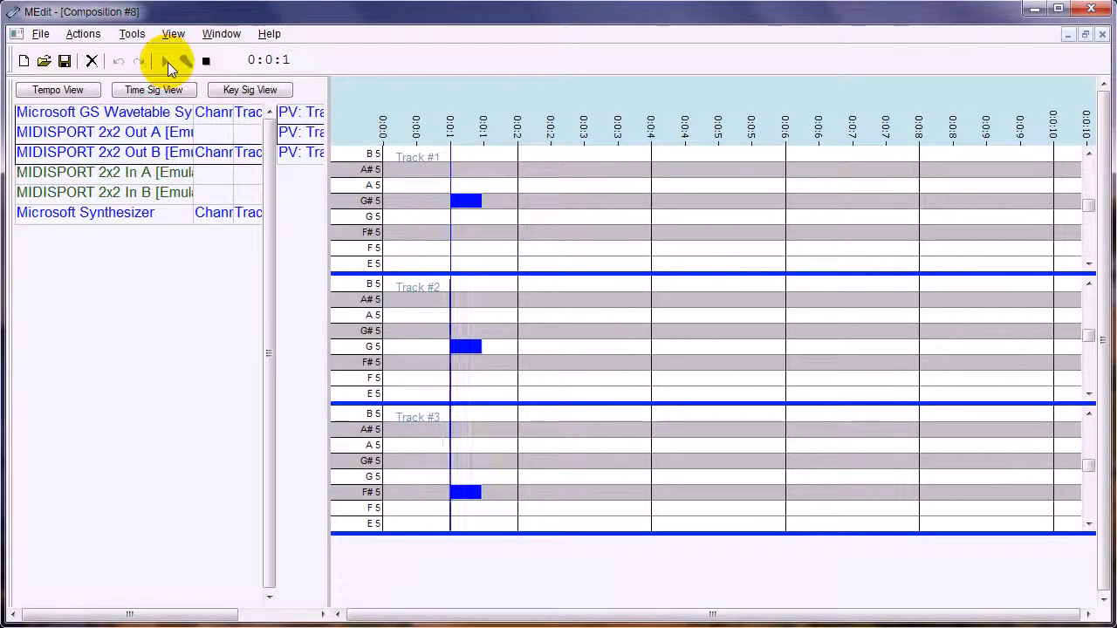
{"action": "left_click", "coordinate": [207, 63]}
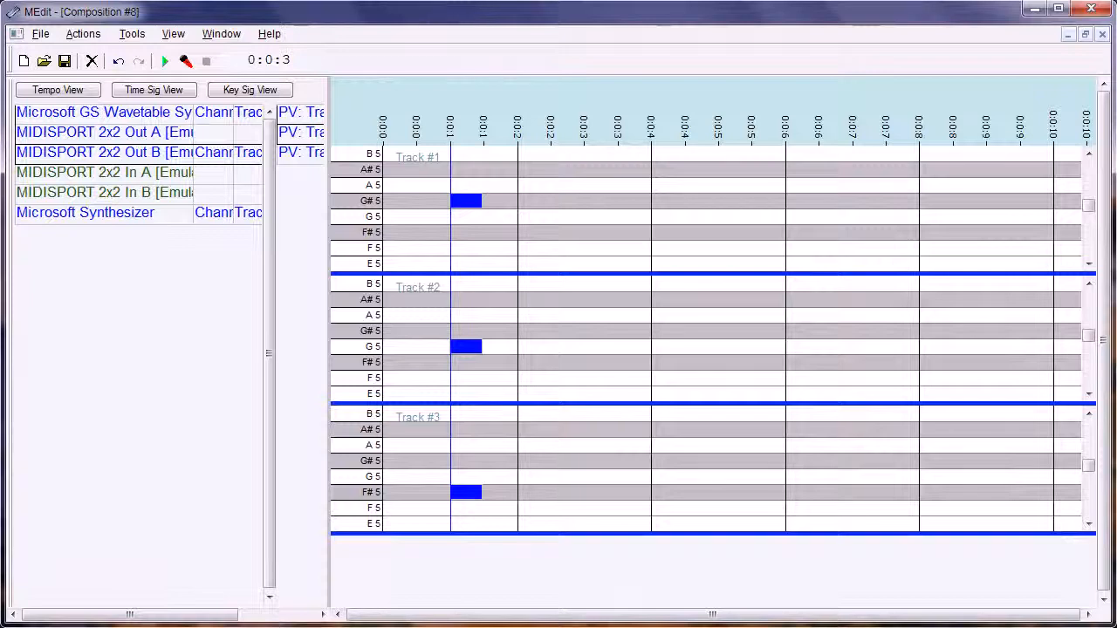
In the open MEdit.ini, copy the MIDISPORT 2x2 Out B latency of 600000 to MIDISPORT 2x2 In A and save the file.
{"action": "key", "text": "alt+Tab"}
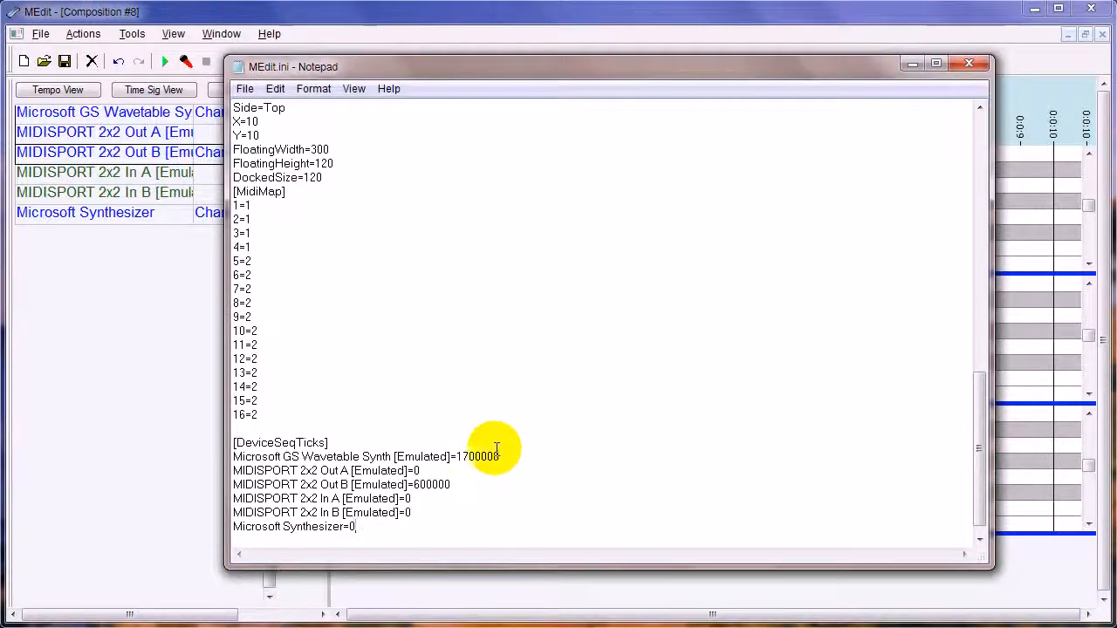
{"action": "left_click_drag", "start_coordinate": [322, 484], "coordinate": [219, 485]}
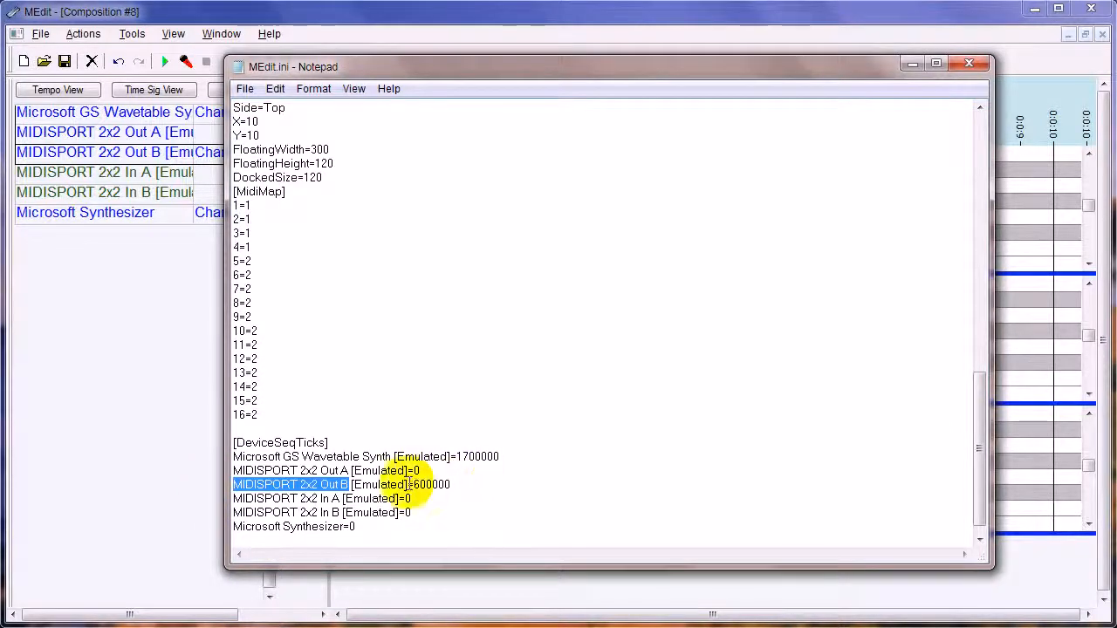
{"action": "left_click_drag", "start_coordinate": [413, 486], "coordinate": [504, 486]}
{"action": "key", "text": "ctrl+c"}
{"action": "left_click_drag", "start_coordinate": [419, 498], "coordinate": [406, 498]}
{"action": "key", "text": "ctrl+v"}
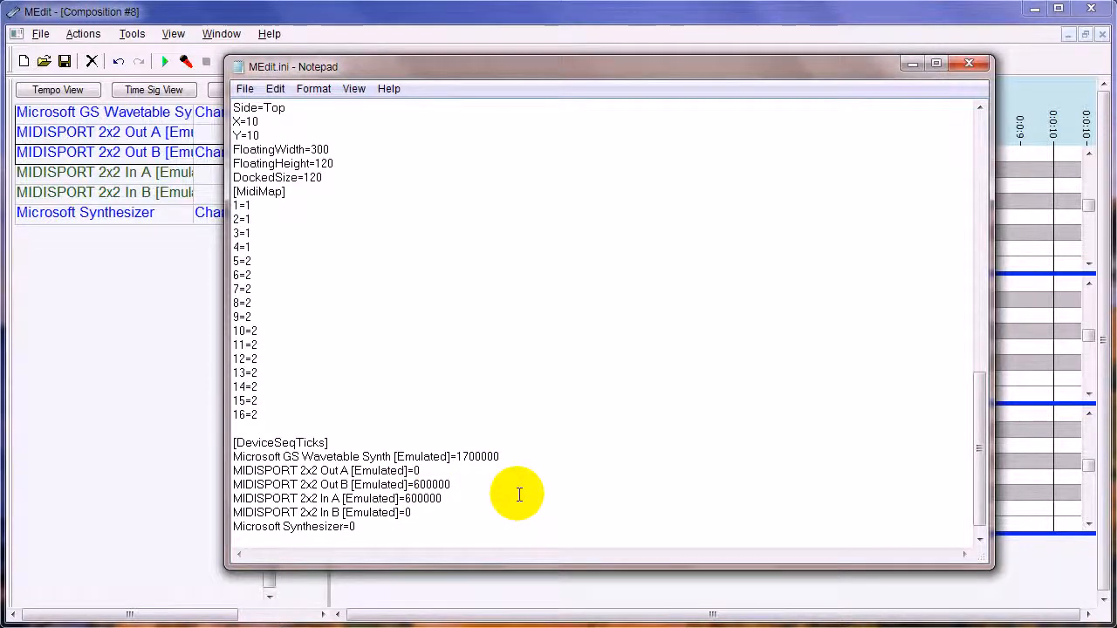
{"action": "left_click", "coordinate": [244, 88]}
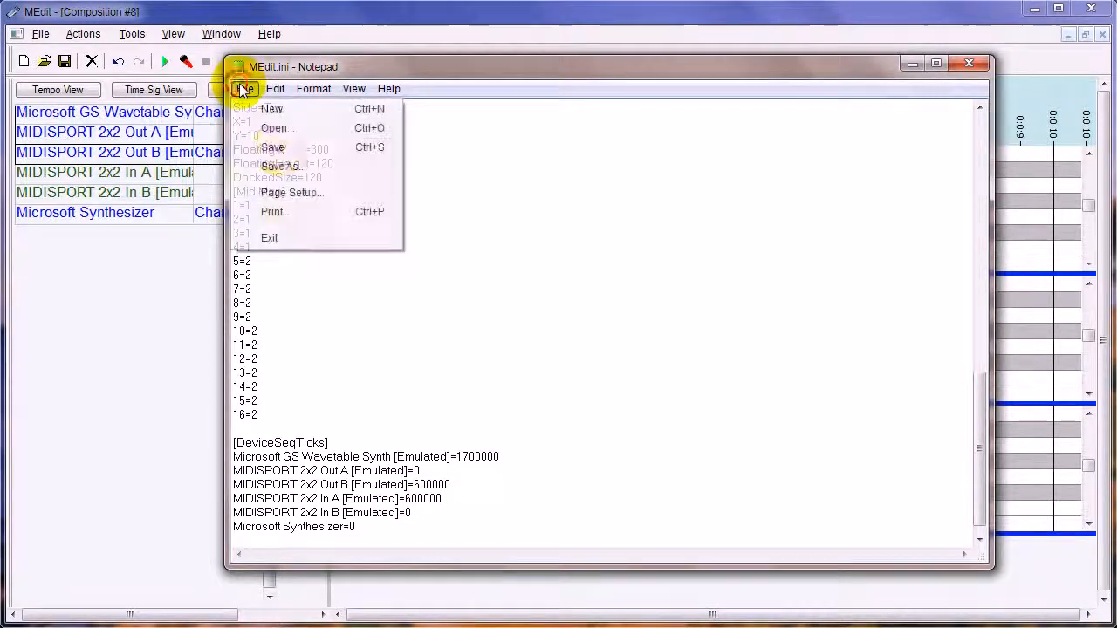
{"action": "left_click", "coordinate": [282, 146]}
Switch to MEdit and re-read the latencies to apply the new MIDISPORT 2x2 In A value.
{"action": "left_click", "coordinate": [380, 18]}
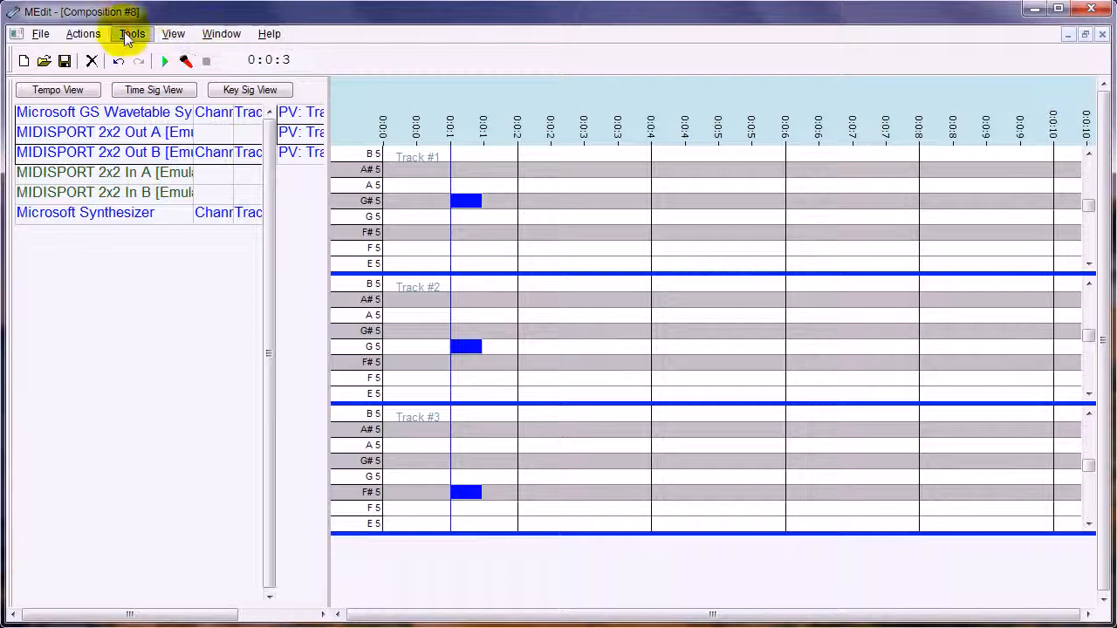
{"action": "left_click", "coordinate": [132, 33]}
{"action": "left_click", "coordinate": [182, 150]}
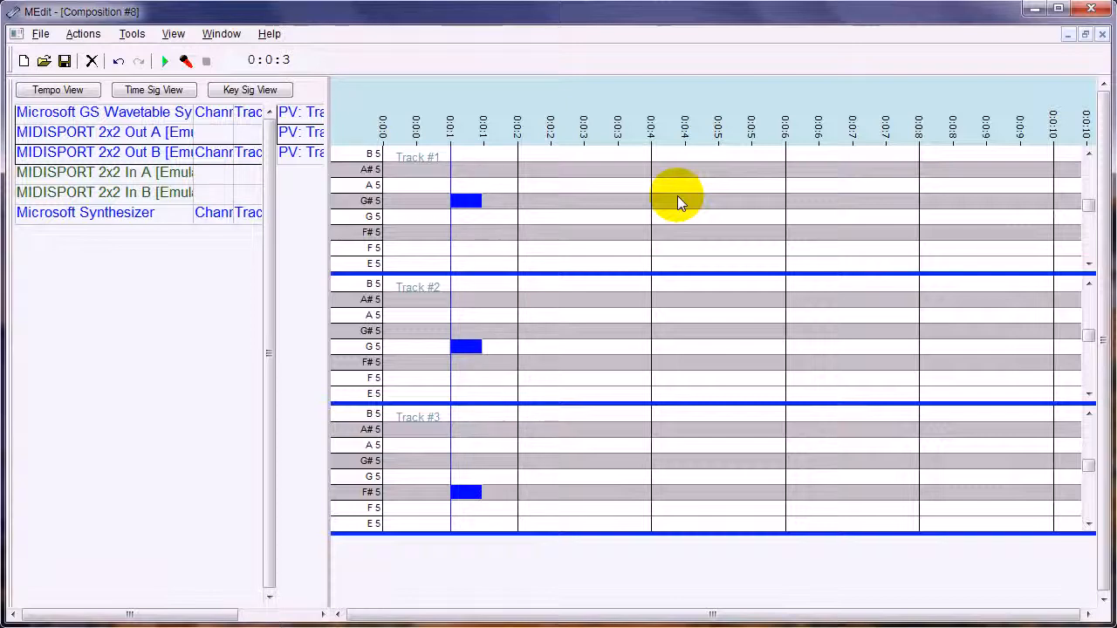
Open the recording track map of MIDISPORT 2x2 In B and assign channel 1 to Track #1.
{"action": "right_click", "coordinate": [107, 198]}
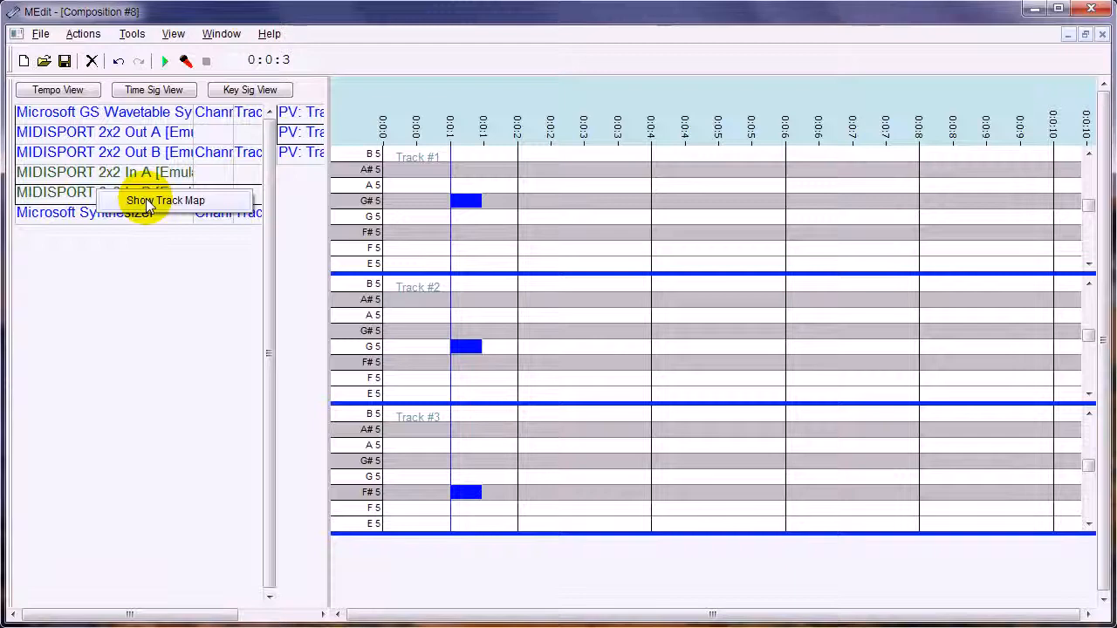
{"action": "left_click", "coordinate": [147, 199]}
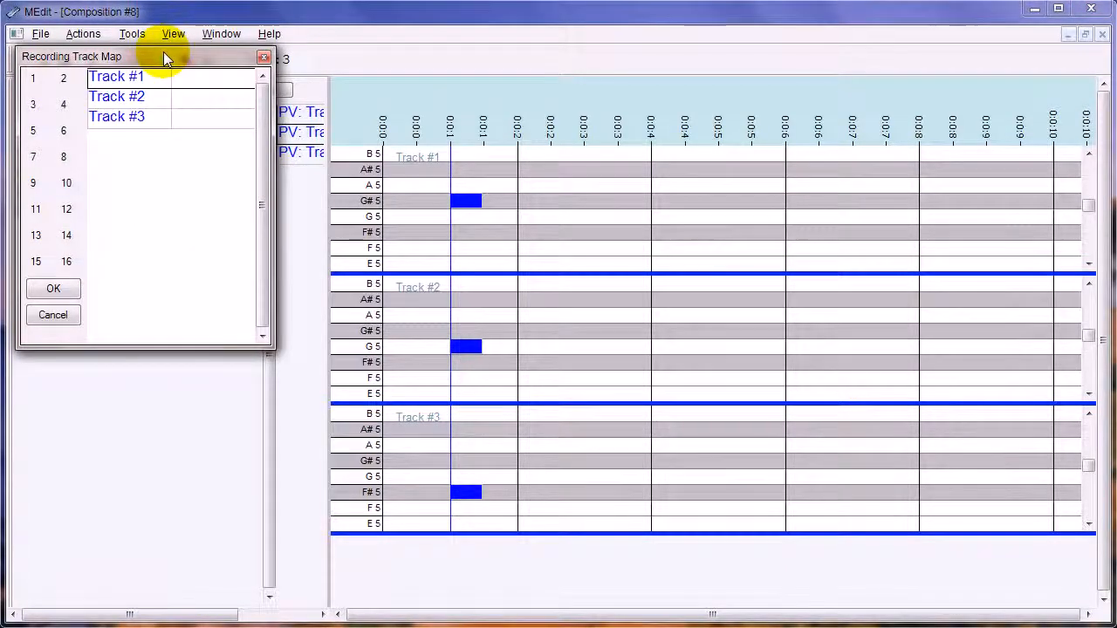
{"action": "left_click_drag", "start_coordinate": [163, 51], "coordinate": [540, 186]}
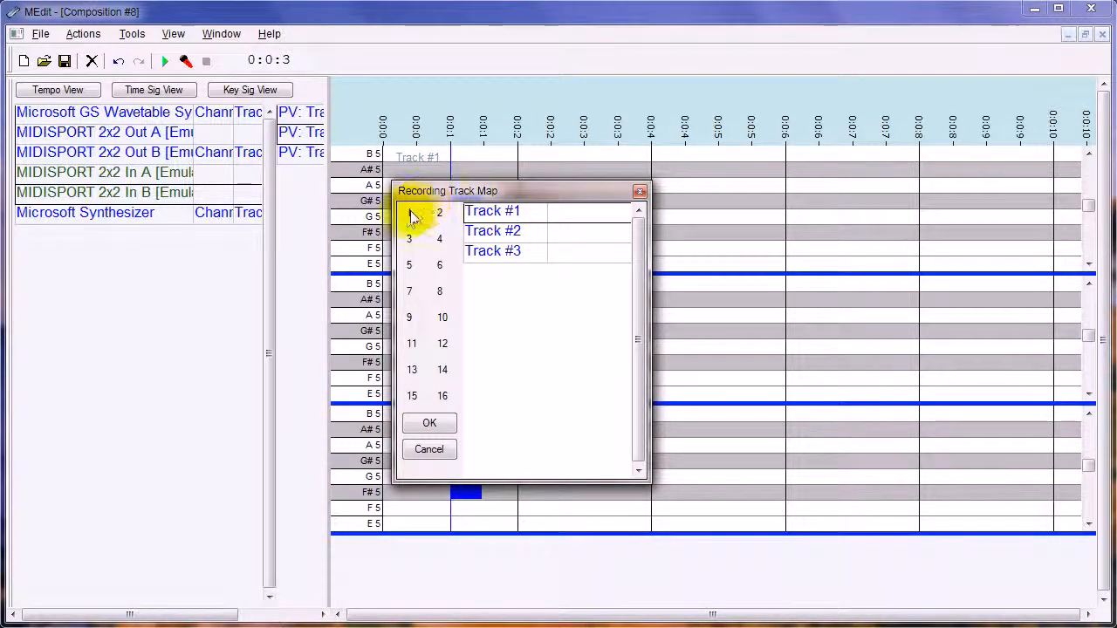
{"action": "left_click_drag", "start_coordinate": [409, 211], "coordinate": [547, 215]}
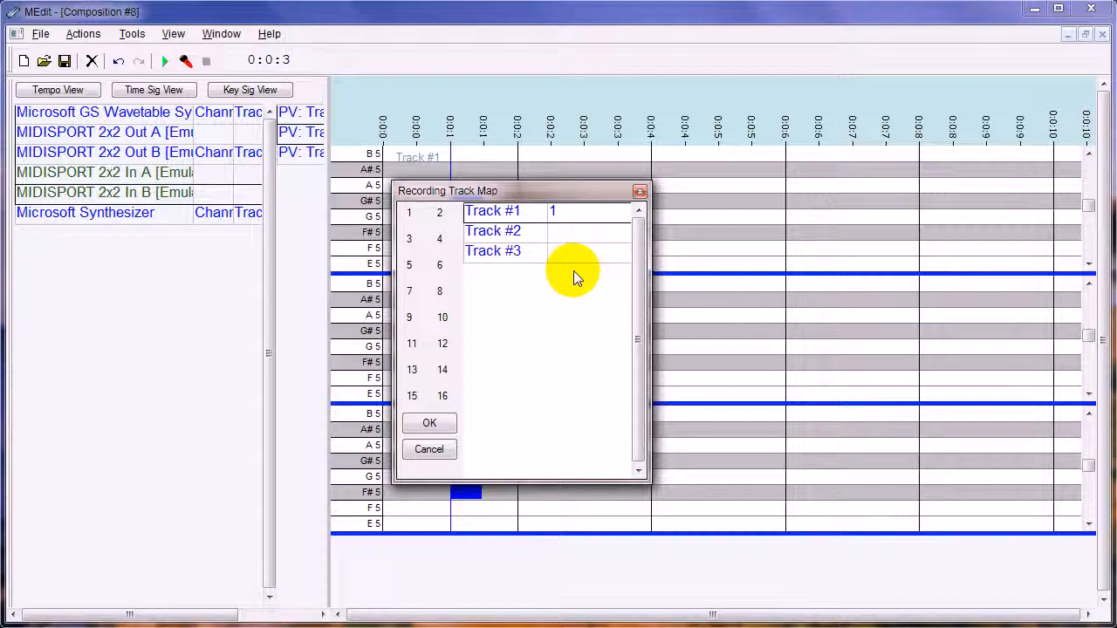
Assign the channels from 2 upward to Track #2 and accept the recording track map.
{"action": "left_click", "coordinate": [561, 231]}
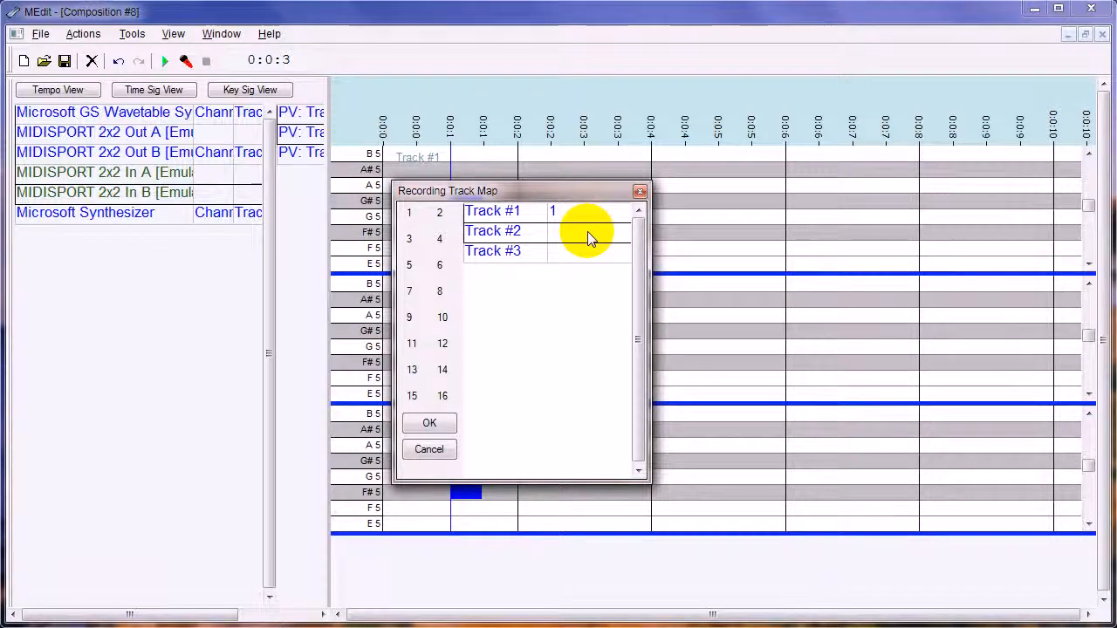
{"action": "double_click", "coordinate": [588, 233]}
{"action": "left_click_drag", "start_coordinate": [410, 216], "coordinate": [561, 212]}
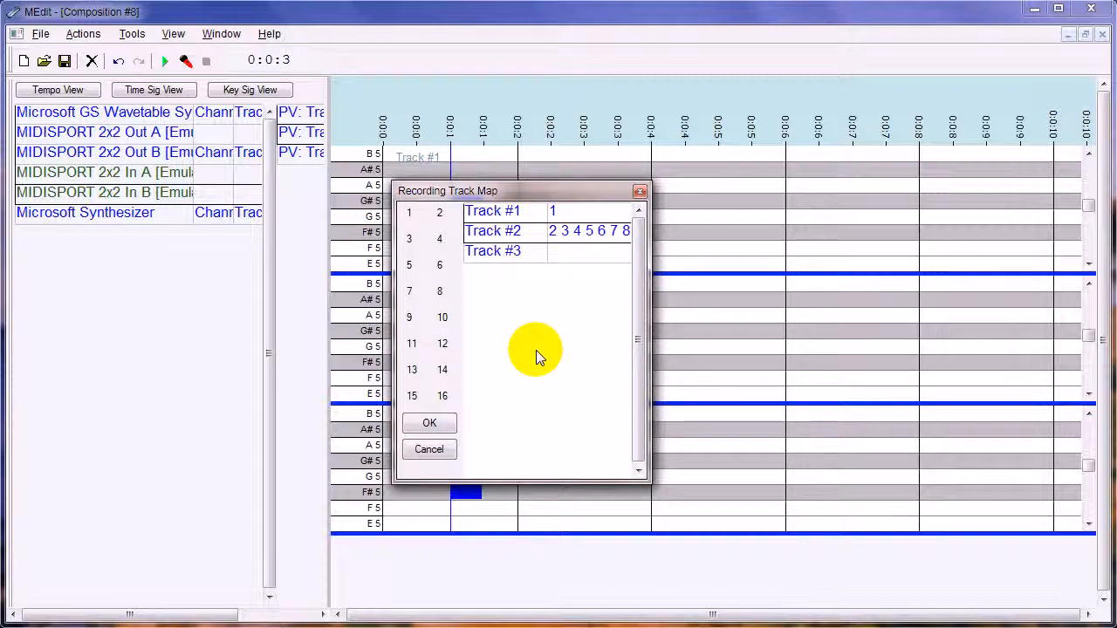
{"action": "left_click", "coordinate": [434, 423]}
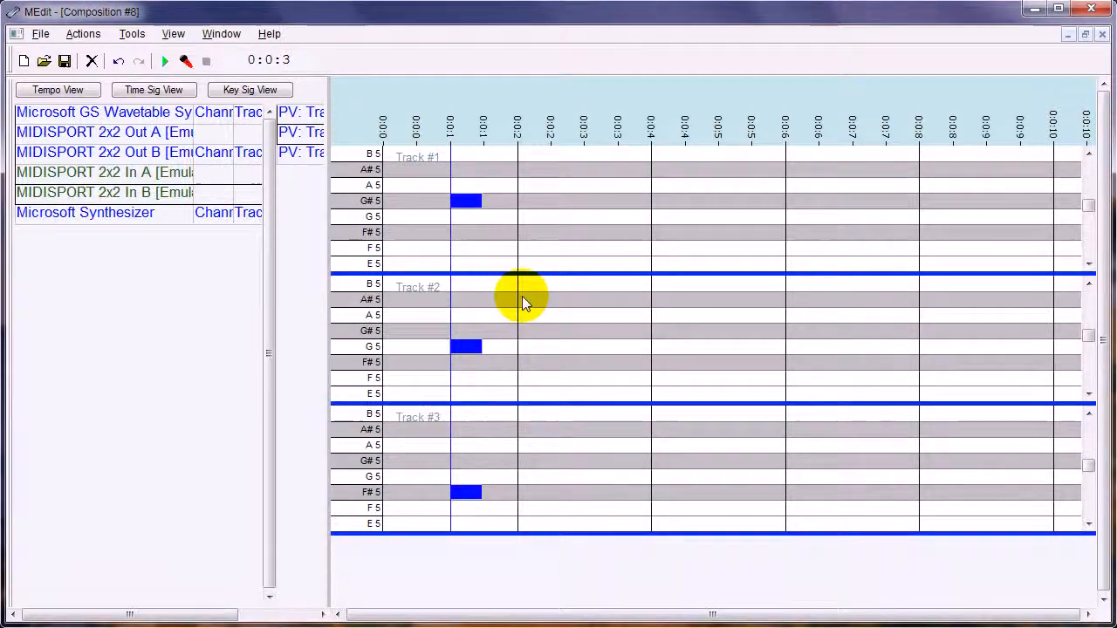
Record MIDI input into the mapped tracks, and enlarge Track #1's piano view to inspect the notes recorded on Tracks #1 and #2.
{"action": "left_click", "coordinate": [184, 60]}
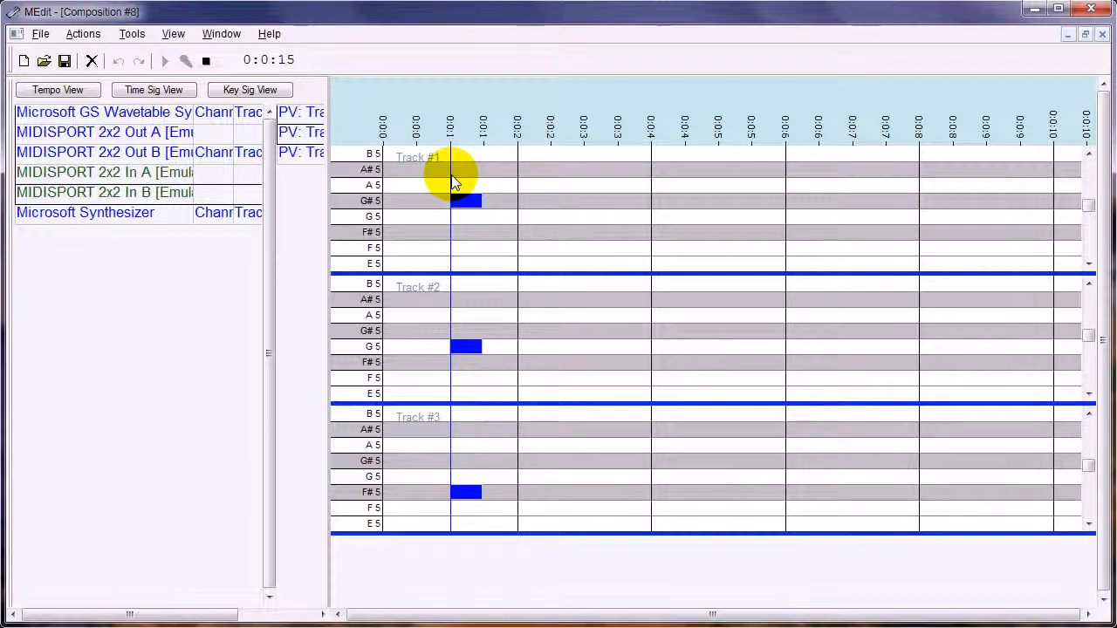
{"action": "left_click", "coordinate": [206, 61]}
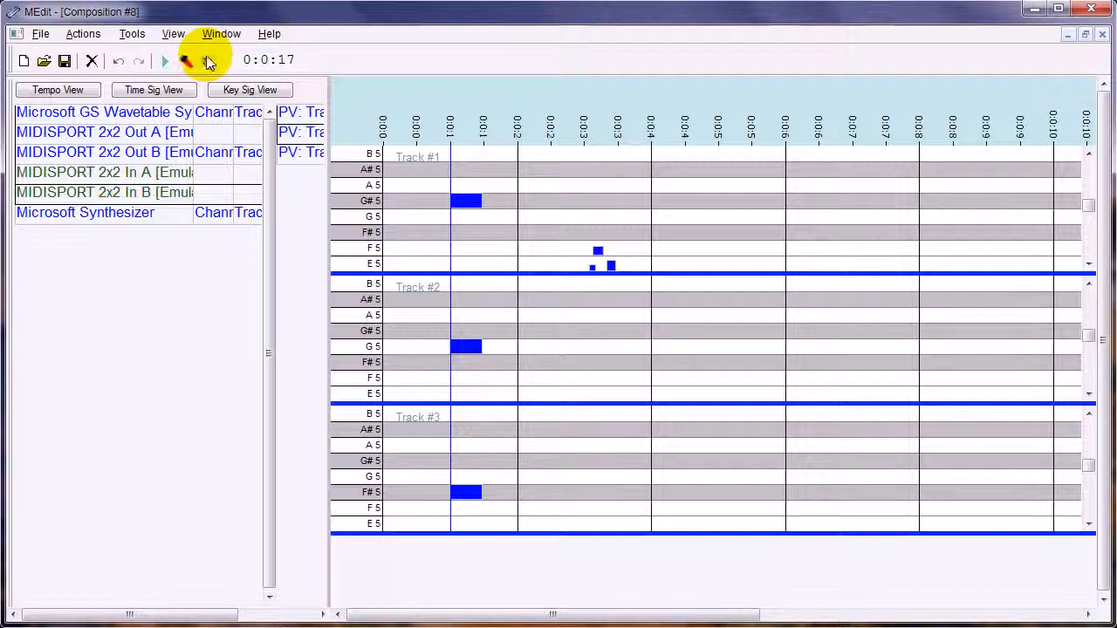
{"action": "left_click", "coordinate": [632, 271]}
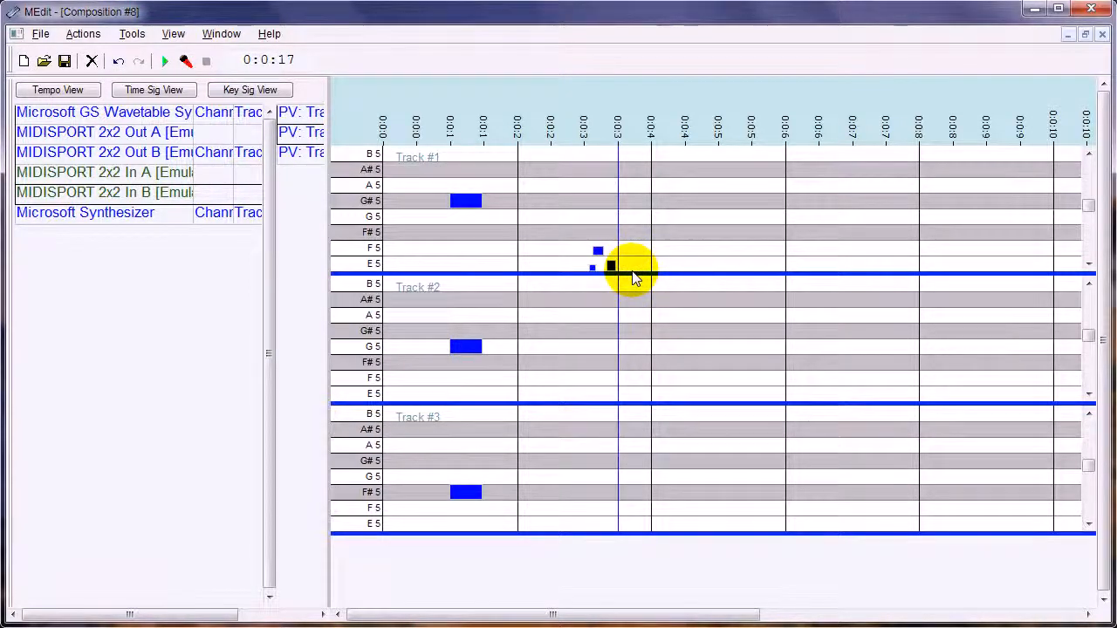
{"action": "left_click_drag", "start_coordinate": [636, 273], "coordinate": [638, 369]}
{"action": "left_click_drag", "start_coordinate": [1090, 239], "coordinate": [1090, 257]}
{"action": "mouse_move", "coordinate": [1089, 429]}
{"action": "left_mouse_down"}
{"action": "mouse_move", "coordinate": [1096, 467]}
{"action": "mouse_move", "coordinate": [1089, 432]}
{"action": "left_mouse_up"}
{"action": "left_click_drag", "start_coordinate": [569, 613], "coordinate": [670, 613]}
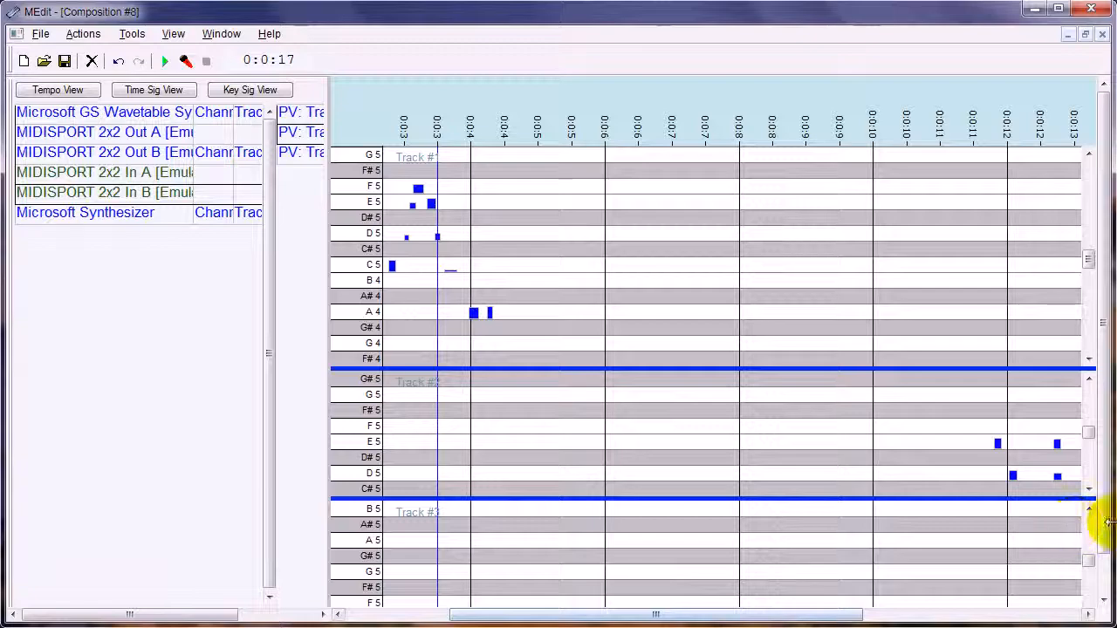
{"action": "left_click_drag", "start_coordinate": [735, 620], "coordinate": [852, 609]}
{"action": "mouse_move", "coordinate": [1088, 434]}
{"action": "left_mouse_down"}
{"action": "mouse_move", "coordinate": [1090, 443]}
{"action": "mouse_move", "coordinate": [1090, 433]}
{"action": "left_mouse_up"}
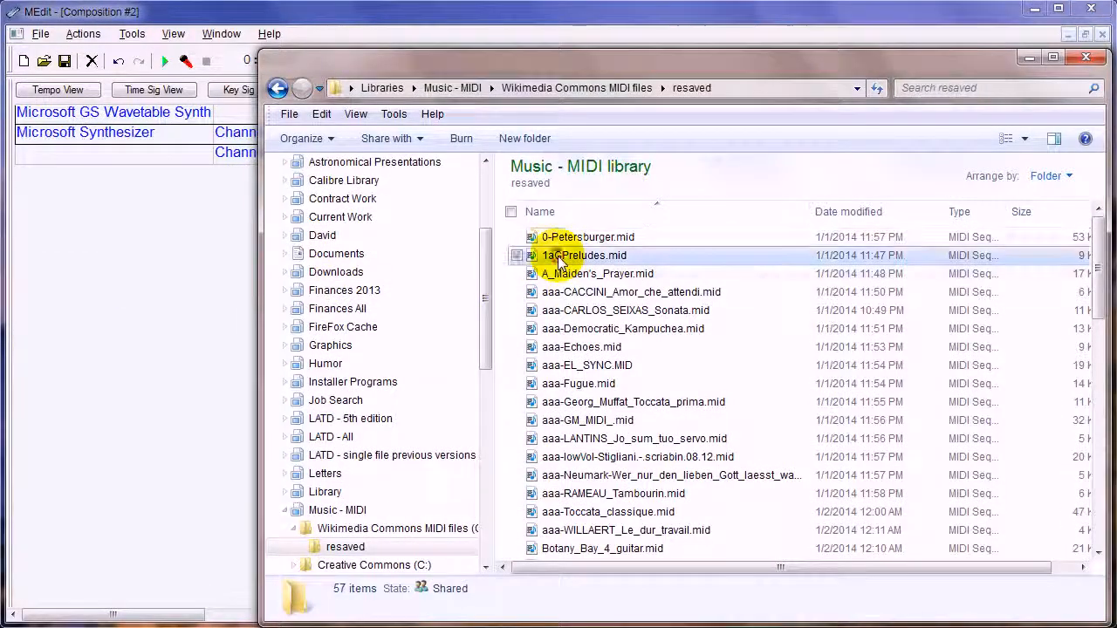
Load 1aGPreludes.mid, A_Maiden's_Prayer.mid and aaa-CACCINI_Amor_che_attendi.mid from the resaved folder into MEdit together and minimise the file window.
{"action": "left_click", "coordinate": [559, 257]}
{"action": "left_click", "coordinate": [548, 291], "text": "shift"}
{"action": "left_click_drag", "start_coordinate": [553, 258], "coordinate": [155, 291]}
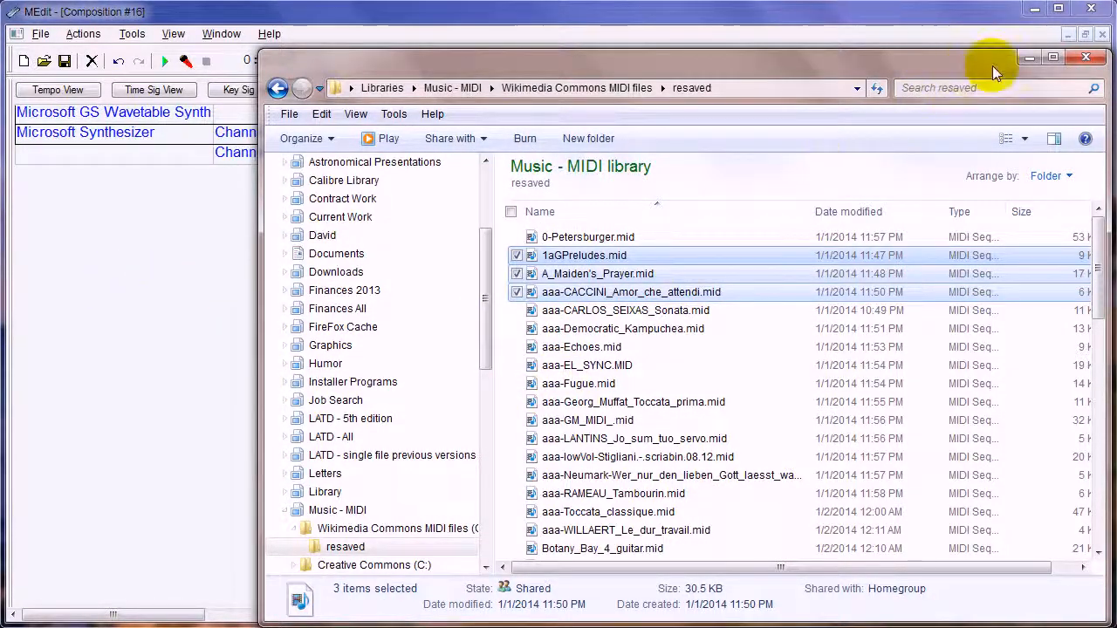
{"action": "left_click", "coordinate": [1030, 57]}
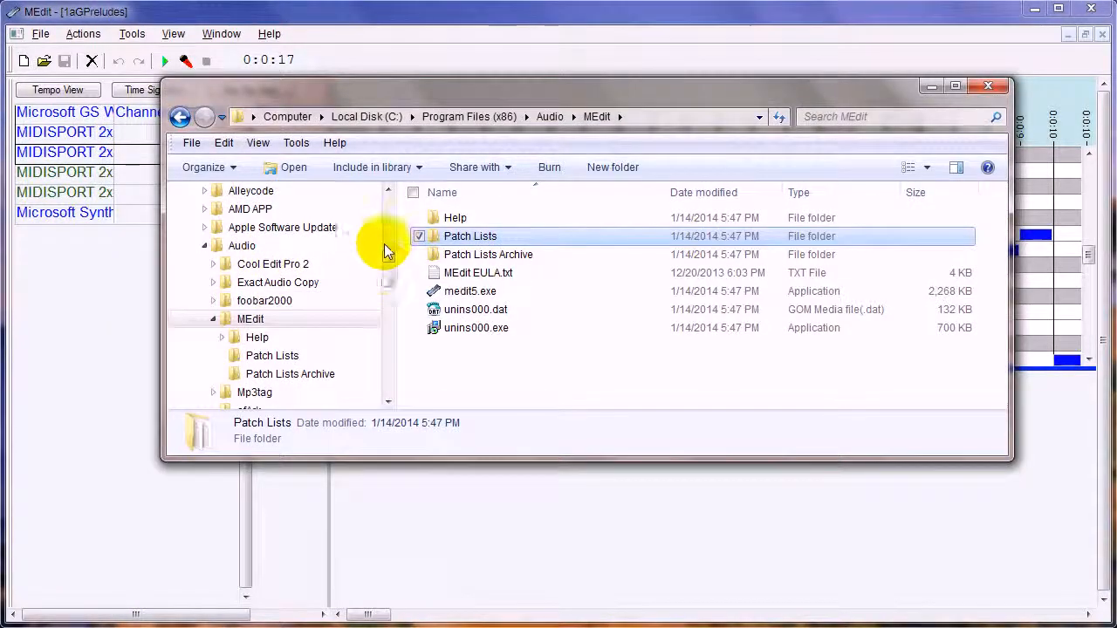
Open the Patch Lists folder inside the MEdit program folder and duplicate General MIDI.patchset there, granting administrator permission.
{"action": "left_click", "coordinate": [666, 113]}
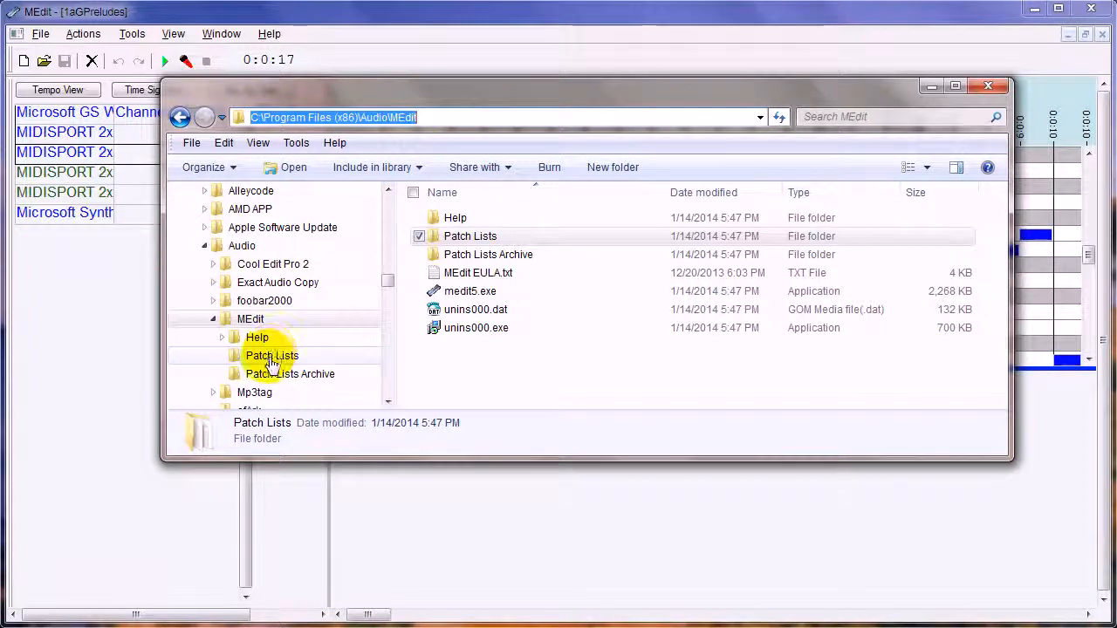
{"action": "left_click", "coordinate": [270, 359]}
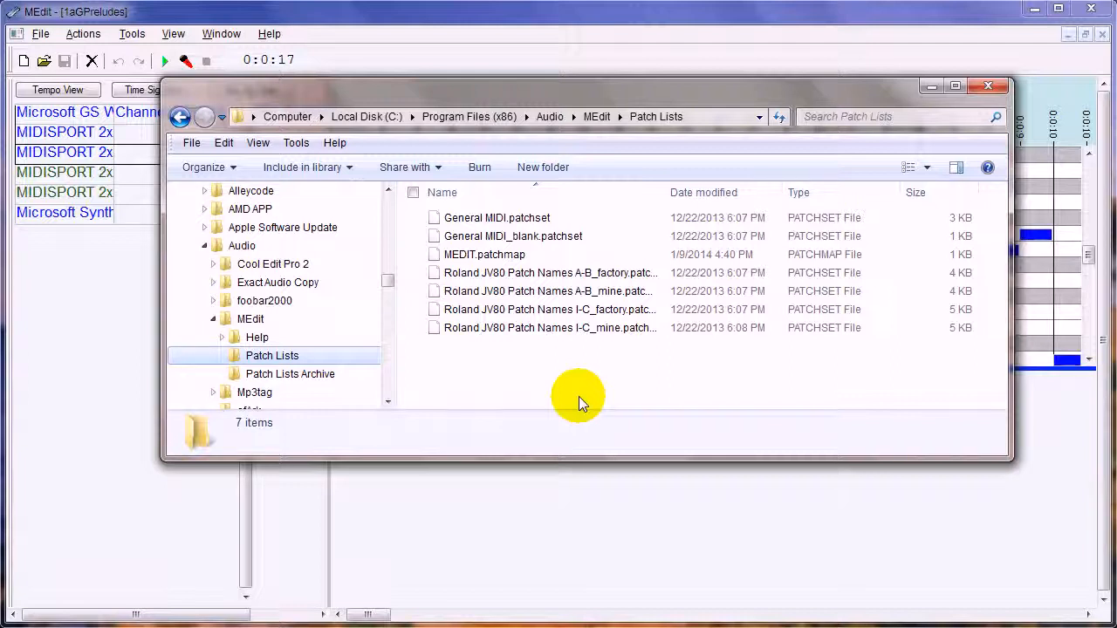
{"action": "left_click", "coordinate": [467, 222]}
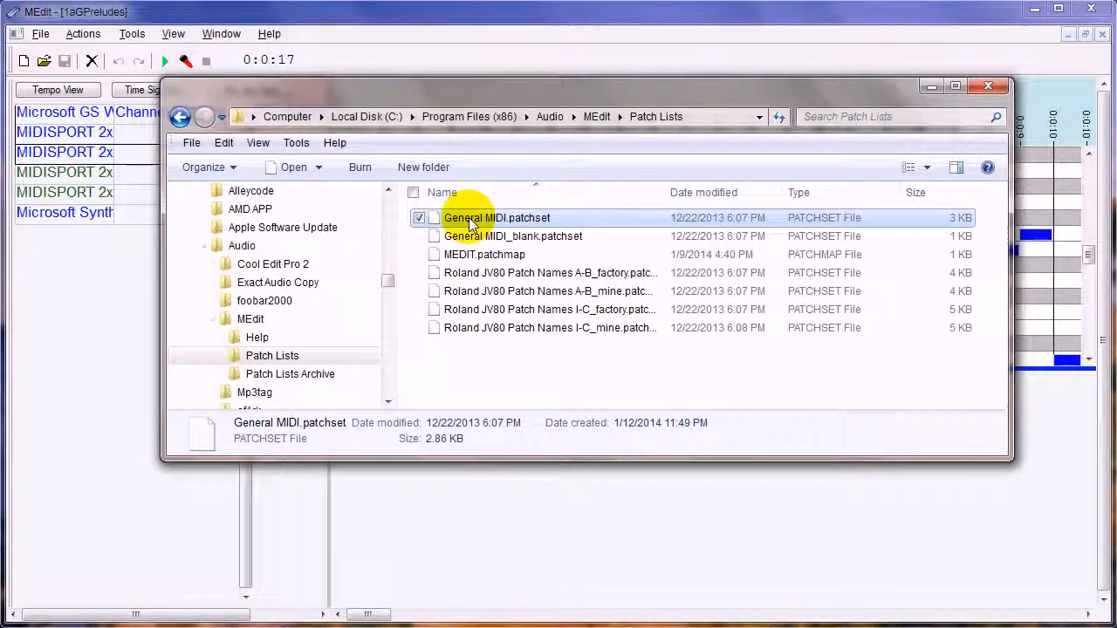
{"action": "right_click", "coordinate": [470, 223]}
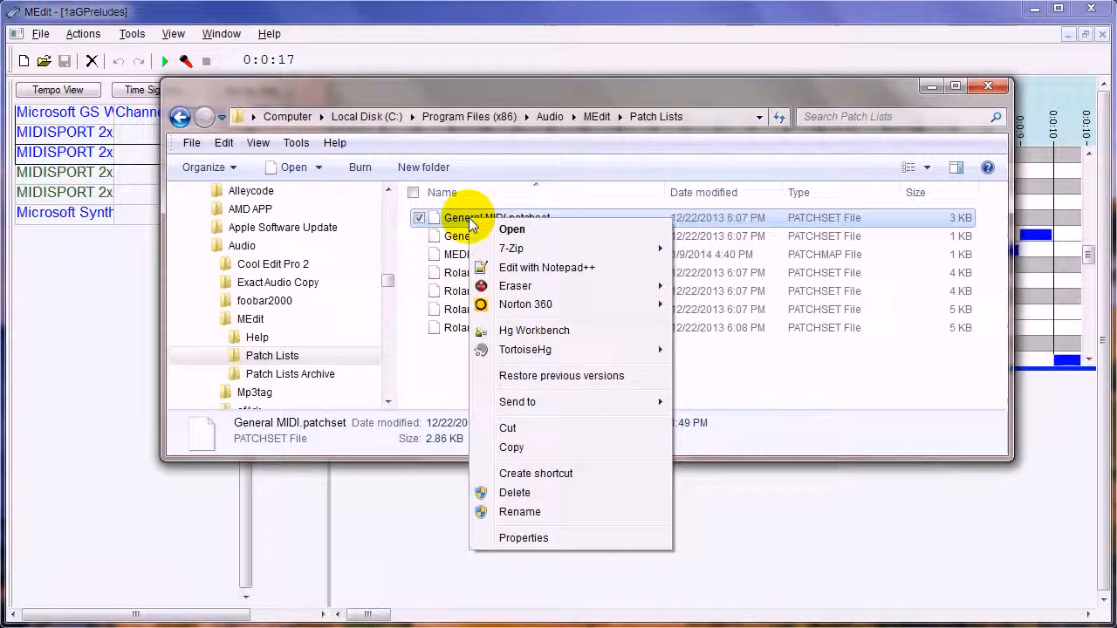
{"action": "left_click", "coordinate": [513, 448]}
{"action": "left_click", "coordinate": [529, 363]}
{"action": "right_click", "coordinate": [529, 363]}
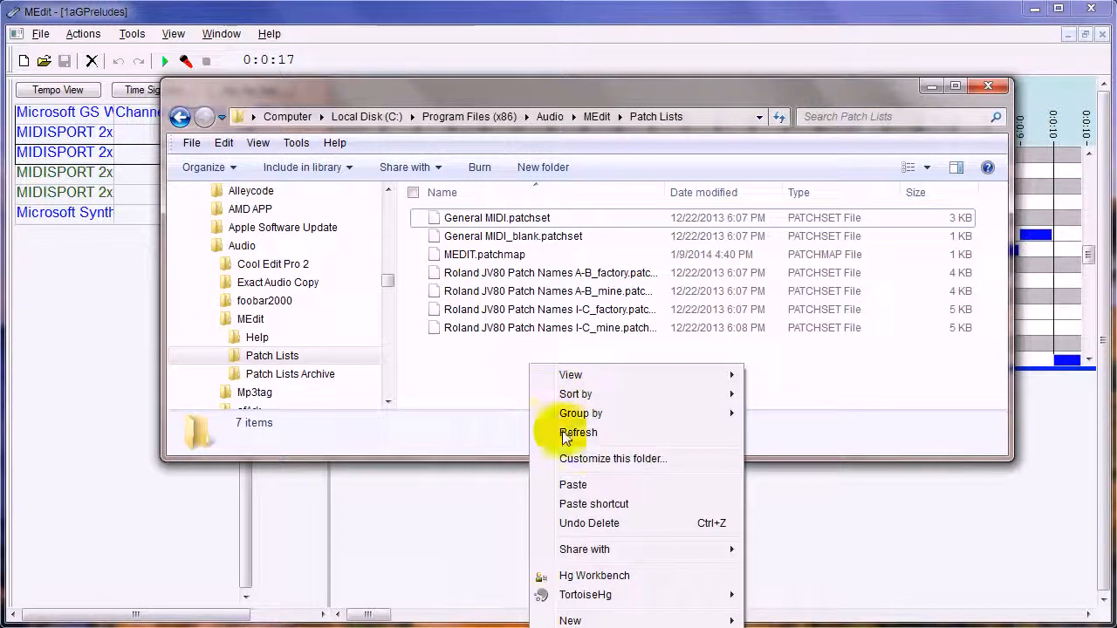
{"action": "left_click", "coordinate": [583, 488]}
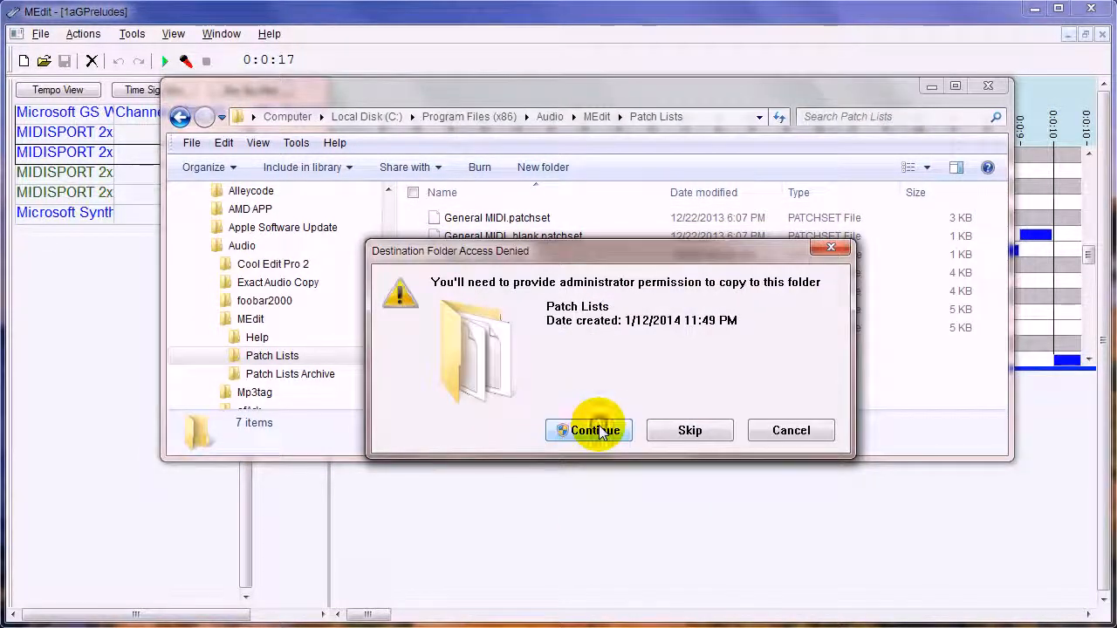
{"action": "left_click", "coordinate": [588, 429]}
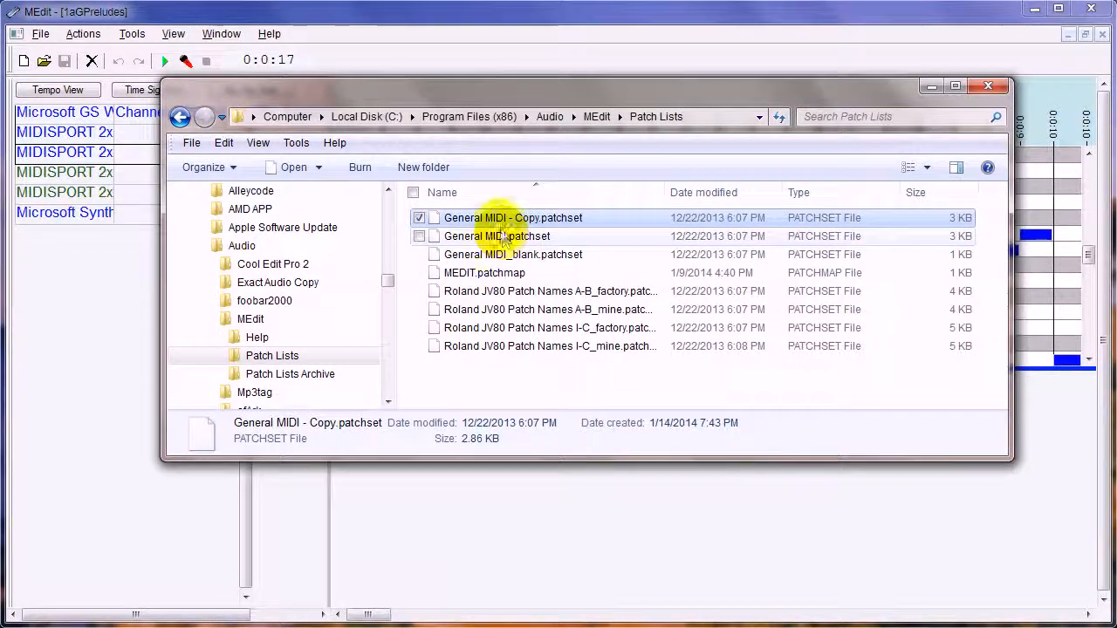
Rename the copied General MIDI patch set as My Device.patchset, granting administrator permission.
{"action": "left_click", "coordinate": [497, 223]}
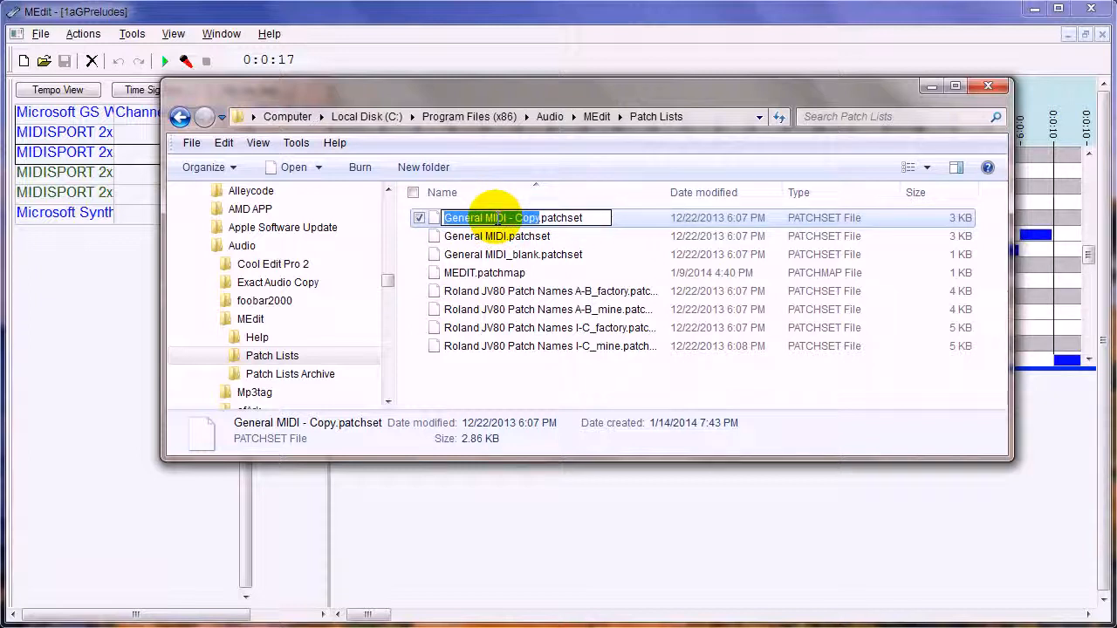
{"action": "type", "text": "My"}
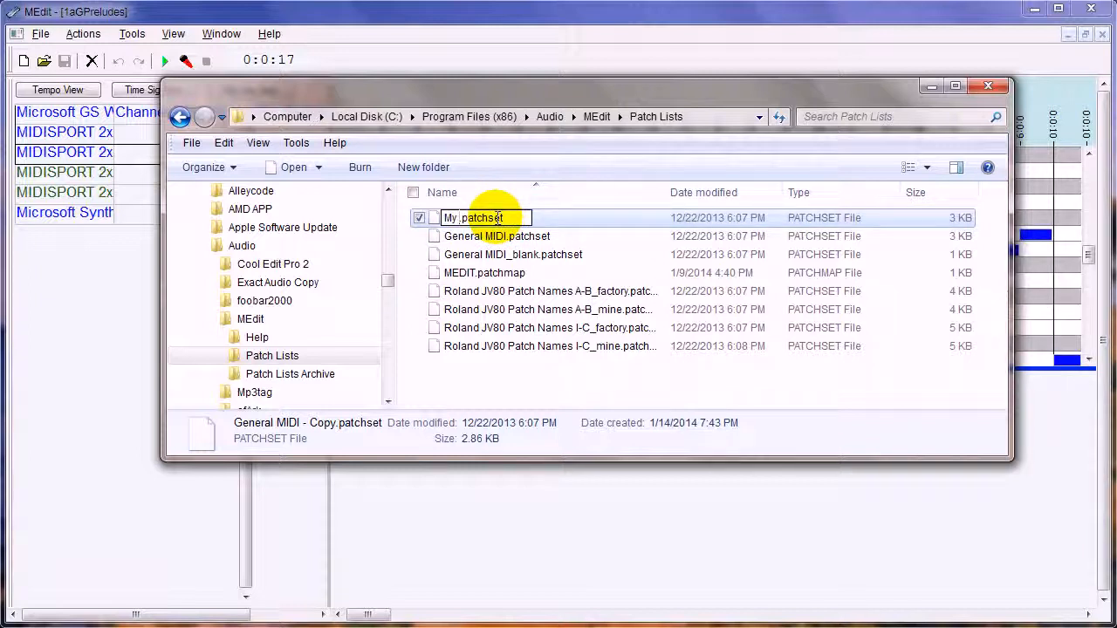
{"action": "type", "text": " Device"}
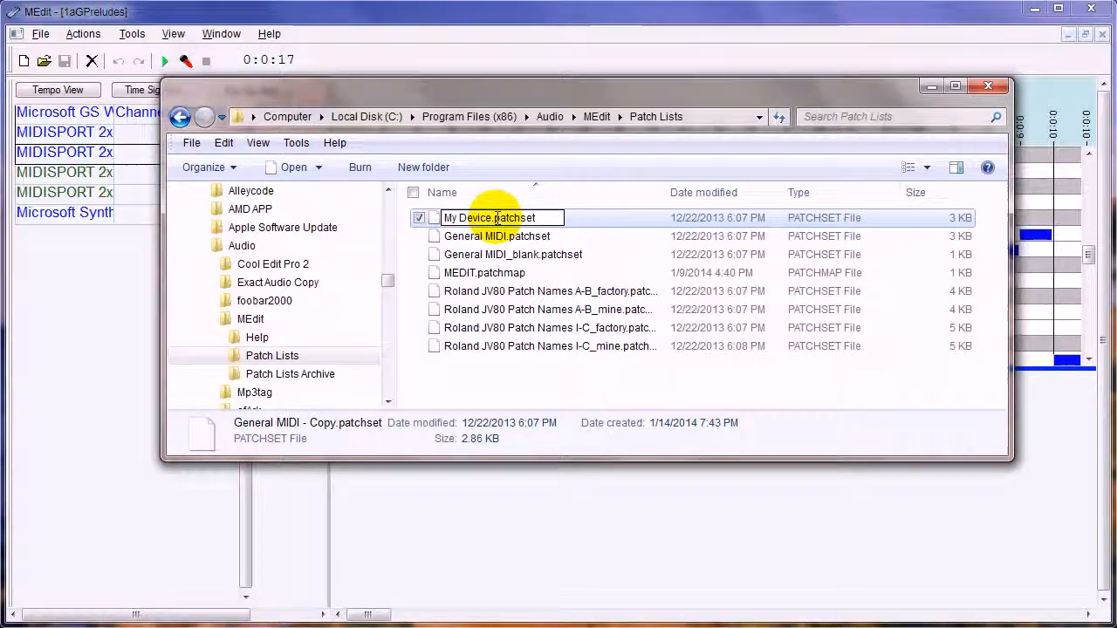
{"action": "key", "text": "Return"}
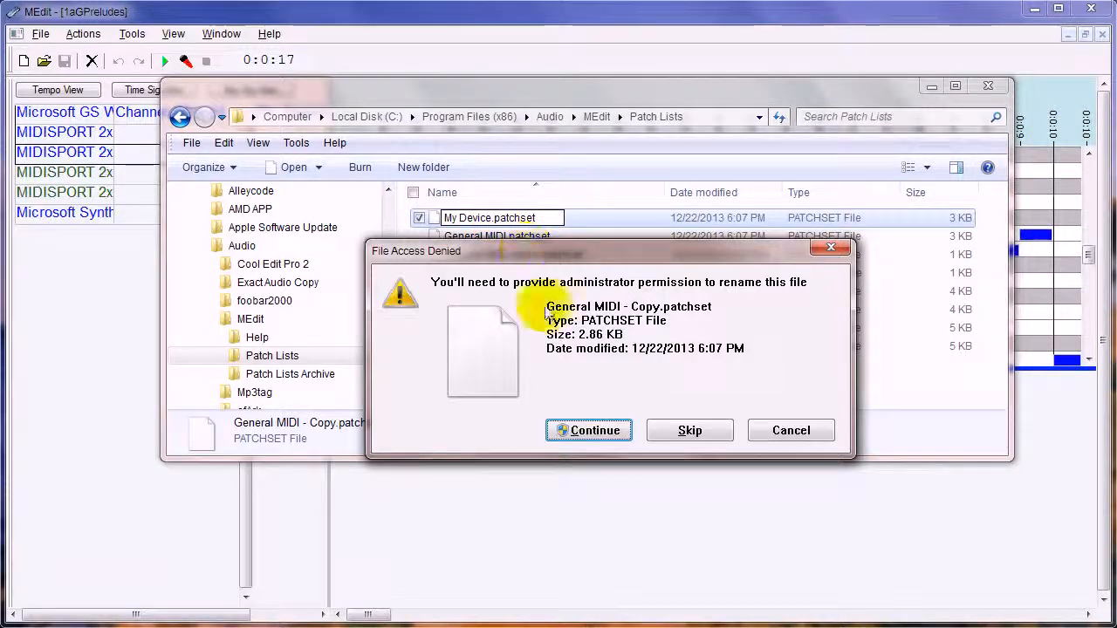
{"action": "left_click", "coordinate": [600, 431]}
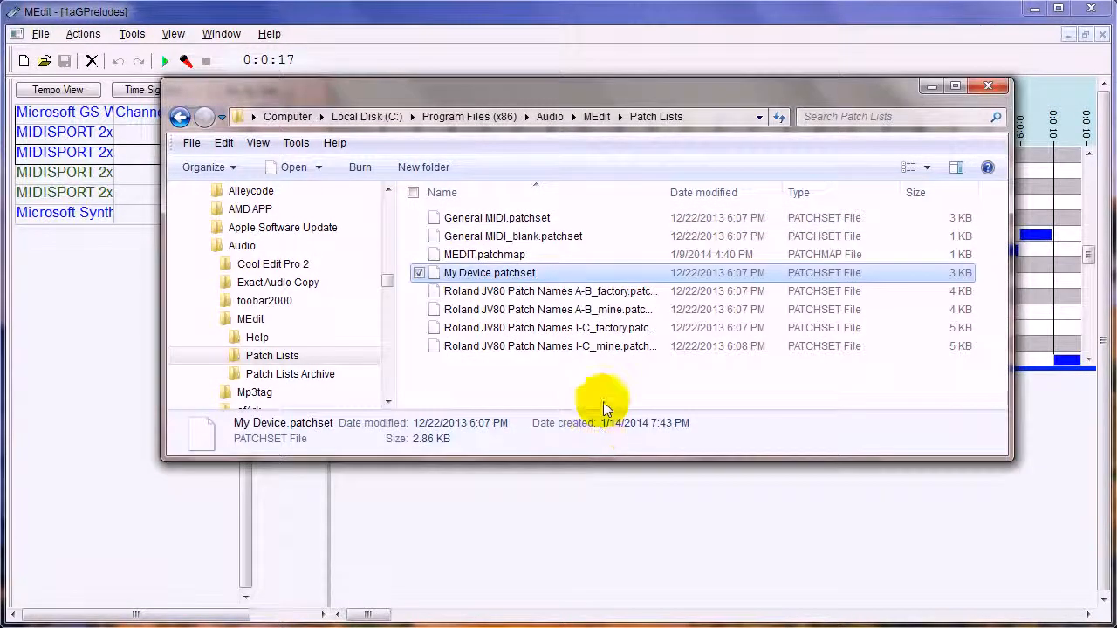
Copy the Patch Lists folder path and switch to Notepad++, running it as administrator.
{"action": "left_click", "coordinate": [716, 117]}
{"action": "right_click", "coordinate": [0, 119]}
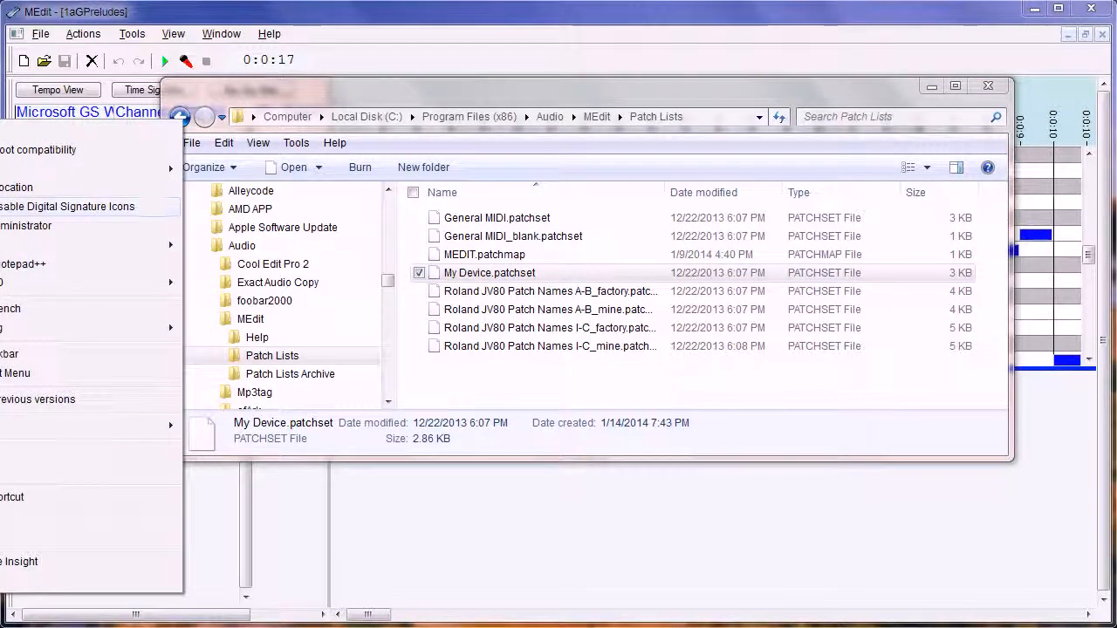
{"action": "left_click", "coordinate": [26, 226]}
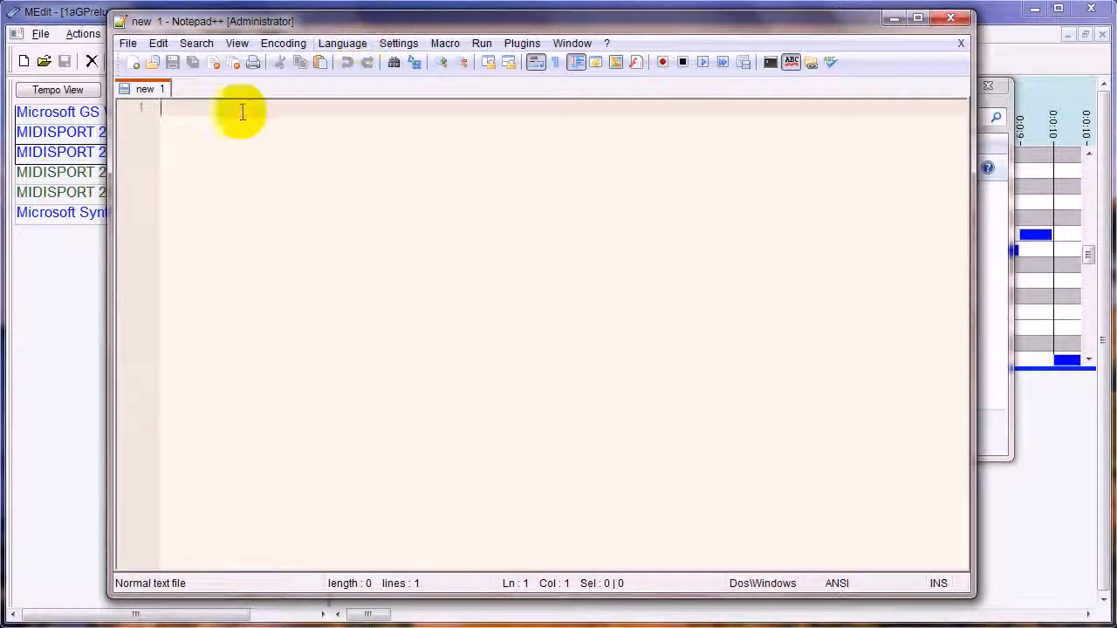
Open My Device.patchset in the editor from C:\Program Files (x86)\Audio\MEdit\Patch Lists.
{"action": "left_click", "coordinate": [150, 63]}
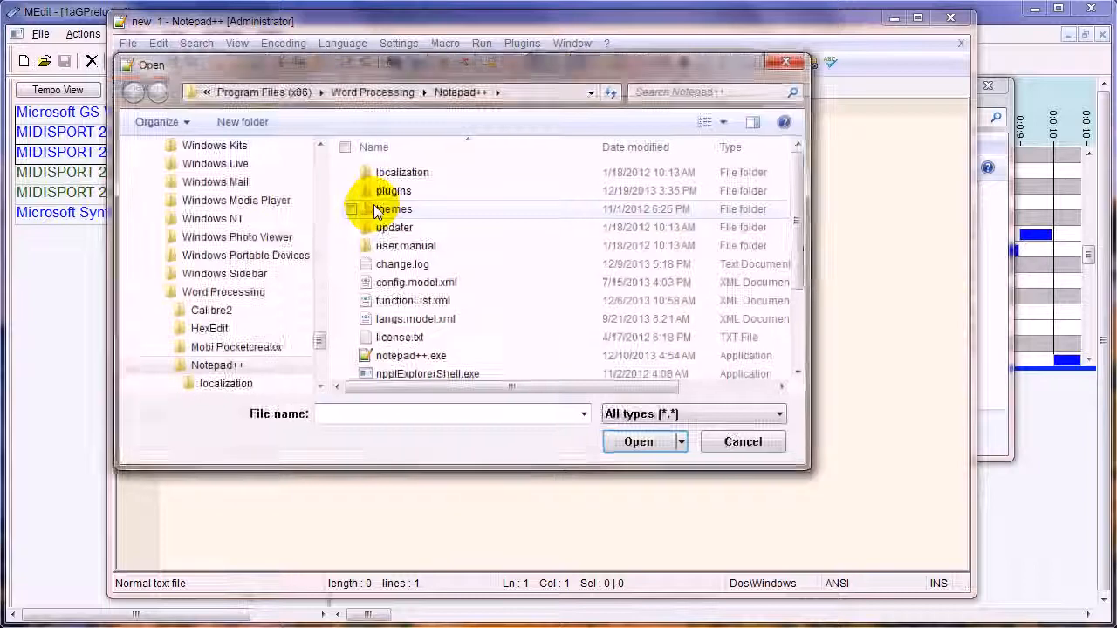
{"action": "left_click", "coordinate": [529, 92]}
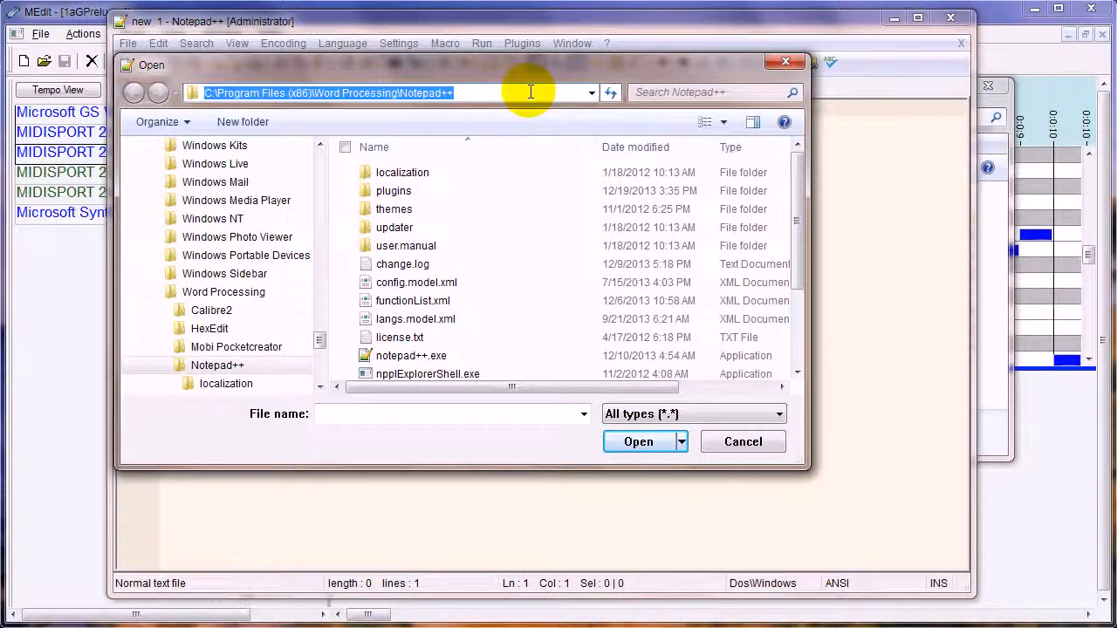
{"action": "key", "text": "ctrl+v"}
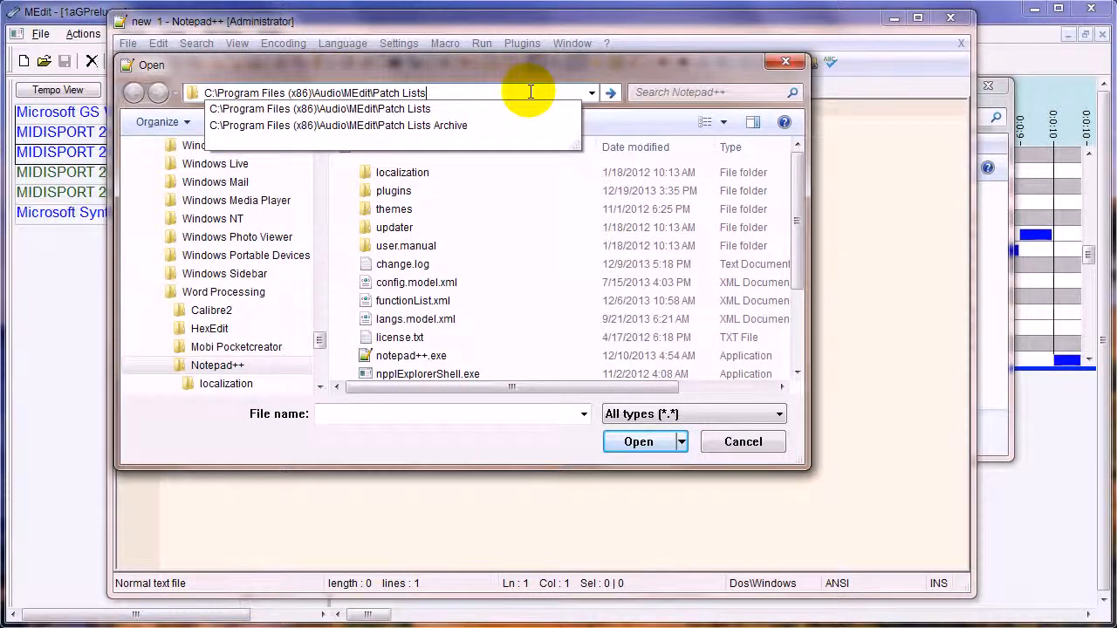
{"action": "key", "text": "Return"}
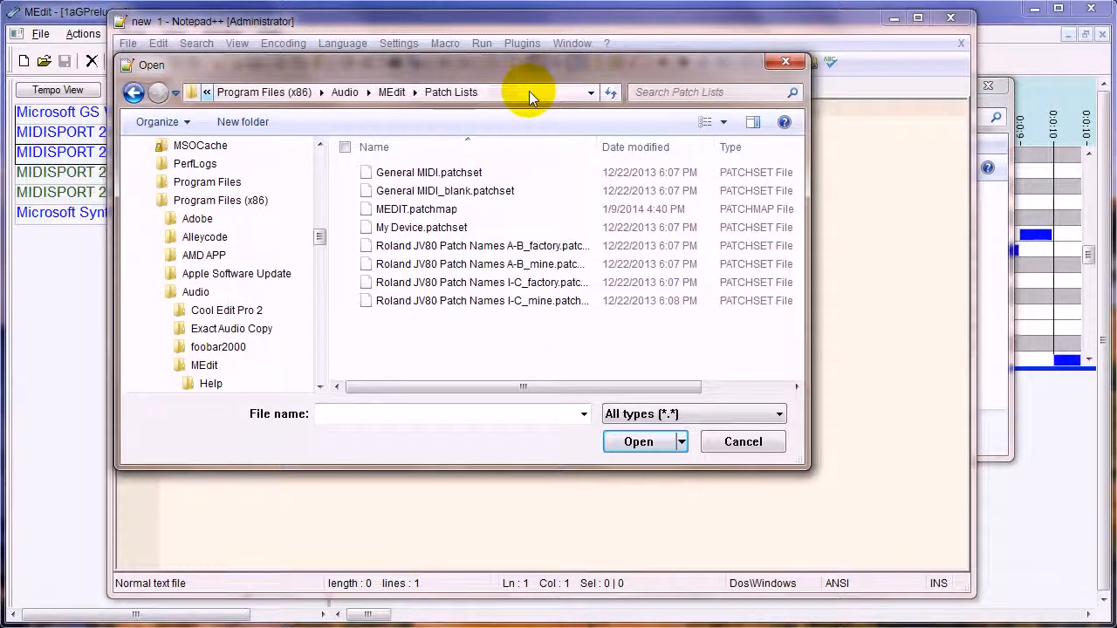
{"action": "double_click", "coordinate": [413, 230]}
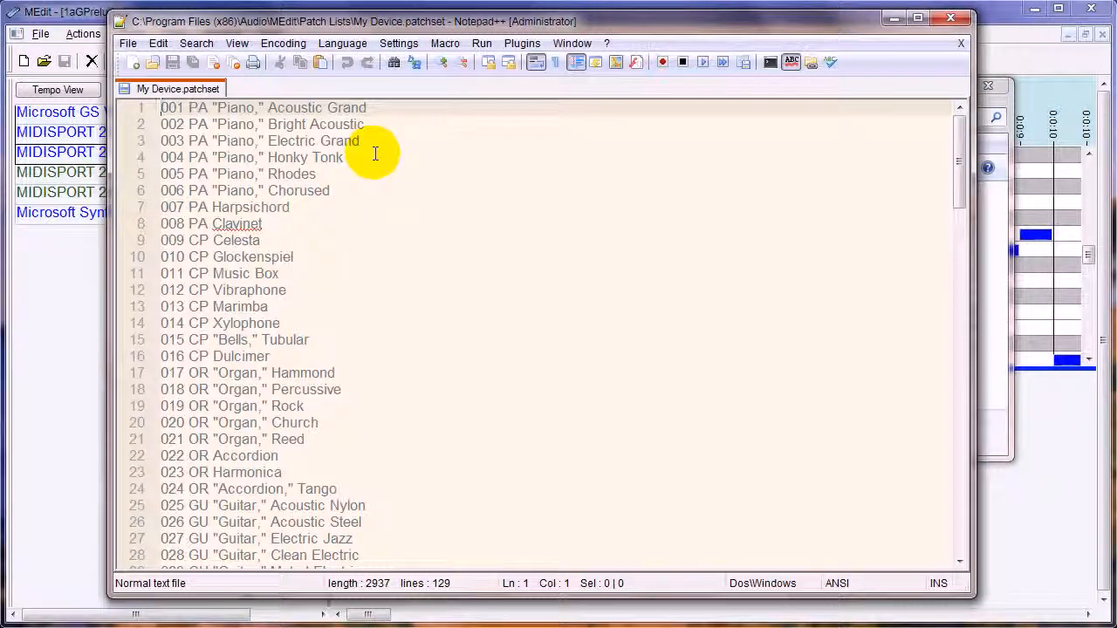
Change the name of patch 001 PA to "Big Old Piano!", save My Device.patchset and minimise the editor.
{"action": "left_click_drag", "start_coordinate": [367, 107], "coordinate": [189, 107]}
{"action": "type", "text": "B"}
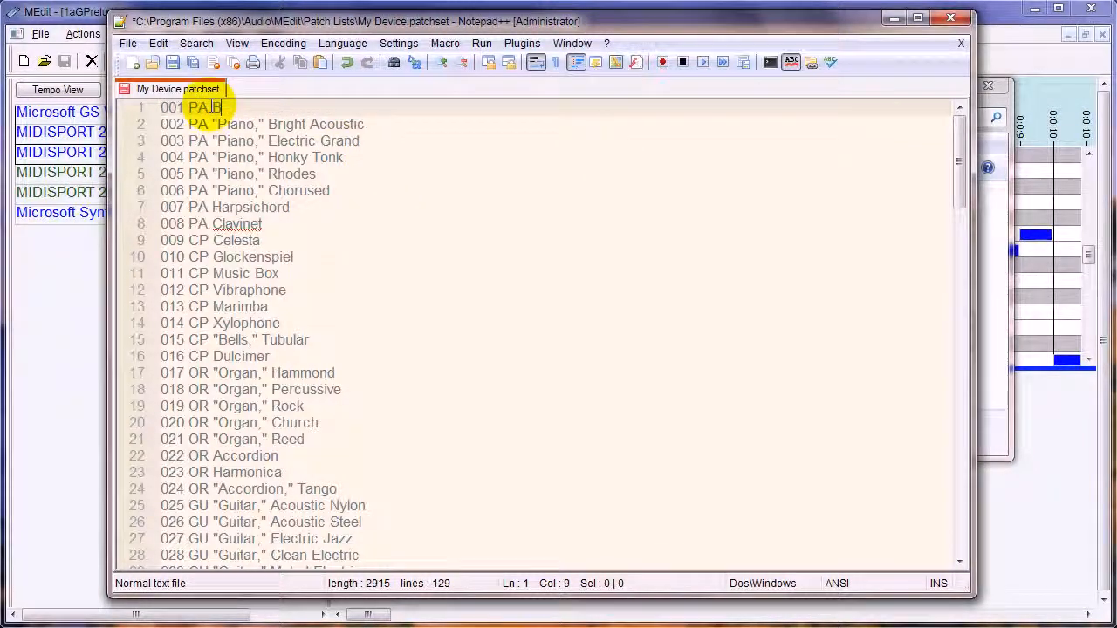
{"action": "type", "text": "ig Old Pian"}
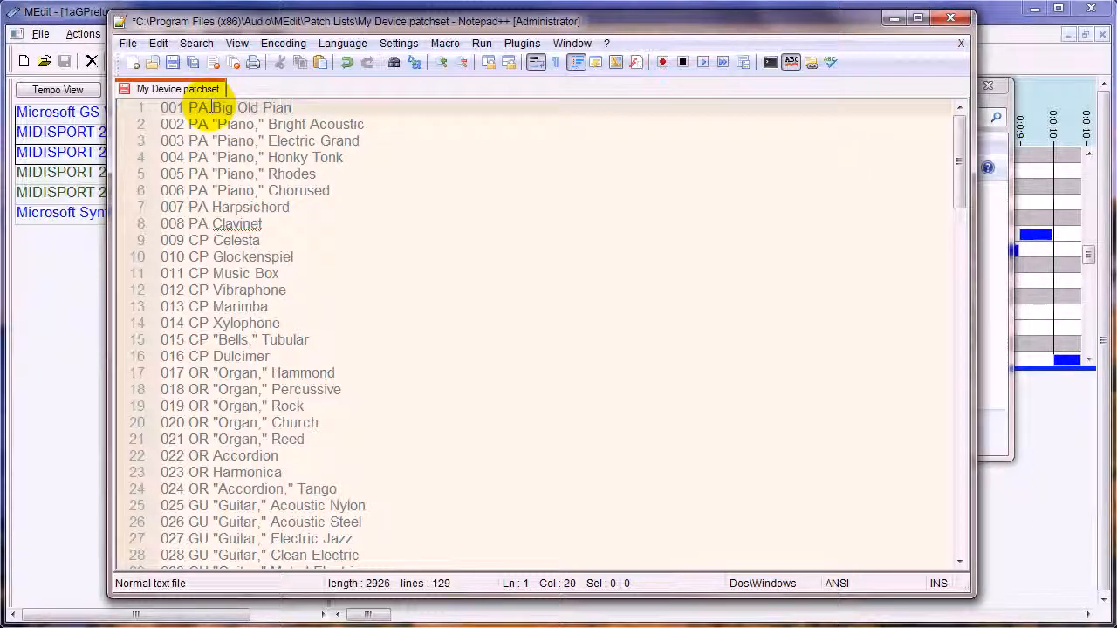
{"action": "type", "text": "o!"}
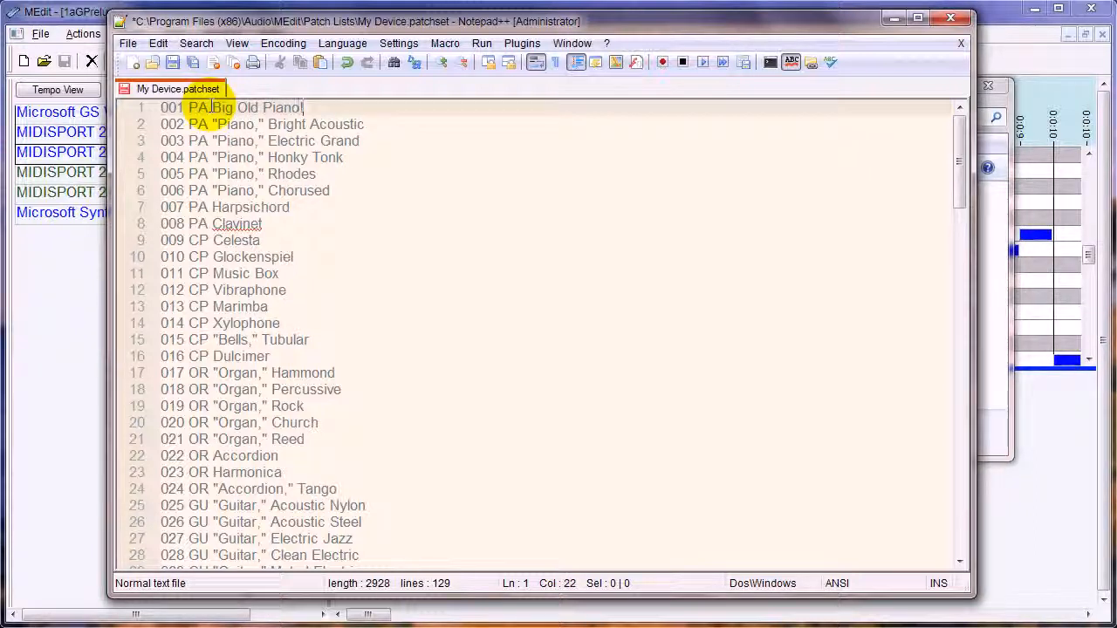
{"action": "left_click", "coordinate": [172, 64]}
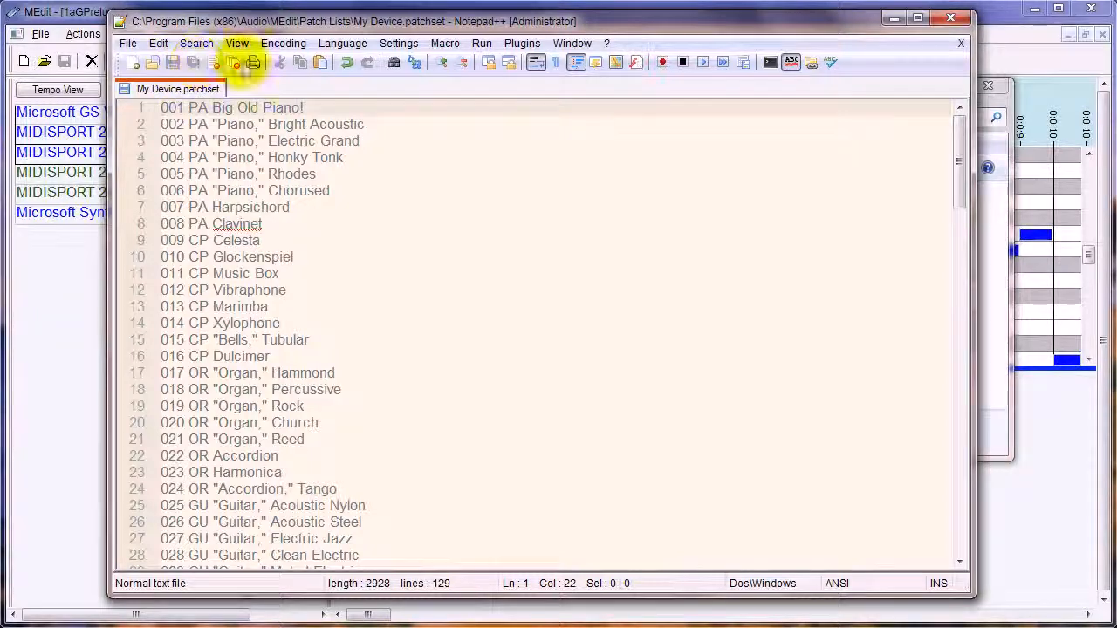
{"action": "left_click", "coordinate": [892, 20]}
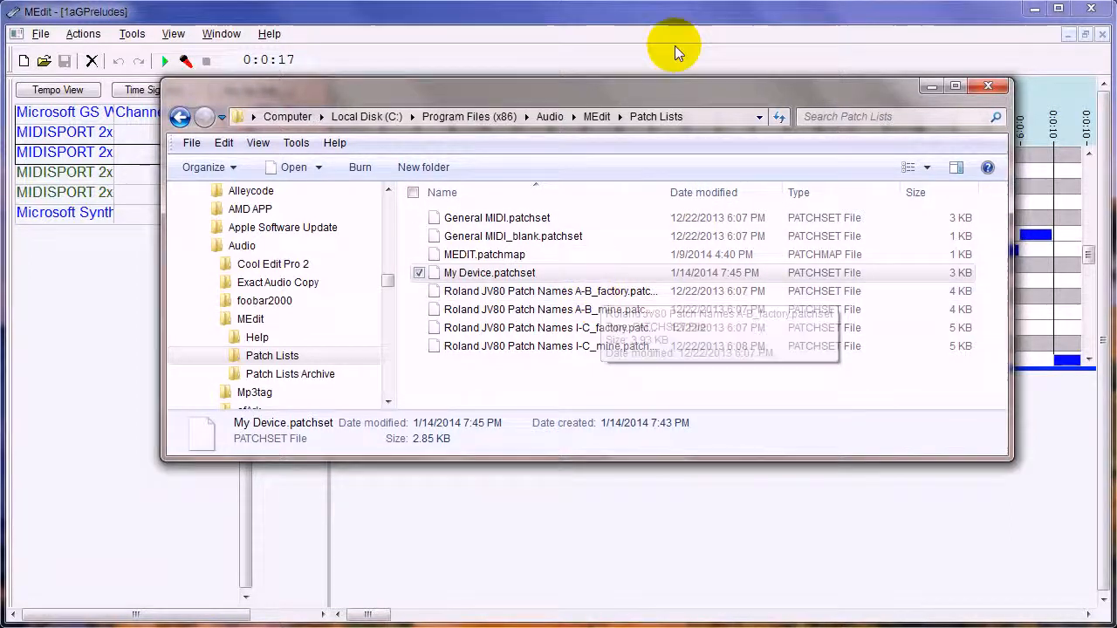
Switch to MEdit, open its patchmap file for editing and map MIDISPORT 2x2 Out A [Emulated] to My Device.
{"action": "left_click", "coordinate": [553, 26]}
{"action": "left_click", "coordinate": [125, 36]}
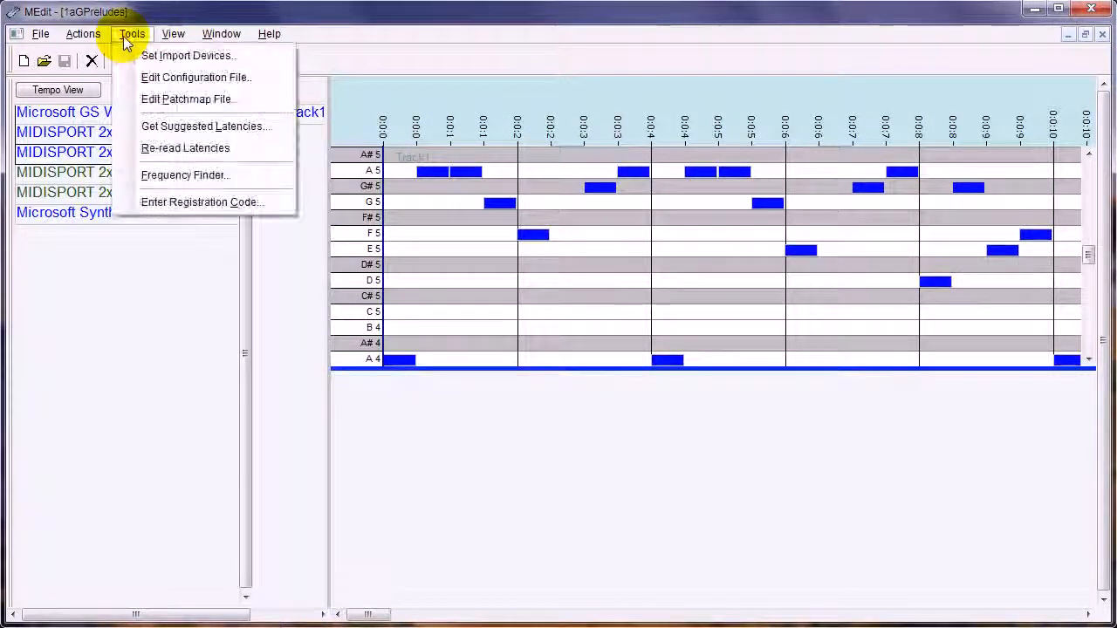
{"action": "left_click", "coordinate": [171, 99]}
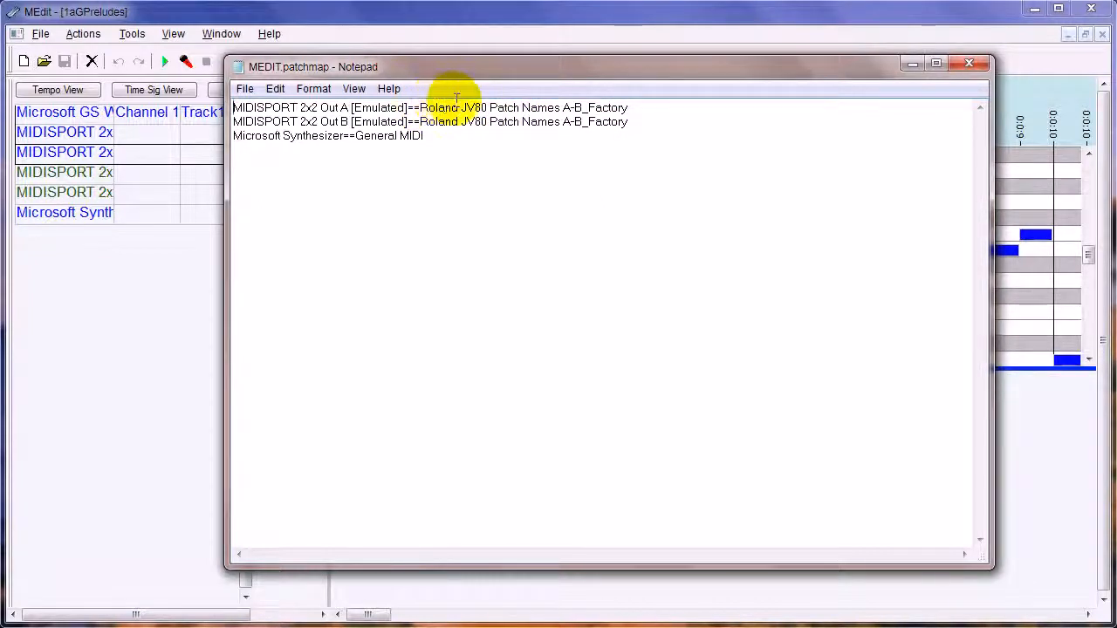
{"action": "mouse_move", "coordinate": [422, 108]}
{"action": "left_mouse_down"}
{"action": "mouse_move", "coordinate": [668, 124]}
{"action": "mouse_move", "coordinate": [672, 102]}
{"action": "mouse_move", "coordinate": [418, 104]}
{"action": "left_mouse_up"}
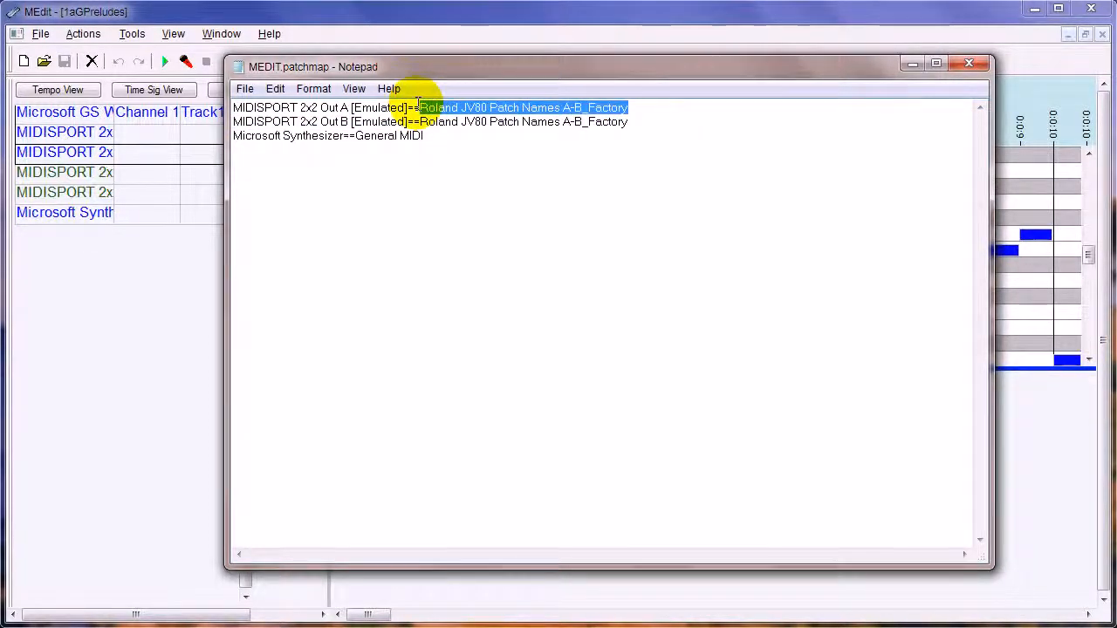
{"action": "type", "text": "My"}
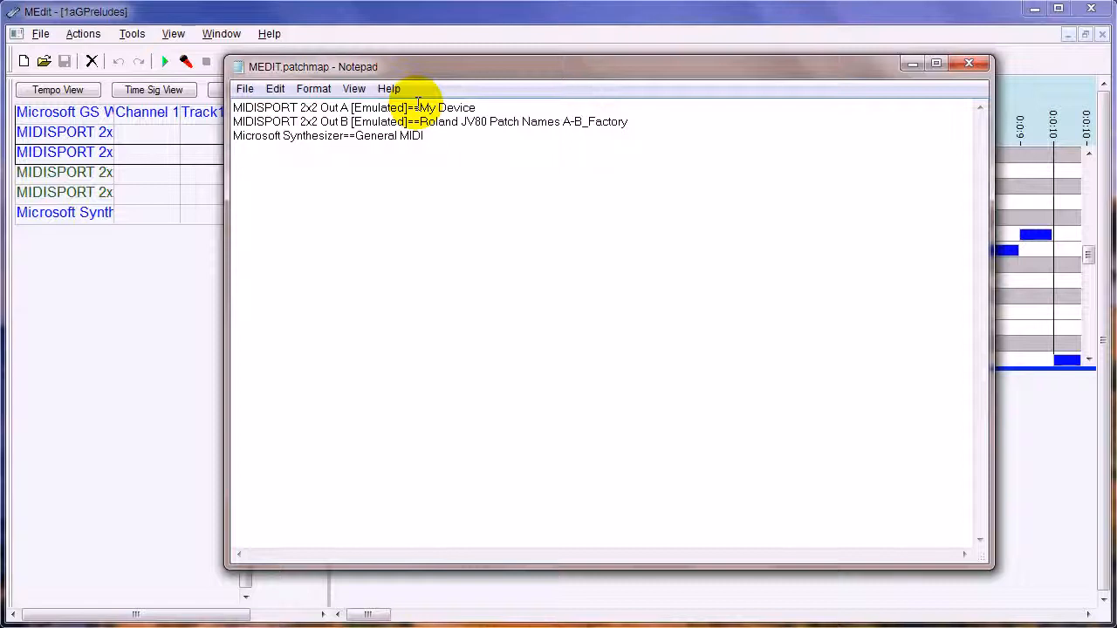
Save MEDIT.patchmap and return to the MEdit window.
{"action": "left_click", "coordinate": [245, 88]}
{"action": "left_click", "coordinate": [270, 147]}
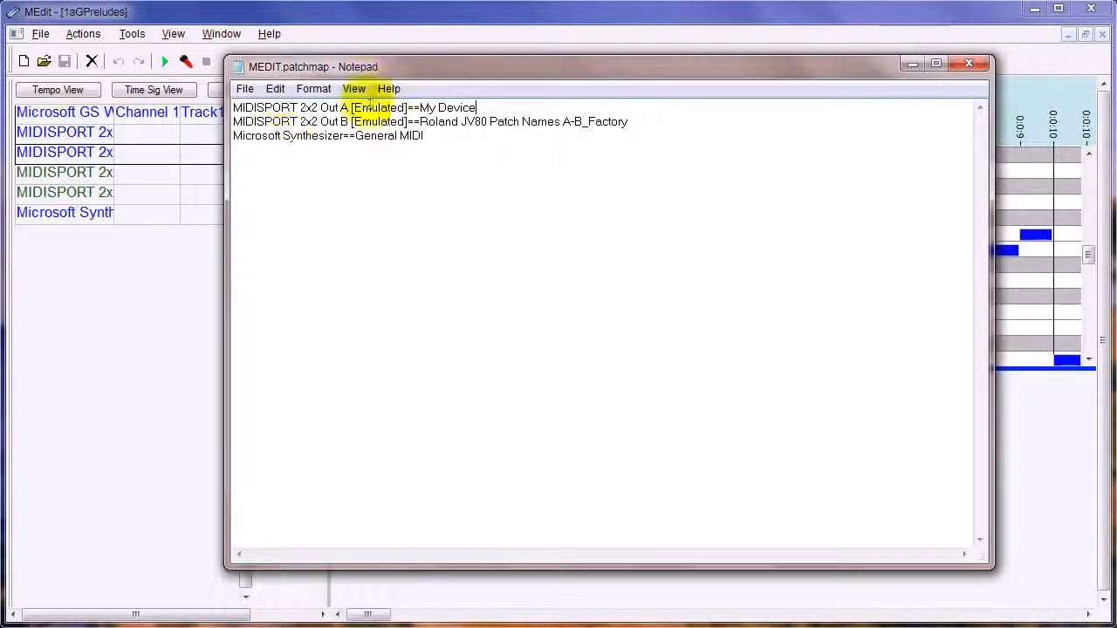
{"action": "left_click", "coordinate": [244, 88]}
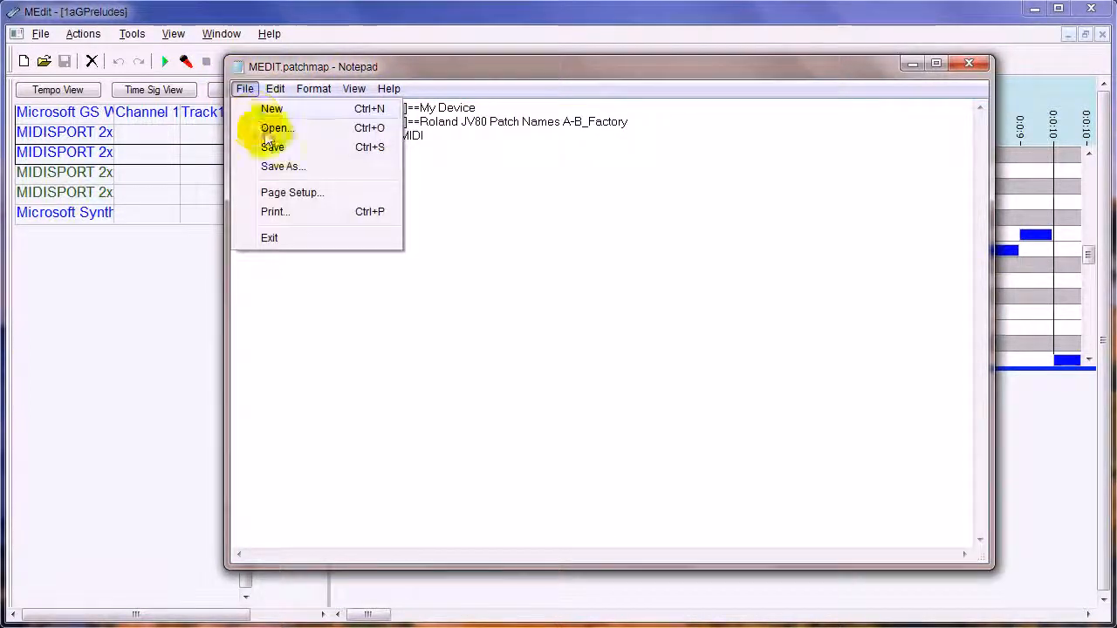
{"action": "left_click", "coordinate": [273, 147]}
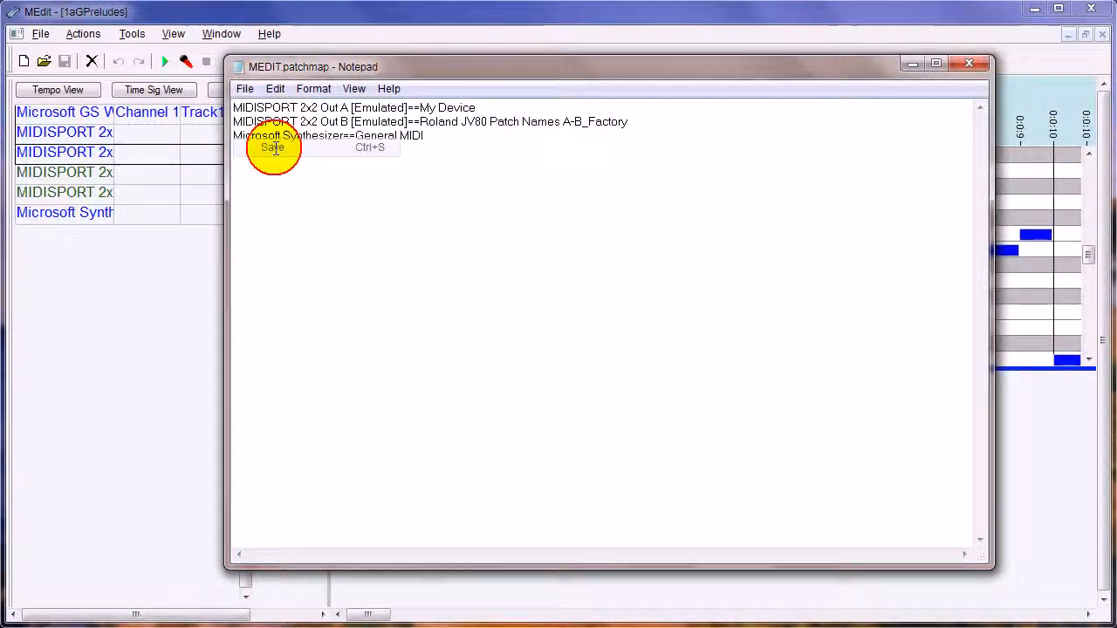
{"action": "left_click", "coordinate": [425, 21]}
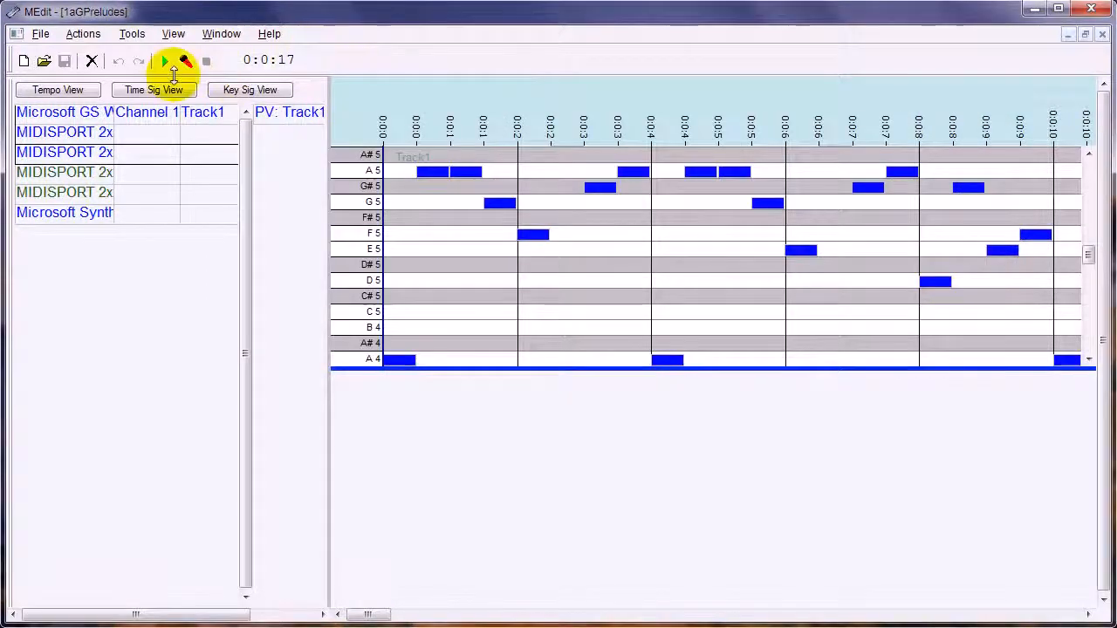
Display the suggested device latencies, highlight the MIDISPORT 2x2 Out A [Emulated] device name, and close the list.
{"action": "left_click", "coordinate": [131, 33]}
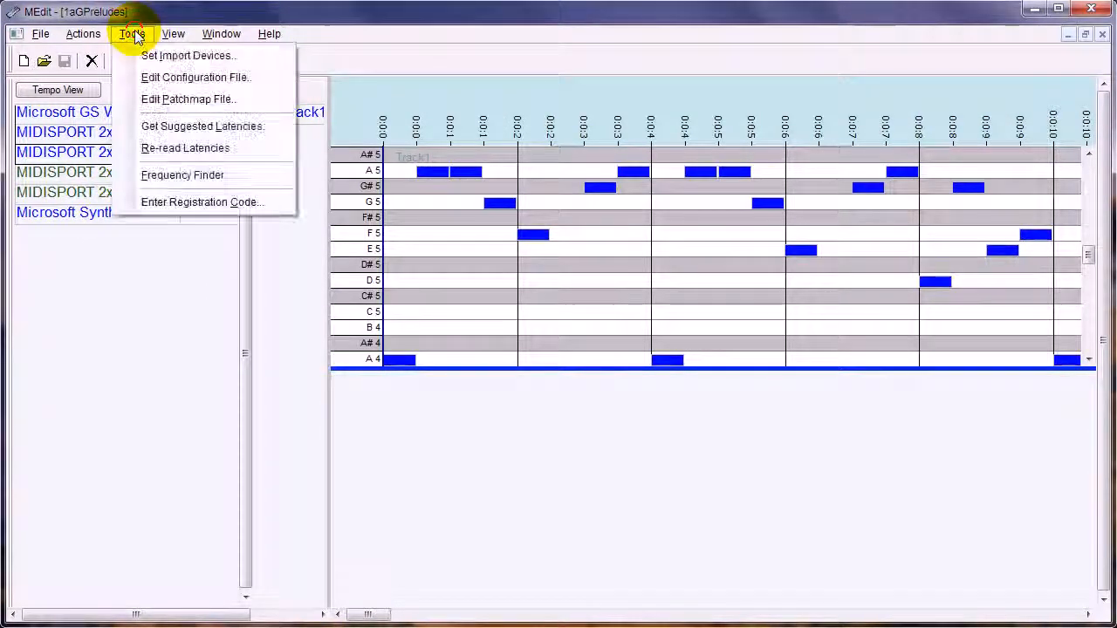
{"action": "left_click", "coordinate": [175, 127]}
{"action": "left_click_drag", "start_coordinate": [157, 12], "coordinate": [172, 35]}
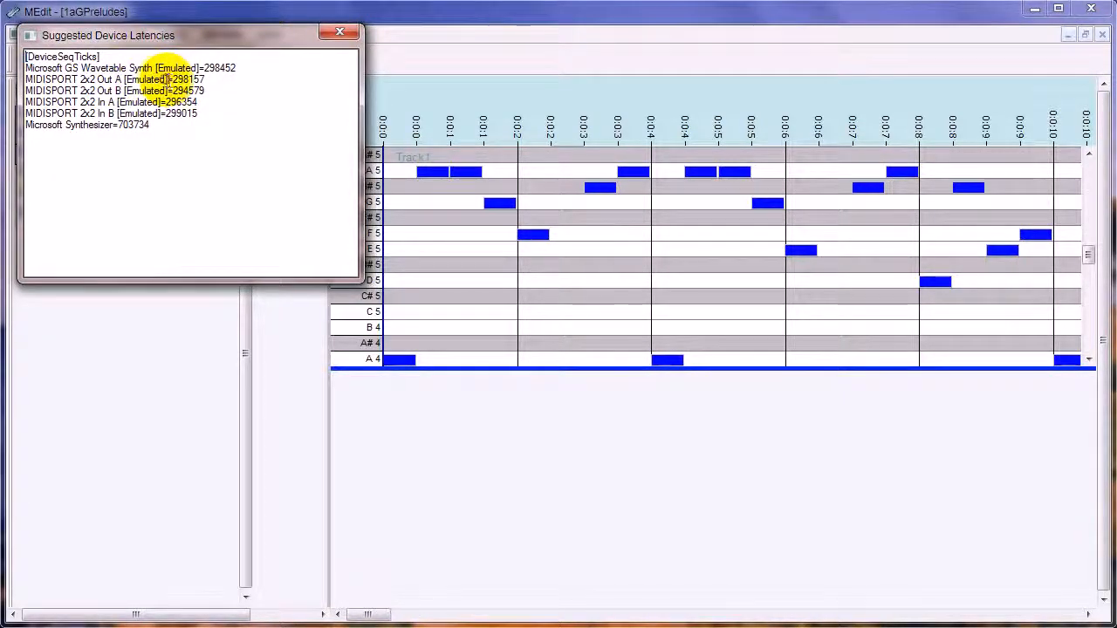
{"action": "left_click_drag", "start_coordinate": [166, 79], "coordinate": [26, 79]}
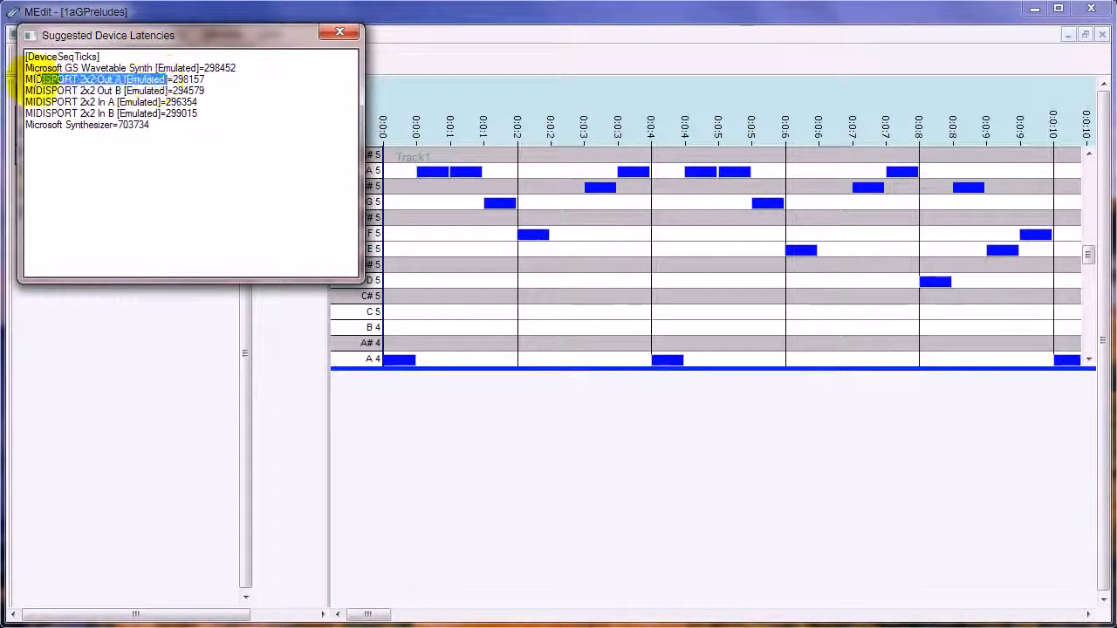
{"action": "left_click", "coordinate": [351, 32]}
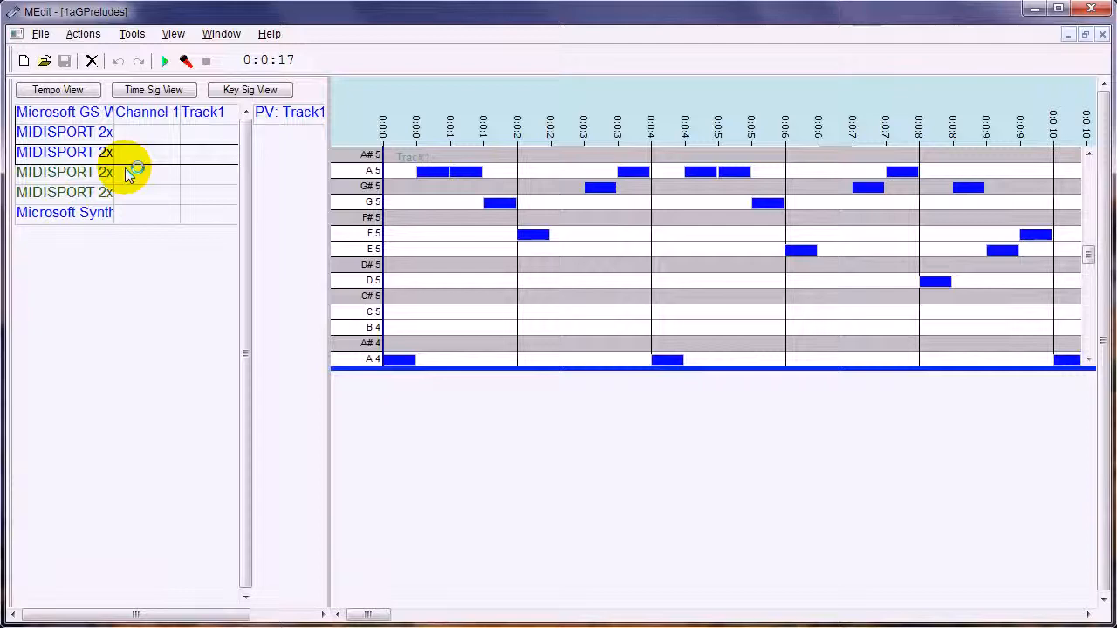
Widen the device name column and add Channel 1 to MIDISPORT 2x2 Out A with 001 PA Big Old Piano! as initial instrument.
{"action": "left_click_drag", "start_coordinate": [115, 151], "coordinate": [177, 146]}
{"action": "double_click", "coordinate": [166, 132]}
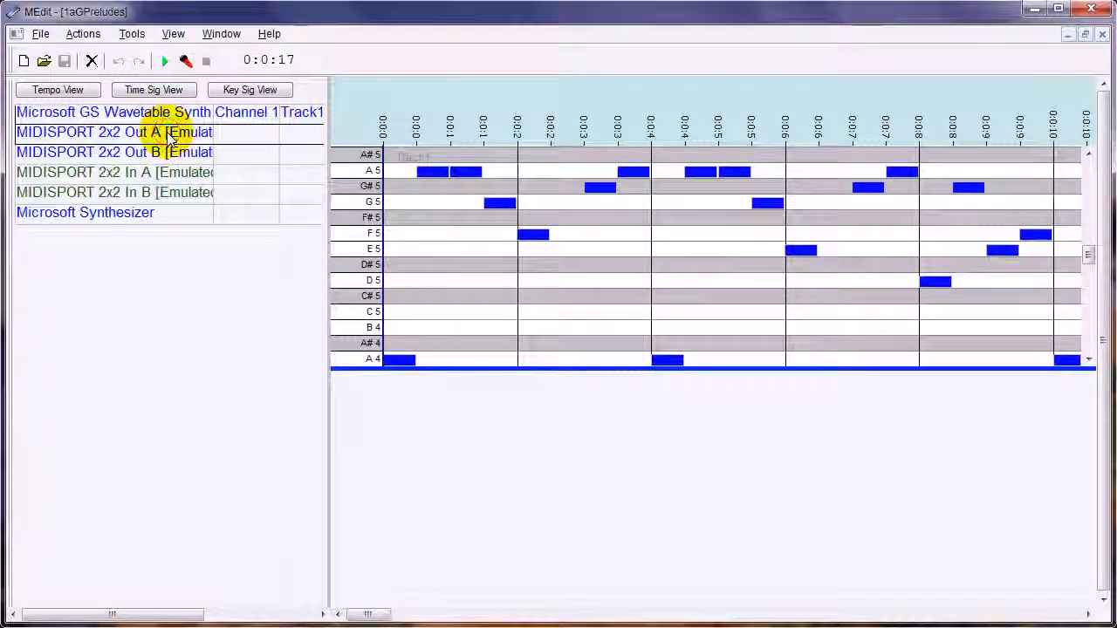
{"action": "left_click", "coordinate": [129, 94]}
{"action": "left_click", "coordinate": [145, 96]}
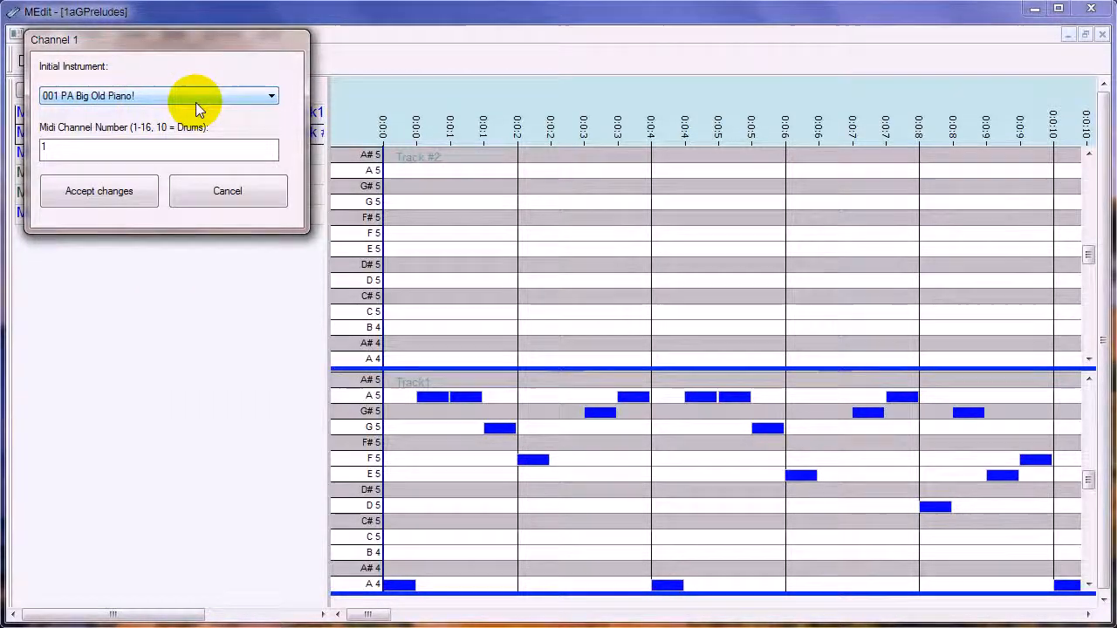
{"action": "left_click", "coordinate": [121, 194]}
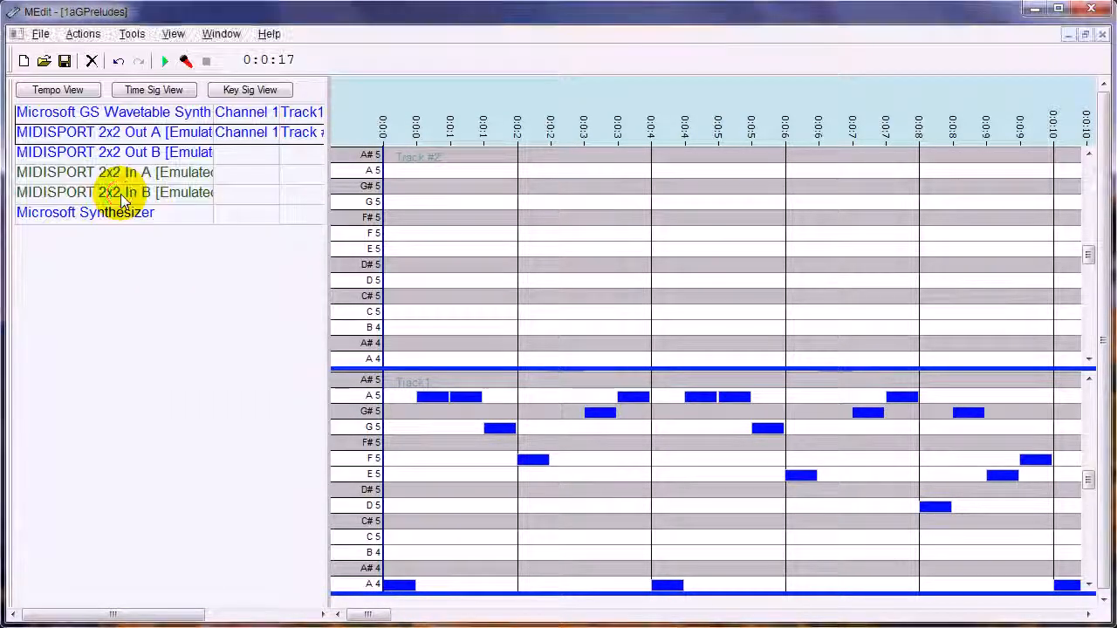
Show Track #2's SysEx view, insert a SysEx Msg at about tick 2304, and view its parameters without changing them.
{"action": "right_click", "coordinate": [297, 128]}
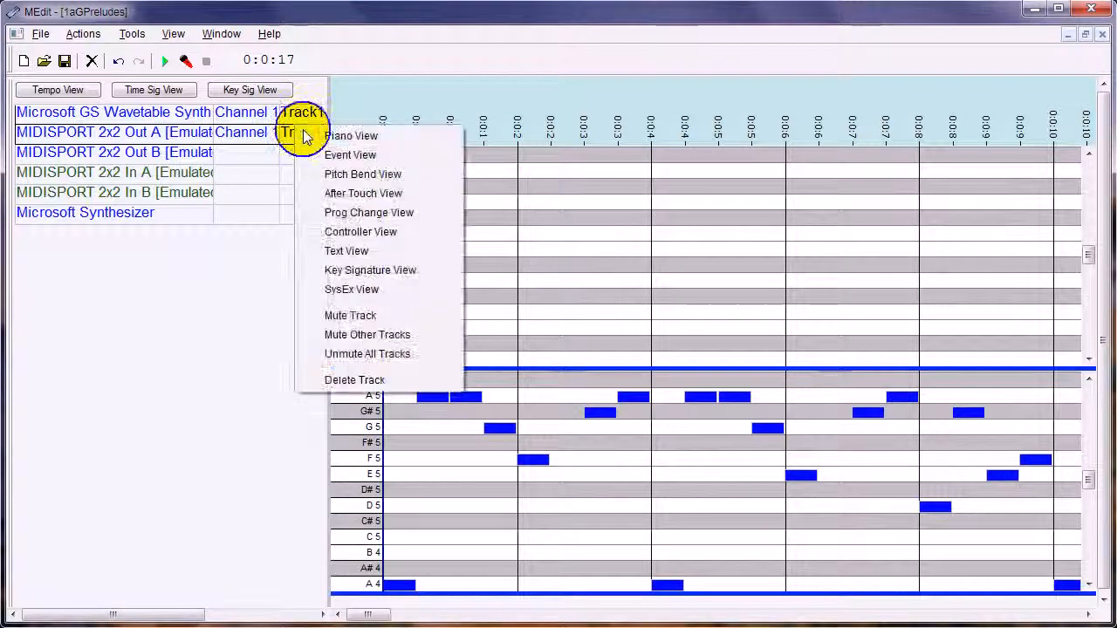
{"action": "left_click", "coordinate": [351, 290]}
{"action": "left_click", "coordinate": [487, 188]}
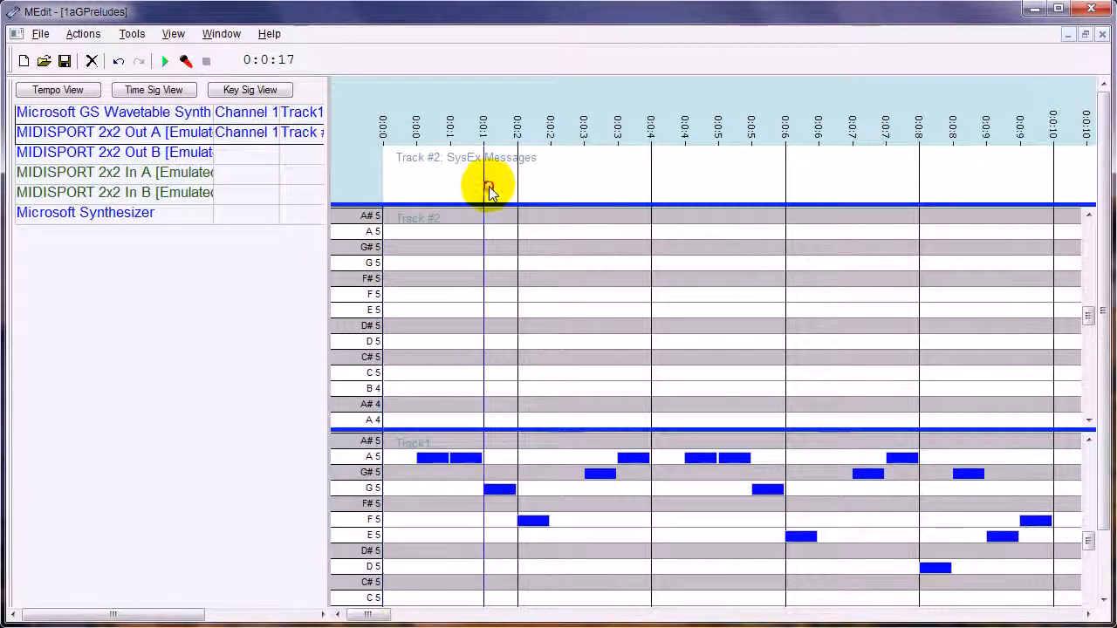
{"action": "left_click", "coordinate": [488, 188]}
{"action": "double_click", "coordinate": [494, 193]}
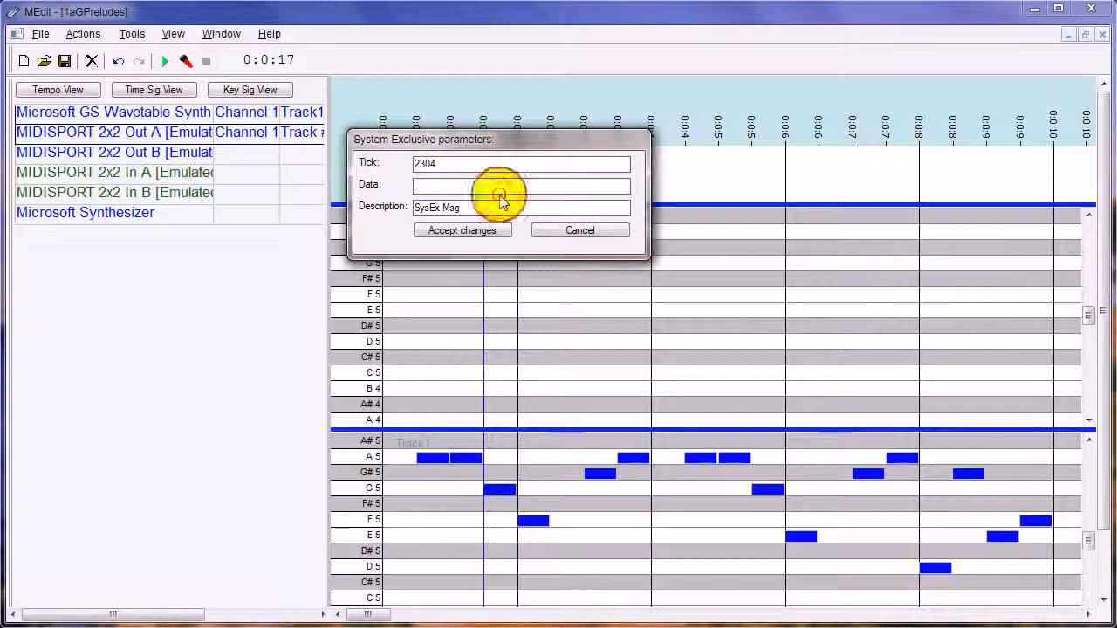
{"action": "left_click", "coordinate": [597, 232]}
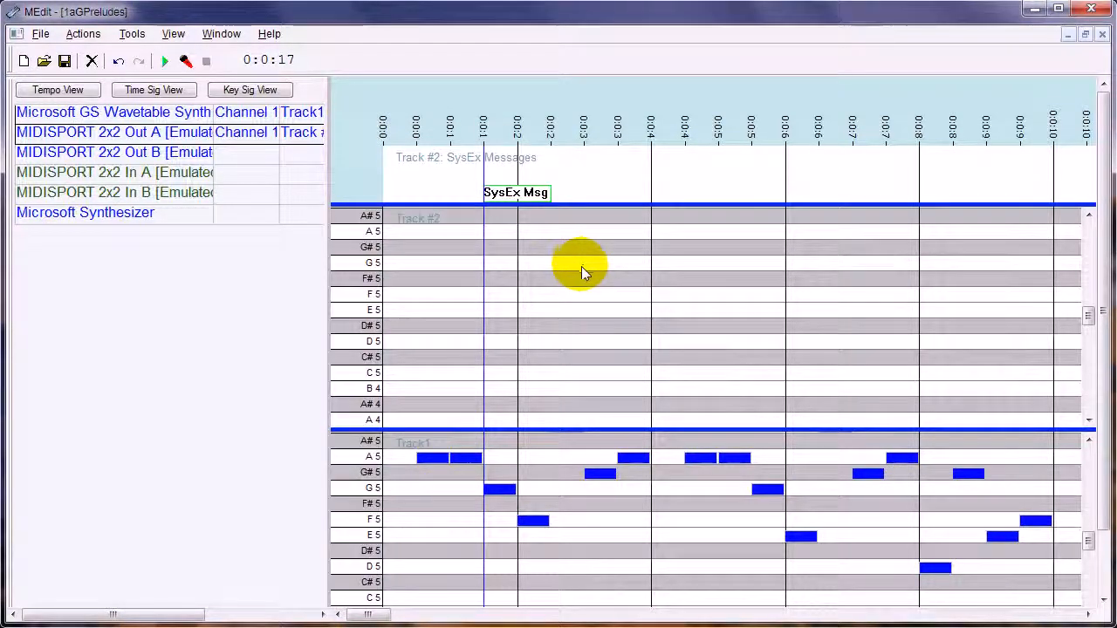